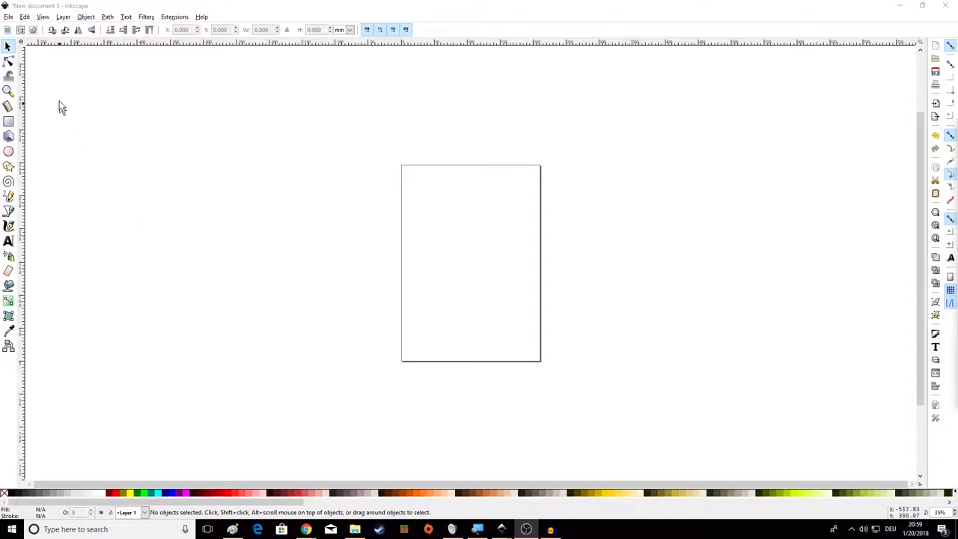
- Set the document's display units to inches in the document properties
{"action": "left_click", "coordinate": [8, 17]}
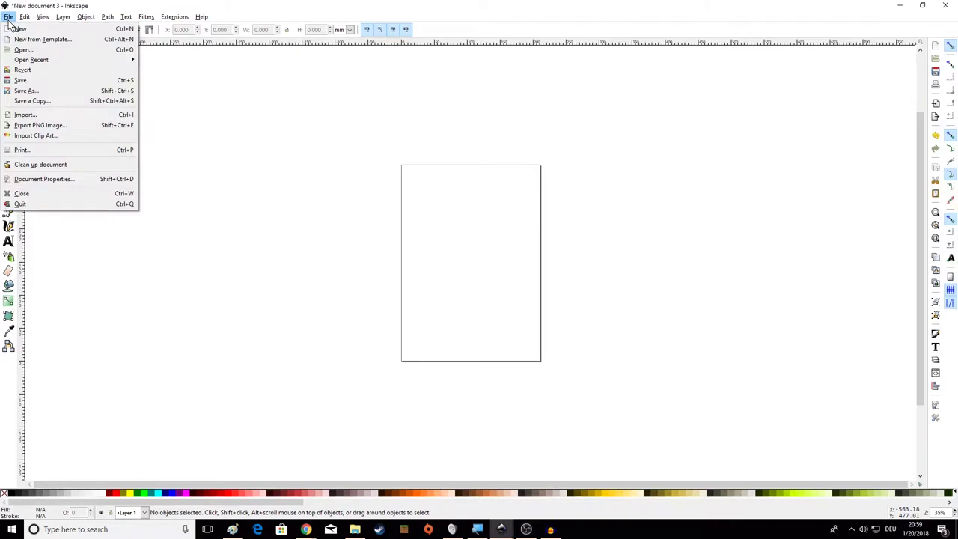
{"action": "left_click", "coordinate": [45, 181]}
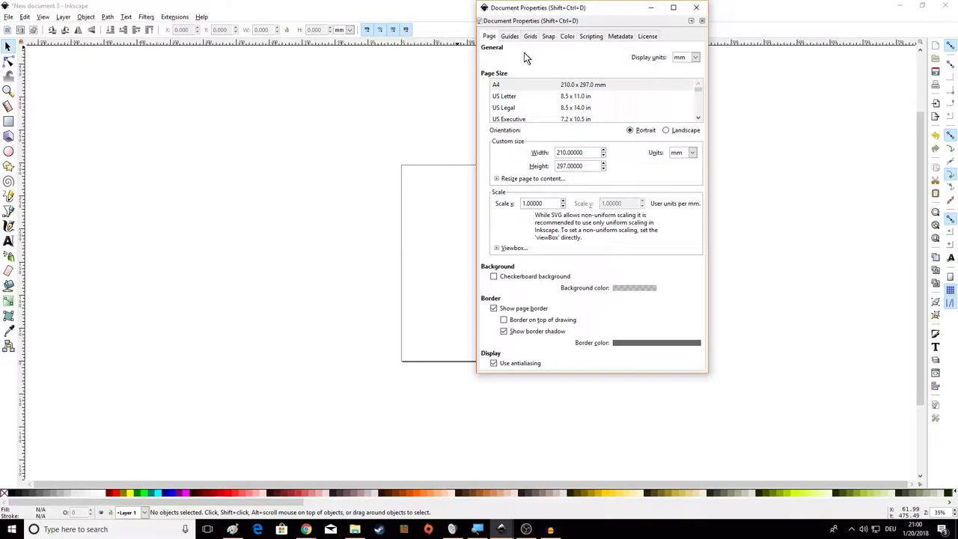
{"action": "left_click", "coordinate": [692, 58]}
{"action": "left_click", "coordinate": [680, 104]}
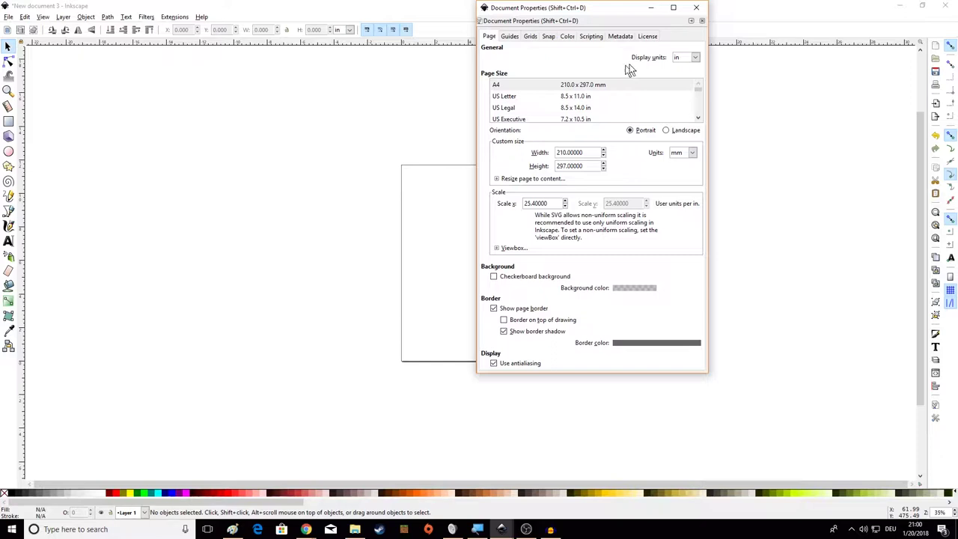
{"action": "left_click", "coordinate": [695, 57]}
{"action": "left_click", "coordinate": [680, 105]}
- Set the page size to US Letter and turn on the checkerboard background, closing the document properties
{"action": "left_click", "coordinate": [503, 88]}
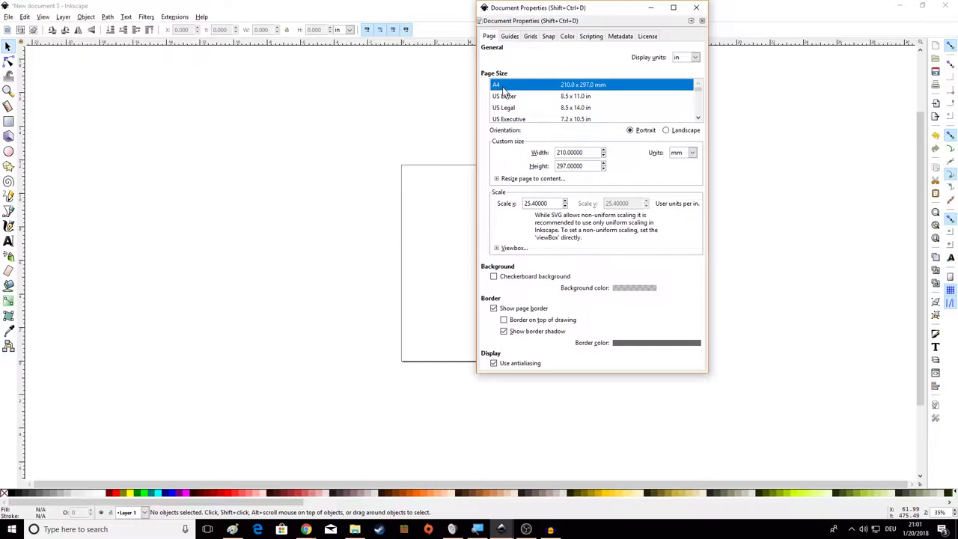
{"action": "left_click", "coordinate": [504, 97]}
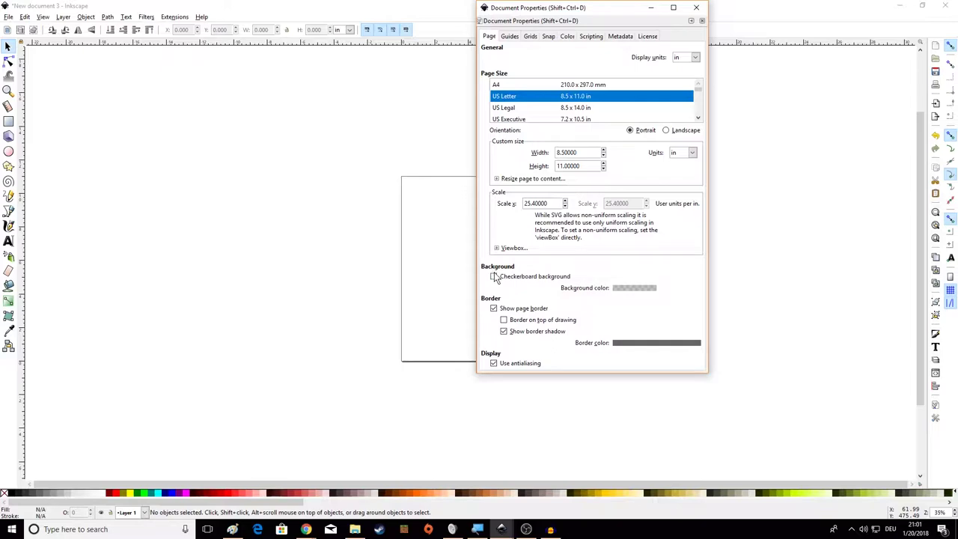
{"action": "left_click", "coordinate": [494, 277]}
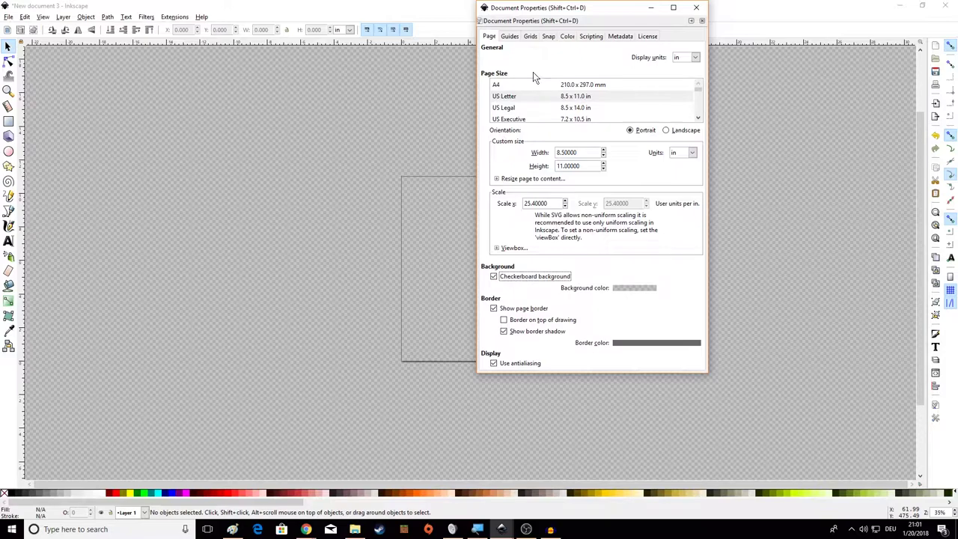
{"action": "left_click", "coordinate": [696, 9]}
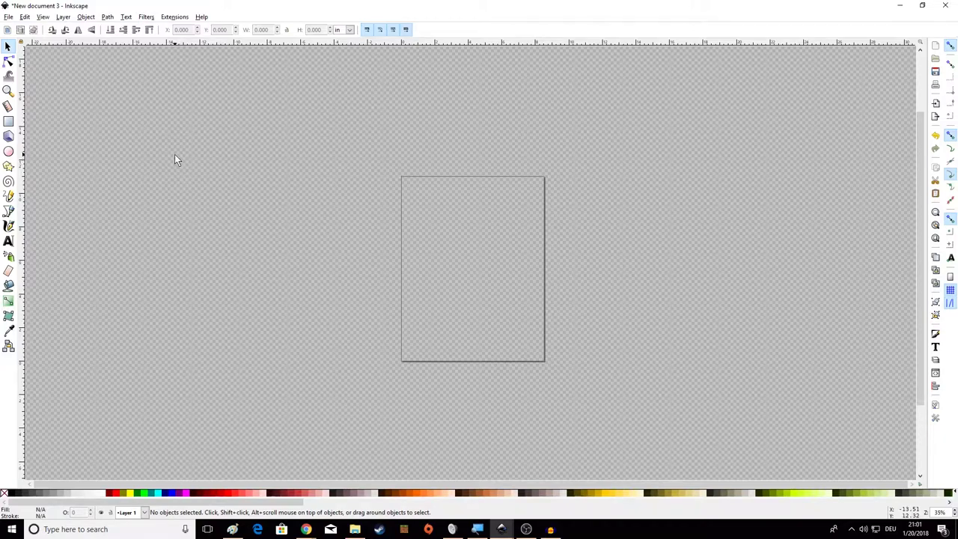
- Start saving the document as a new file and browse up from the Documents folder to This PC
{"action": "left_click", "coordinate": [9, 17]}
{"action": "left_click", "coordinate": [39, 89]}
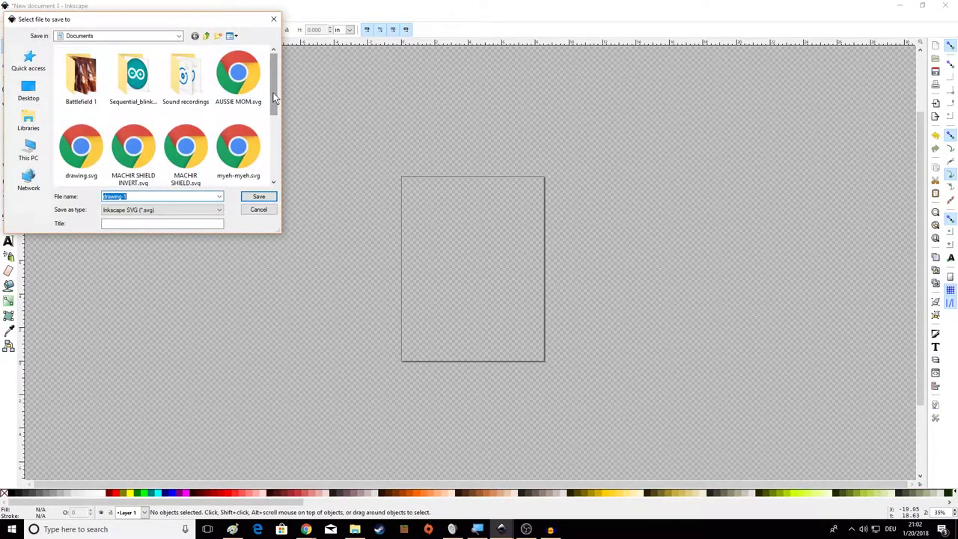
{"action": "mouse_move", "coordinate": [274, 97]}
{"action": "left_mouse_down"}
{"action": "mouse_move", "coordinate": [274, 161]}
{"action": "mouse_move", "coordinate": [270, 90]}
{"action": "left_mouse_up"}
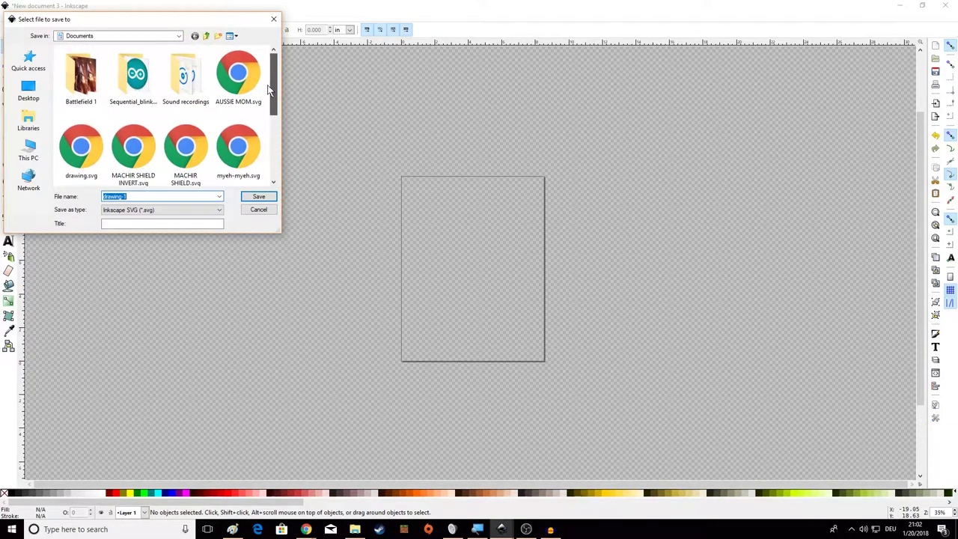
{"action": "left_click", "coordinate": [207, 36]}
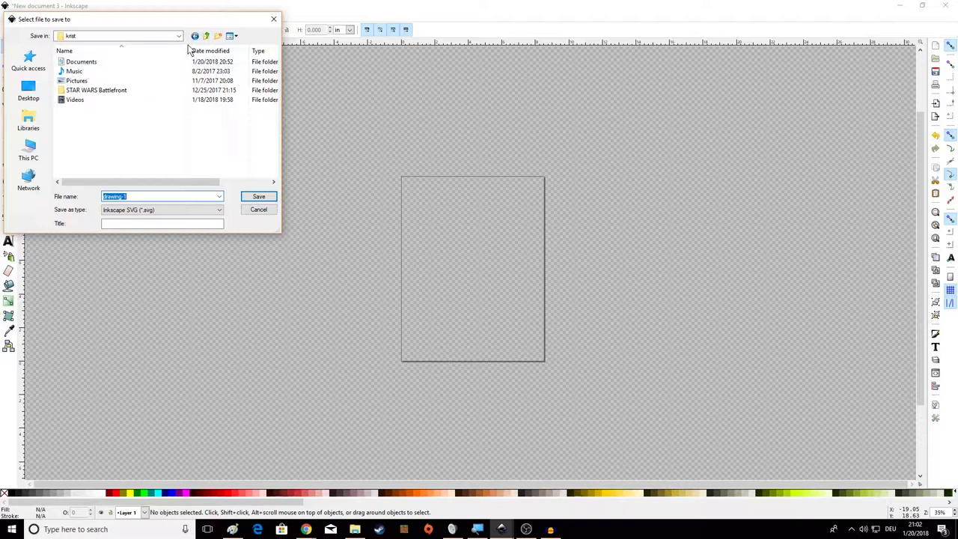
{"action": "left_click", "coordinate": [207, 36]}
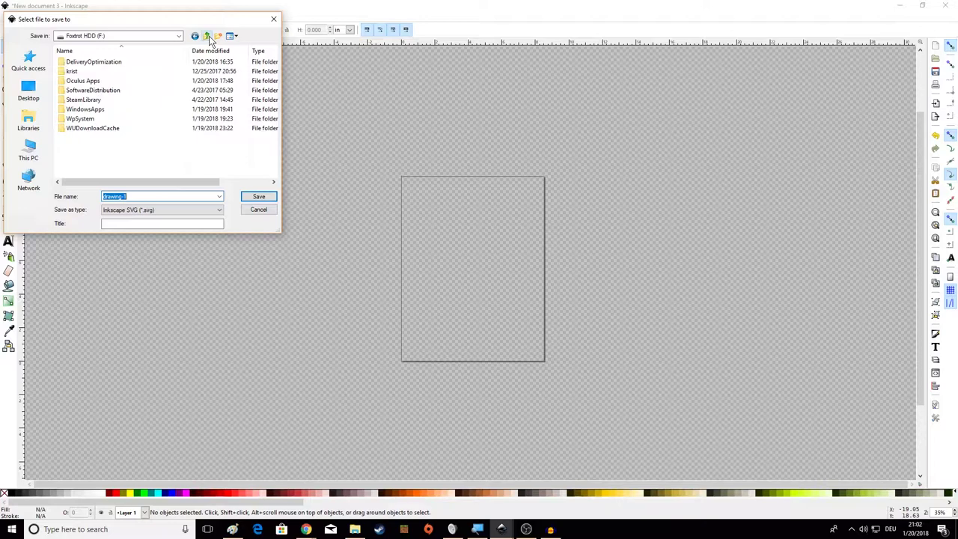
{"action": "left_click", "coordinate": [208, 36]}
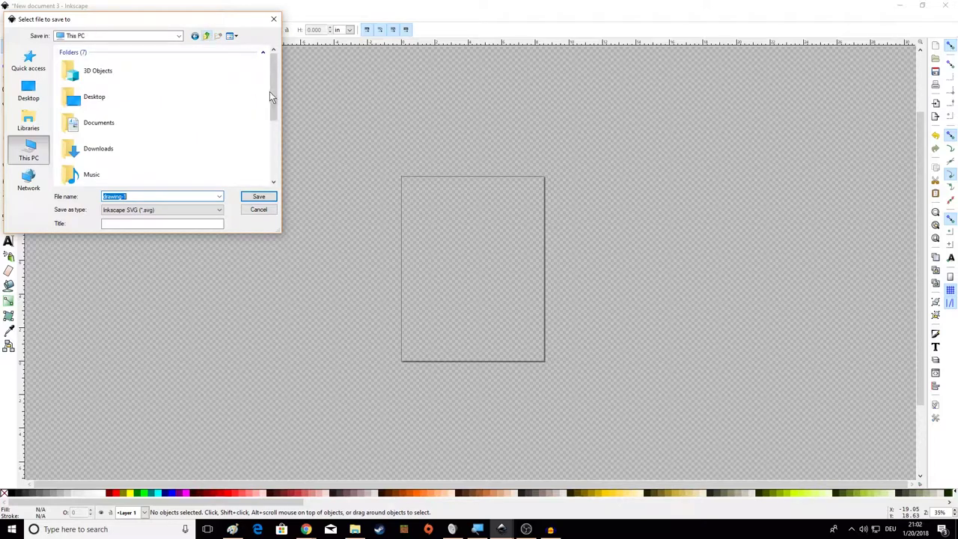
{"action": "left_click_drag", "start_coordinate": [272, 90], "coordinate": [258, 173]}
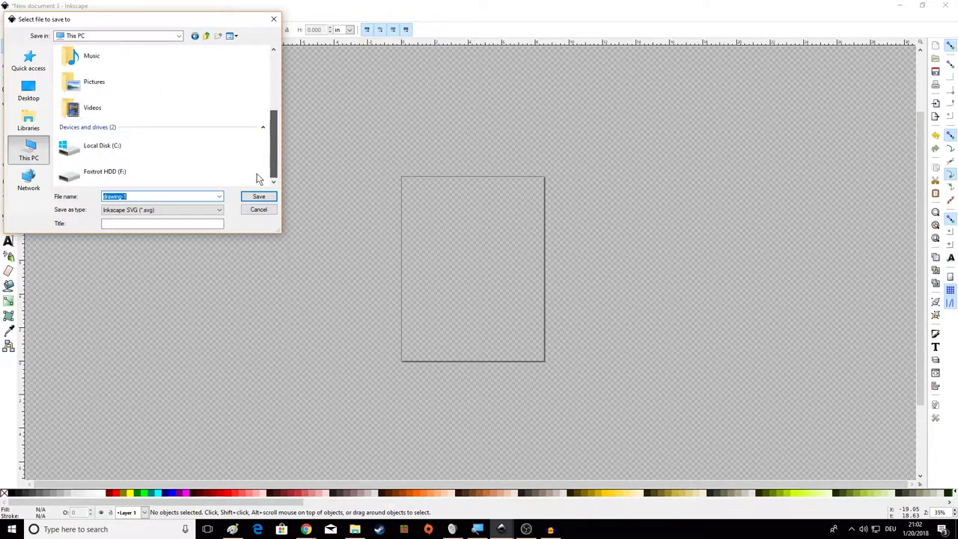
- Browse from Local Disk (C:) through the user's profile folder to AppData, Roaming, inkscape as the save location
{"action": "double_click", "coordinate": [105, 146]}
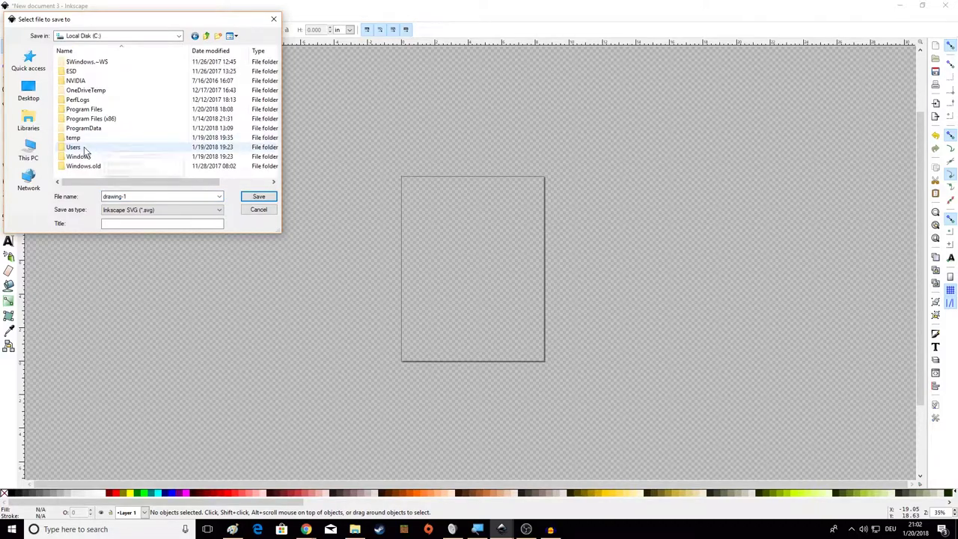
{"action": "double_click", "coordinate": [98, 147]}
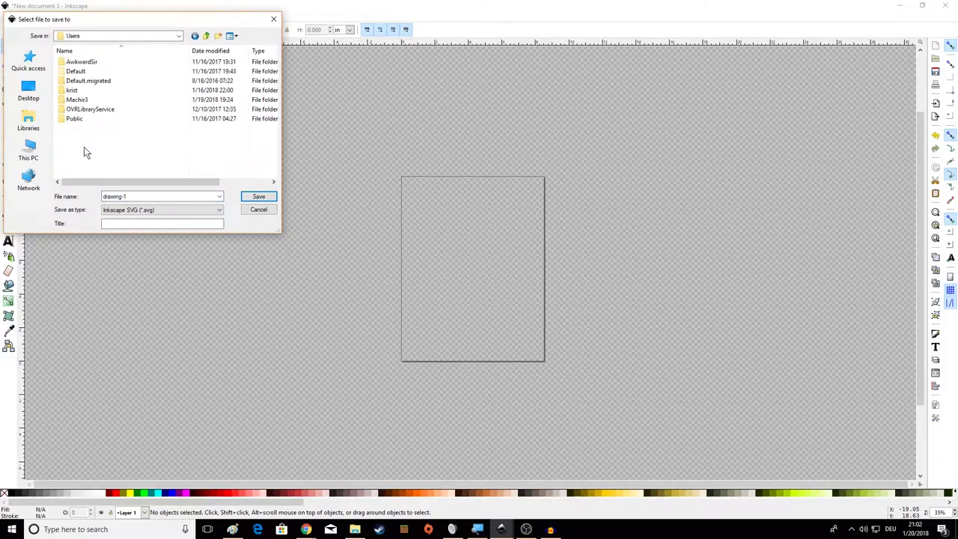
{"action": "double_click", "coordinate": [83, 93]}
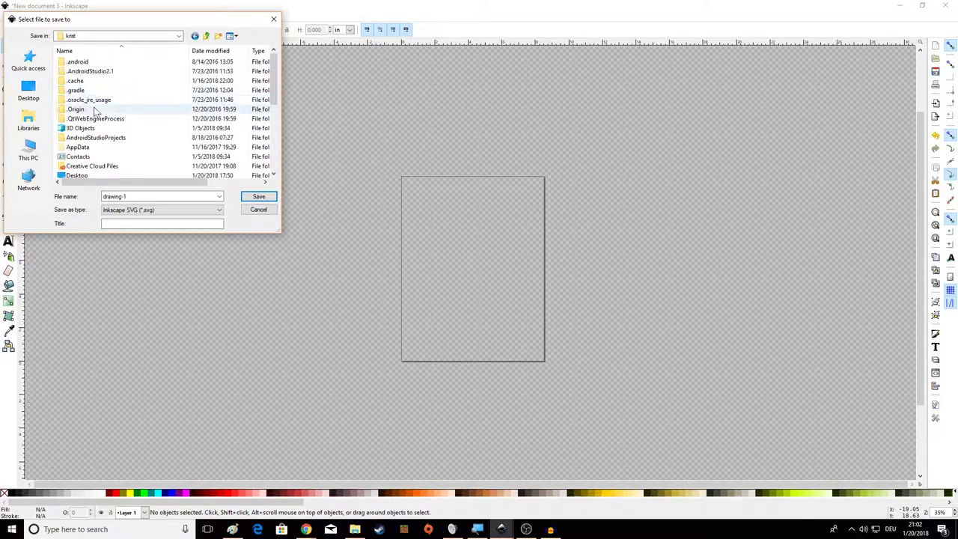
{"action": "scroll", "coordinate": [273, 100], "scroll_direction": "down", "scroll_amount": 1}
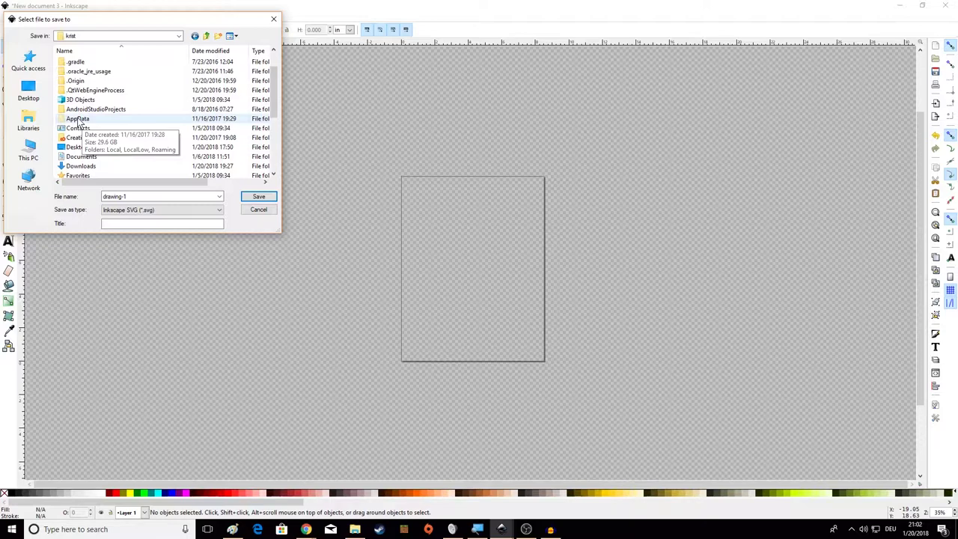
{"action": "double_click", "coordinate": [78, 121]}
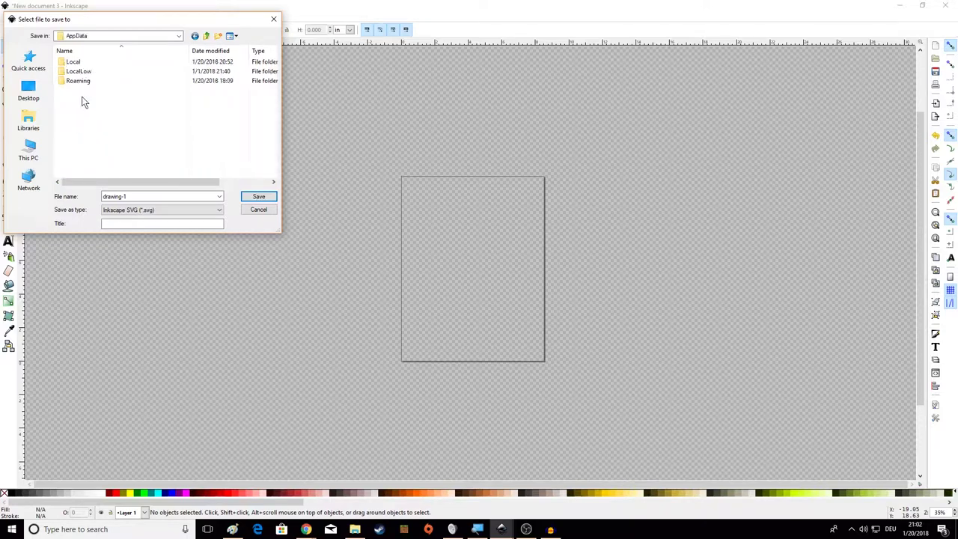
{"action": "double_click", "coordinate": [81, 81]}
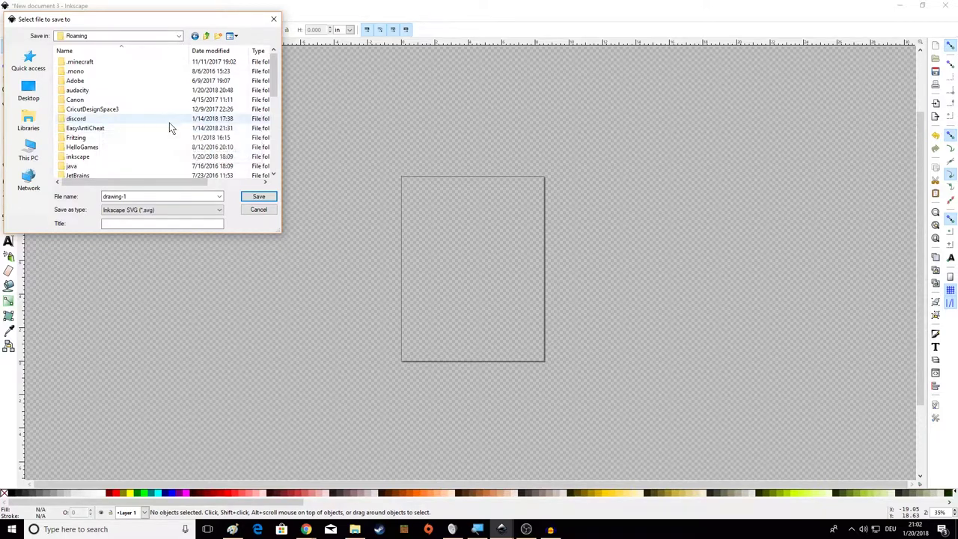
{"action": "double_click", "coordinate": [87, 158]}
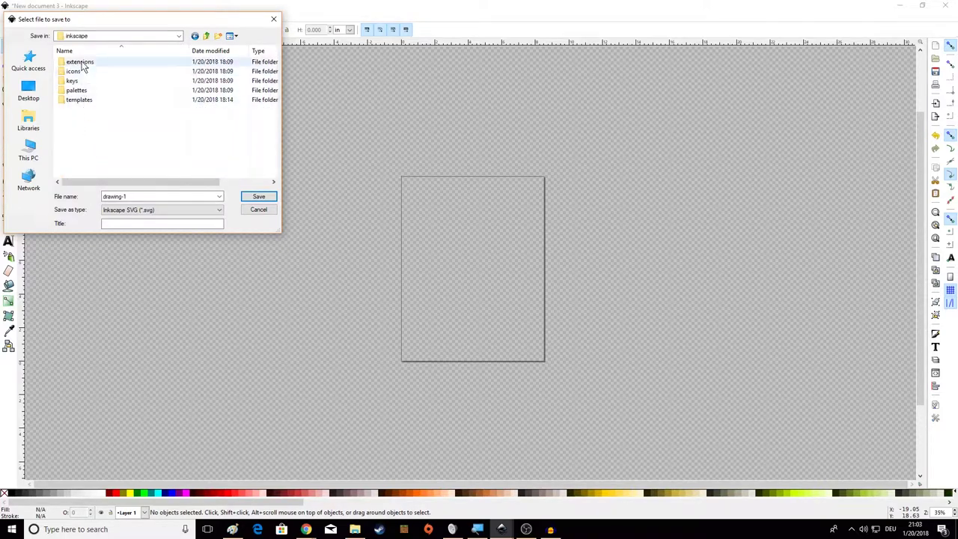
- Save the document as default.svg in the templates folder, replacing the existing file
{"action": "left_click", "coordinate": [78, 103]}
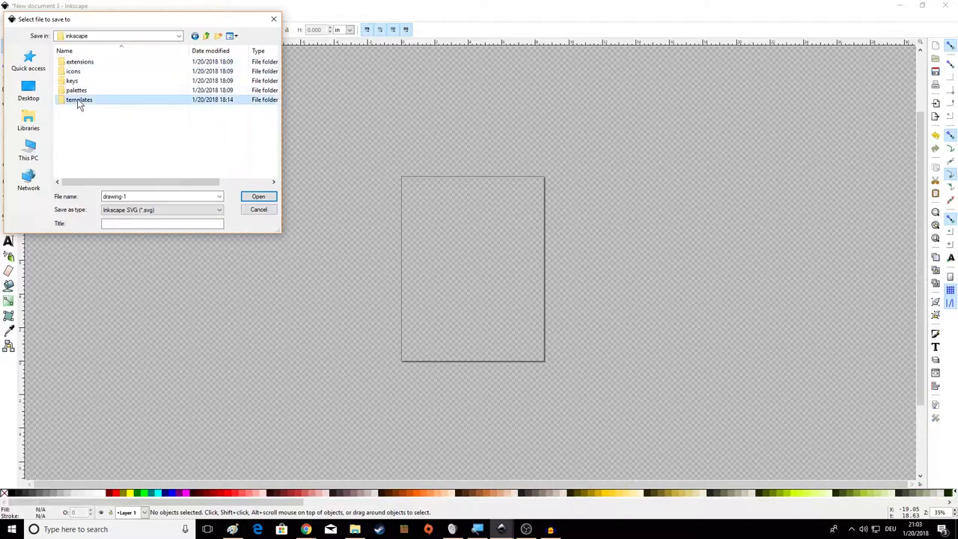
{"action": "left_click", "coordinate": [81, 140]}
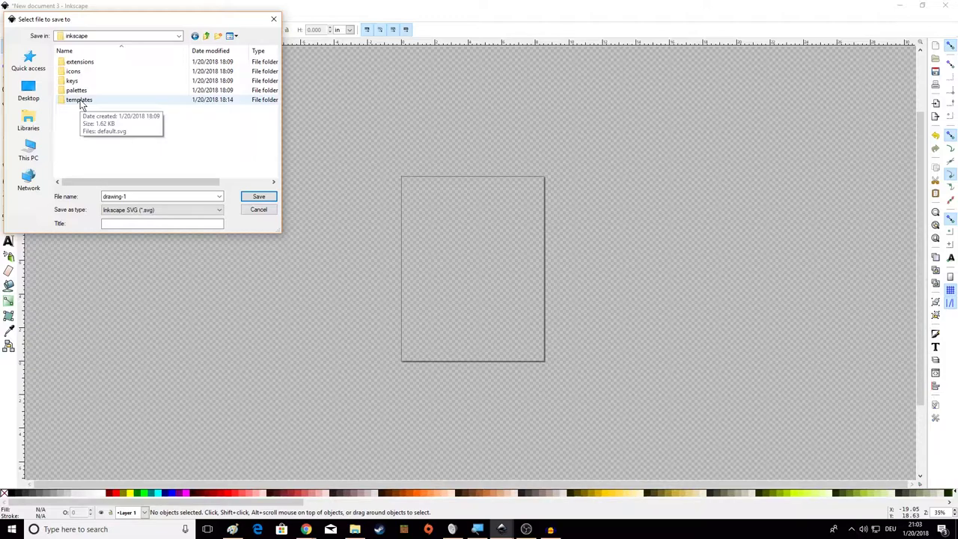
{"action": "double_click", "coordinate": [80, 101]}
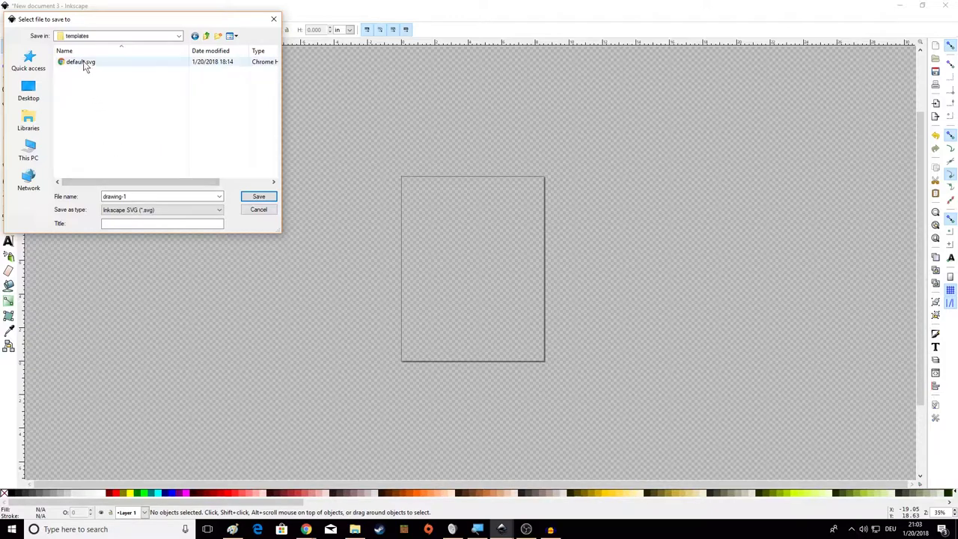
{"action": "left_click", "coordinate": [85, 67]}
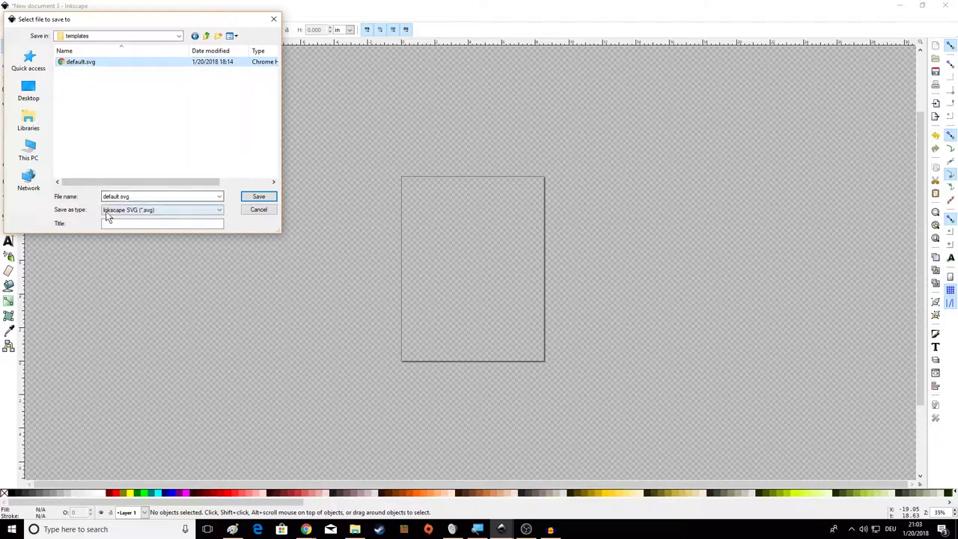
{"action": "left_click", "coordinate": [268, 197]}
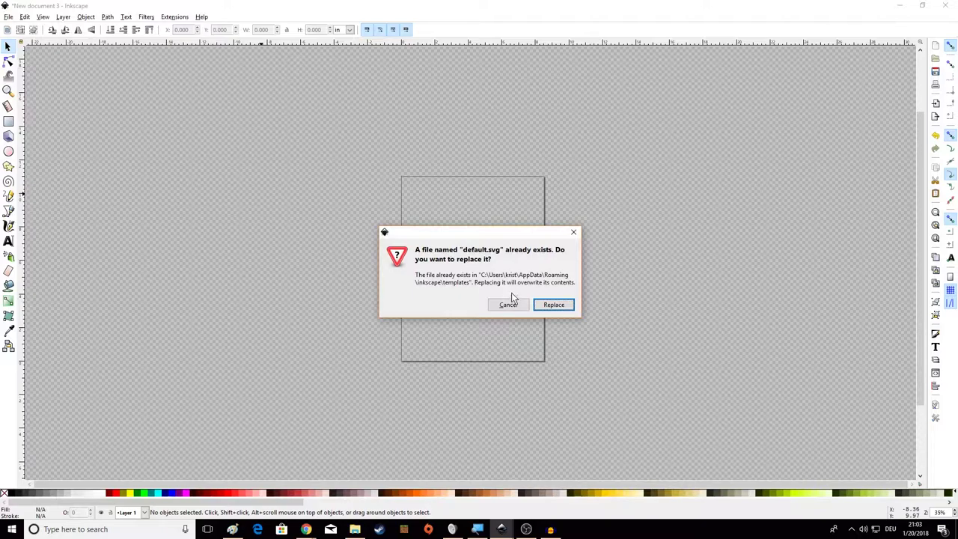
{"action": "left_click", "coordinate": [554, 306]}
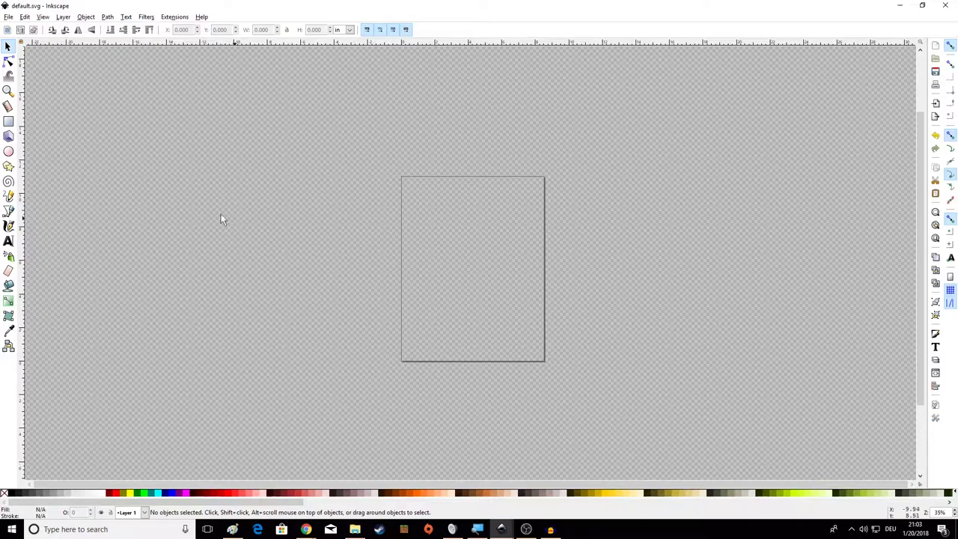
{"action": "left_click", "coordinate": [8, 240]}
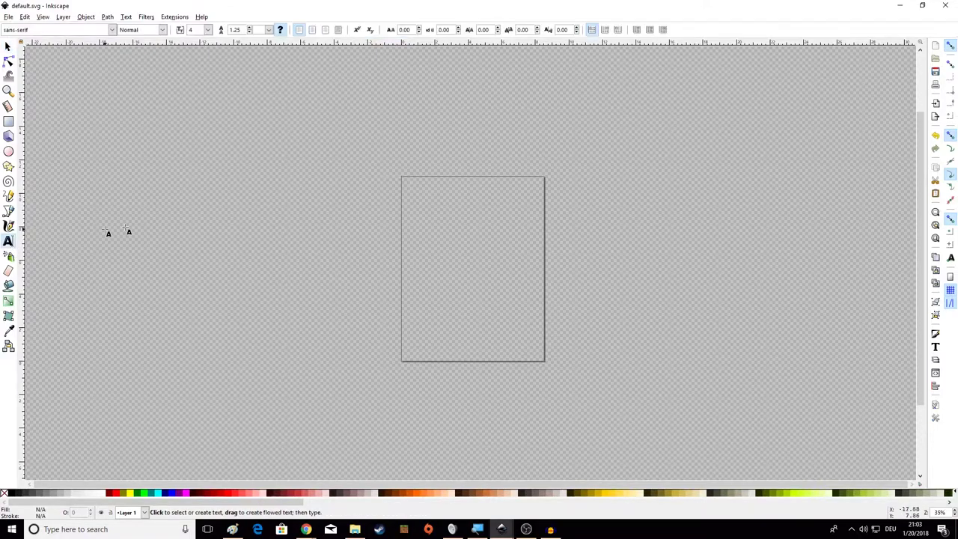
{"action": "left_click", "coordinate": [205, 244]}
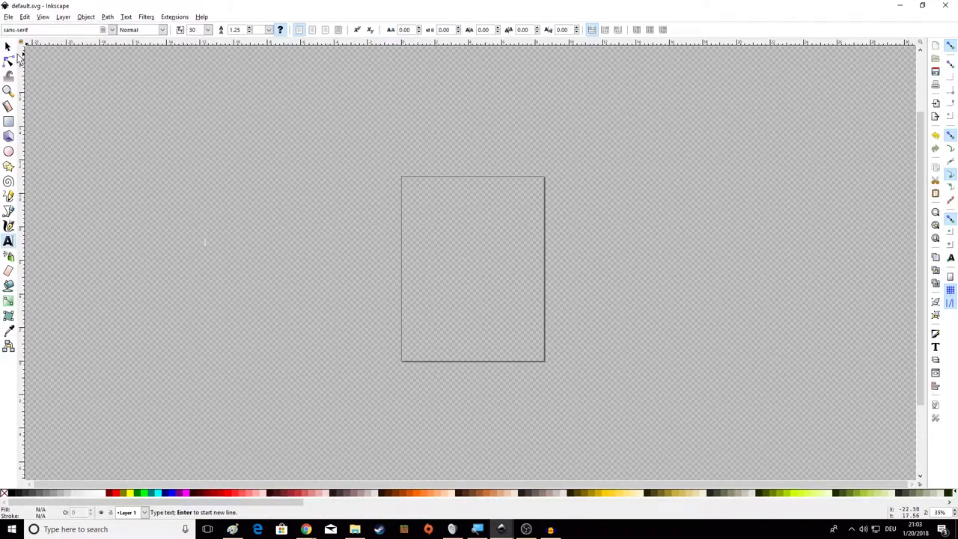
{"action": "left_click", "coordinate": [8, 47]}
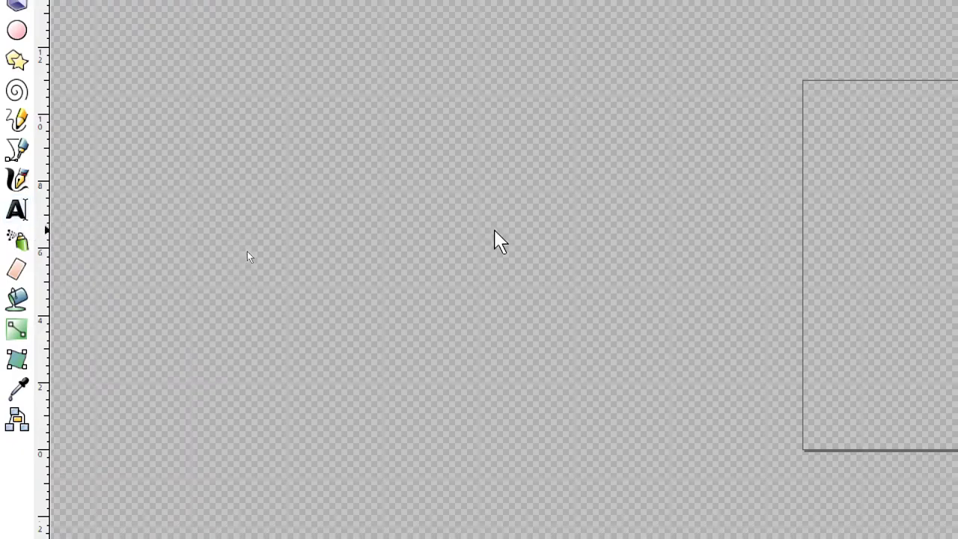
{"action": "key", "text": "super+minus"}
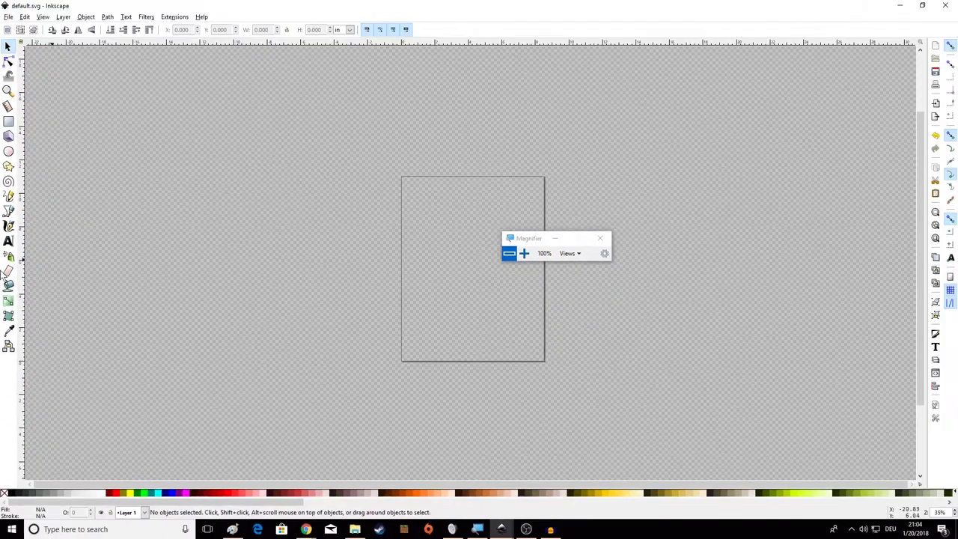
{"action": "left_click", "coordinate": [8, 240]}
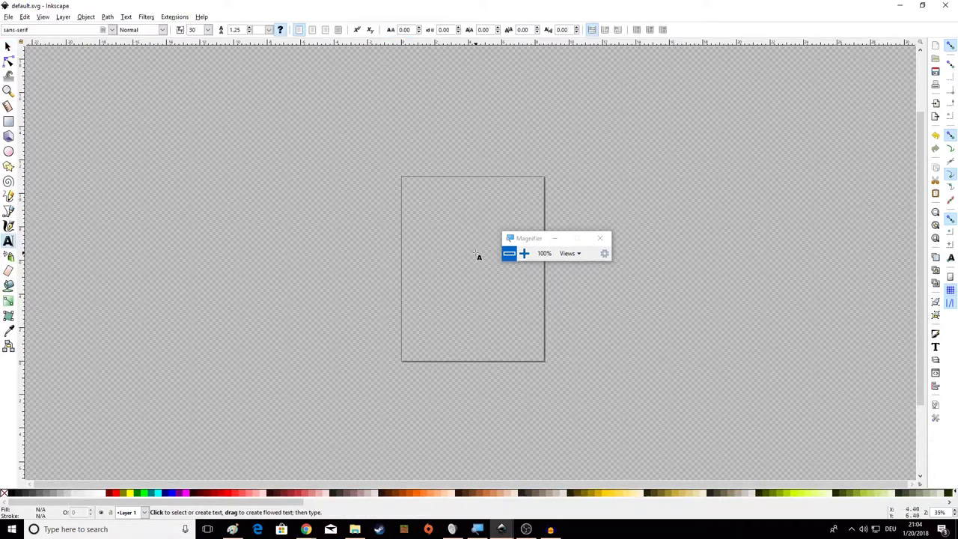
{"action": "left_click_drag", "start_coordinate": [534, 242], "coordinate": [957, 251]}
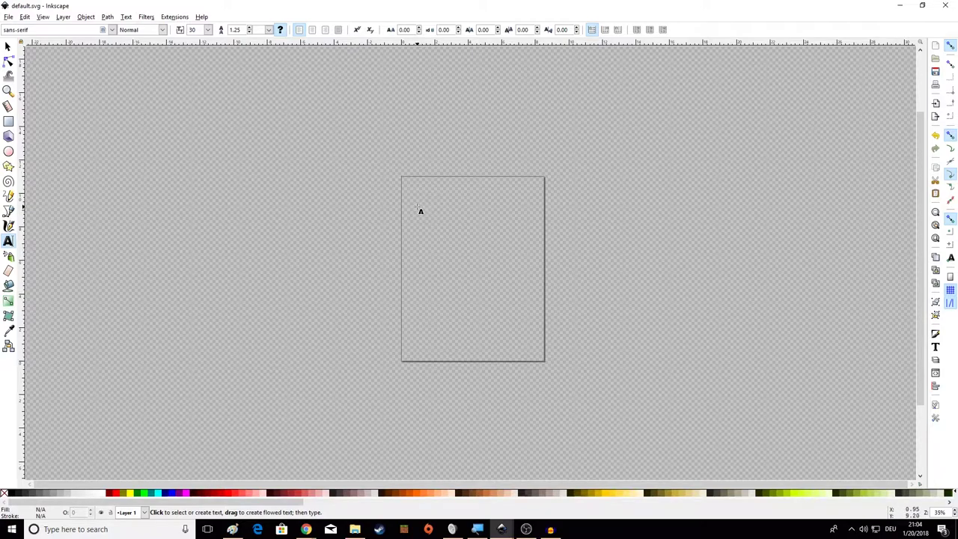
{"action": "left_click", "coordinate": [198, 210]}
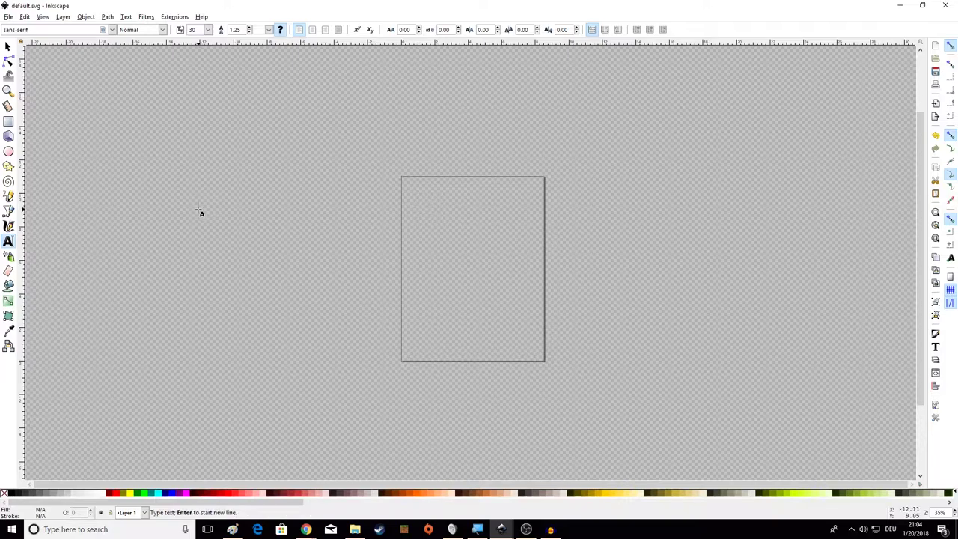
{"action": "left_click", "coordinate": [7, 46]}
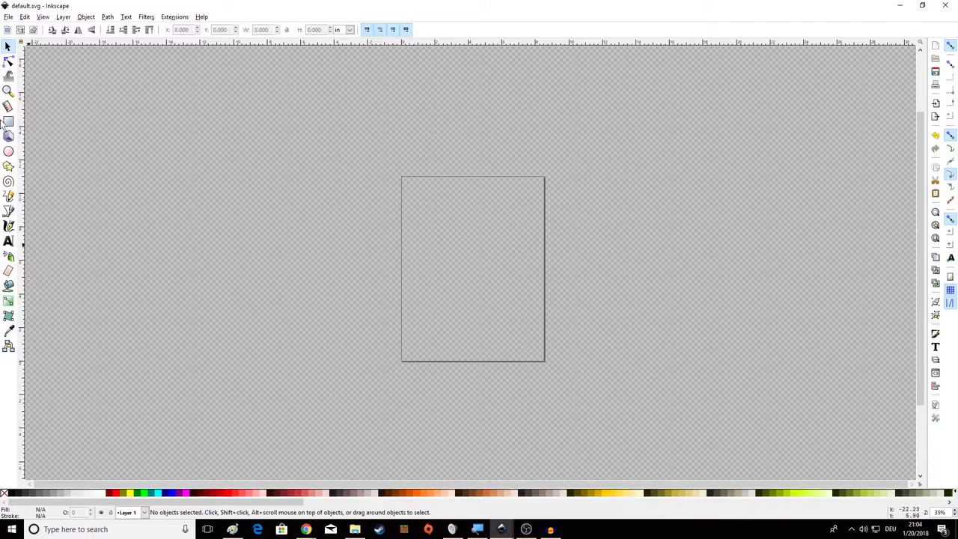
- Create the text "Lorem" to the left of the page and enlarge it to about 3.19 × 1.08 in
{"action": "left_click", "coordinate": [8, 241]}
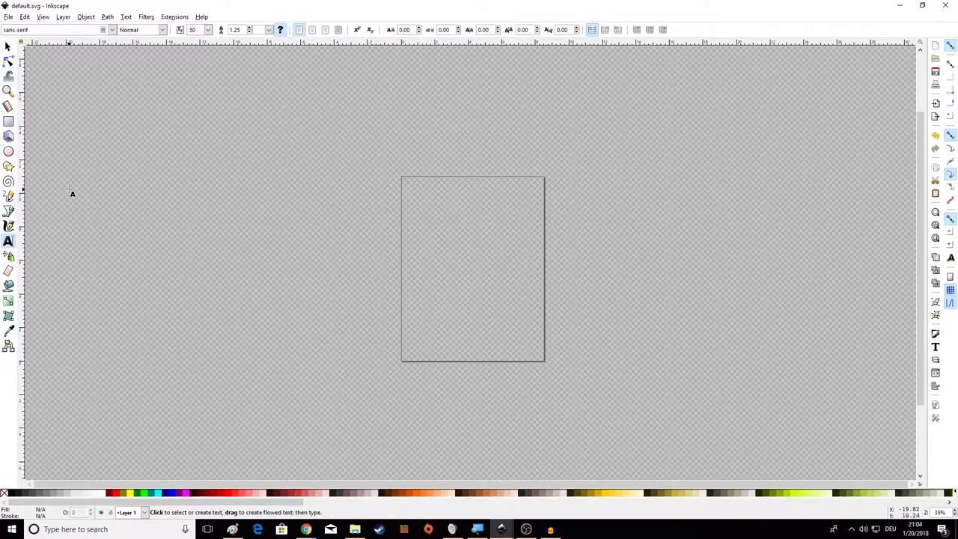
{"action": "left_click", "coordinate": [70, 190]}
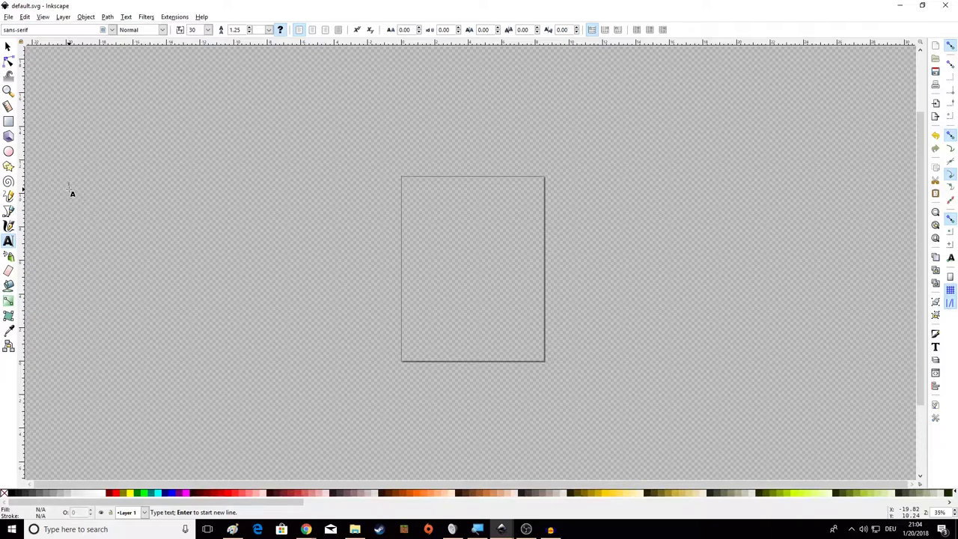
{"action": "type", "text": "Tol"}
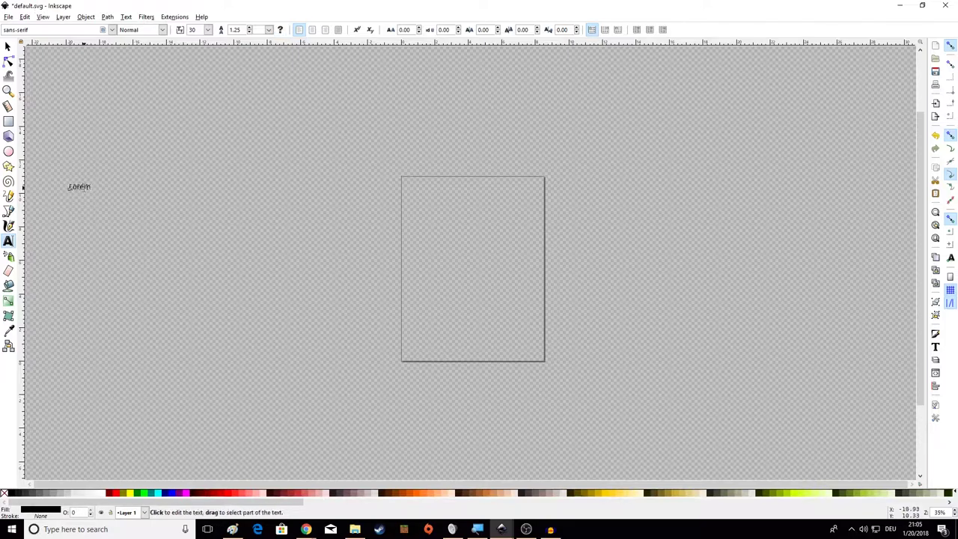
{"action": "left_click", "coordinate": [7, 46]}
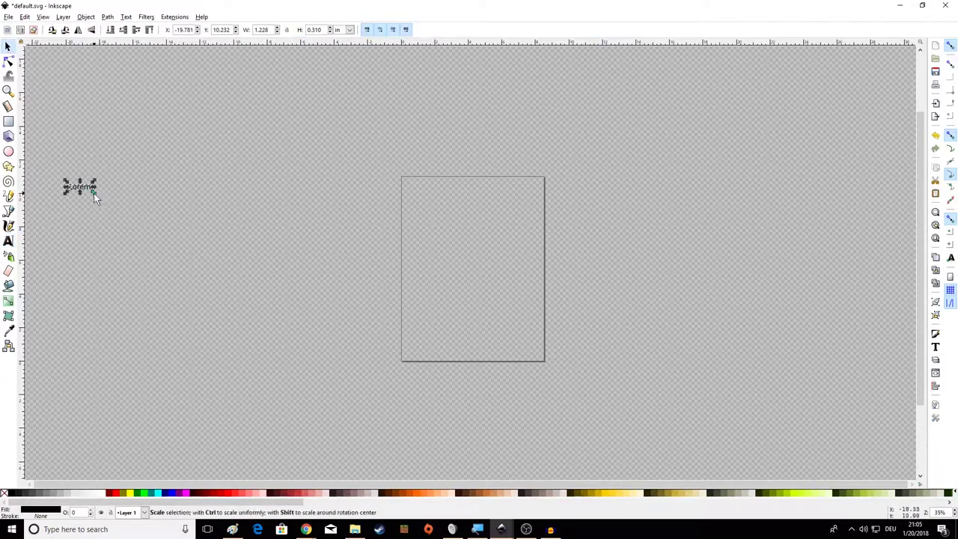
{"action": "mouse_move", "coordinate": [94, 193]}
{"action": "left_mouse_down"}
{"action": "mouse_move", "coordinate": [172, 238]}
{"action": "mouse_move", "coordinate": [101, 203]}
{"action": "mouse_move", "coordinate": [111, 200]}
{"action": "left_mouse_up"}
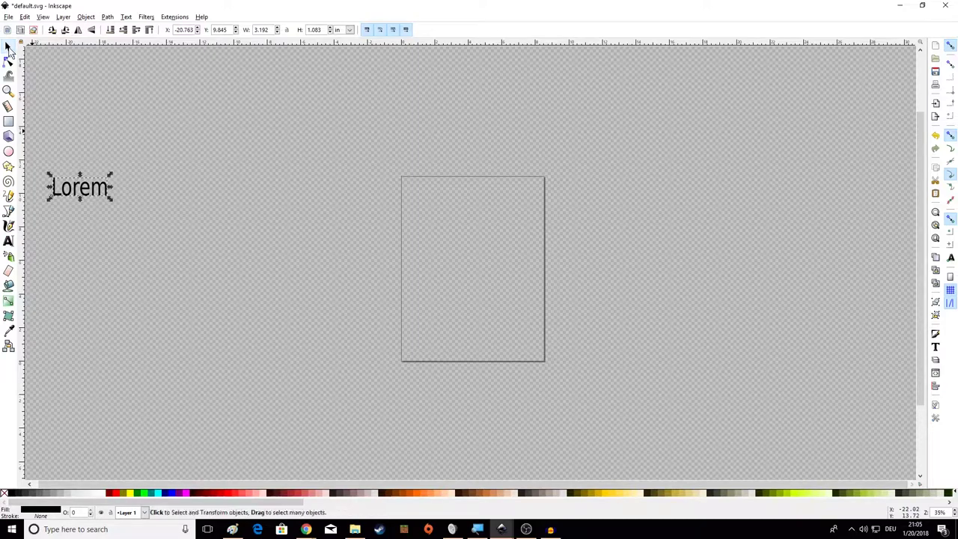
- Move the Lorem text closer to the page and enlarge it to about 9.17 × 2.96 in
{"action": "double_click", "coordinate": [9, 48]}
{"action": "left_click_drag", "start_coordinate": [102, 201], "coordinate": [212, 199]}
{"action": "left_click", "coordinate": [150, 212]}
{"action": "left_click", "coordinate": [150, 212]}
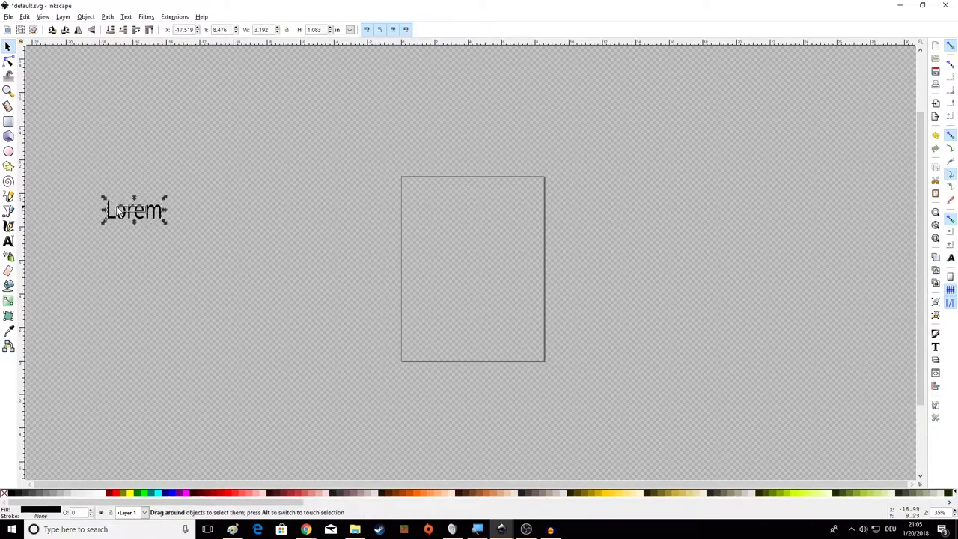
{"action": "left_click", "coordinate": [117, 164]}
{"action": "left_click_drag", "start_coordinate": [148, 216], "coordinate": [330, 277]}
{"action": "mouse_move", "coordinate": [248, 236]}
{"action": "left_mouse_down"}
{"action": "mouse_move", "coordinate": [252, 200]}
{"action": "mouse_move", "coordinate": [250, 309]}
{"action": "mouse_move", "coordinate": [238, 238]}
{"action": "left_mouse_up"}
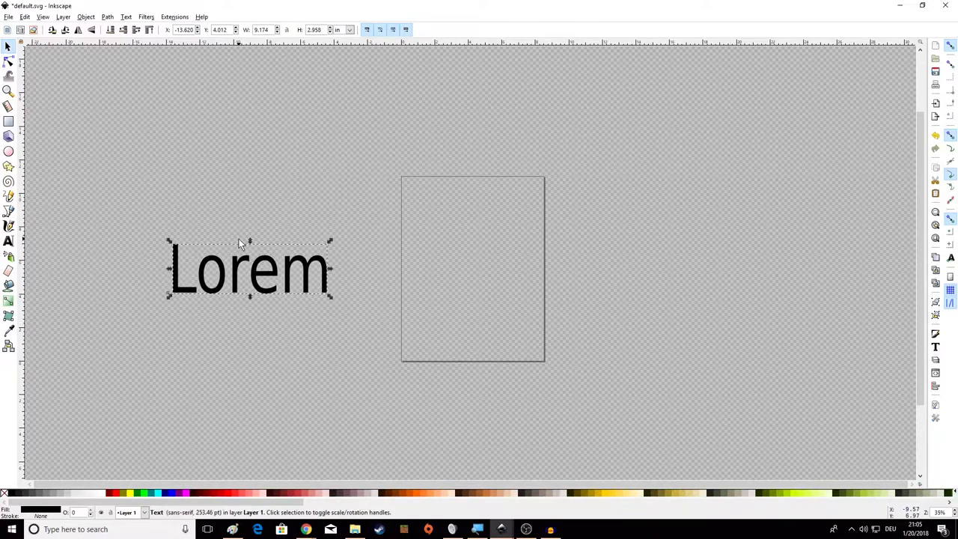
- Shrink the Lorem text to about 4.23 × 1.87 in and move it straight up, level with the page's upper edge
{"action": "left_click_drag", "start_coordinate": [329, 299], "coordinate": [303, 303]}
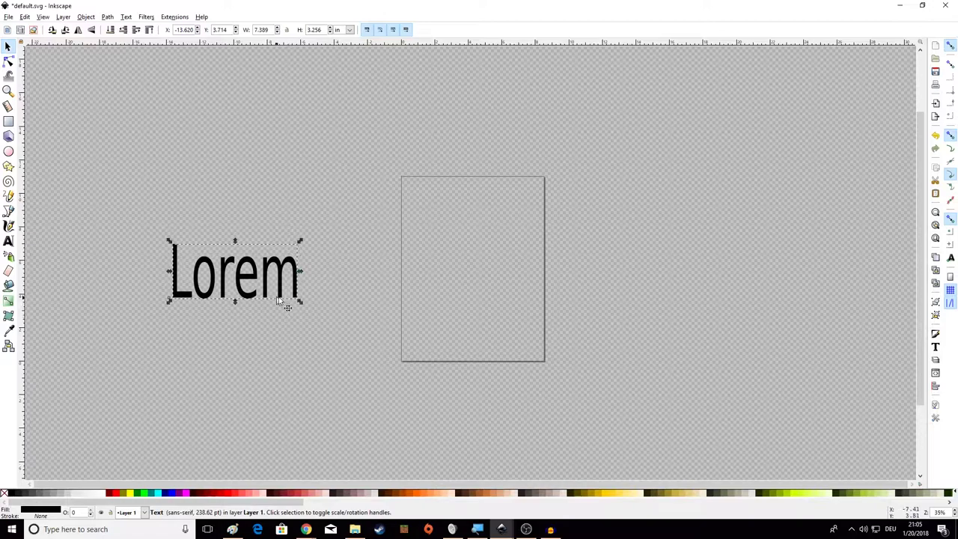
{"action": "left_click_drag", "start_coordinate": [300, 302], "coordinate": [247, 313]}
{"action": "left_click_drag", "start_coordinate": [229, 272], "coordinate": [200, 284]}
{"action": "left_click_drag", "start_coordinate": [206, 277], "coordinate": [209, 194]}
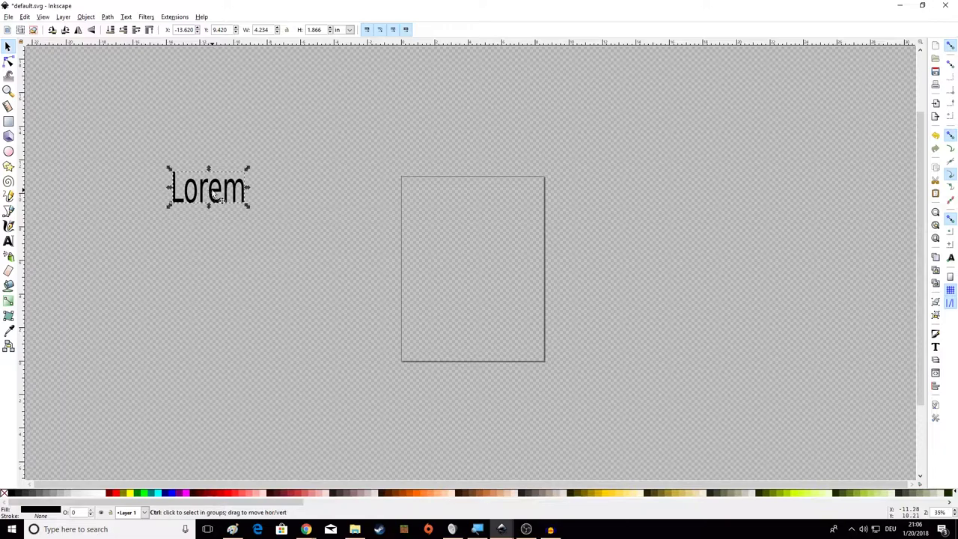
- Duplicate the Lorem text and place the copy directly below the original, aligned with its left edge
{"action": "key", "text": "ctrl+d"}
{"action": "left_click_drag", "start_coordinate": [214, 193], "coordinate": [218, 229]}
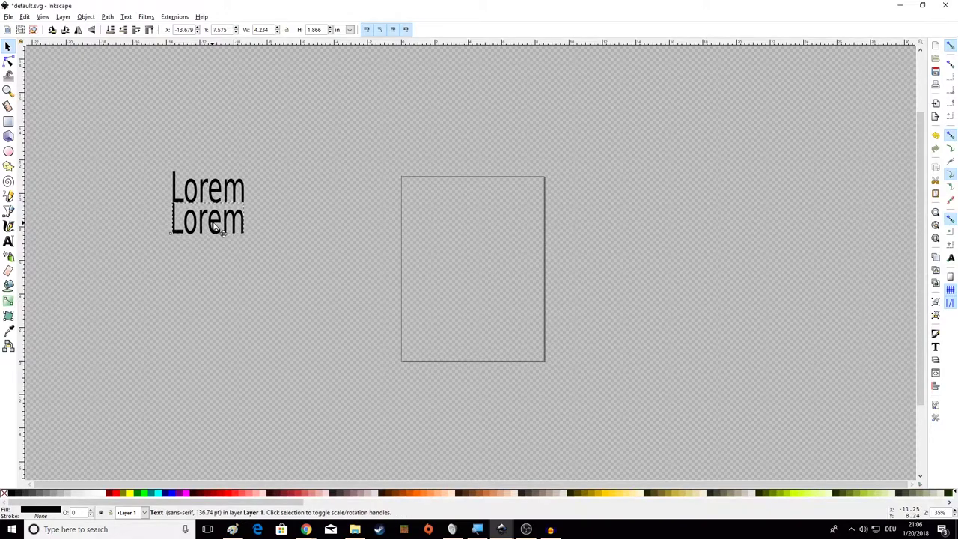
{"action": "mouse_move", "coordinate": [215, 228]}
{"action": "left_mouse_down"}
{"action": "mouse_move", "coordinate": [214, 268]}
{"action": "mouse_move", "coordinate": [203, 144]}
{"action": "mouse_move", "coordinate": [202, 251]}
{"action": "mouse_move", "coordinate": [202, 220]}
{"action": "mouse_move", "coordinate": [202, 237]}
{"action": "left_mouse_up"}
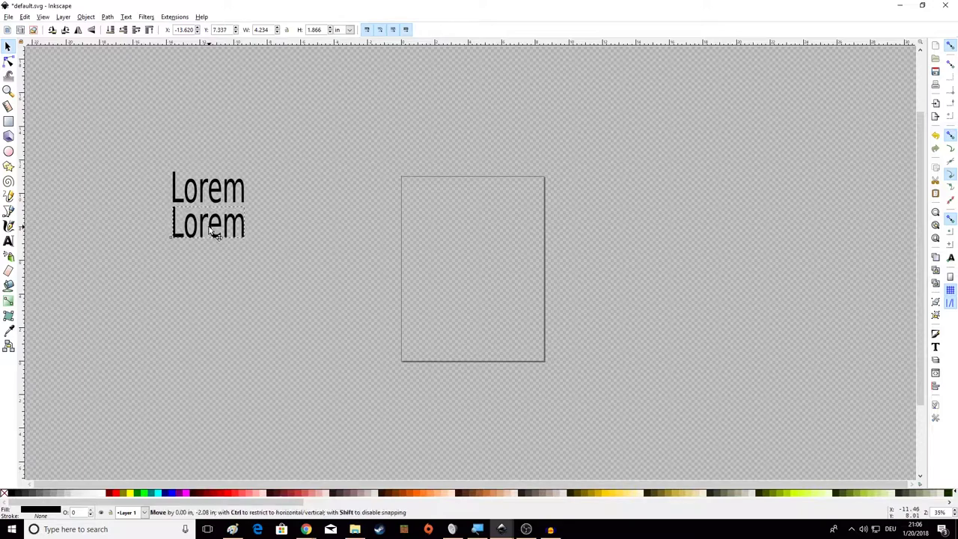
{"action": "left_click", "coordinate": [279, 216]}
{"action": "key", "text": "t"}
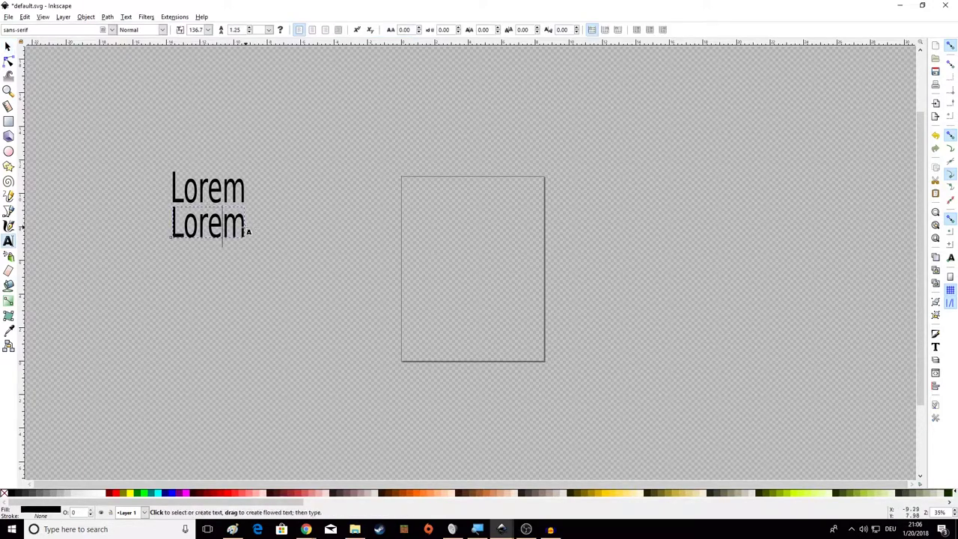
{"action": "left_click", "coordinate": [9, 48]}
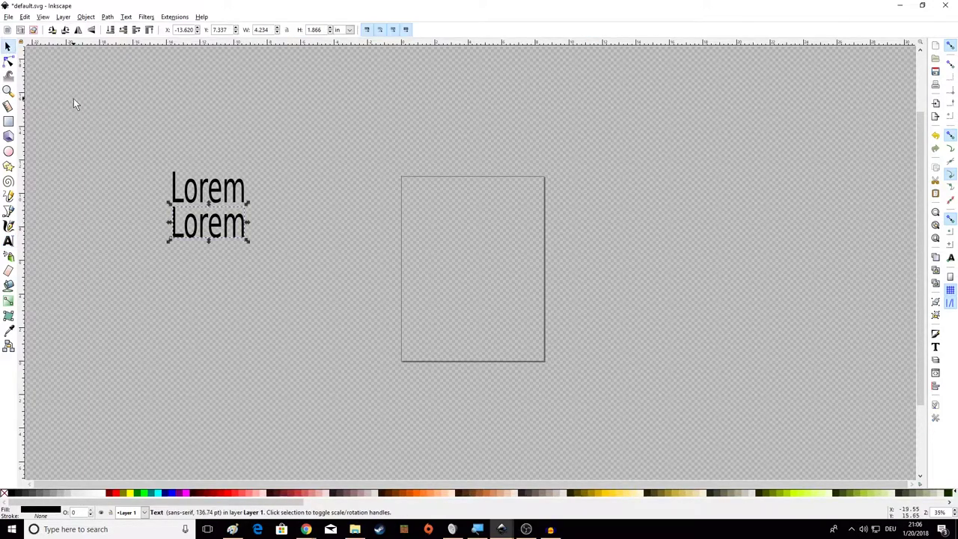
- Try shifting the lower Lorem copy freely and undo the move
{"action": "left_click", "coordinate": [202, 230]}
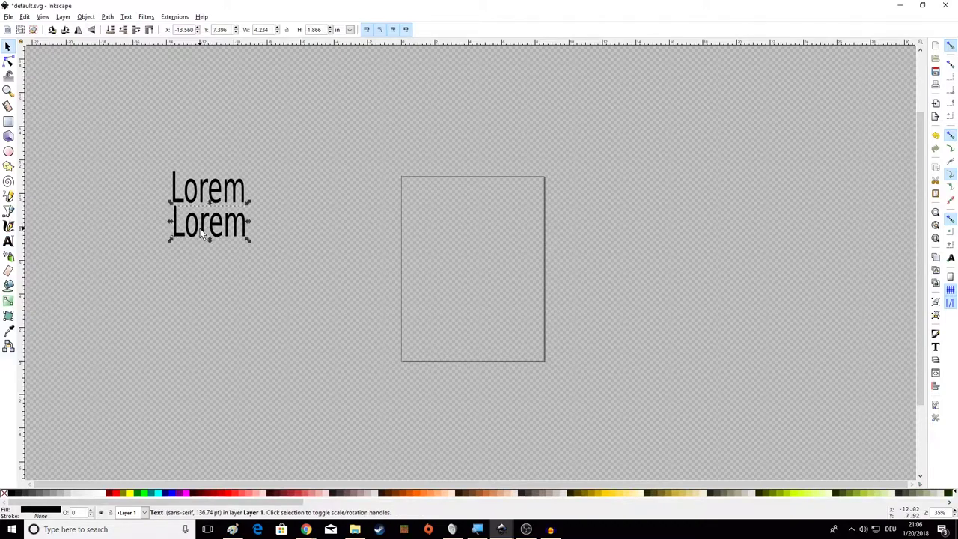
{"action": "key", "text": "ctrl"}
{"action": "left_click_drag", "start_coordinate": [207, 225], "coordinate": [217, 239]}
{"action": "key", "text": "ctrl+z"}
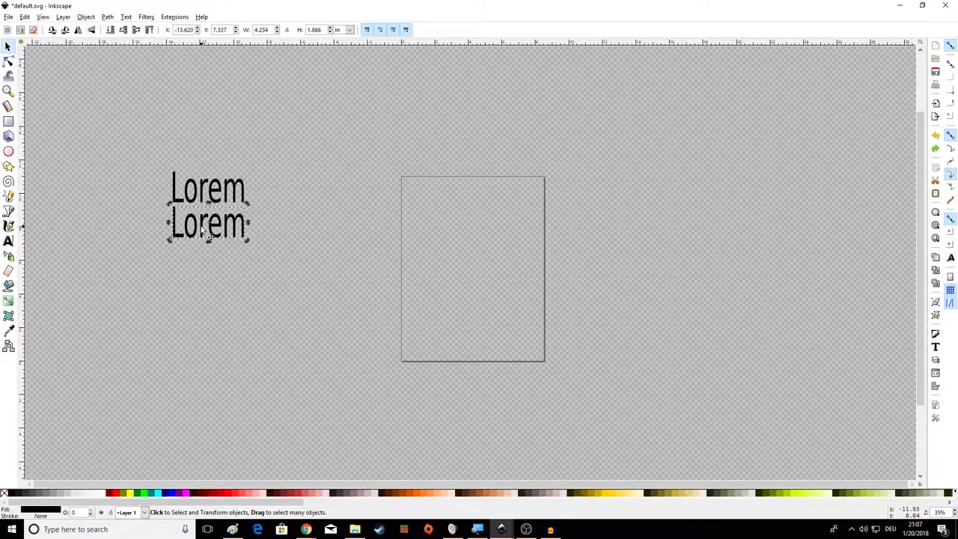
- Replace the wording of the lower Lorem copy with "Ipsum"
{"action": "key", "text": "t"}
{"action": "left_click", "coordinate": [173, 224]}
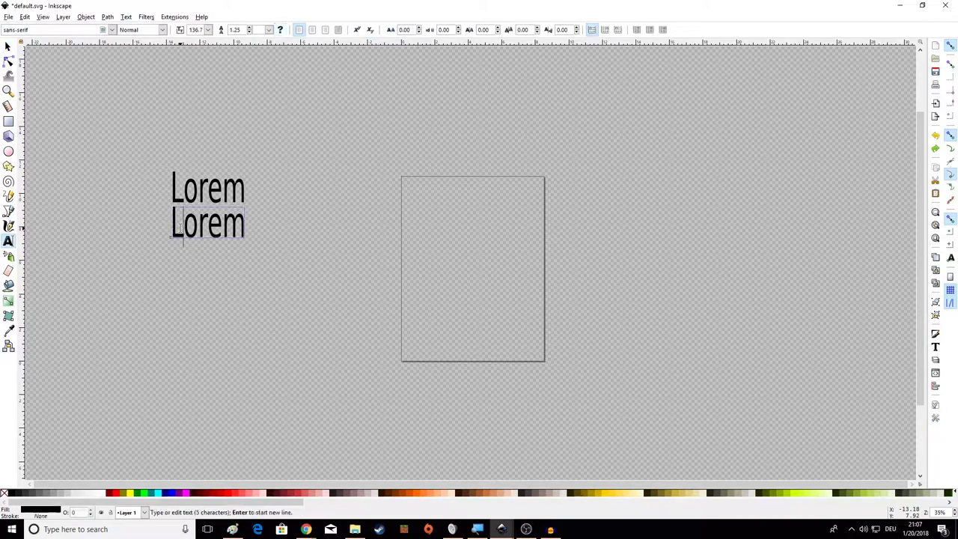
{"action": "left_click_drag", "start_coordinate": [180, 228], "coordinate": [238, 227]}
{"action": "left_click", "coordinate": [238, 228]}
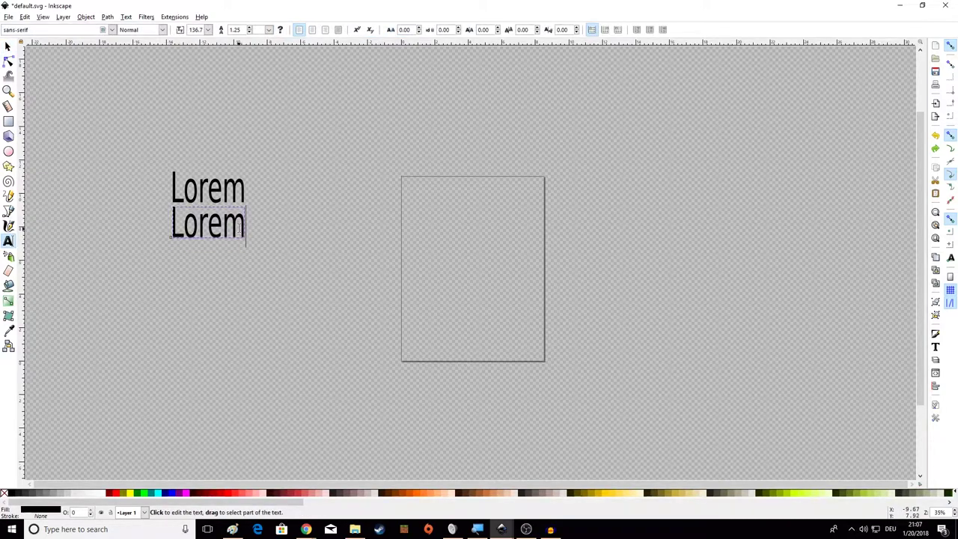
{"action": "double_click", "coordinate": [240, 223]}
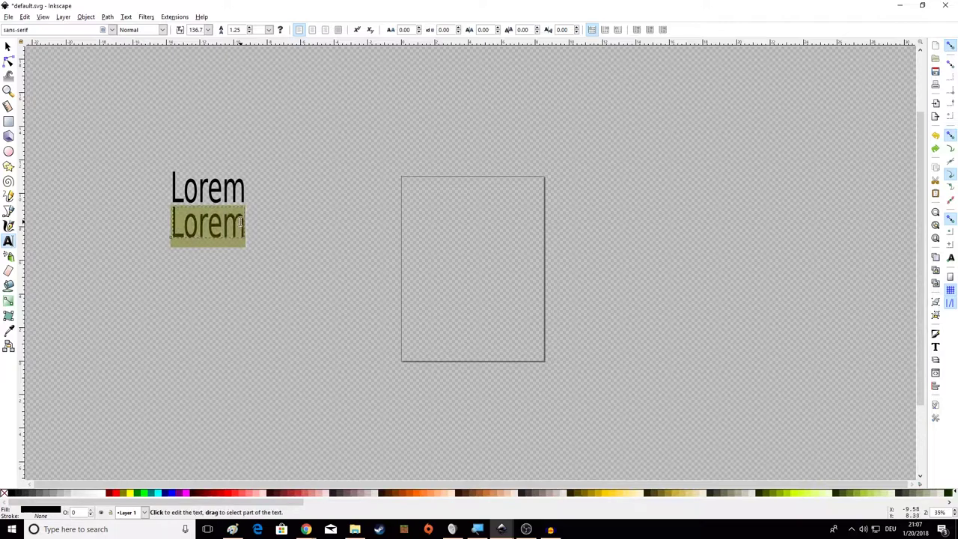
{"action": "key", "text": "BackSpace"}
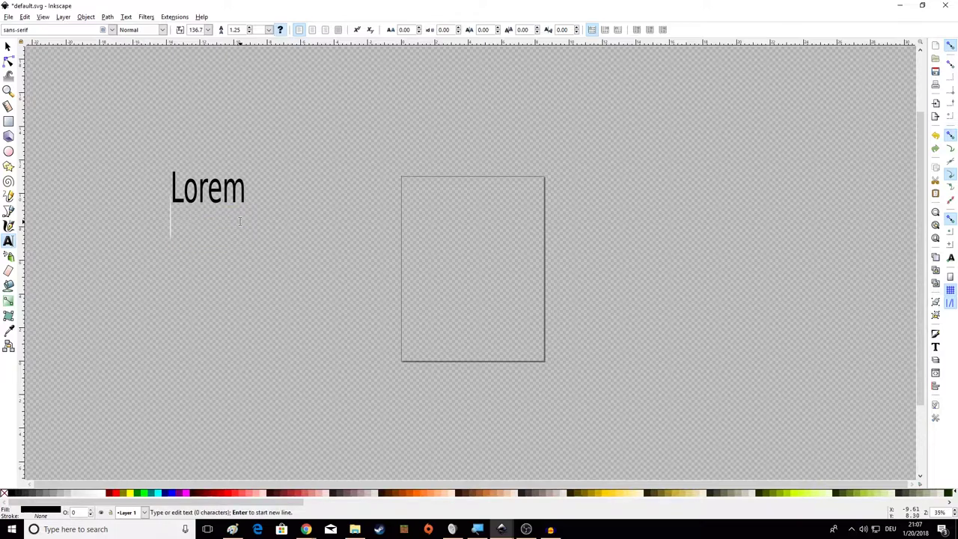
{"action": "type", "text": "IP"}
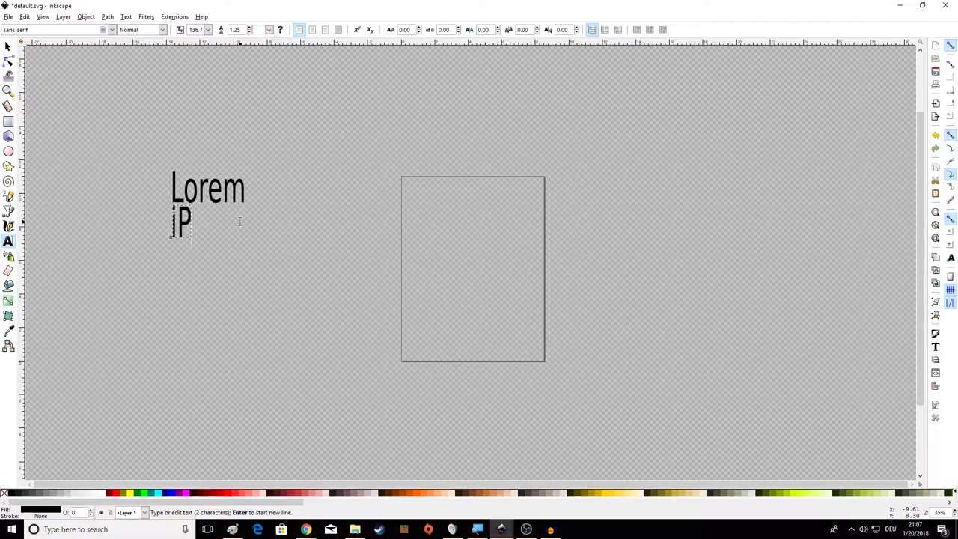
{"action": "key", "text": "BackSpace"}
{"action": "key", "text": "BackSpace"}
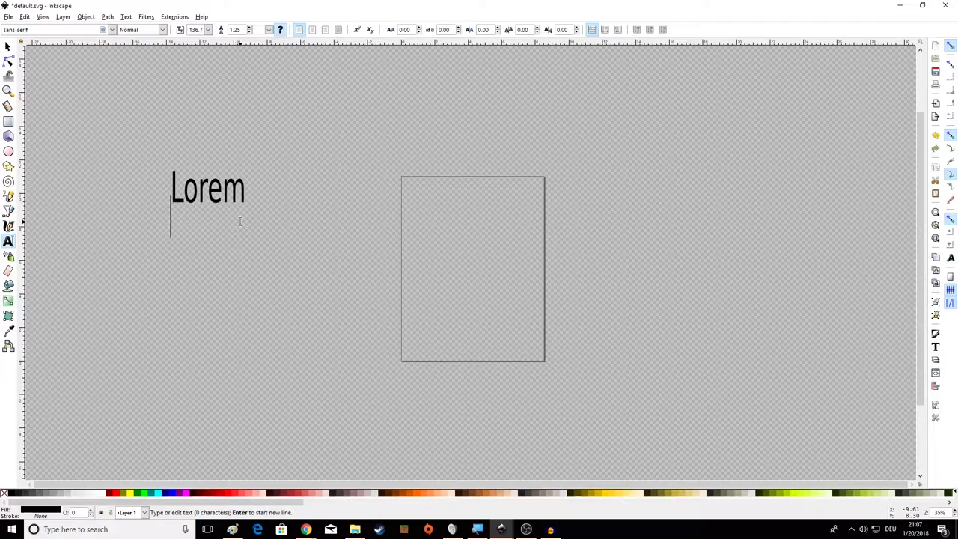
{"action": "type", "text": "Ipsum"}
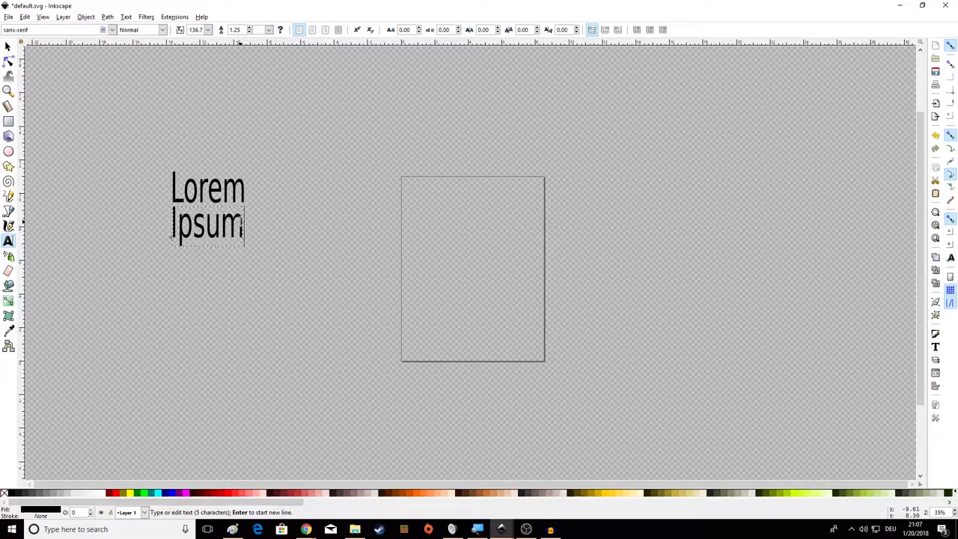
{"action": "left_click", "coordinate": [7, 46]}
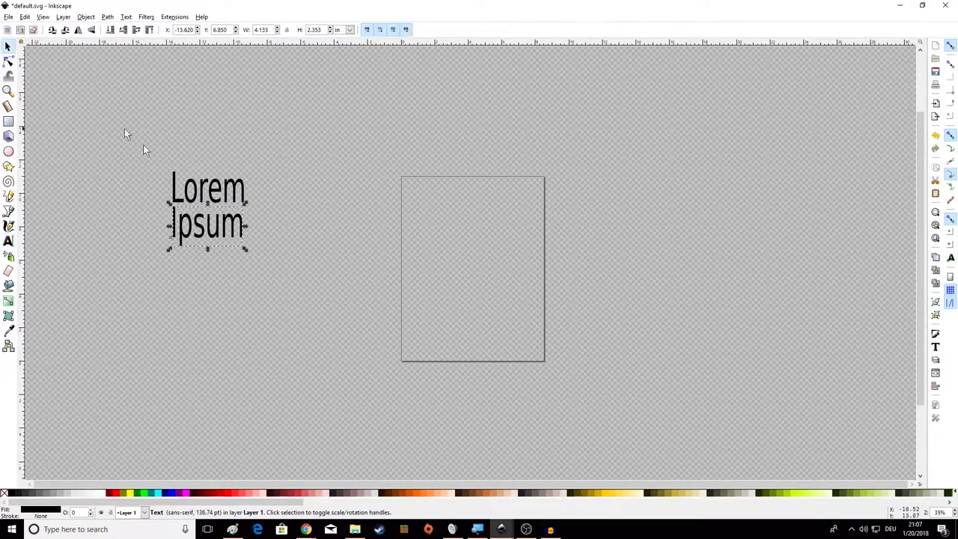
- Select the Lorem and Ipsum texts individually and together to check that they are separate objects
{"action": "left_click", "coordinate": [195, 185]}
{"action": "left_click", "coordinate": [216, 232]}
{"action": "left_click_drag", "start_coordinate": [107, 147], "coordinate": [285, 289]}
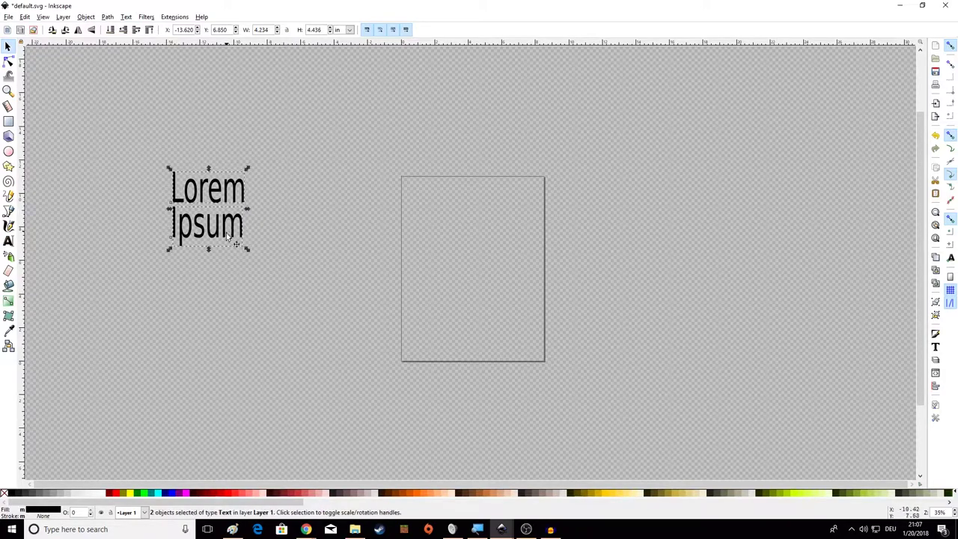
{"action": "left_click", "coordinate": [297, 256]}
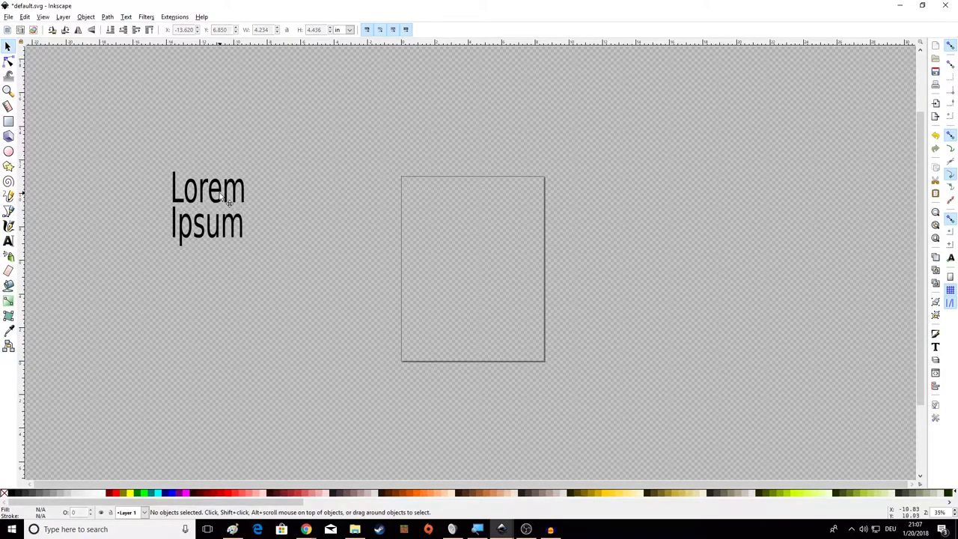
- Duplicate the Lorem text and move the copy horizontally into the gap between the original and the page
{"action": "left_click", "coordinate": [225, 196]}
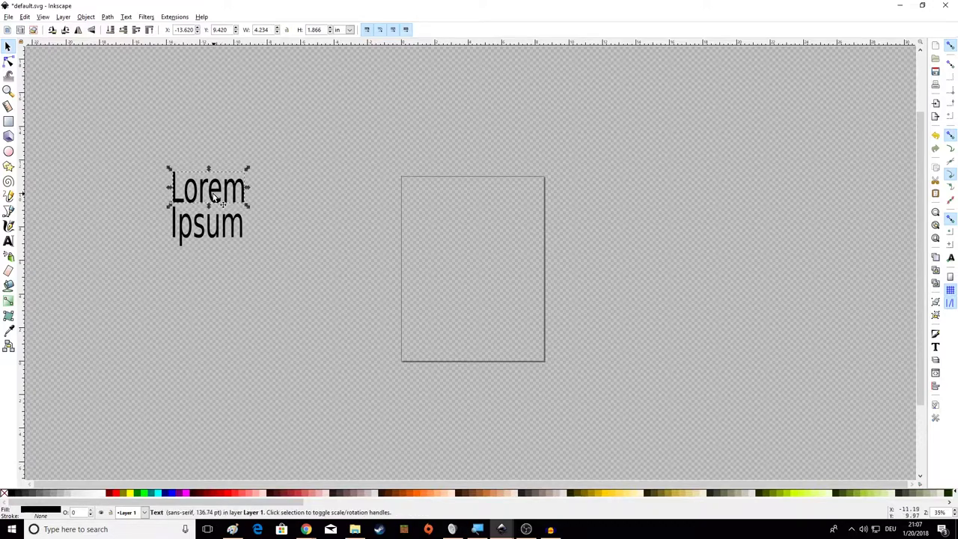
{"action": "key", "text": "ctrl+d"}
{"action": "left_click_drag", "start_coordinate": [214, 194], "coordinate": [328, 205]}
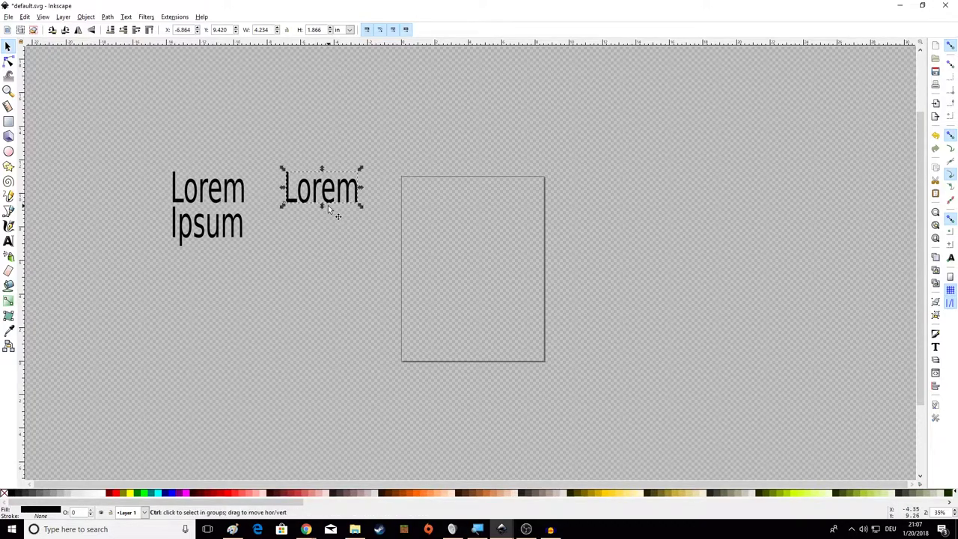
- Add a second line reading "Ipsum" to the Lorem copy beside the page
{"action": "key", "text": "t"}
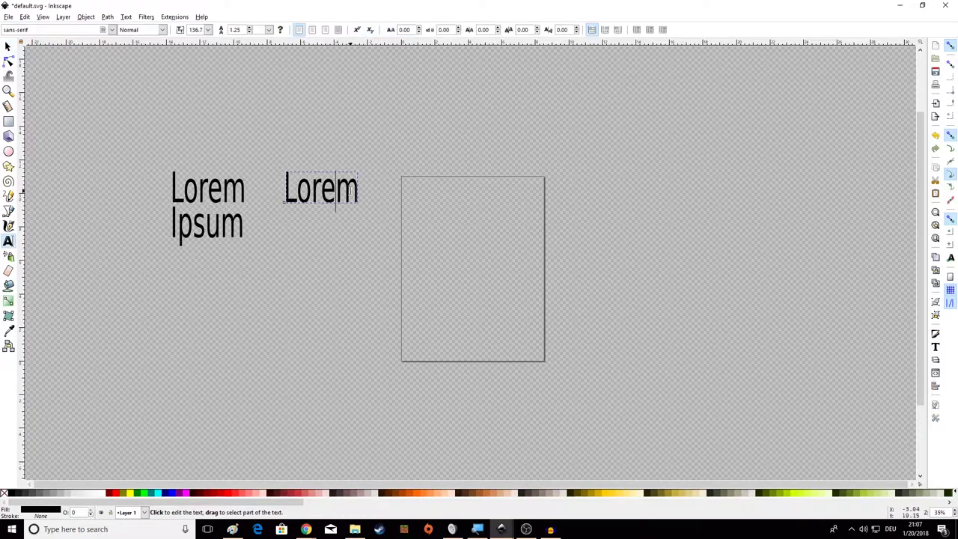
{"action": "key", "text": "Return"}
{"action": "type", "text": "I"}
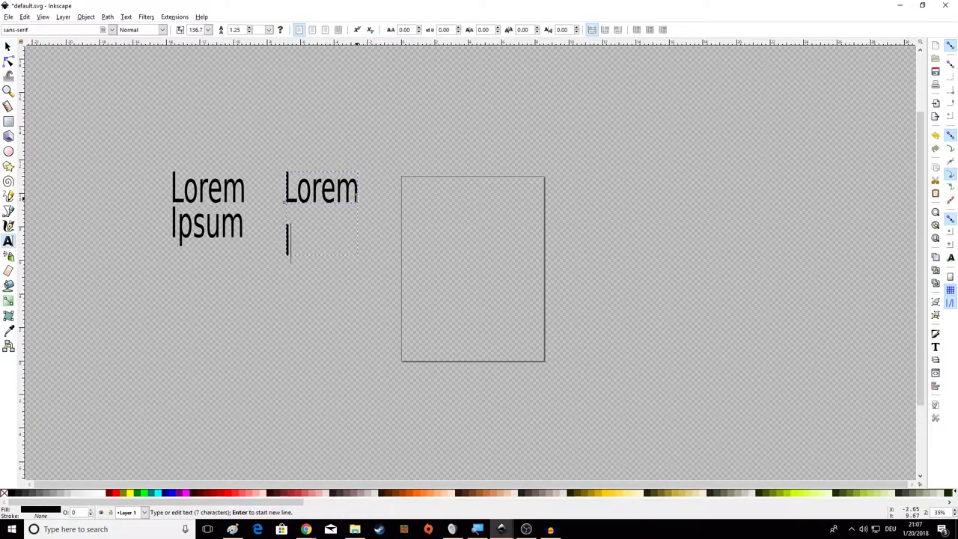
{"action": "type", "text": "psu"}
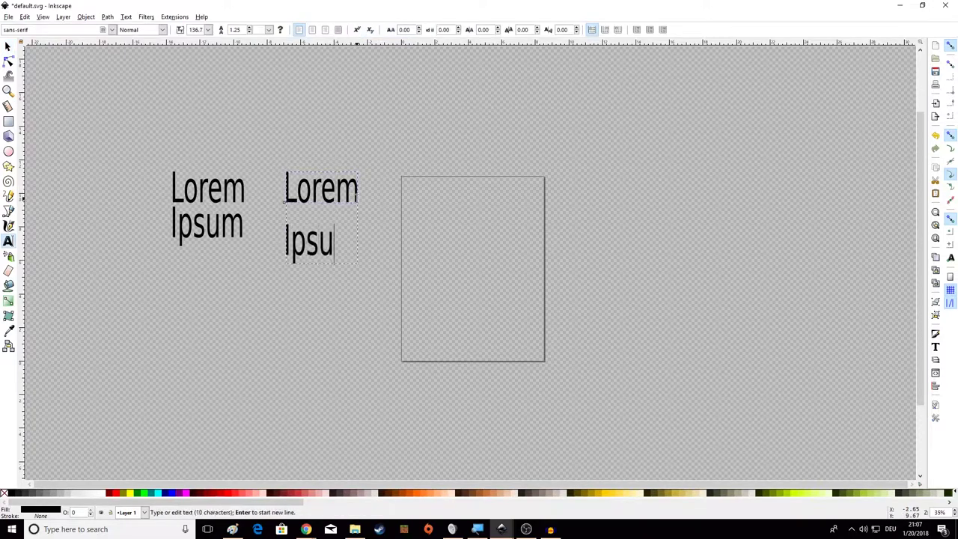
{"action": "type", "text": "m"}
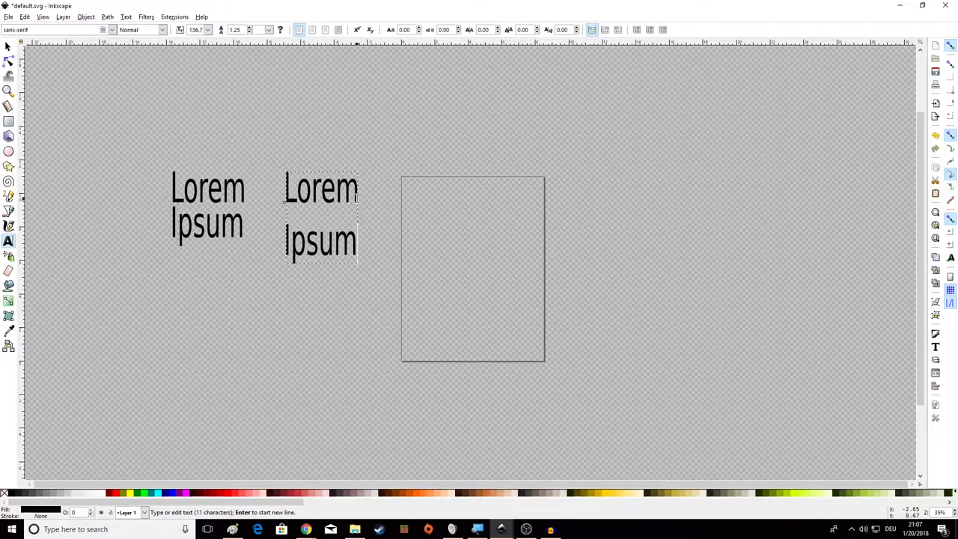
{"action": "left_click", "coordinate": [7, 47]}
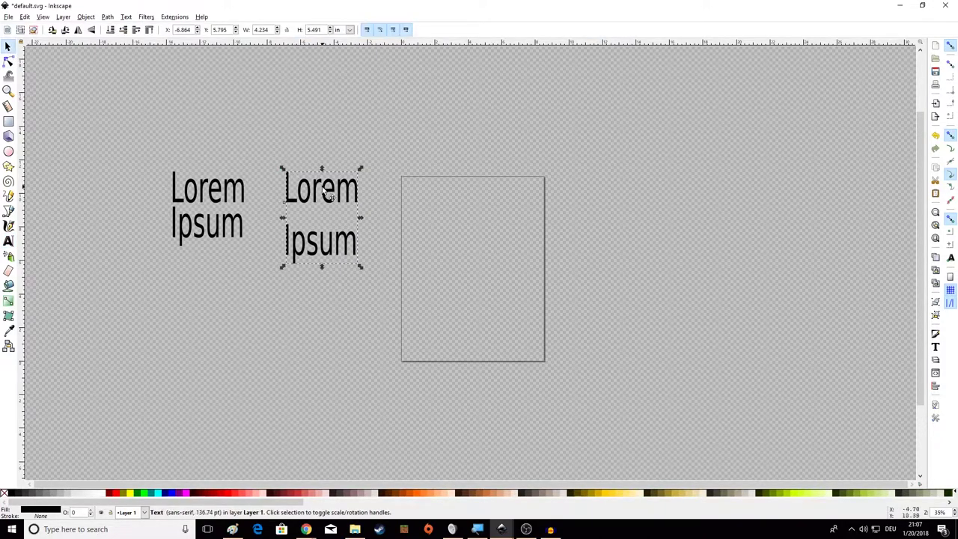
- Move the two-line Lorem Ipsum text slightly up and left to about X -7.22, Y 7.19 in and deselect it
{"action": "left_click_drag", "start_coordinate": [324, 192], "coordinate": [323, 158]}
{"action": "mouse_move", "coordinate": [320, 221]}
{"action": "left_mouse_down"}
{"action": "mouse_move", "coordinate": [319, 187]}
{"action": "mouse_move", "coordinate": [319, 247]}
{"action": "mouse_move", "coordinate": [310, 229]}
{"action": "left_mouse_up"}
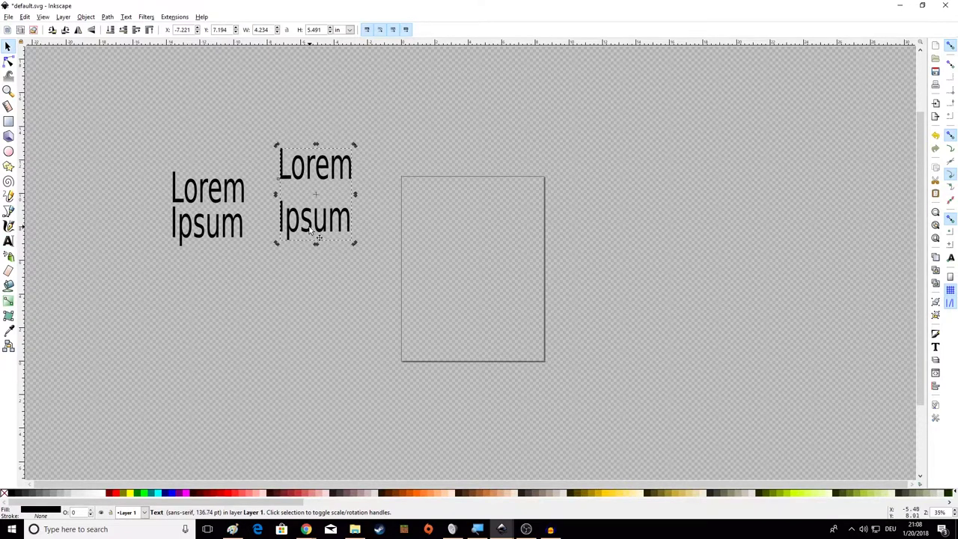
{"action": "left_click", "coordinate": [323, 301]}
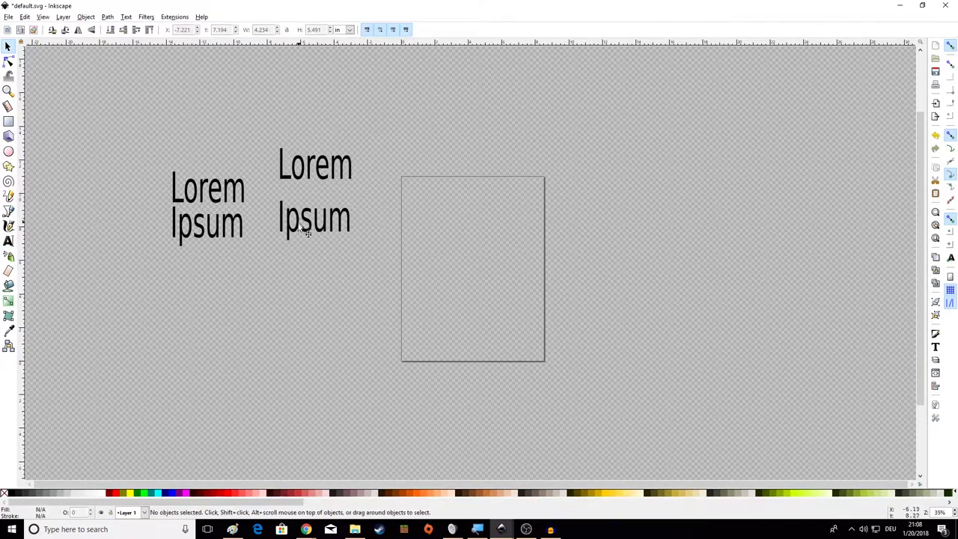
- Select the letters of the separate Ipsum text and examine the available fonts, font styles and alignment options
{"action": "left_click", "coordinate": [203, 238]}
{"action": "left_click_drag", "start_coordinate": [203, 238], "coordinate": [164, 238]}
{"action": "double_click", "coordinate": [214, 240]}
{"action": "left_click", "coordinate": [164, 238]}
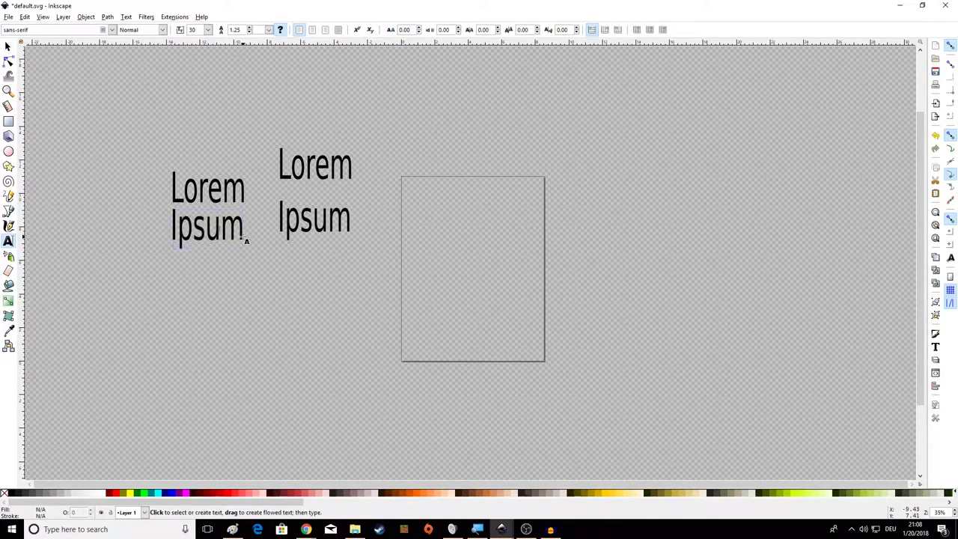
{"action": "double_click", "coordinate": [234, 234]}
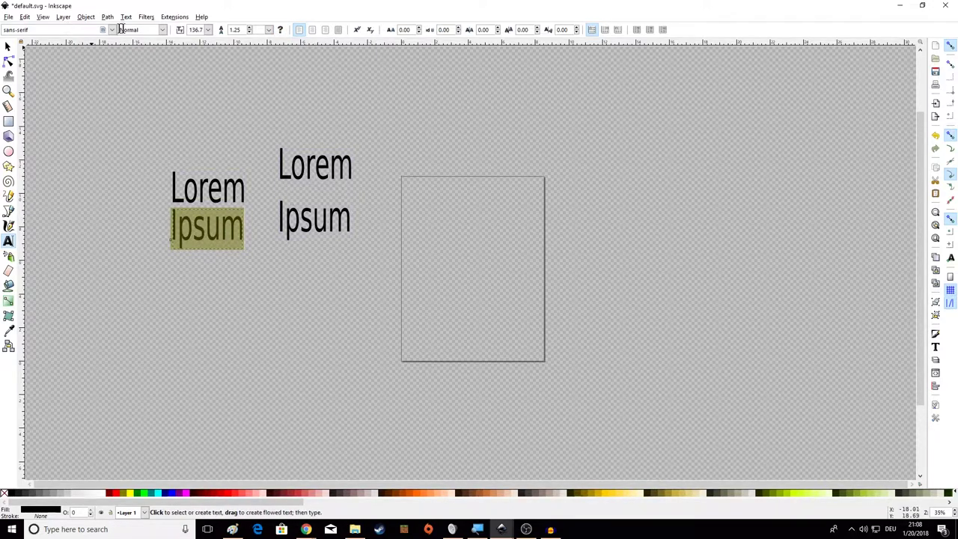
{"action": "left_click", "coordinate": [112, 30]}
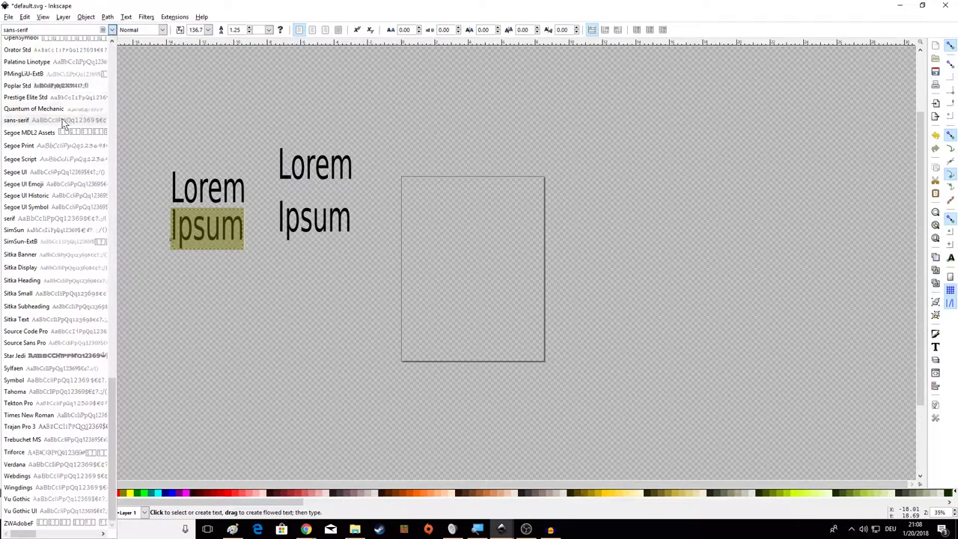
{"action": "left_click", "coordinate": [113, 32]}
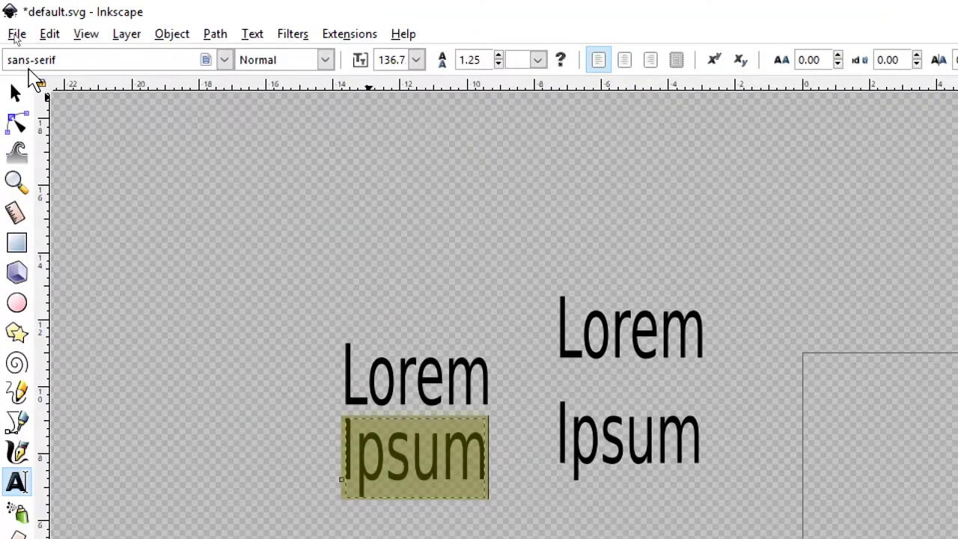
{"action": "left_click", "coordinate": [327, 63]}
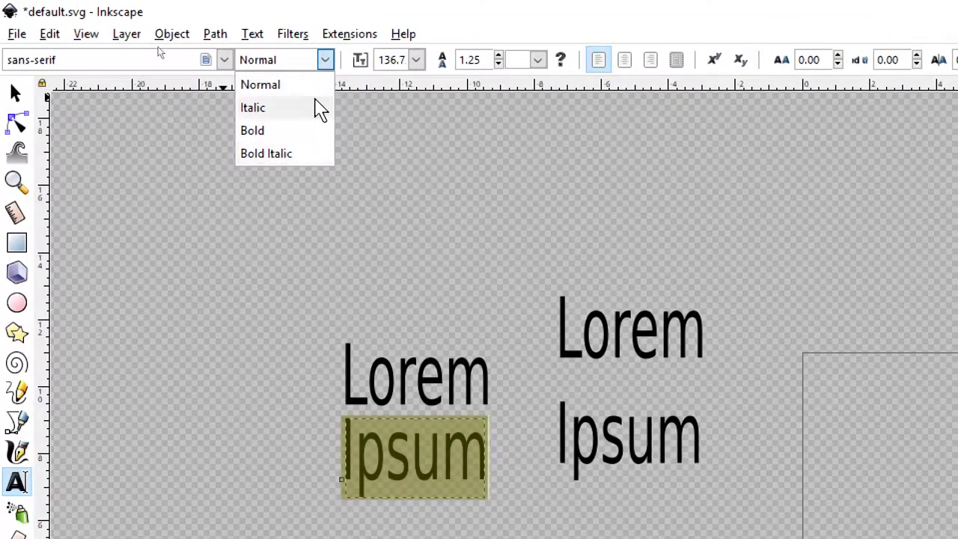
{"action": "left_click", "coordinate": [327, 60]}
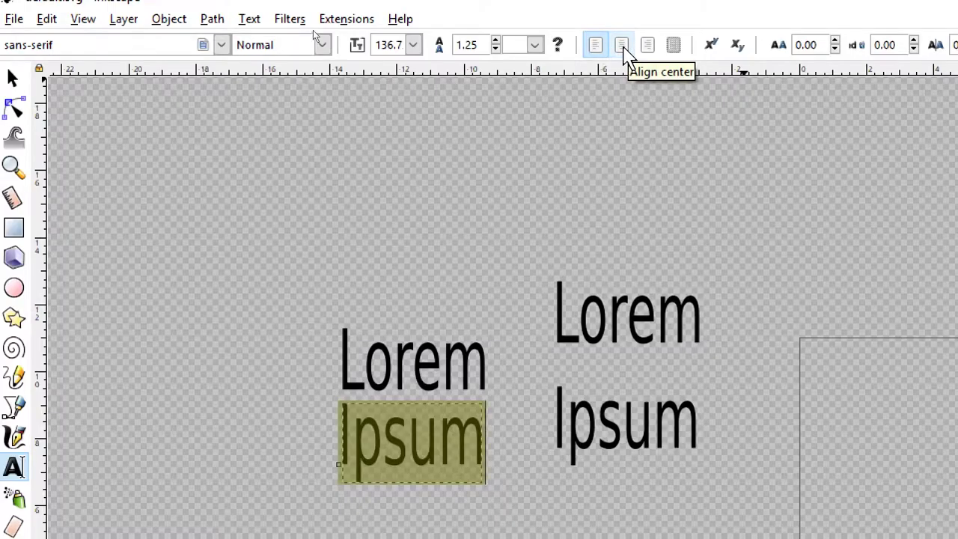
{"action": "left_click", "coordinate": [13, 79]}
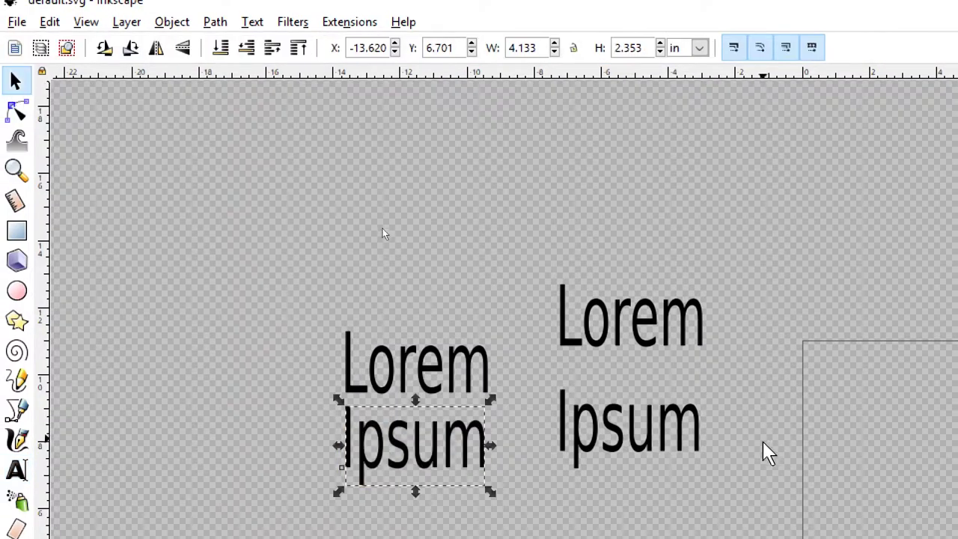
- Select both lines of the two-line Lorem Ipsum text and center-align them
{"action": "left_click", "coordinate": [687, 327]}
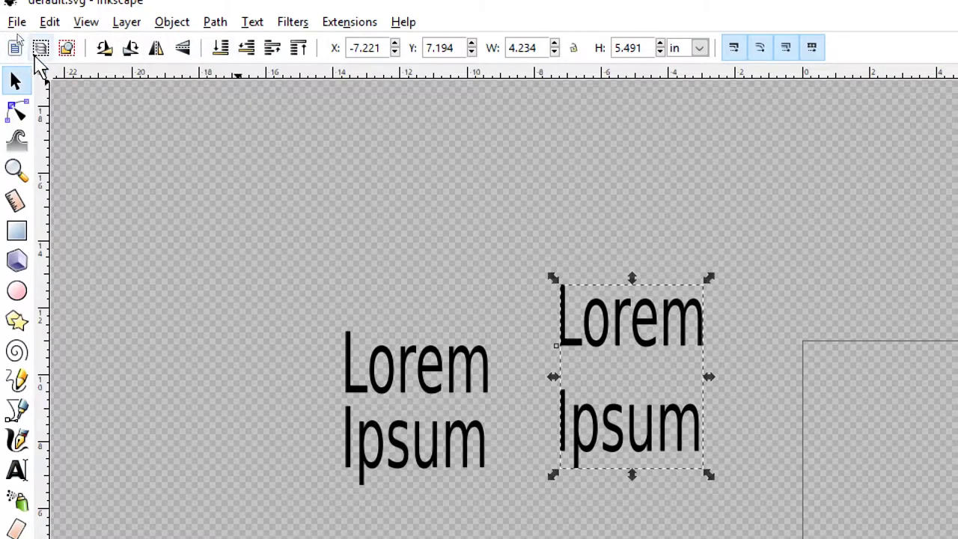
{"action": "double_click", "coordinate": [674, 338]}
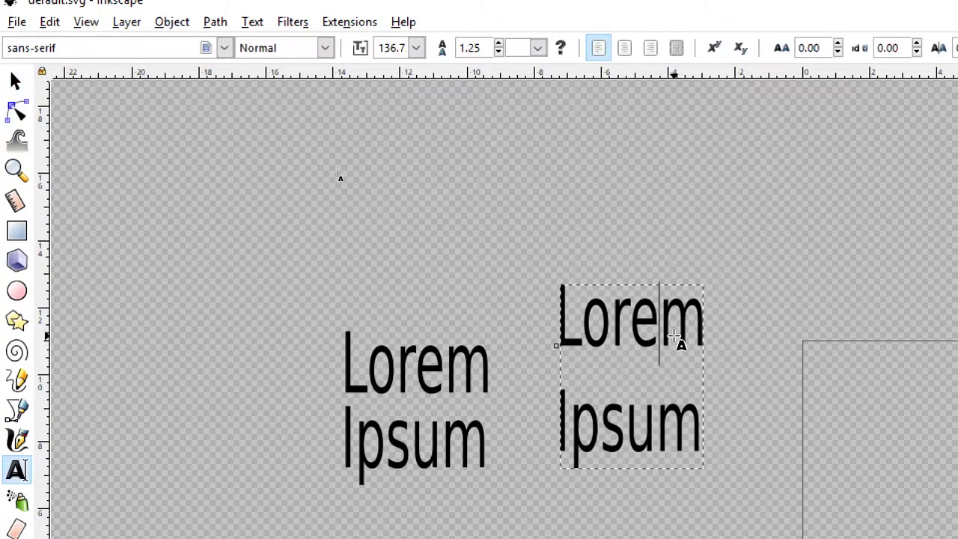
{"action": "left_click_drag", "start_coordinate": [562, 318], "coordinate": [769, 470]}
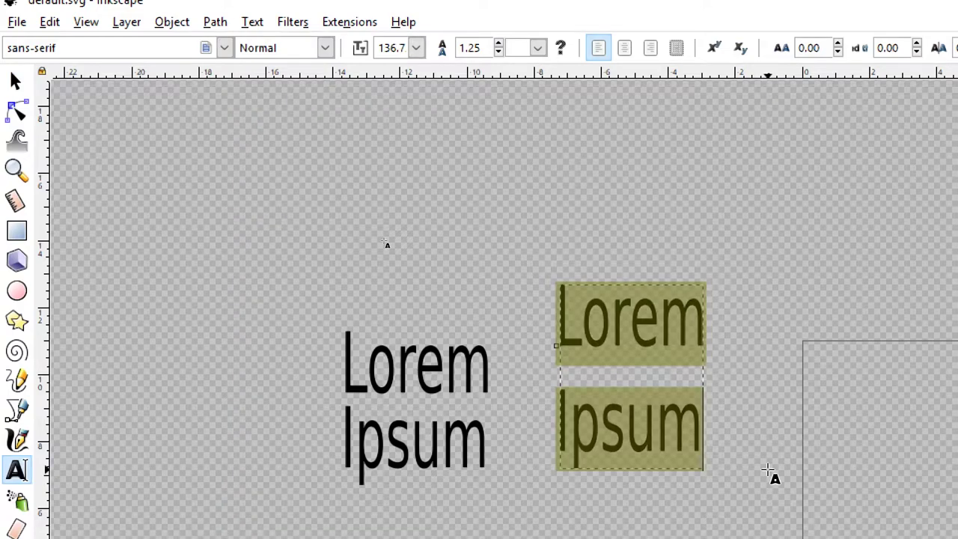
{"action": "left_click", "coordinate": [636, 62]}
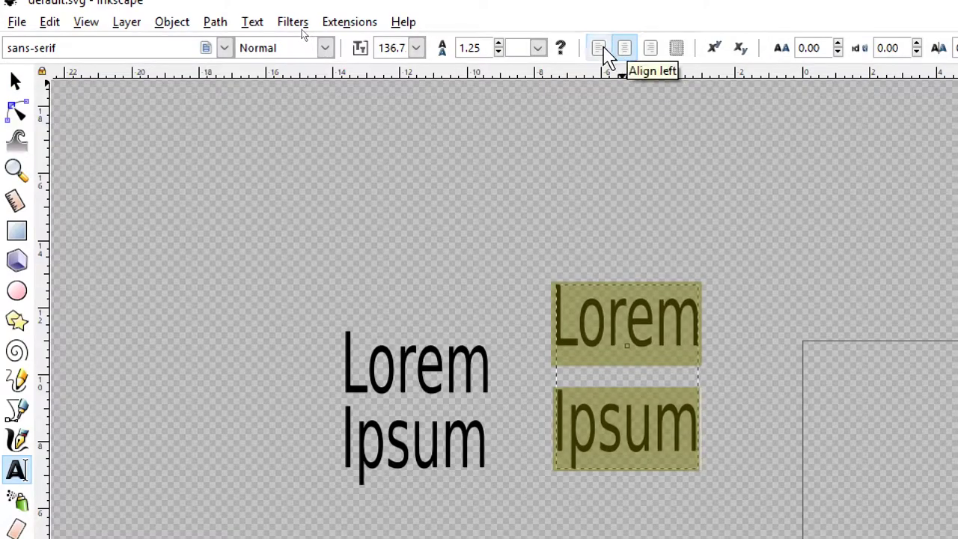
{"action": "left_click", "coordinate": [603, 52]}
{"action": "left_click", "coordinate": [628, 48]}
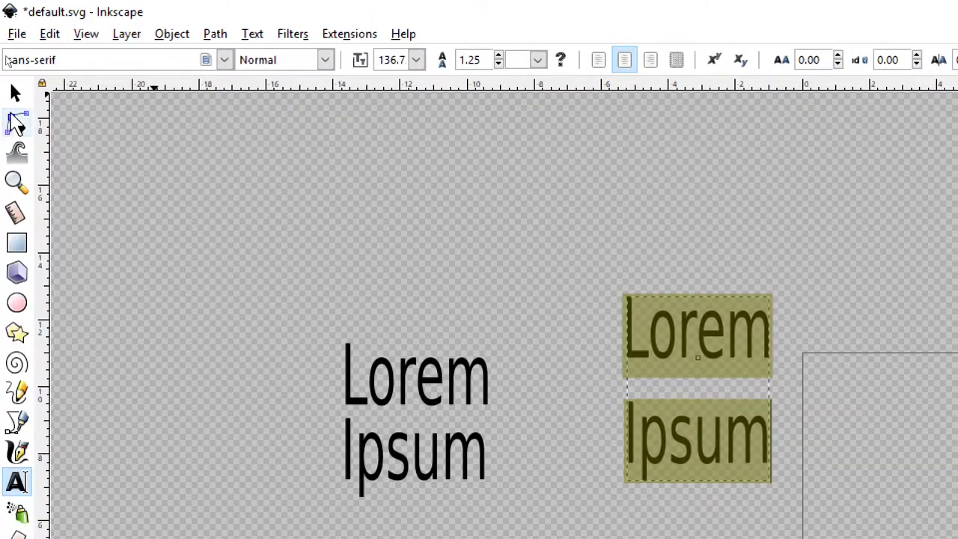
{"action": "left_click", "coordinate": [15, 91]}
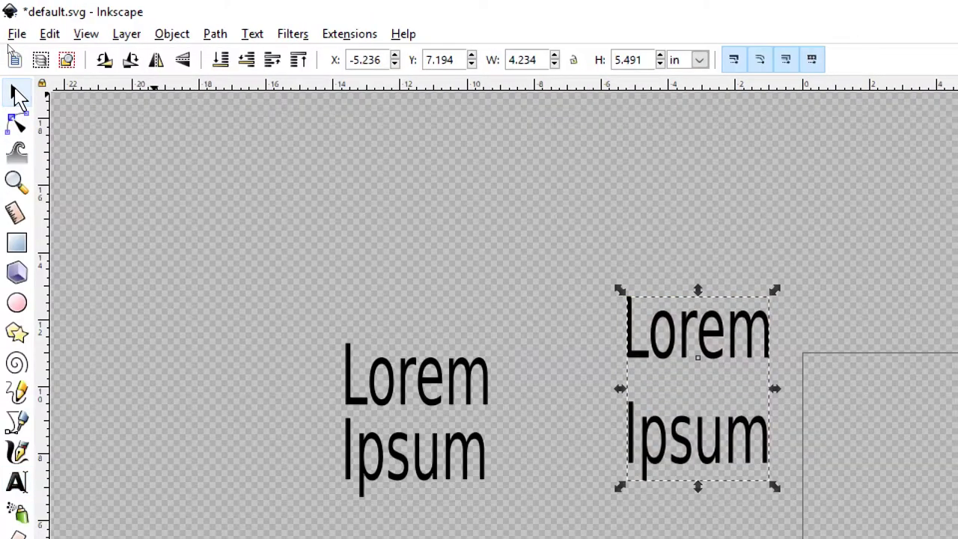
- Change the font of the separate Ipsum text to Poplar Std
{"action": "left_click", "coordinate": [447, 418]}
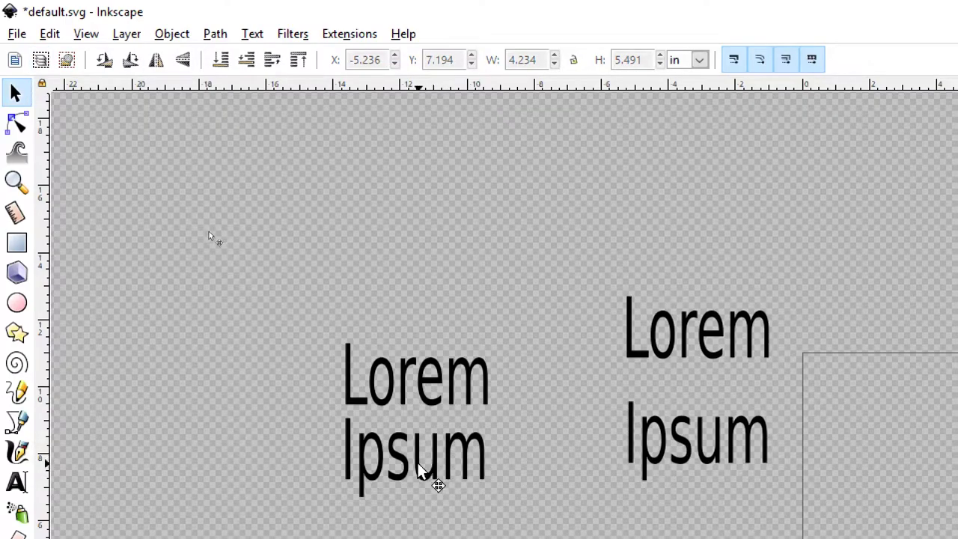
{"action": "left_click", "coordinate": [438, 475]}
{"action": "double_click", "coordinate": [473, 485]}
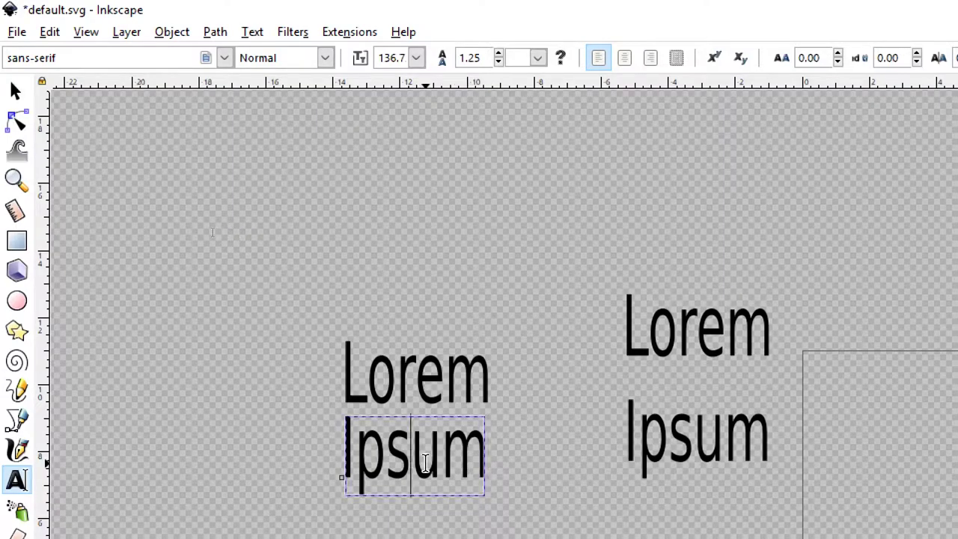
{"action": "key", "text": "ctrl+a"}
{"action": "left_click", "coordinate": [224, 58]}
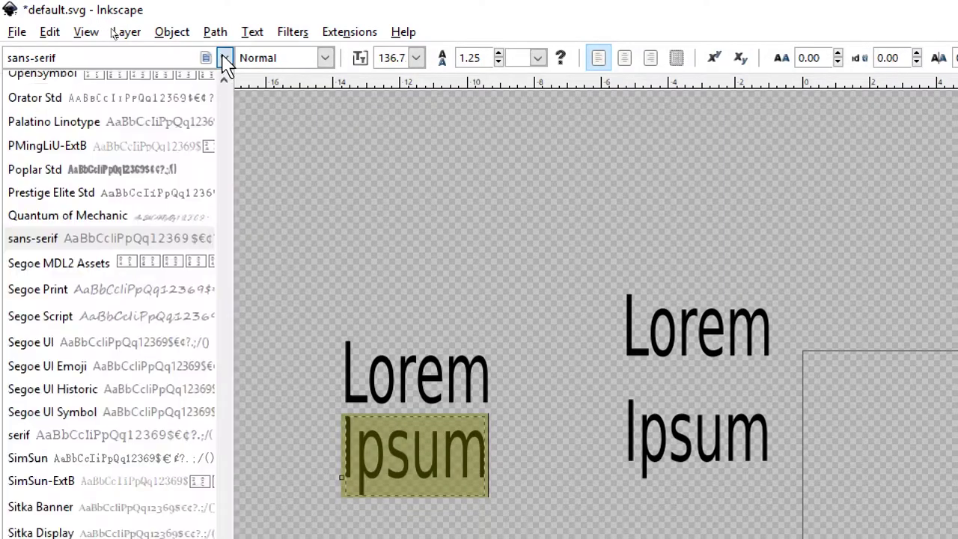
{"action": "left_click", "coordinate": [131, 170]}
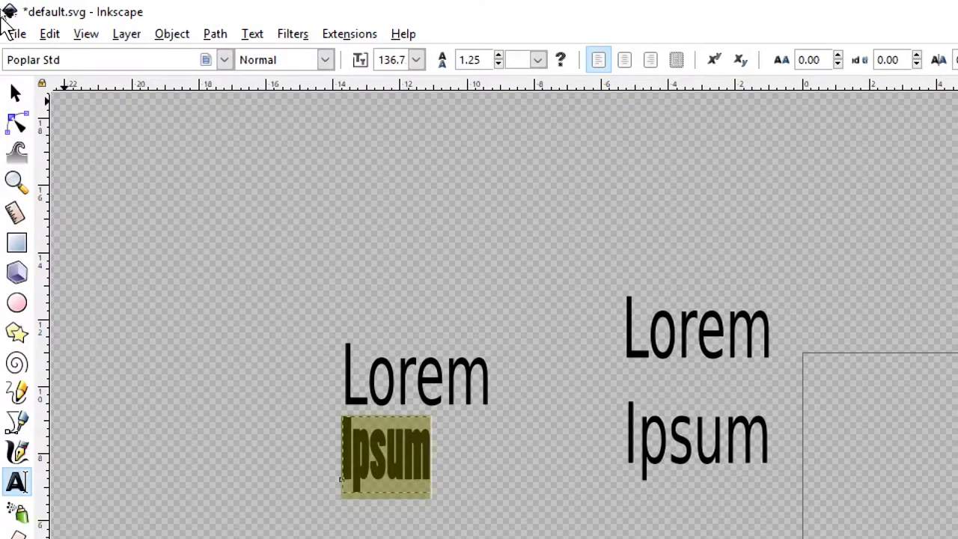
{"action": "left_click", "coordinate": [15, 93]}
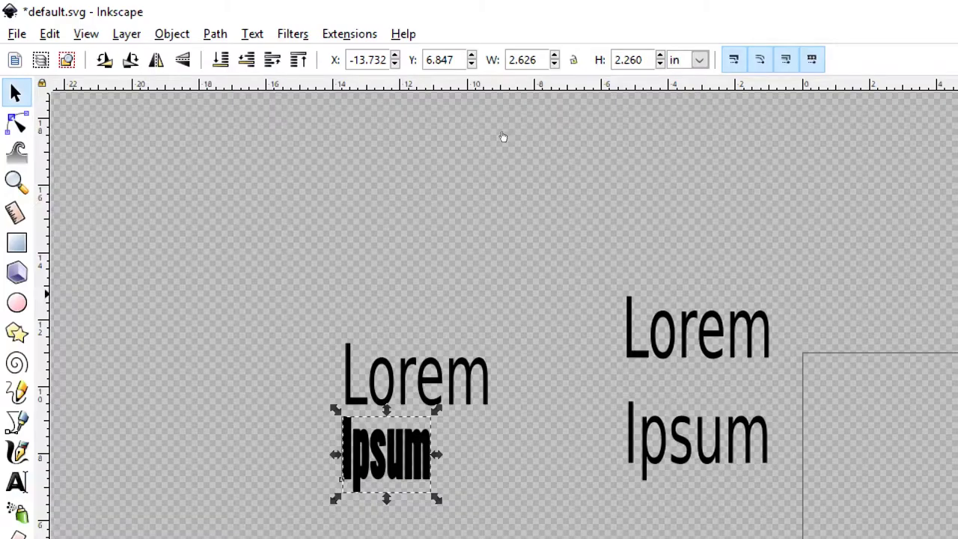
- Stretch the Poplar Std Ipsum horizontally to about 4.41 in wide, roughly matching the Lorem above it, and deselect it
{"action": "key", "text": "super+minus"}
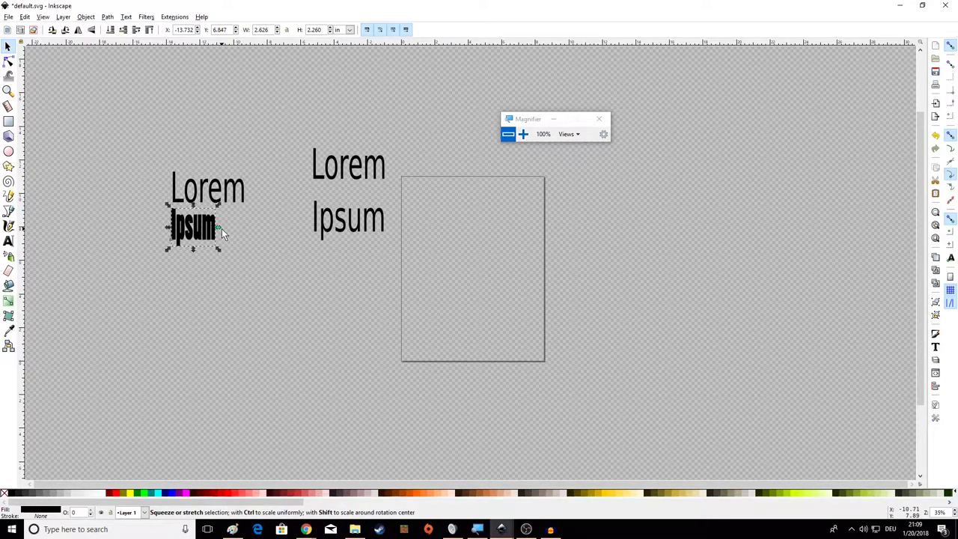
{"action": "left_click_drag", "start_coordinate": [221, 232], "coordinate": [252, 231]}
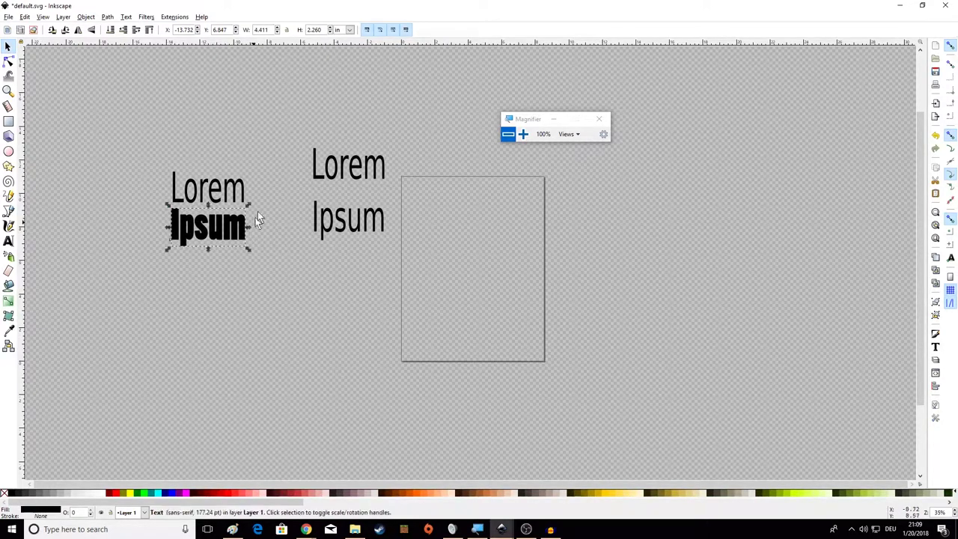
{"action": "left_click", "coordinate": [251, 189]}
- Change the font of the separate Lorem text to Brush Script Std
{"action": "left_click", "coordinate": [240, 193]}
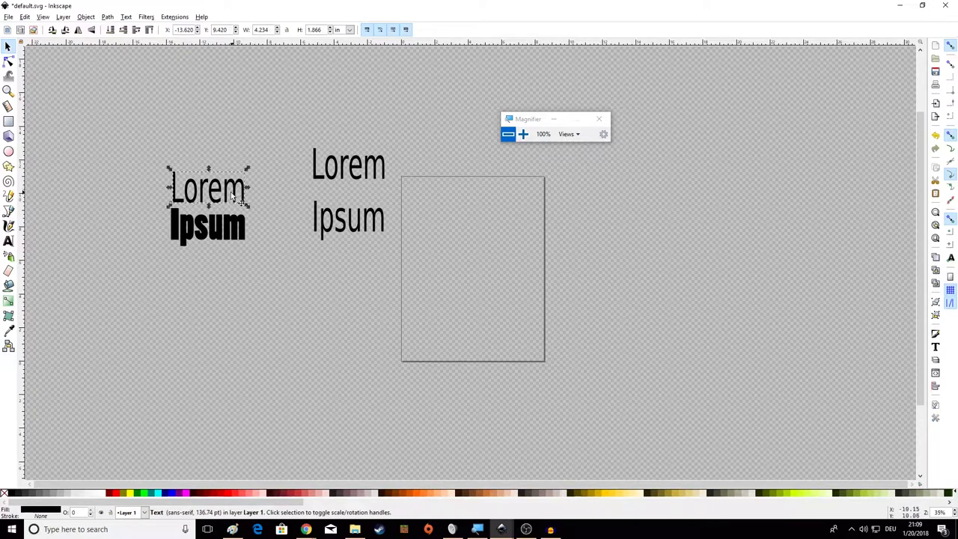
{"action": "double_click", "coordinate": [236, 196]}
{"action": "left_click_drag", "start_coordinate": [244, 194], "coordinate": [157, 190]}
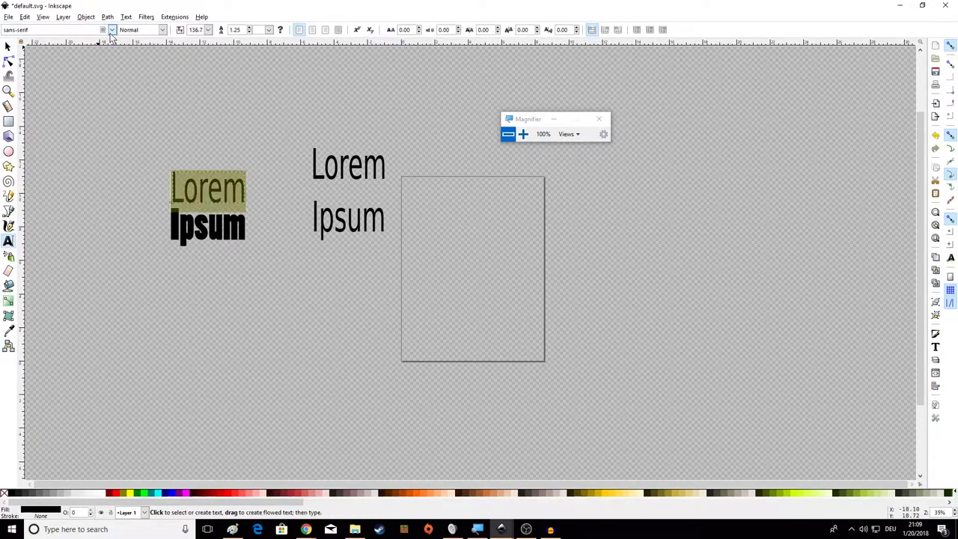
{"action": "left_click", "coordinate": [112, 30]}
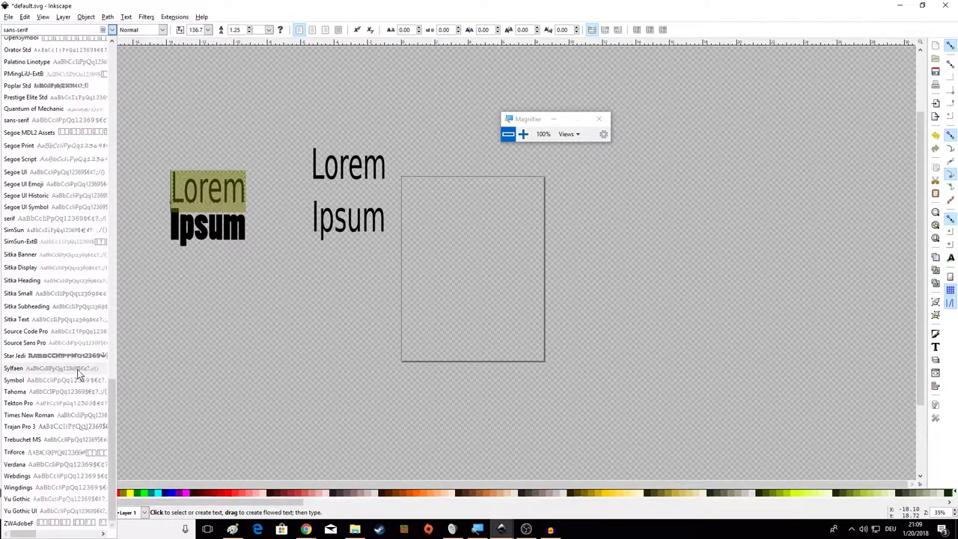
{"action": "double_click", "coordinate": [42, 30]}
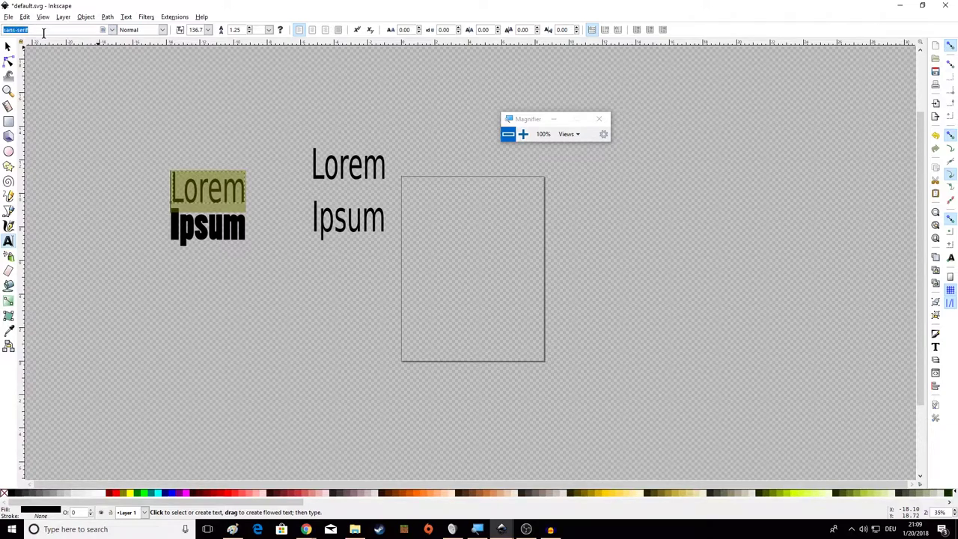
{"action": "type", "text": "br"}
{"action": "type", "text": "us"}
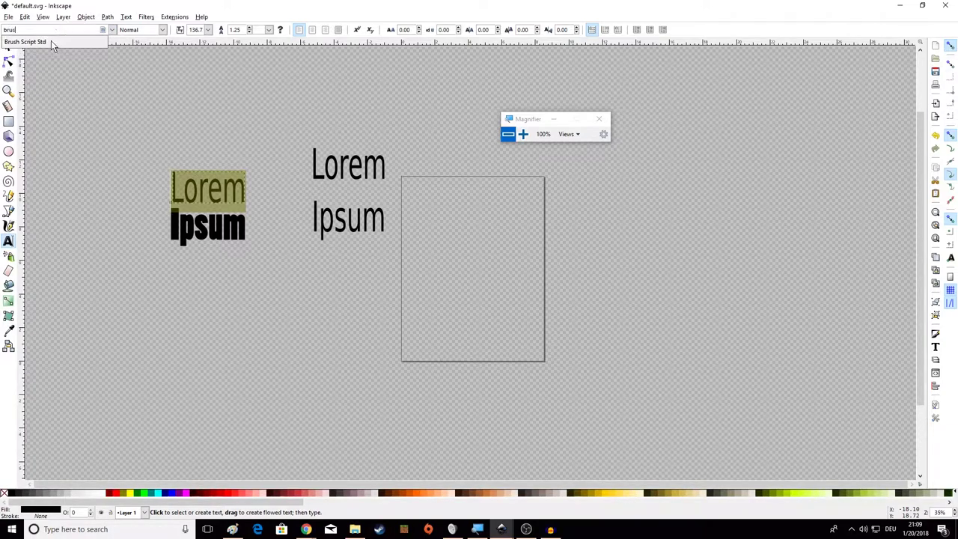
{"action": "left_click", "coordinate": [51, 41]}
{"action": "left_click", "coordinate": [7, 46]}
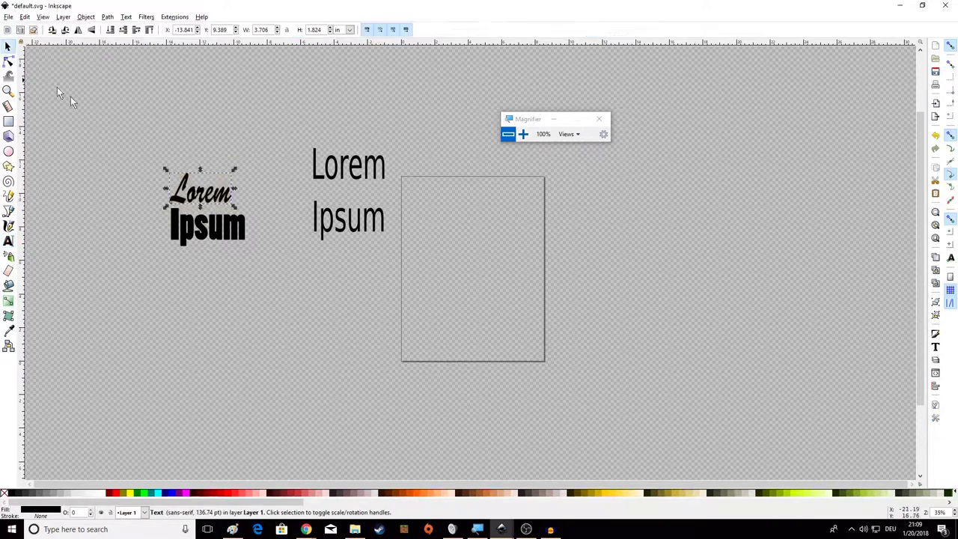
- Enlarge the script Lorem to about 4.75 by 2.34 in and place it above Ipsum at about X -14.32, Y 9.20 in
{"action": "left_click", "coordinate": [215, 238]}
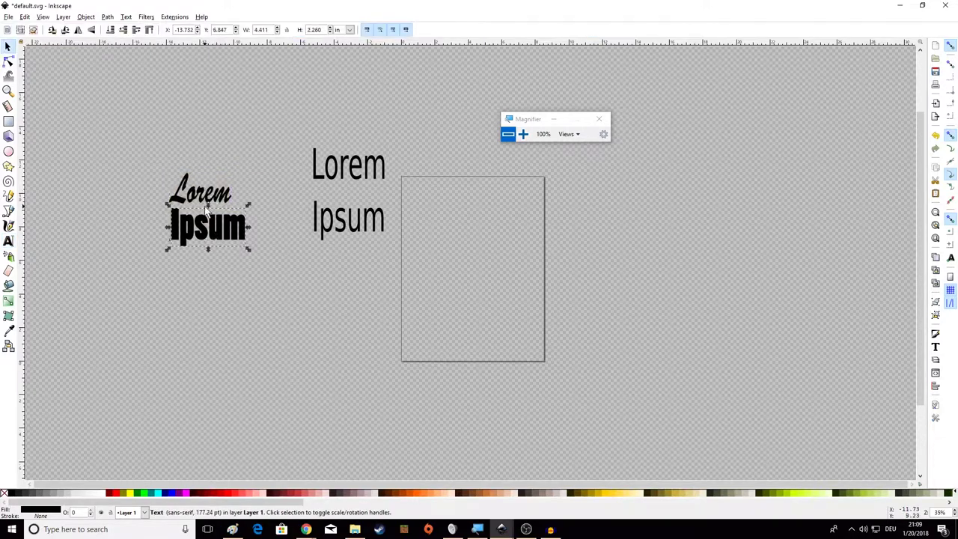
{"action": "left_click", "coordinate": [222, 205]}
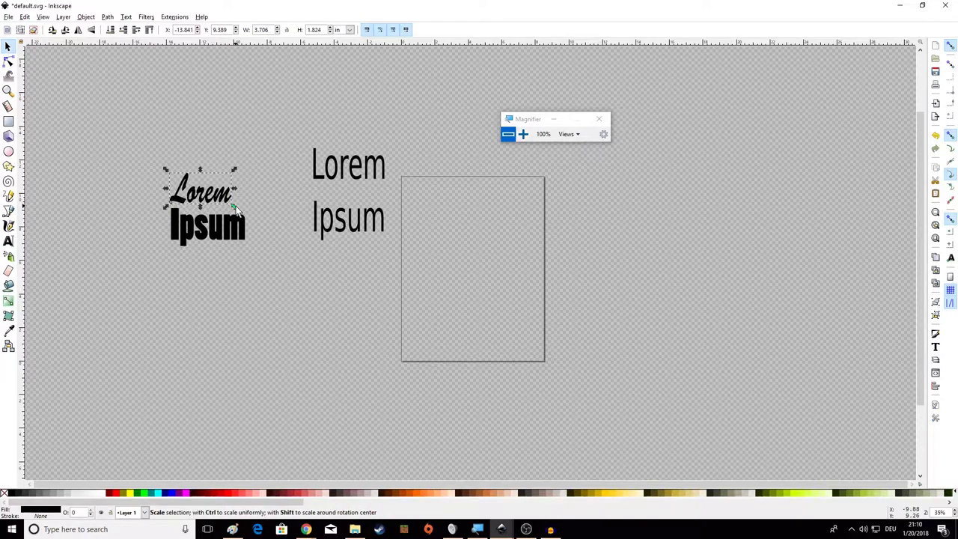
{"action": "left_click", "coordinate": [234, 210]}
{"action": "left_click_drag", "start_coordinate": [235, 213], "coordinate": [203, 202]}
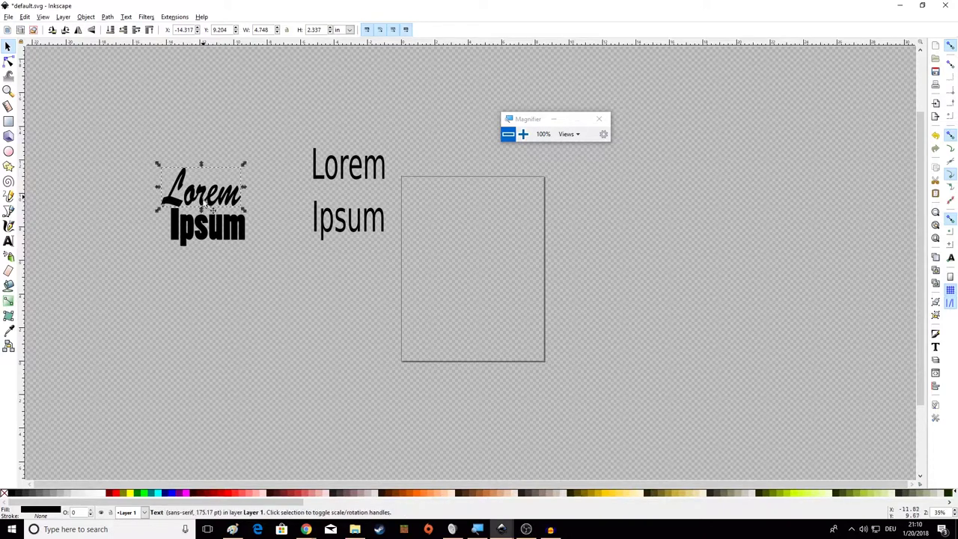
- Try Ipsum at different offsets against the script Lorem and leave it just beneath at about X -13.91, Y 6.79 in
{"action": "left_click", "coordinate": [204, 239]}
{"action": "left_click_drag", "start_coordinate": [214, 236], "coordinate": [192, 228]}
{"action": "left_click", "coordinate": [250, 233]}
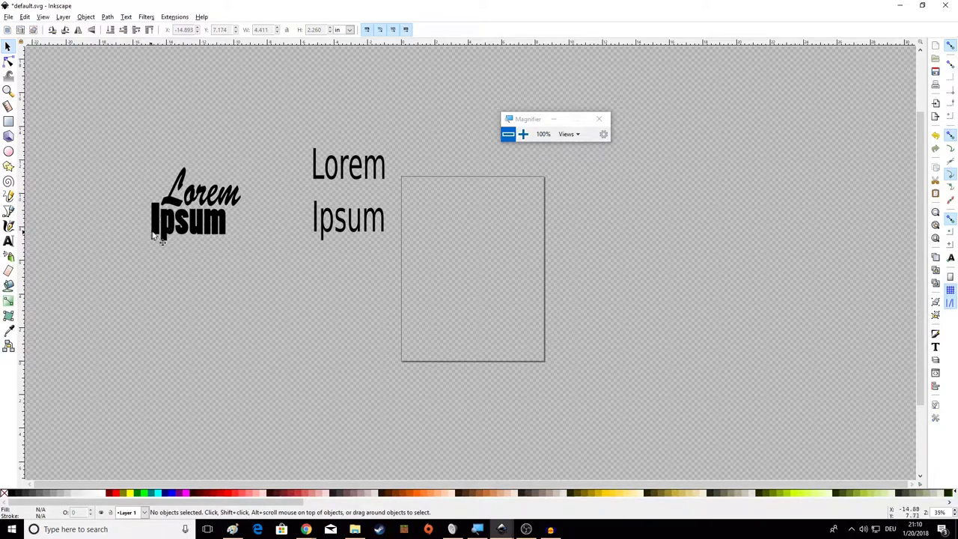
{"action": "left_click_drag", "start_coordinate": [169, 230], "coordinate": [196, 227]}
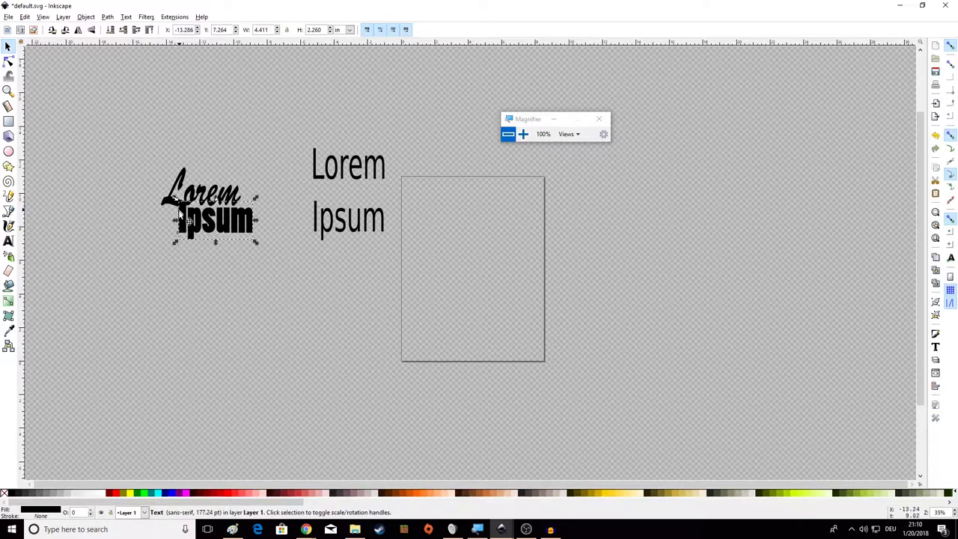
{"action": "left_click", "coordinate": [177, 258]}
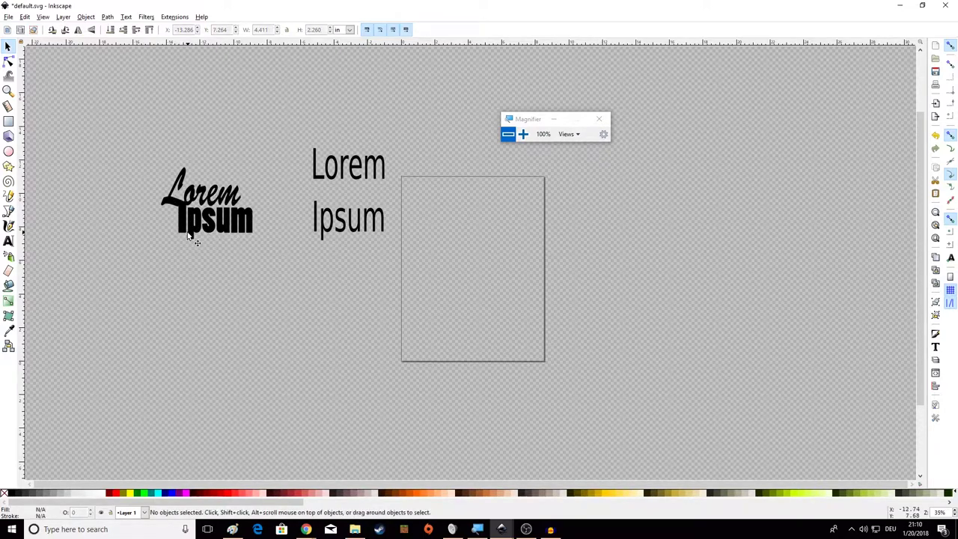
{"action": "mouse_move", "coordinate": [190, 237]}
{"action": "left_mouse_down"}
{"action": "mouse_move", "coordinate": [187, 245]}
{"action": "mouse_move", "coordinate": [180, 238]}
{"action": "left_mouse_up"}
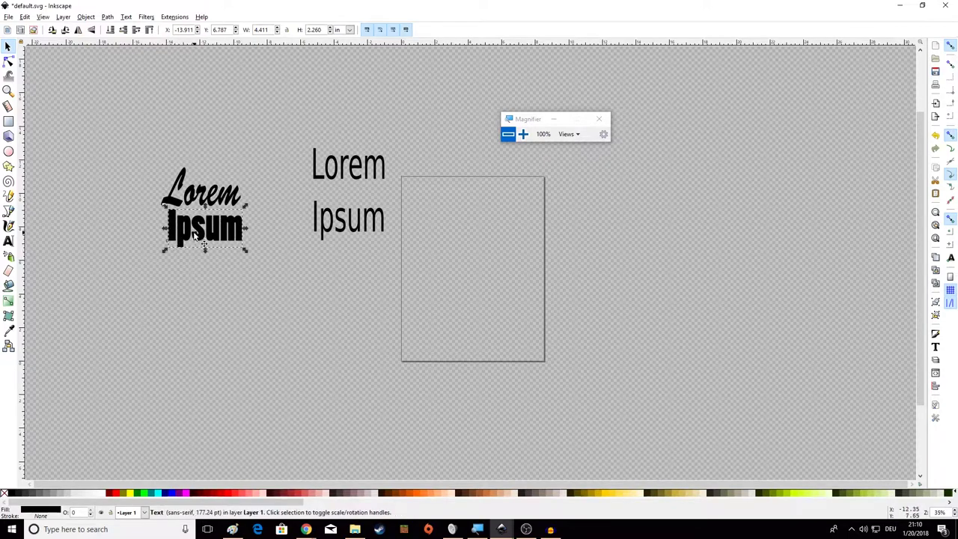
{"action": "left_click", "coordinate": [193, 237]}
{"action": "double_click", "coordinate": [198, 236]}
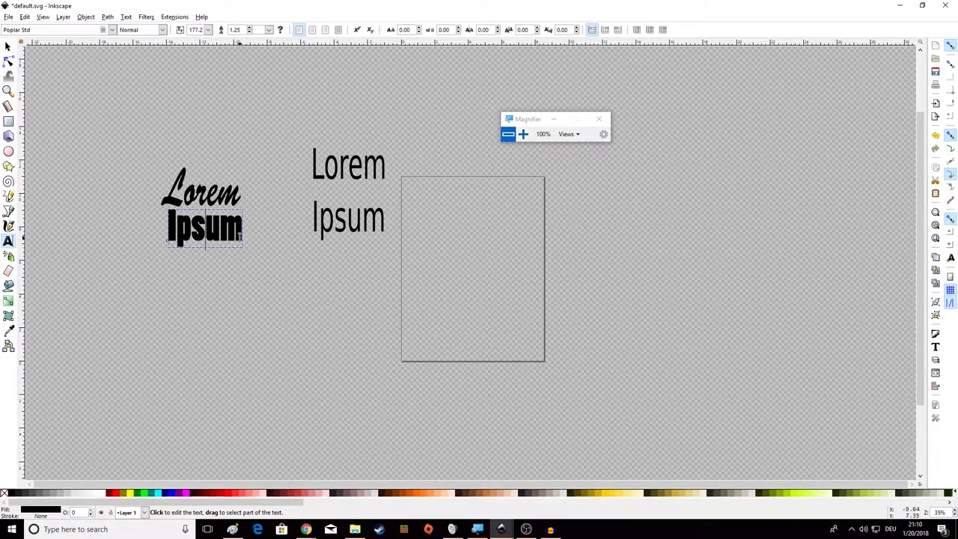
{"action": "left_click_drag", "start_coordinate": [241, 239], "coordinate": [161, 238]}
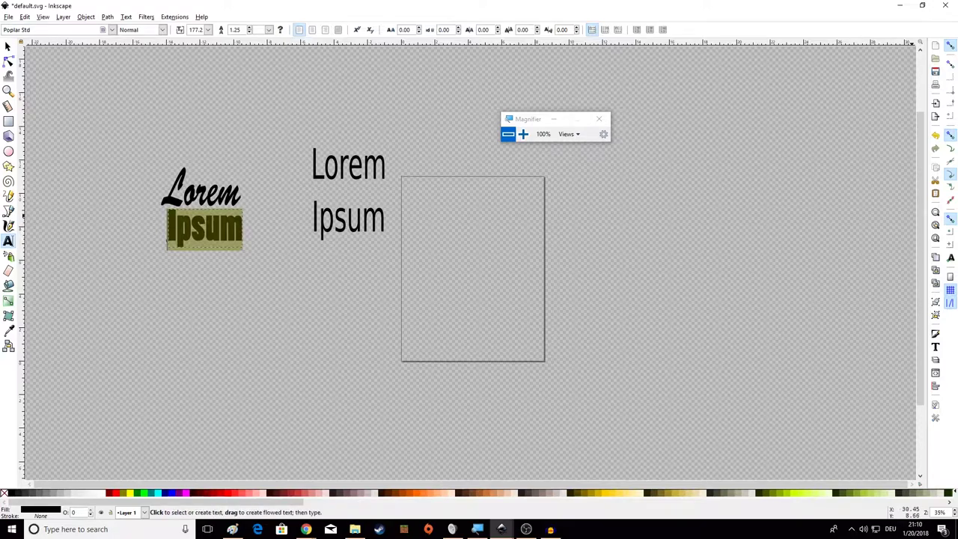
- Magnify the screen to 200% and move the script Lorem and bold Ipsum together above the page, at about Y 13.66 in
{"action": "left_click", "coordinate": [523, 134]}
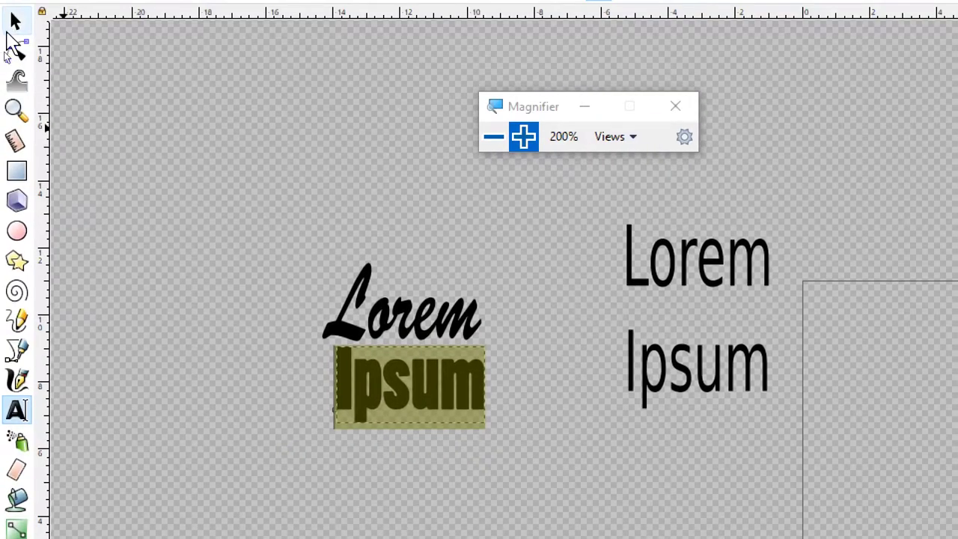
{"action": "key", "text": "F1"}
{"action": "left_click_drag", "start_coordinate": [240, 255], "coordinate": [552, 488]}
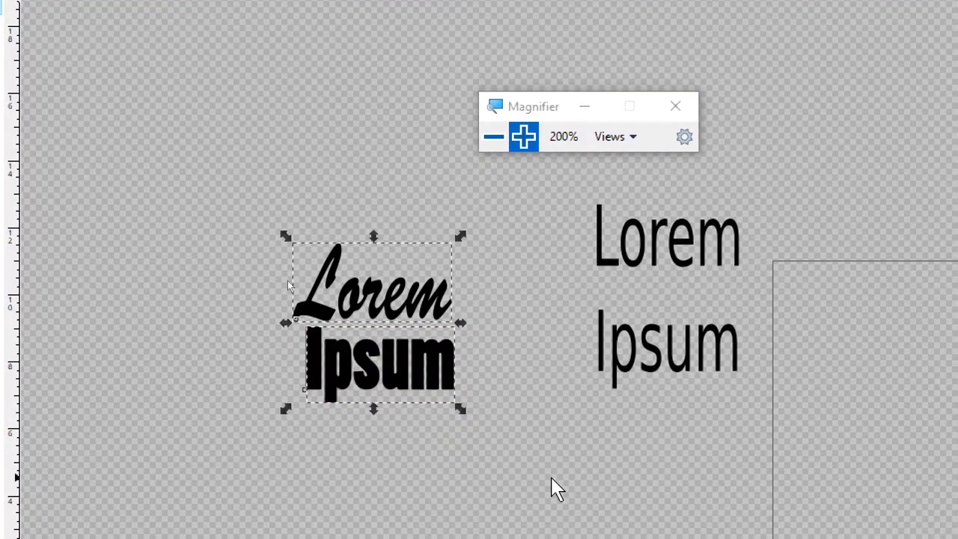
{"action": "left_click_drag", "start_coordinate": [367, 364], "coordinate": [771, 137]}
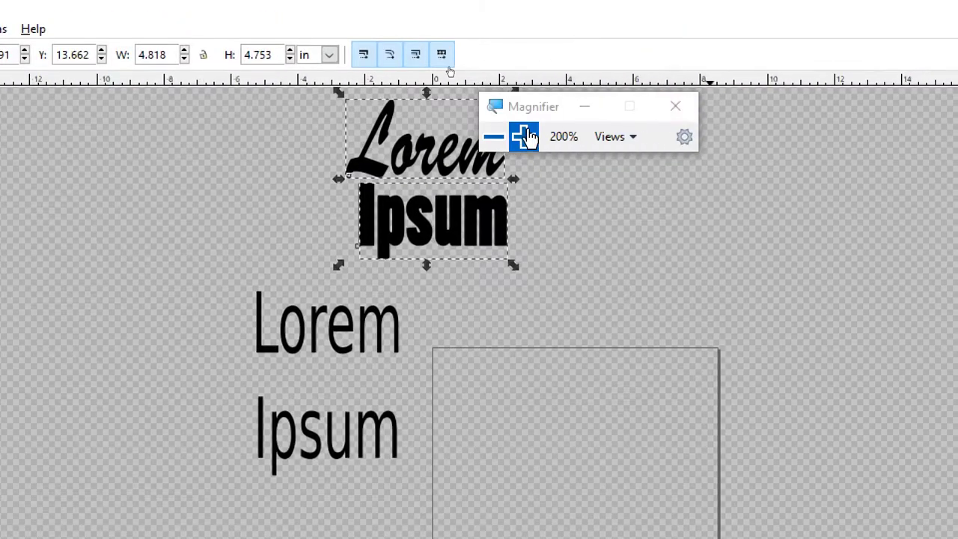
- Set the letter spacing of the whole bold Ipsum text to 11.33 px
{"action": "left_click_drag", "start_coordinate": [534, 107], "coordinate": [776, 174]}
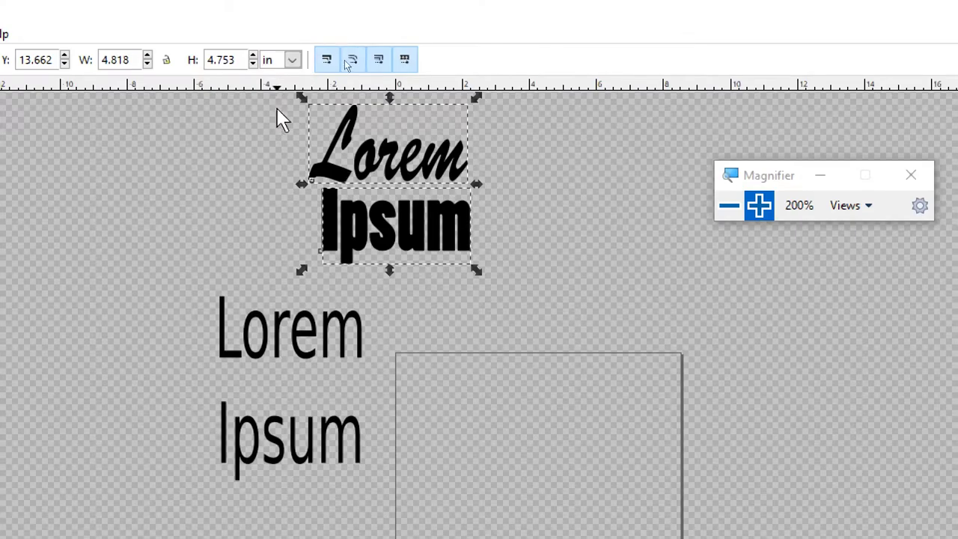
{"action": "double_click", "coordinate": [438, 225]}
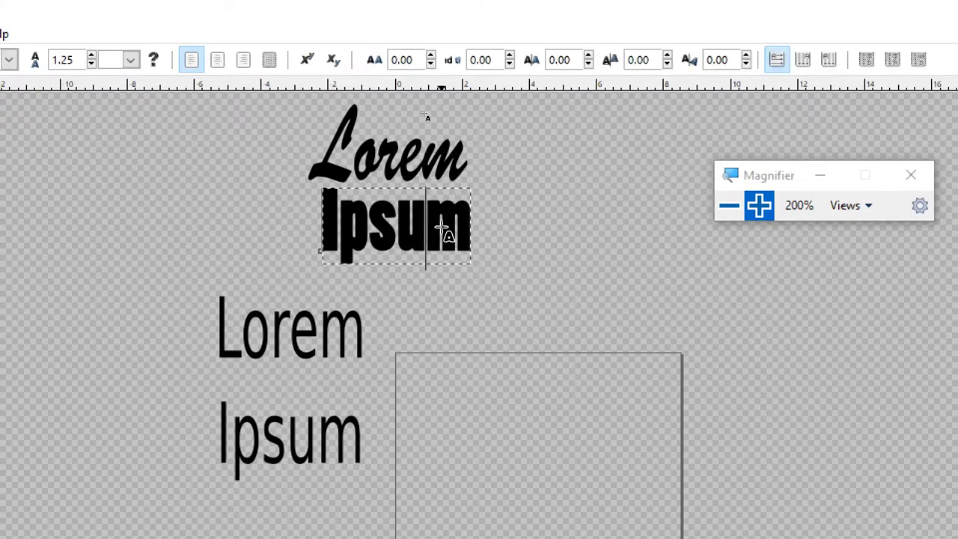
{"action": "left_click_drag", "start_coordinate": [472, 224], "coordinate": [298, 238]}
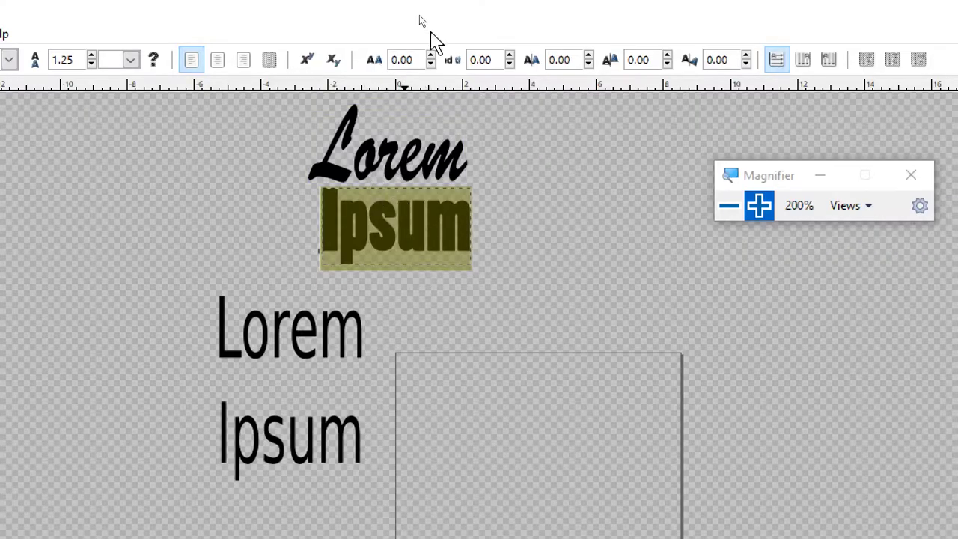
{"action": "left_click", "coordinate": [431, 57]}
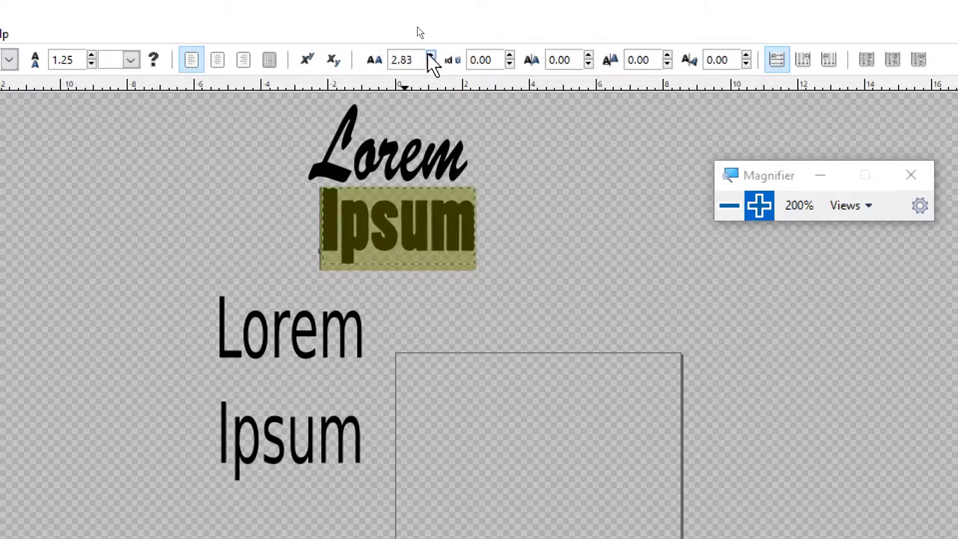
{"action": "left_click_drag", "start_coordinate": [431, 56], "coordinate": [431, 66]}
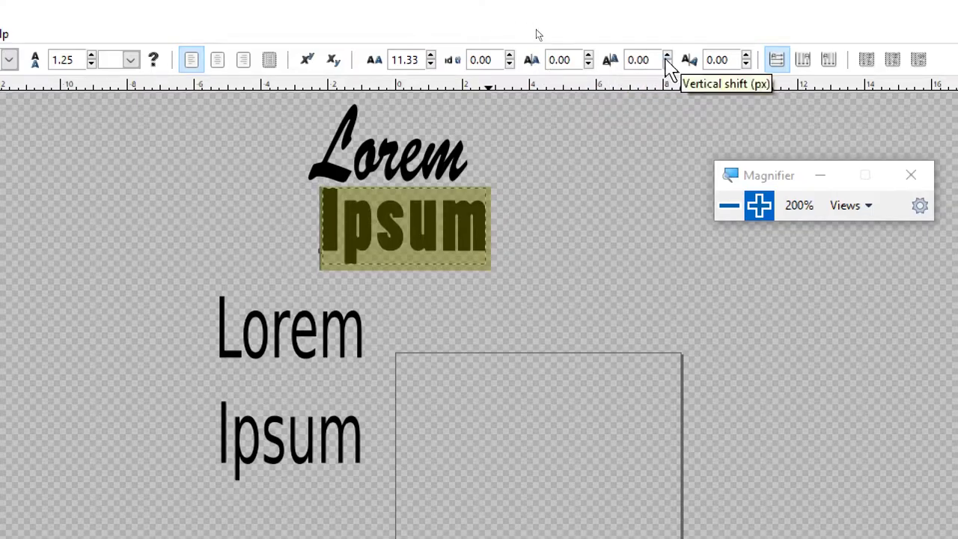
- Set the vertical shift of only the letter m in the bold Ipsum to 0.88 px
{"action": "left_click", "coordinate": [386, 226]}
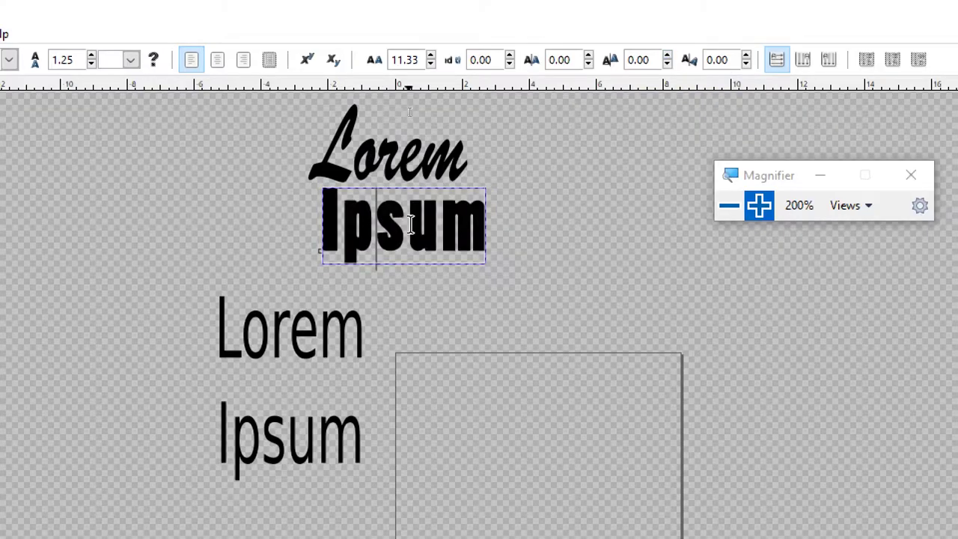
{"action": "left_click_drag", "start_coordinate": [441, 225], "coordinate": [508, 230]}
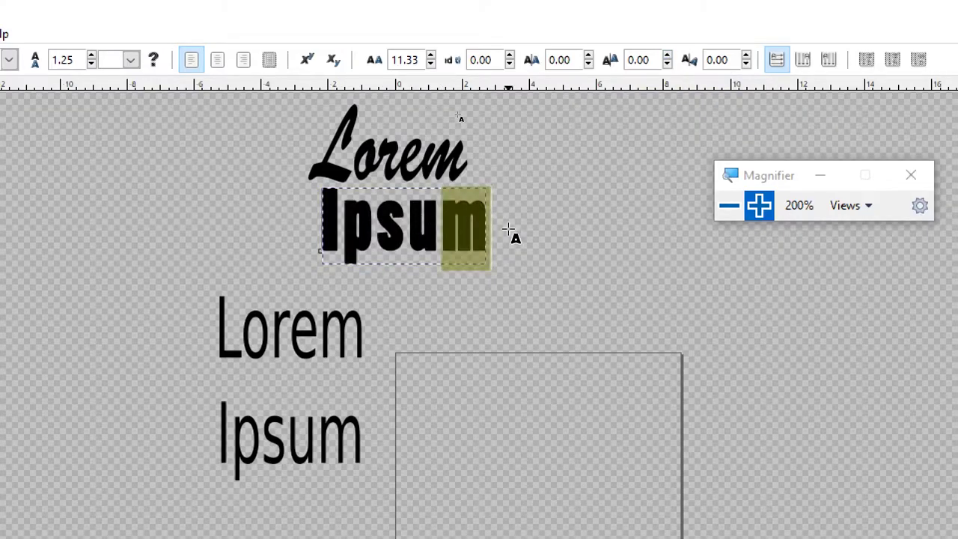
{"action": "left_click", "coordinate": [666, 64]}
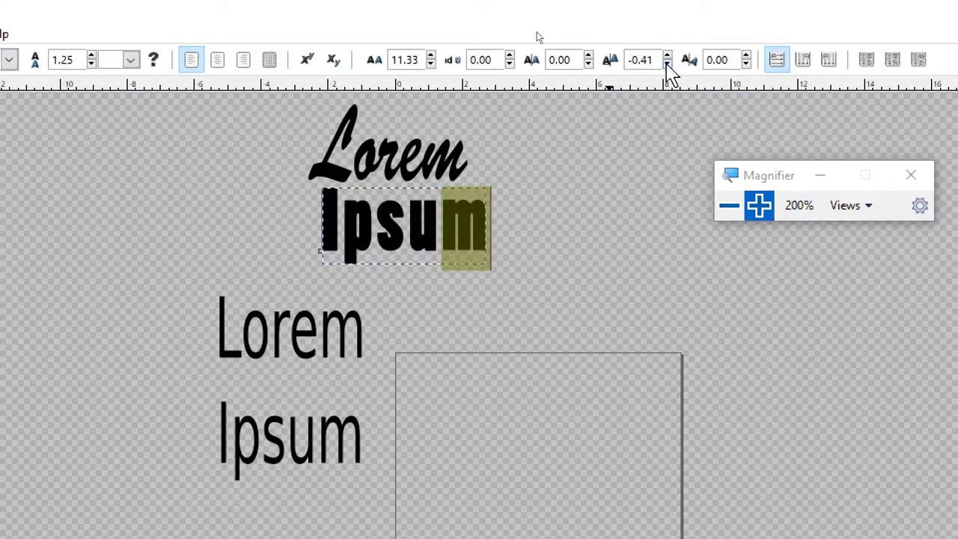
{"action": "mouse_move", "coordinate": [667, 66]}
{"action": "left_mouse_down"}
{"action": "mouse_move", "coordinate": [670, 56]}
{"action": "mouse_move", "coordinate": [667, 64]}
{"action": "left_mouse_up"}
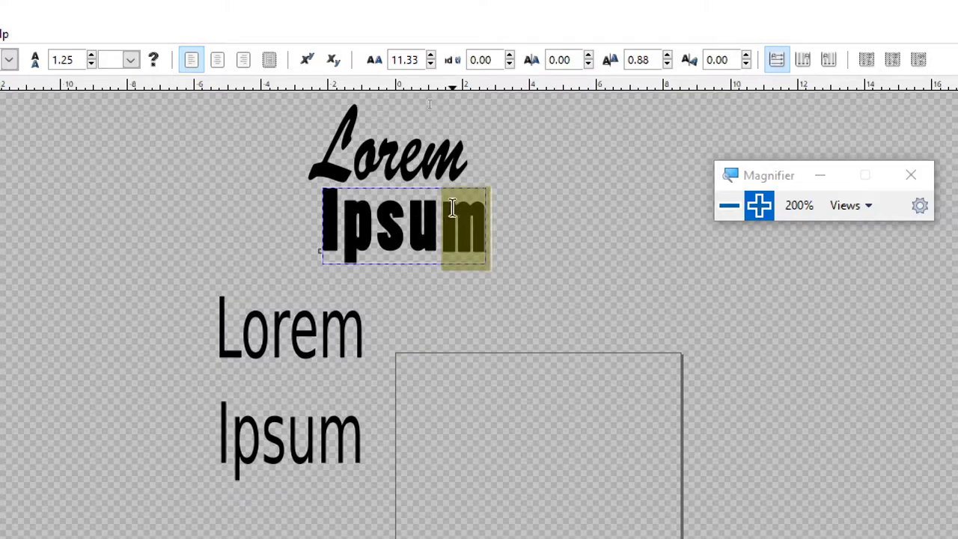
- Try character rotations of 15.60 and 11.80 degrees on the letter m of the bold Ipsum
{"action": "left_click", "coordinate": [746, 56]}
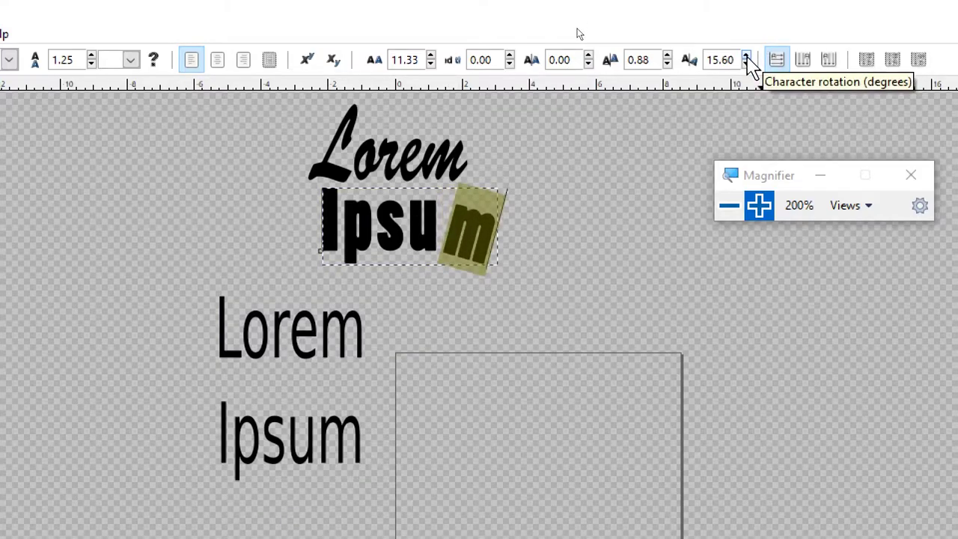
{"action": "left_click", "coordinate": [746, 64]}
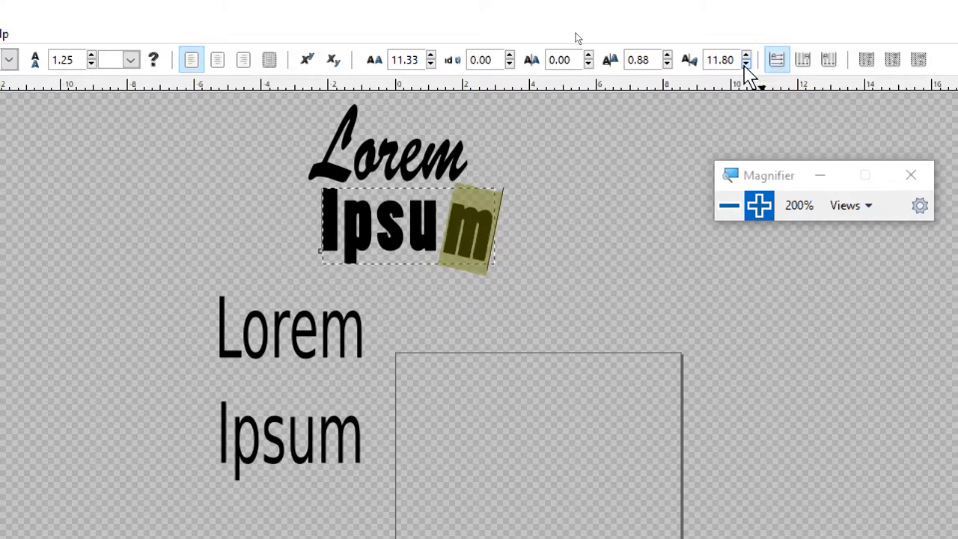
{"action": "left_click", "coordinate": [746, 65]}
- Rotate all characters of the bold Ipsum clockwise so each letter tilts individually, and finish the text editing
{"action": "left_click", "coordinate": [376, 225]}
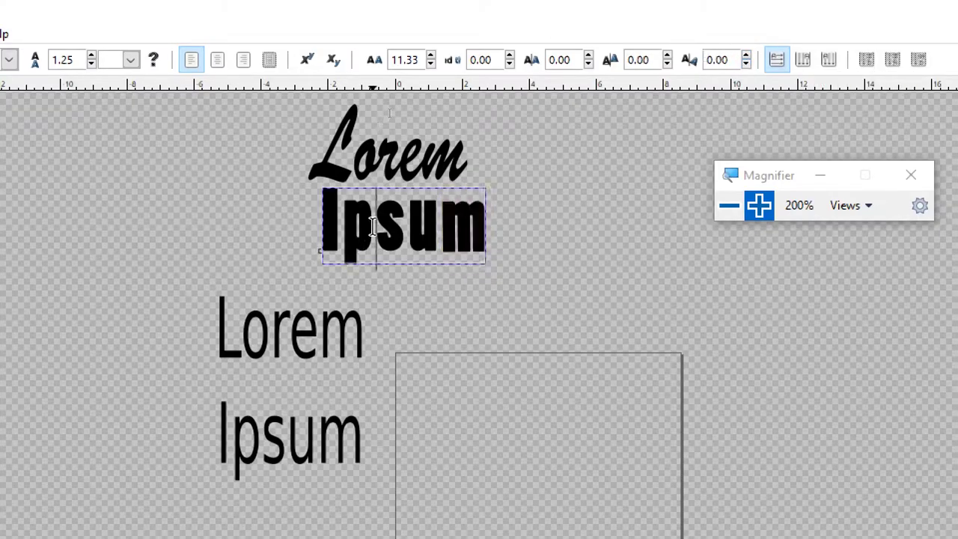
{"action": "key", "text": "ctrl+a"}
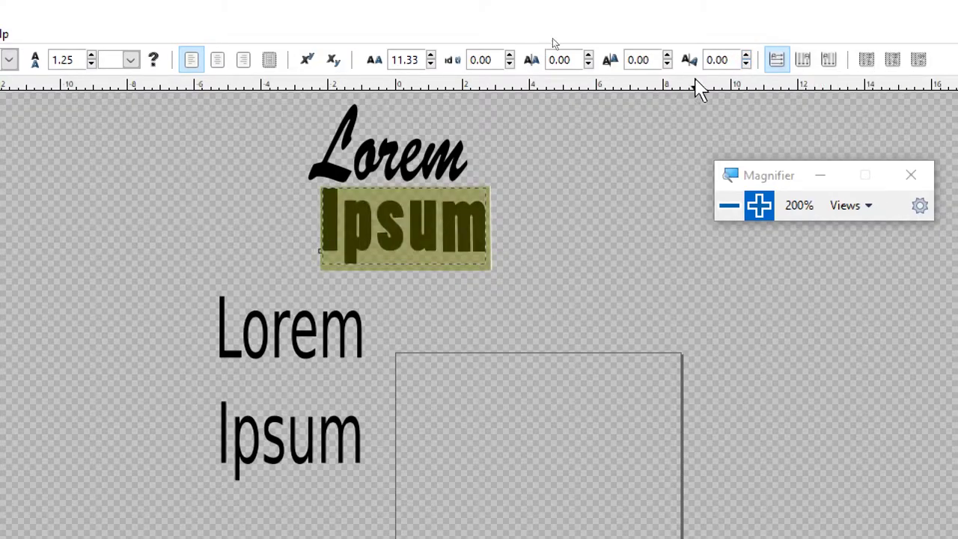
{"action": "left_click", "coordinate": [747, 55]}
{"action": "left_click_drag", "start_coordinate": [746, 55], "coordinate": [747, 56]}
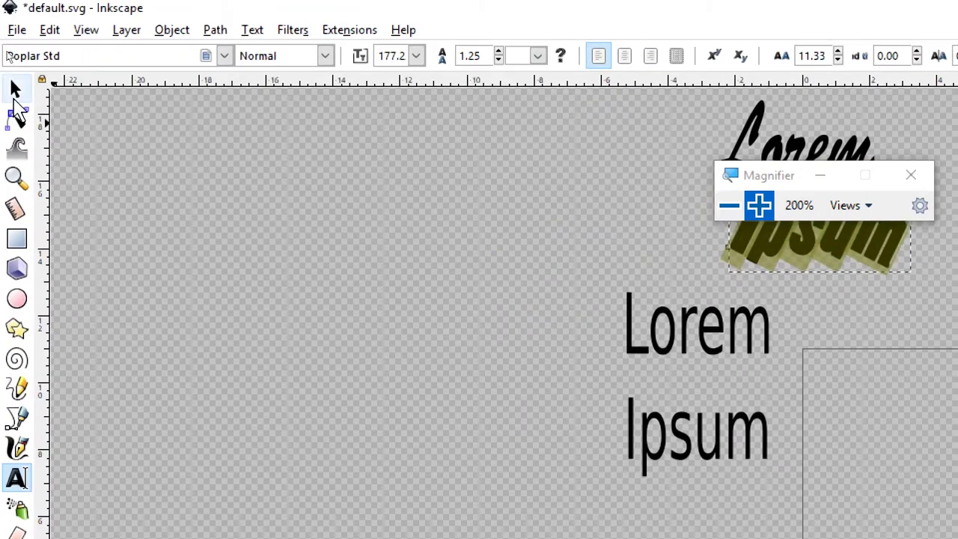
{"action": "left_click", "coordinate": [15, 89]}
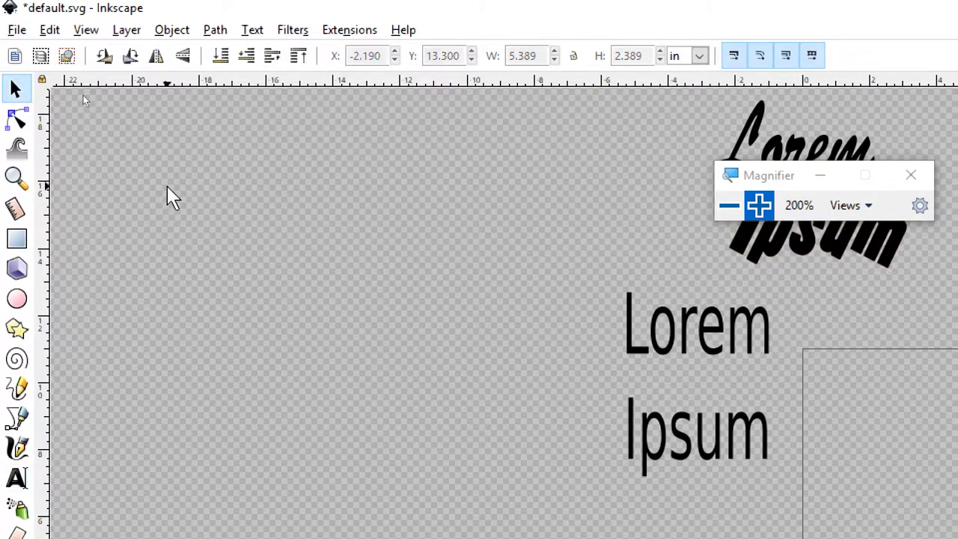
- Return the screen magnification to 100% and move the Magnifier window clear of the text objects
{"action": "left_click", "coordinate": [728, 205]}
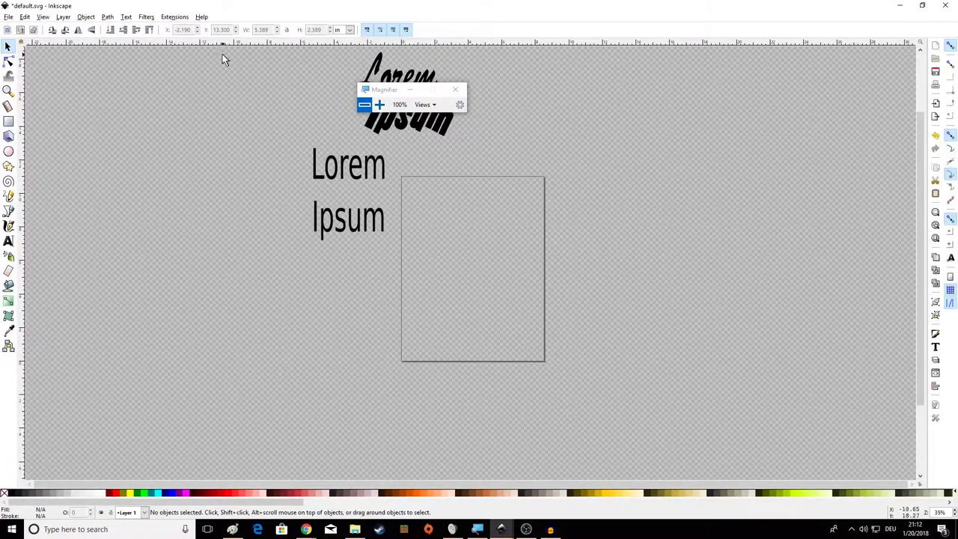
{"action": "left_click", "coordinate": [366, 90]}
{"action": "key", "text": "Escape"}
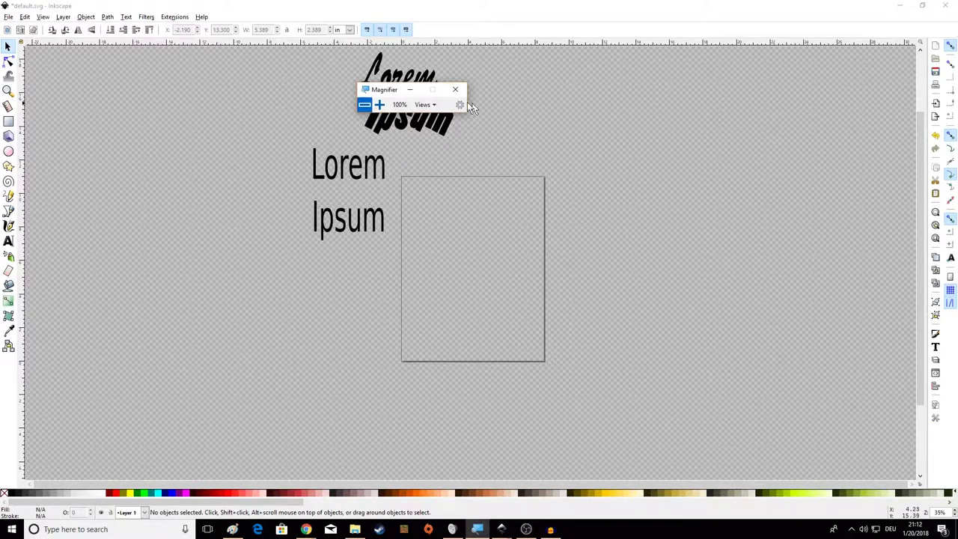
{"action": "left_click_drag", "start_coordinate": [377, 91], "coordinate": [715, 110]}
{"action": "left_click", "coordinate": [564, 94]}
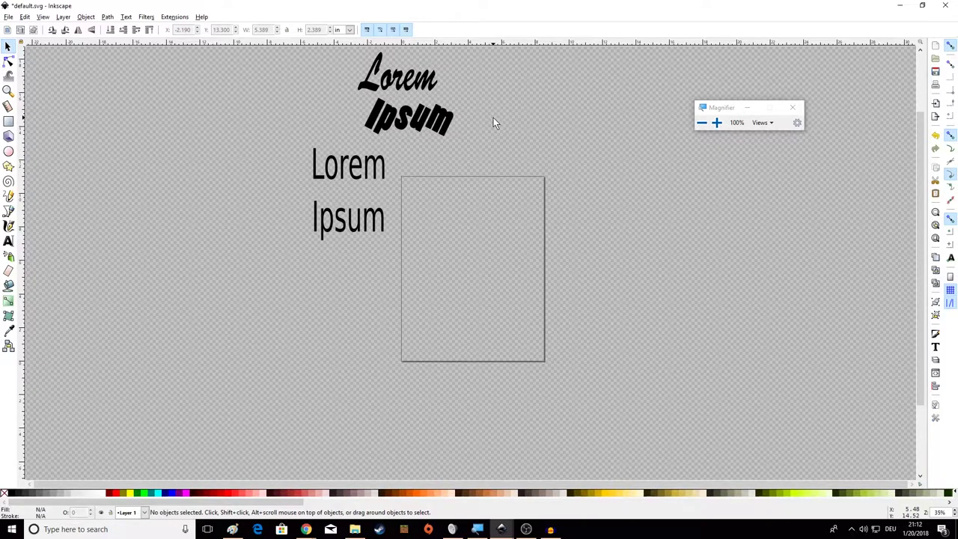
- Pan the canvas to centre the text objects and zoom in and out on the tilted Ipsum
{"action": "left_click", "coordinate": [444, 168]}
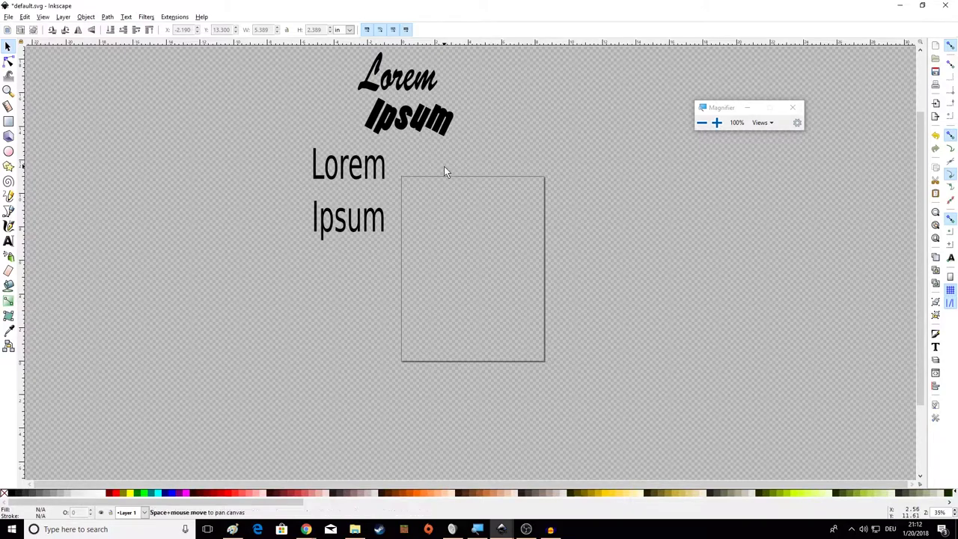
{"action": "mouse_move", "coordinate": [445, 166]}
{"action": "left_mouse_down"}
{"action": "mouse_move", "coordinate": [454, 152]}
{"action": "mouse_move", "coordinate": [366, 218]}
{"action": "mouse_move", "coordinate": [368, 145]}
{"action": "mouse_move", "coordinate": [608, 135]}
{"action": "mouse_move", "coordinate": [439, 199]}
{"action": "mouse_move", "coordinate": [158, 209]}
{"action": "mouse_move", "coordinate": [777, 247]}
{"action": "mouse_move", "coordinate": [534, 278]}
{"action": "mouse_move", "coordinate": [668, 229]}
{"action": "mouse_move", "coordinate": [577, 261]}
{"action": "mouse_move", "coordinate": [452, 242]}
{"action": "mouse_move", "coordinate": [444, 255]}
{"action": "left_mouse_up"}
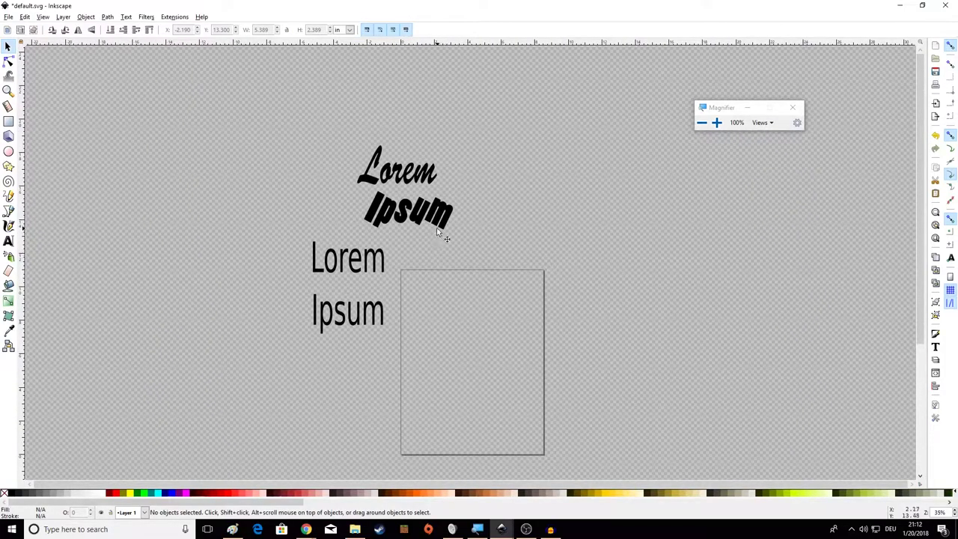
{"action": "key", "text": "ctrl"}
{"action": "scroll", "coordinate": [424, 220], "scroll_direction": "up", "scroll_amount": 4}
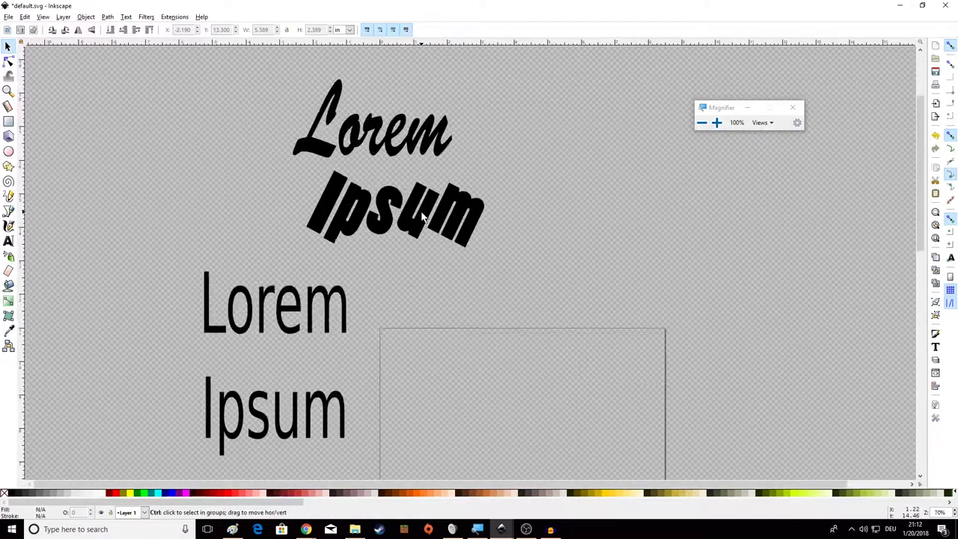
{"action": "scroll", "coordinate": [421, 211], "scroll_direction": "up", "scroll_amount": 2}
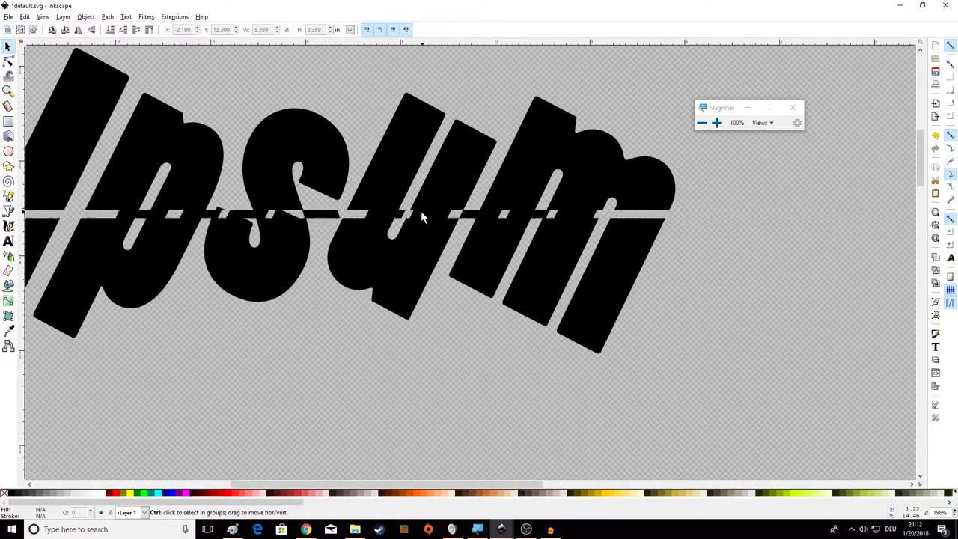
{"action": "scroll", "coordinate": [421, 210], "scroll_direction": "down", "scroll_amount": 5}
{"action": "scroll", "coordinate": [421, 210], "scroll_direction": "up", "scroll_amount": 4}
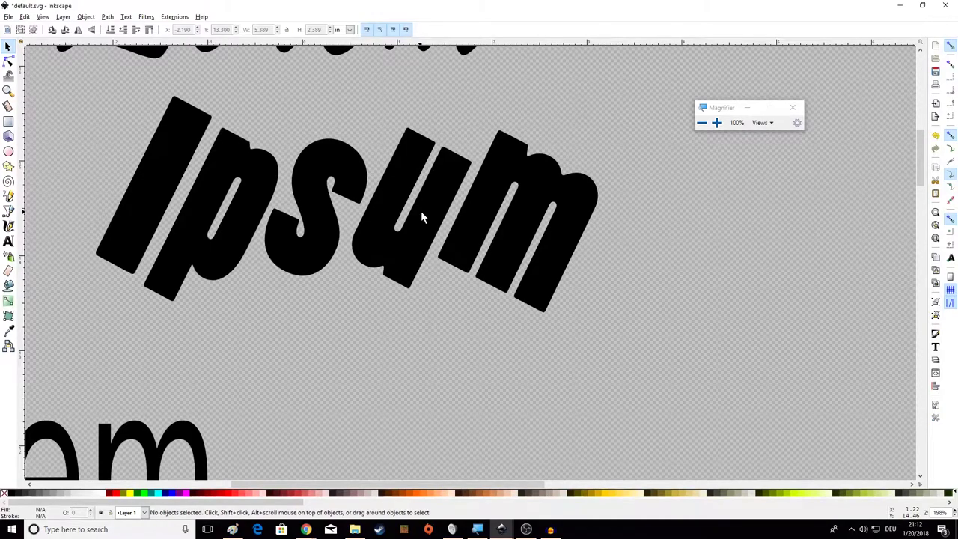
- View the script Lorem and tilted Ipsum up close by moving the canvas vertically and horizontally
{"action": "scroll", "coordinate": [421, 210], "scroll_direction": "up", "scroll_amount": 8}
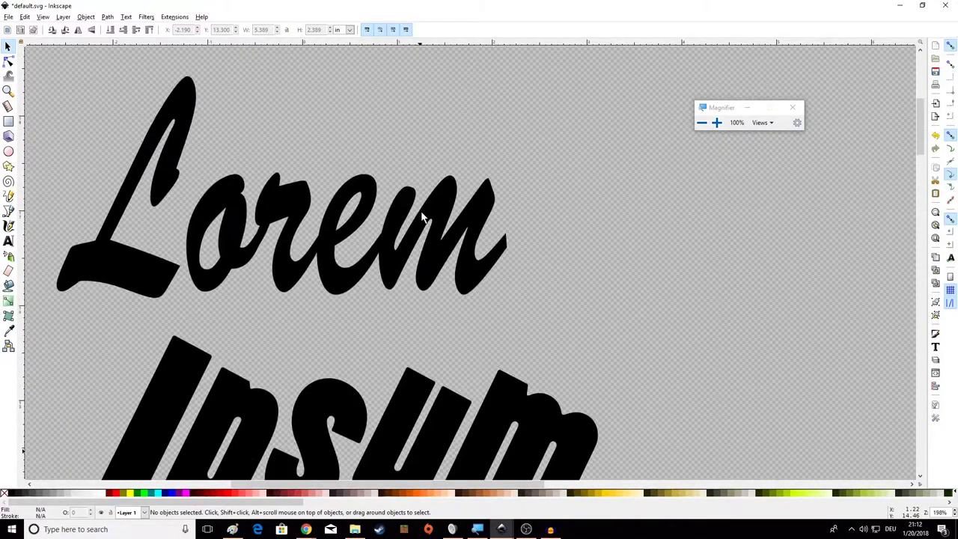
{"action": "scroll", "coordinate": [421, 210], "scroll_direction": "down", "scroll_amount": 6}
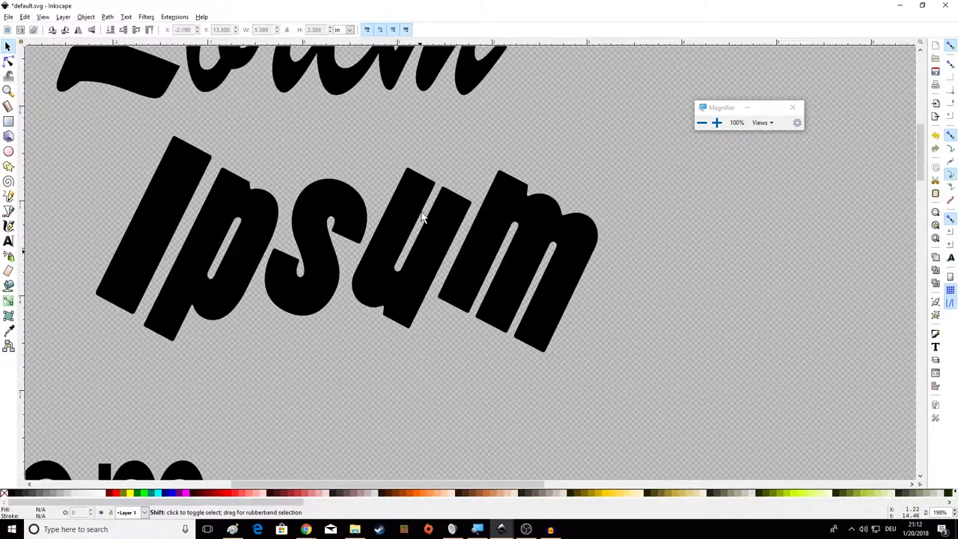
{"action": "scroll", "coordinate": [422, 214], "scroll_direction": "right", "scroll_amount": 5}
{"action": "scroll", "coordinate": [422, 213], "scroll_direction": "left", "scroll_amount": 5}
{"action": "scroll", "coordinate": [422, 216], "scroll_direction": "left", "scroll_amount": 5}
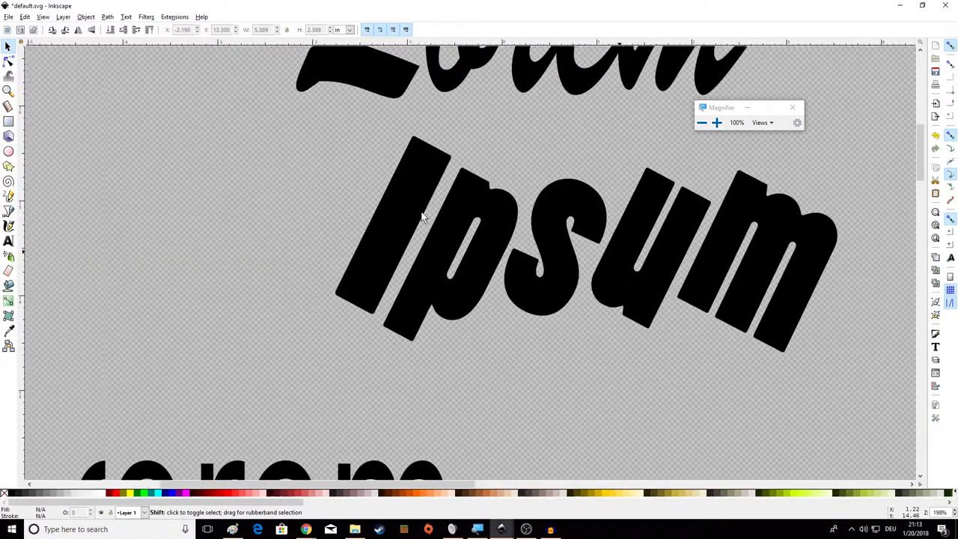
{"action": "scroll", "coordinate": [421, 216], "scroll_direction": "right", "scroll_amount": 11}
{"action": "scroll", "coordinate": [422, 217], "scroll_direction": "left", "scroll_amount": 12}
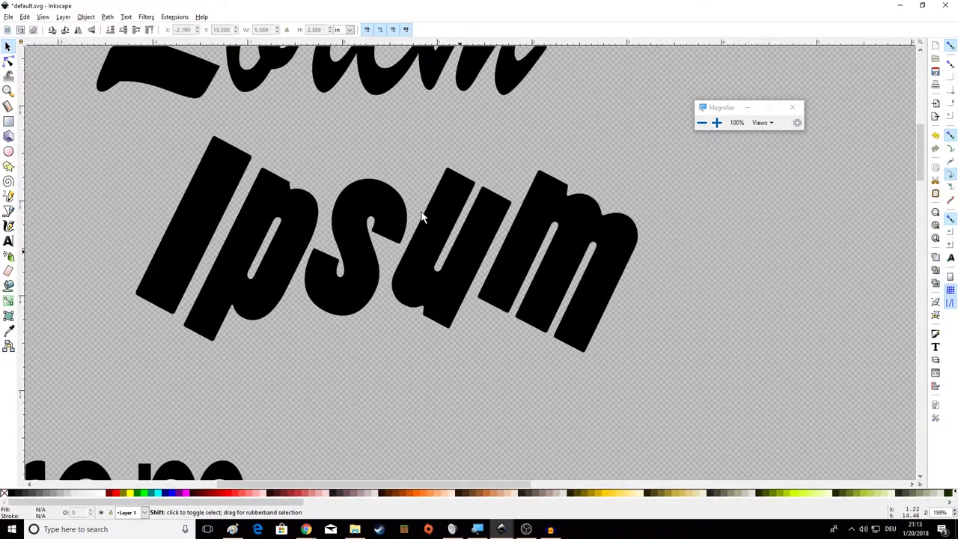
{"action": "scroll", "coordinate": [421, 217], "scroll_direction": "right", "scroll_amount": 3}
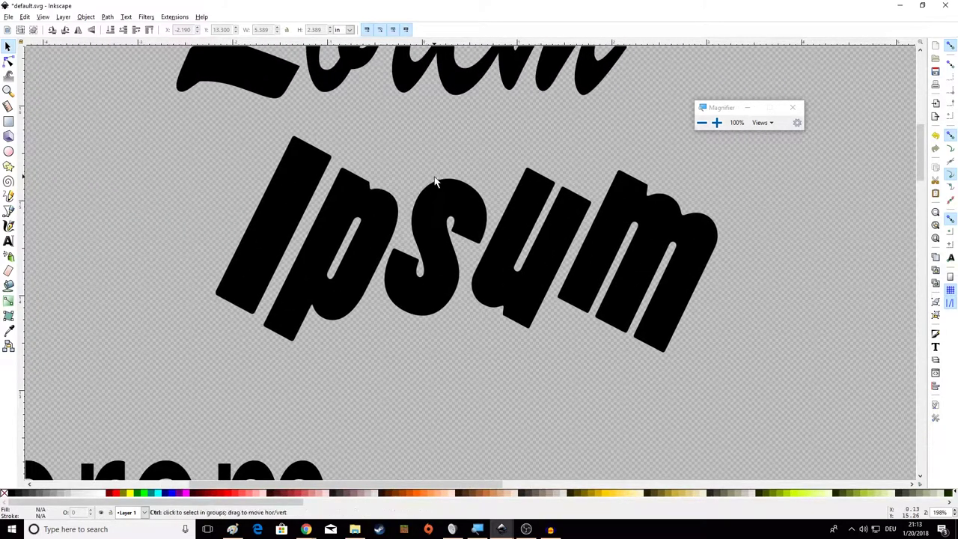
- Zoom out to 99% and pan until the script Lorem and tilted Ipsum are both fully in view
{"action": "scroll", "coordinate": [435, 182], "scroll_direction": "up", "scroll_amount": 2}
{"action": "scroll", "coordinate": [435, 182], "scroll_direction": "down", "scroll_amount": 2}
{"action": "scroll", "coordinate": [435, 182], "scroll_direction": "down", "scroll_amount": 2}
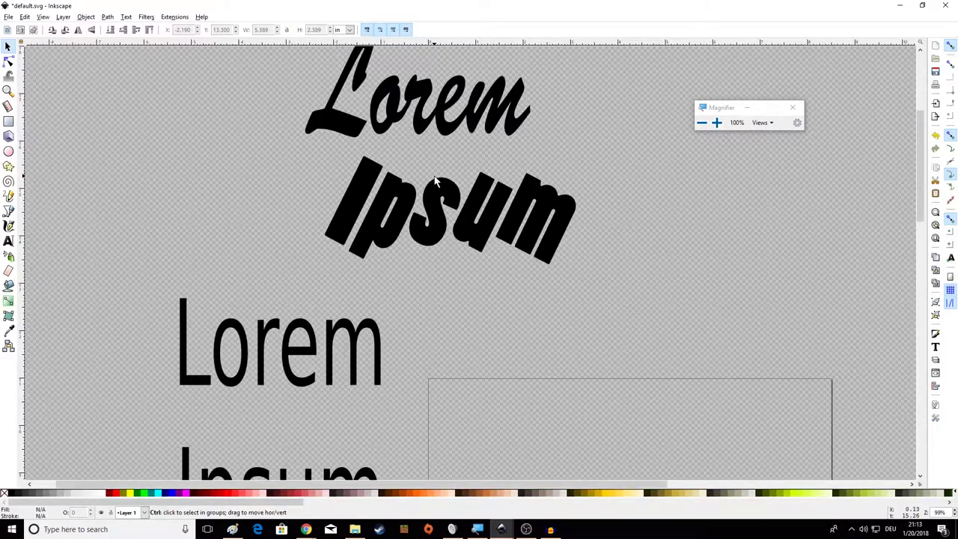
{"action": "left_click_drag", "start_coordinate": [435, 182], "coordinate": [404, 277]}
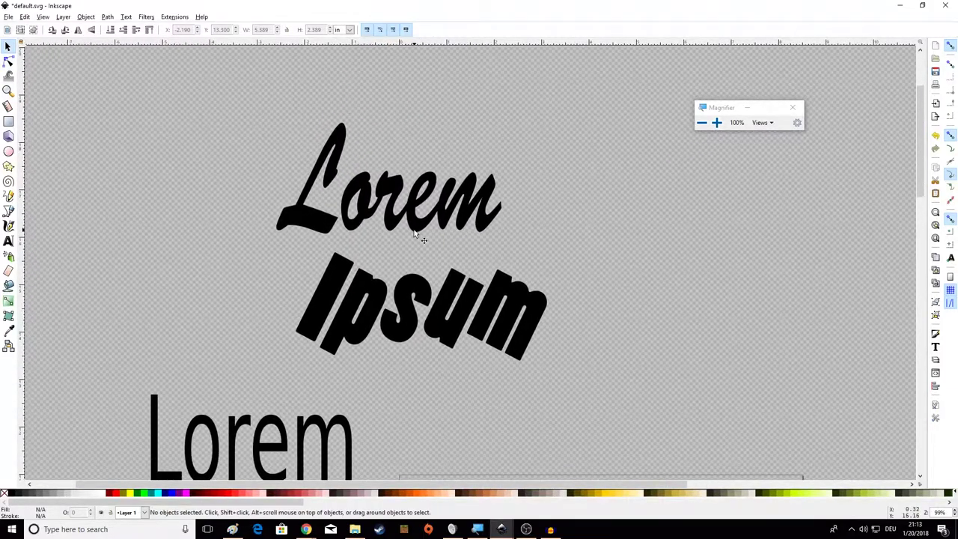
- Duplicate the script Lorem twice, placing one copy to the right and one to the left of the original
{"action": "left_click_drag", "start_coordinate": [412, 238], "coordinate": [436, 259]}
{"action": "scroll", "coordinate": [434, 254], "scroll_direction": "up", "scroll_amount": 1}
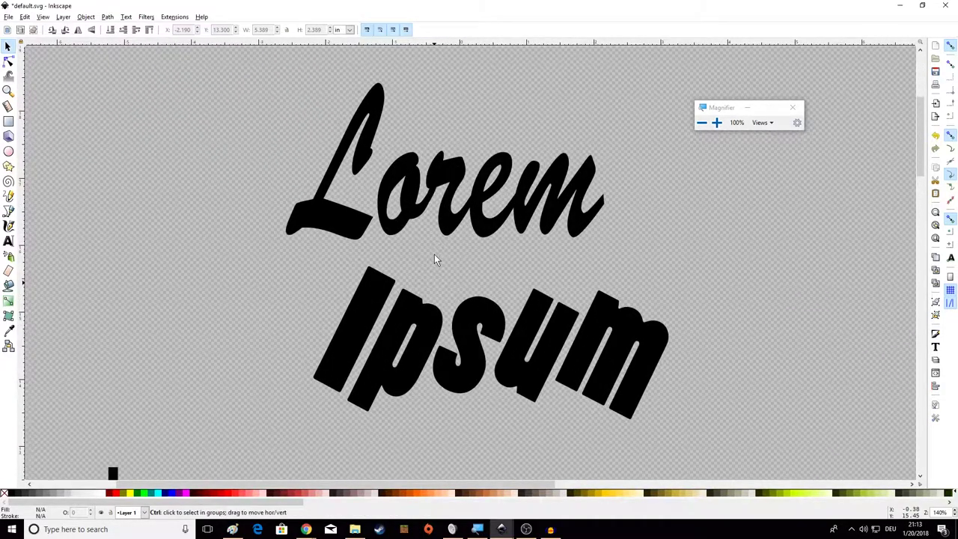
{"action": "left_click", "coordinate": [501, 224]}
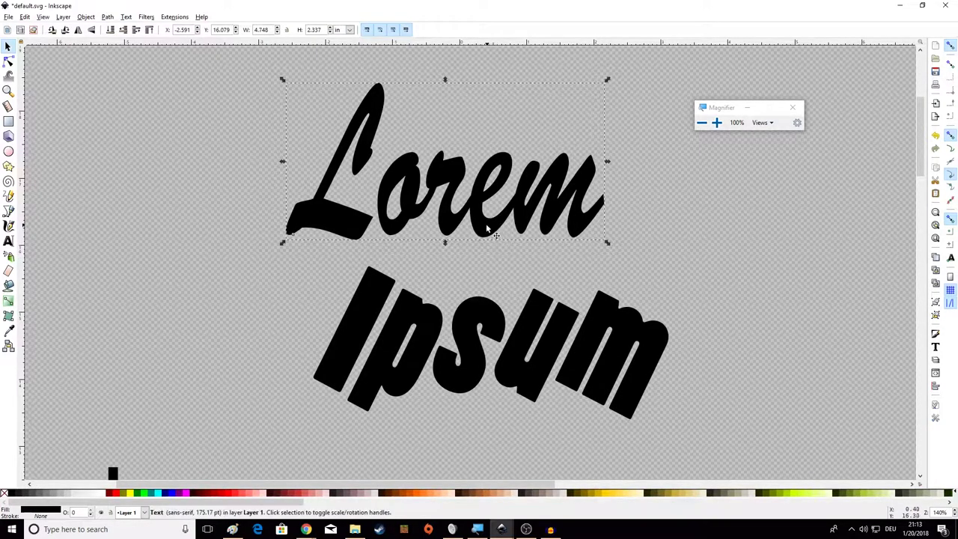
{"action": "left_click_drag", "start_coordinate": [483, 227], "coordinate": [708, 232]}
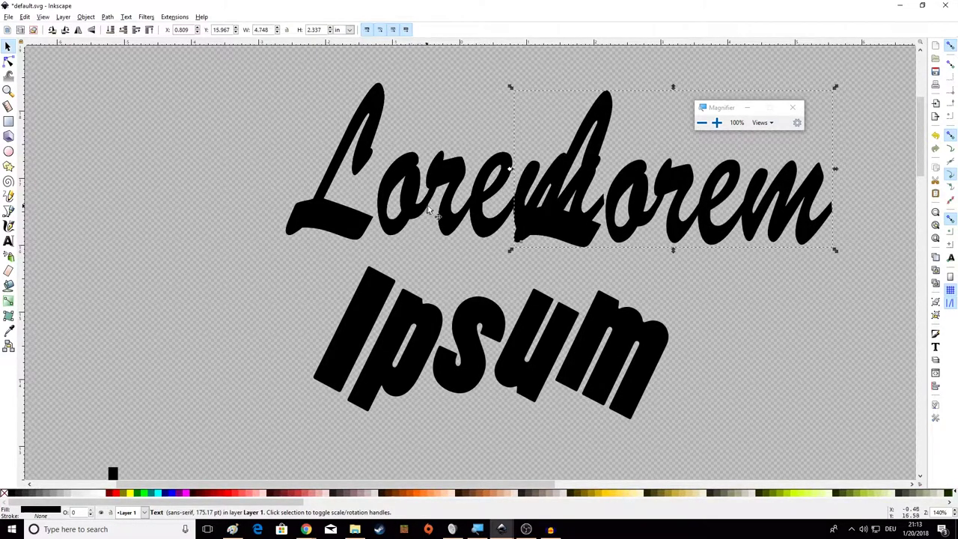
{"action": "left_click_drag", "start_coordinate": [438, 219], "coordinate": [178, 226]}
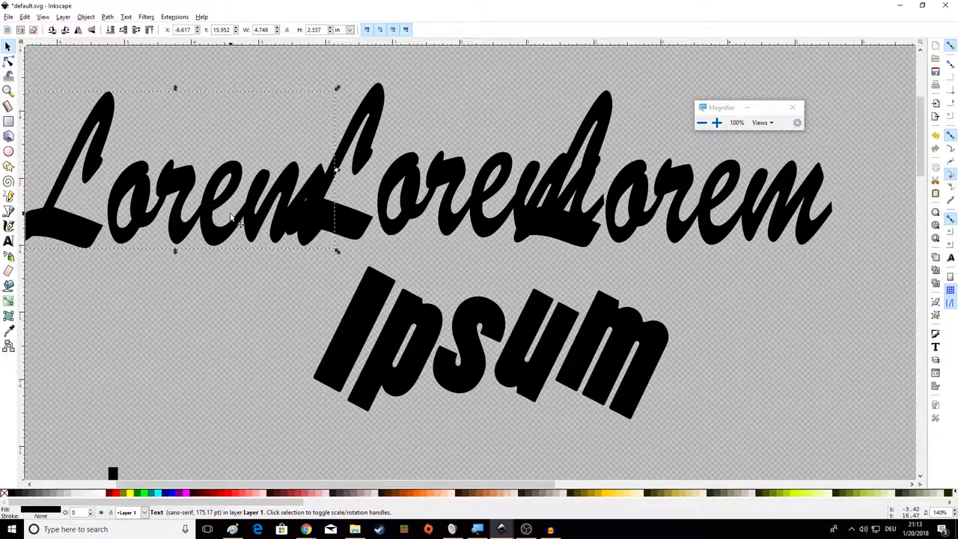
- Delete both extra copies of the script Lorem, keeping only the original above Ipsum
{"action": "key", "text": "Delete"}
{"action": "left_click", "coordinate": [663, 214]}
{"action": "key", "text": "Delete"}
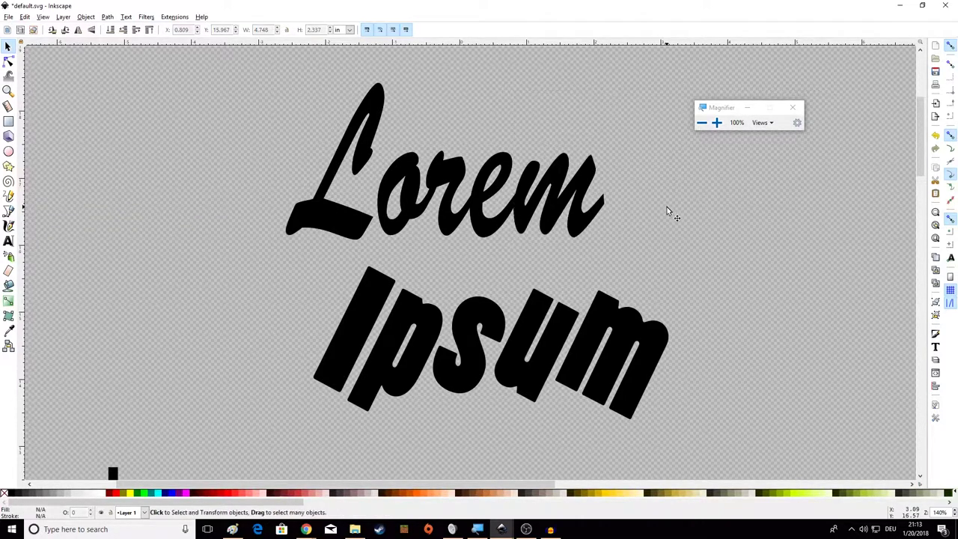
- Move the tilted Ipsum closer beneath the script Lorem and scale it proportionally down to about 5.07 by 2.23 in
{"action": "left_click_drag", "start_coordinate": [516, 359], "coordinate": [561, 322]}
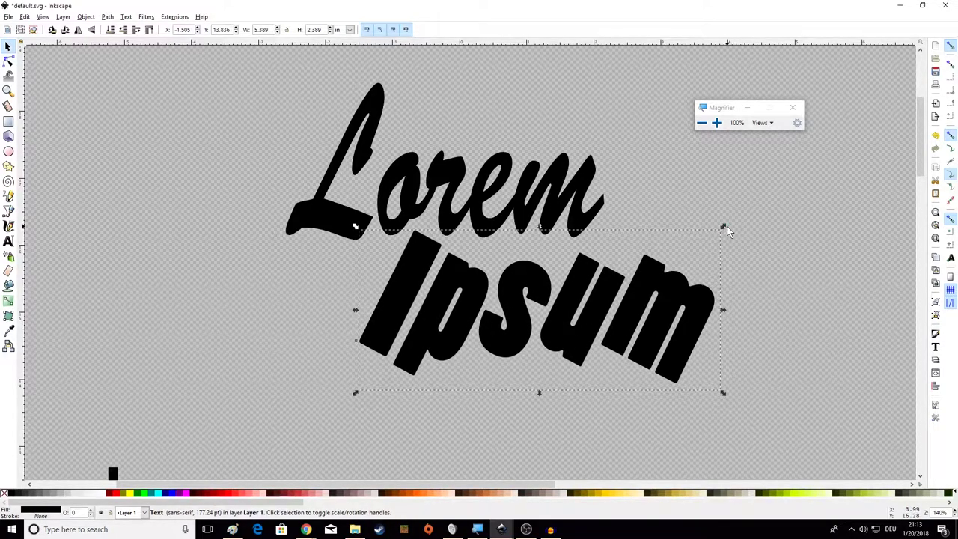
{"action": "left_click", "coordinate": [723, 262]}
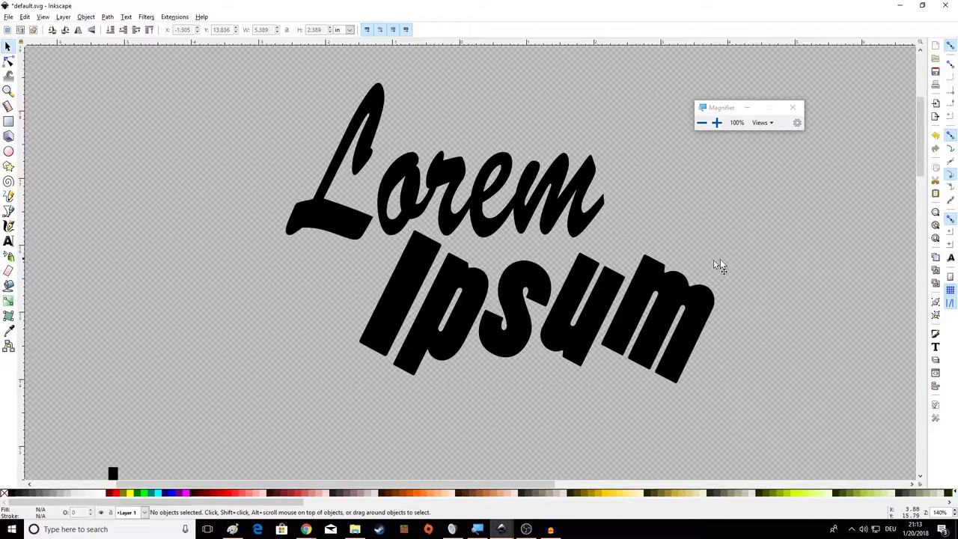
{"action": "left_click", "coordinate": [628, 289]}
{"action": "left_click_drag", "start_coordinate": [723, 228], "coordinate": [703, 239]}
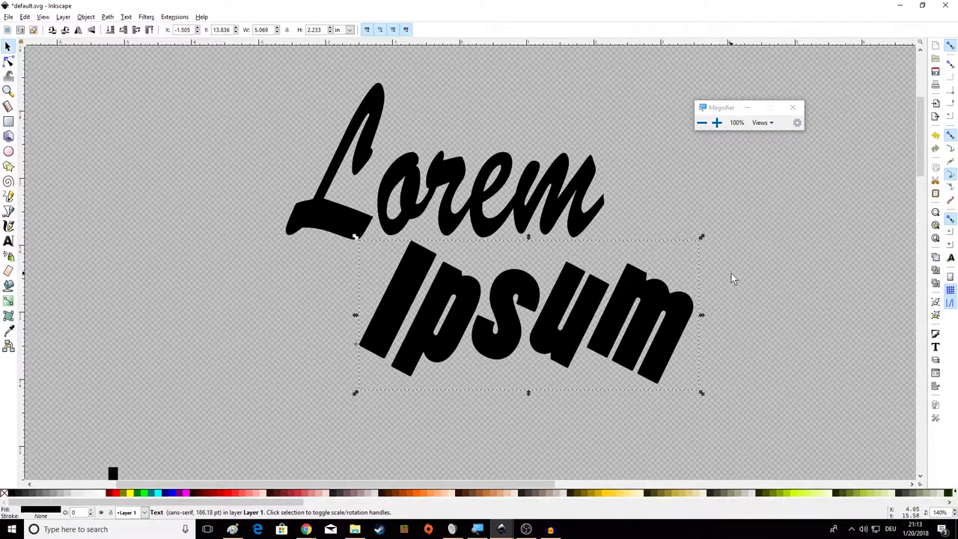
{"action": "left_click", "coordinate": [733, 278]}
- Rotate Ipsum counterclockwise until its individual letters stand upright and the word climbs to the right
{"action": "left_click", "coordinate": [663, 313]}
{"action": "left_click", "coordinate": [639, 298]}
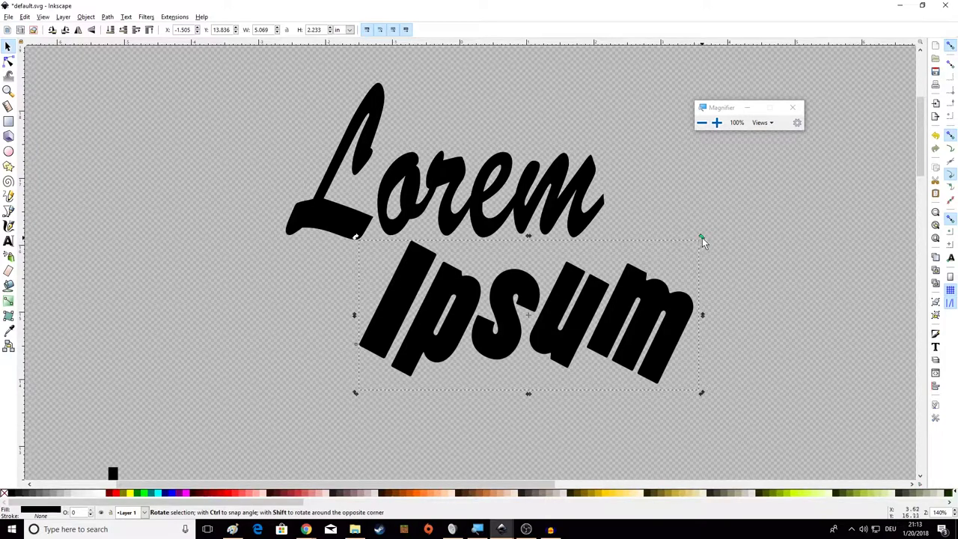
{"action": "left_click_drag", "start_coordinate": [703, 238], "coordinate": [659, 165]}
{"action": "key", "text": "Escape"}
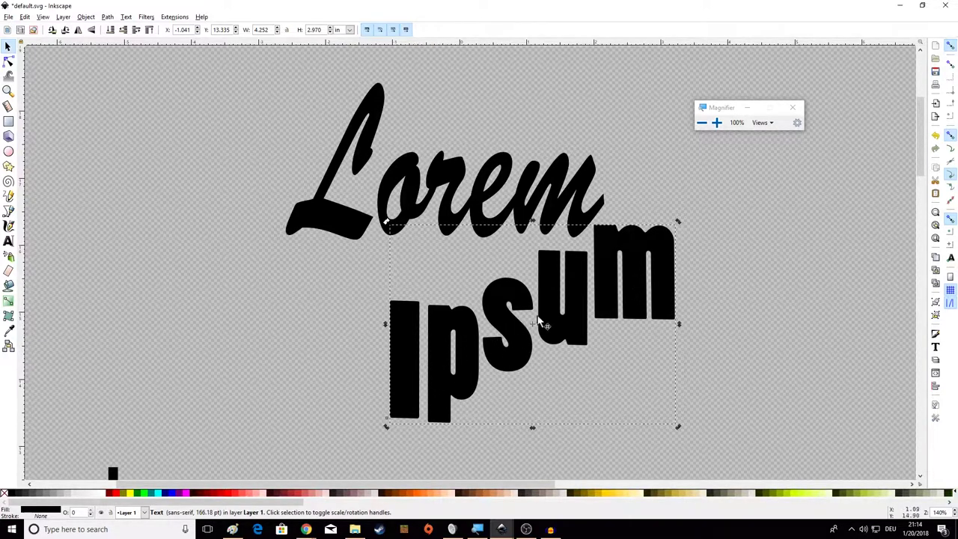
- Rotate the script Lorem counterclockwise to follow Ipsum's slope, remove the unrotated copy, and place the rotated word directly above Ipsum
{"action": "left_click", "coordinate": [465, 218]}
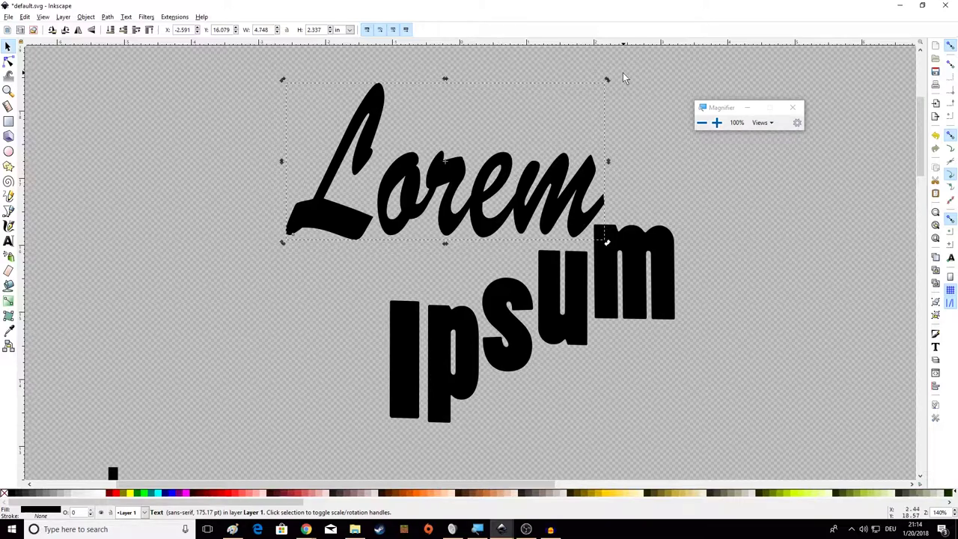
{"action": "left_click_drag", "start_coordinate": [611, 80], "coordinate": [552, 53]}
{"action": "key", "text": "ctrl+z"}
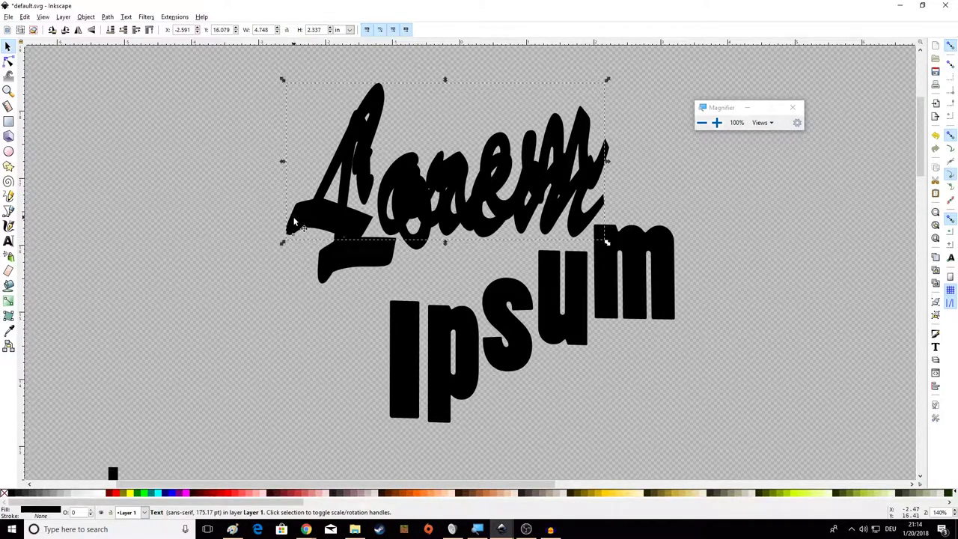
{"action": "left_click", "coordinate": [305, 249]}
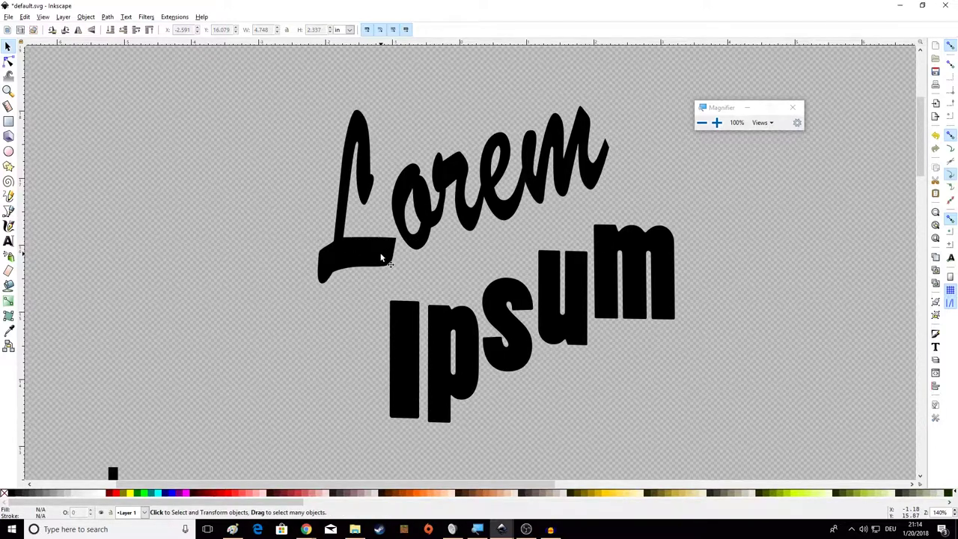
{"action": "left_click_drag", "start_coordinate": [380, 258], "coordinate": [416, 254]}
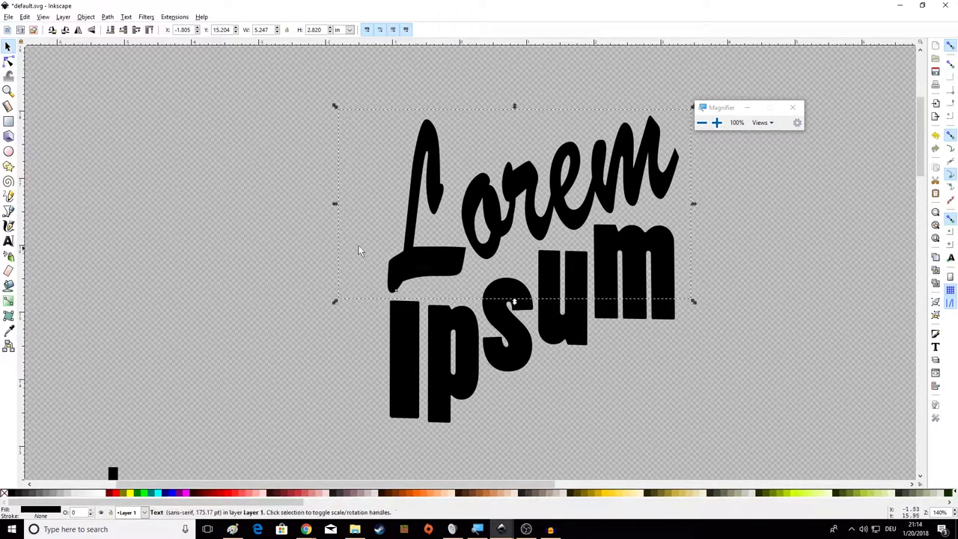
{"action": "left_click", "coordinate": [331, 247]}
- Delete the plain two-line Lorem Ipsum text object located below the stylised words
{"action": "scroll", "coordinate": [477, 265], "scroll_direction": "down", "scroll_amount": 3}
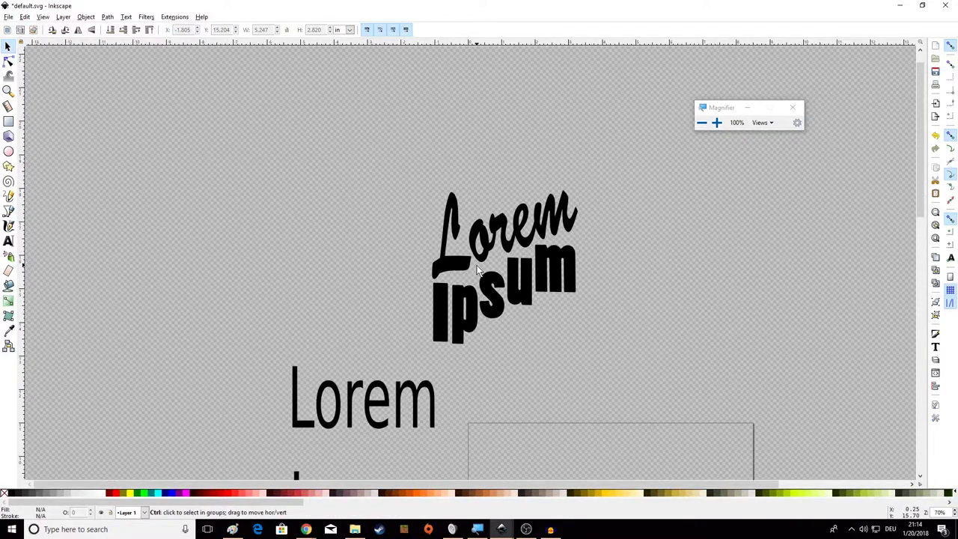
{"action": "left_click", "coordinate": [418, 361]}
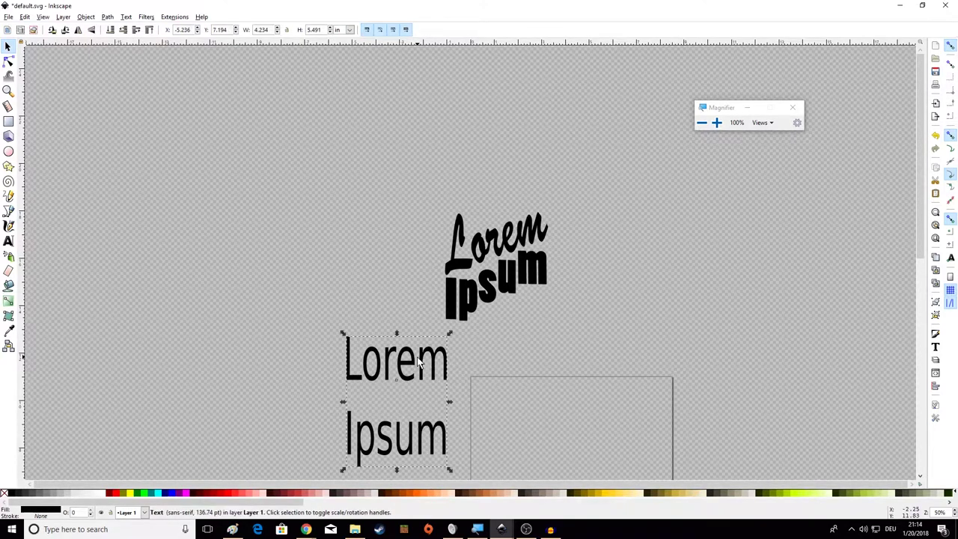
{"action": "key", "text": "Delete"}
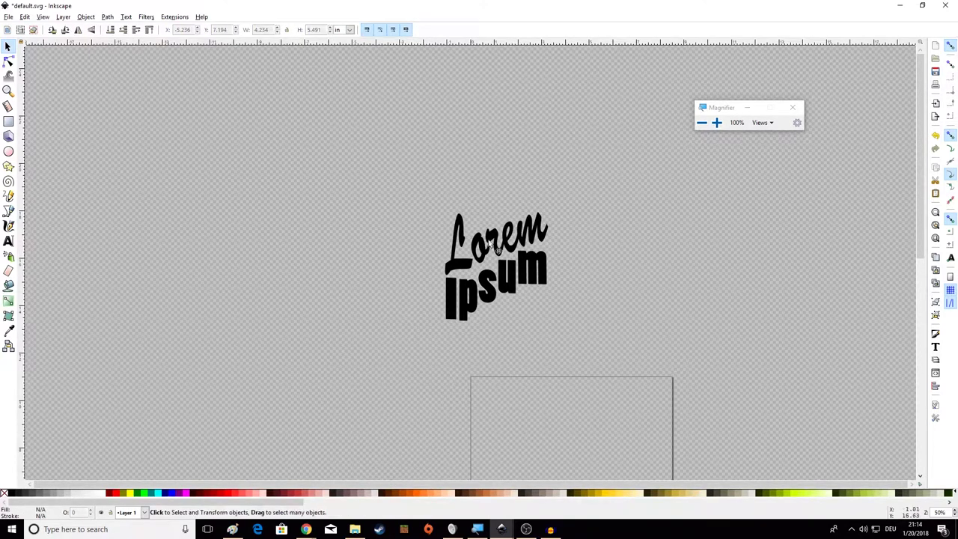
- Select the script Lorem and Ipsum together and move them left to about X -12.01 in, Y 14.81 in
{"action": "left_click_drag", "start_coordinate": [416, 179], "coordinate": [699, 362]}
{"action": "left_click_drag", "start_coordinate": [531, 281], "coordinate": [287, 246]}
{"action": "left_click", "coordinate": [287, 245]}
{"action": "left_click", "coordinate": [307, 258]}
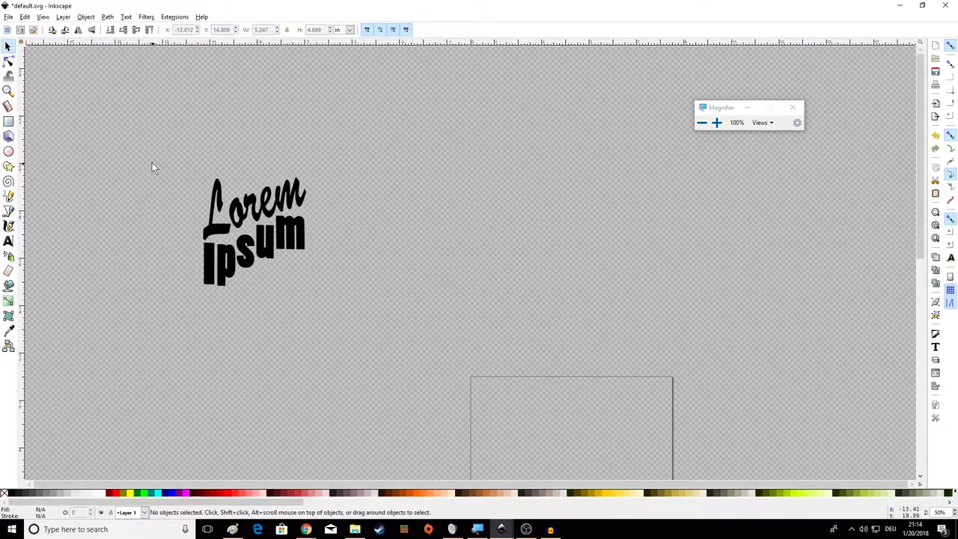
- Select the script Lorem on its own, add Ipsum to the selection, and clear the selection
{"action": "left_click", "coordinate": [251, 203]}
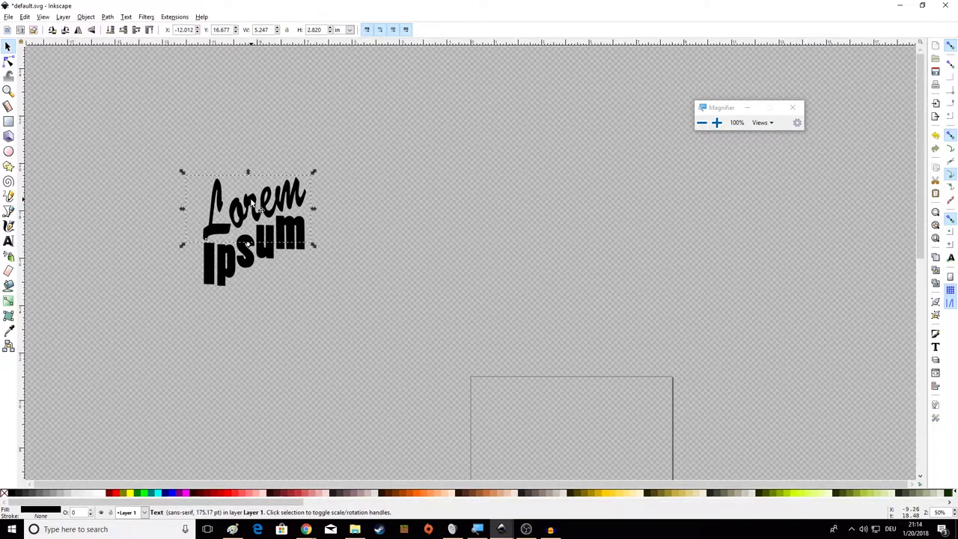
{"action": "left_click", "coordinate": [369, 228]}
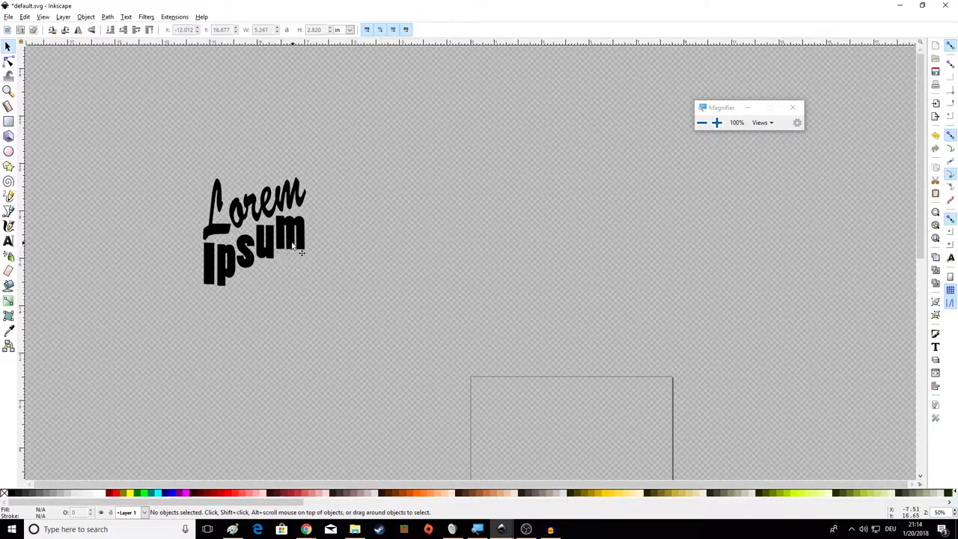
{"action": "left_click", "coordinate": [289, 197]}
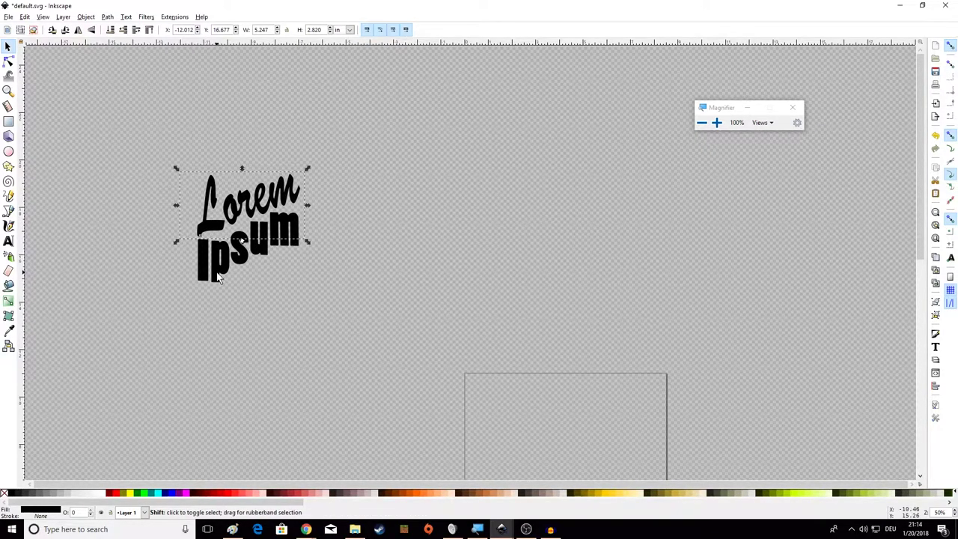
{"action": "left_click", "coordinate": [217, 277], "text": "shift"}
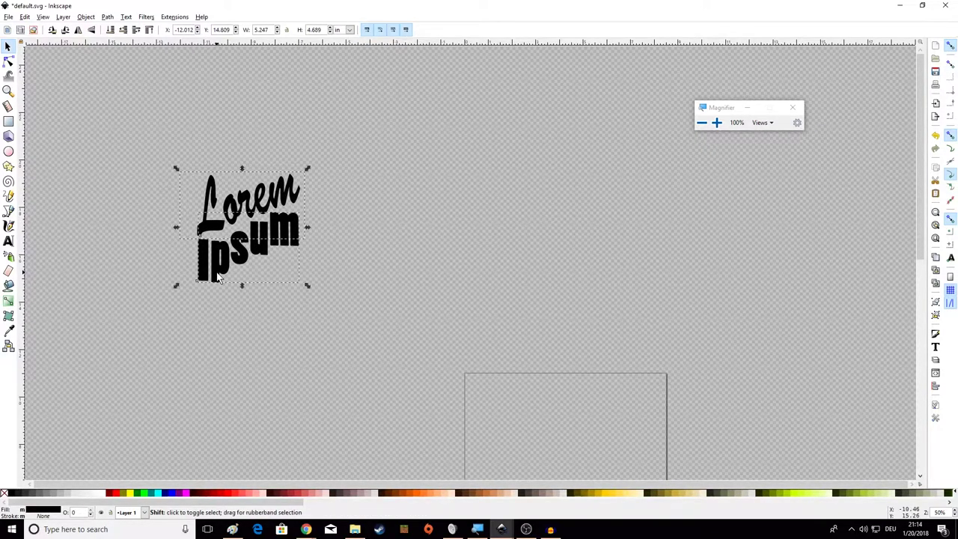
{"action": "left_click", "coordinate": [487, 218]}
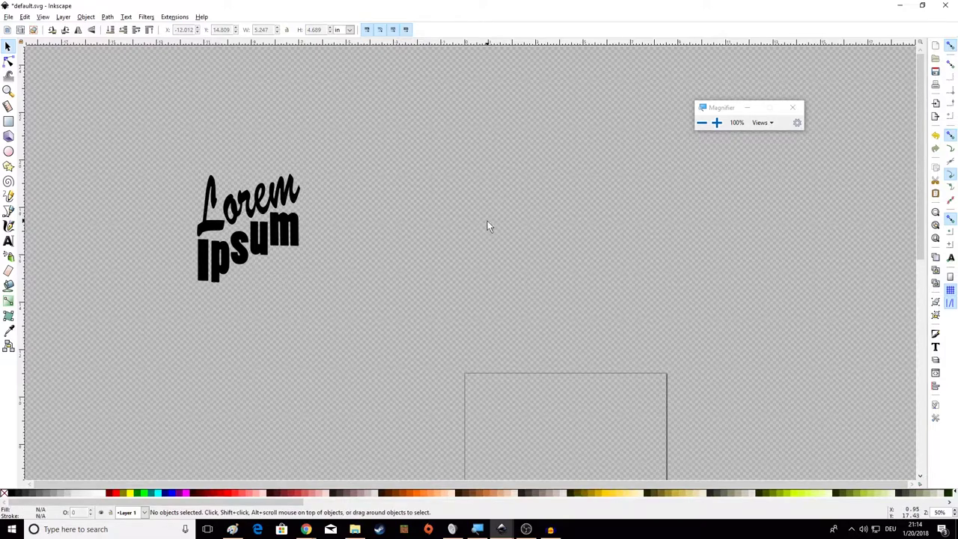
- Select both words with an enclosing selection box, clear it, and try boxes that only partly cover the words
{"action": "left_click_drag", "start_coordinate": [134, 119], "coordinate": [370, 335]}
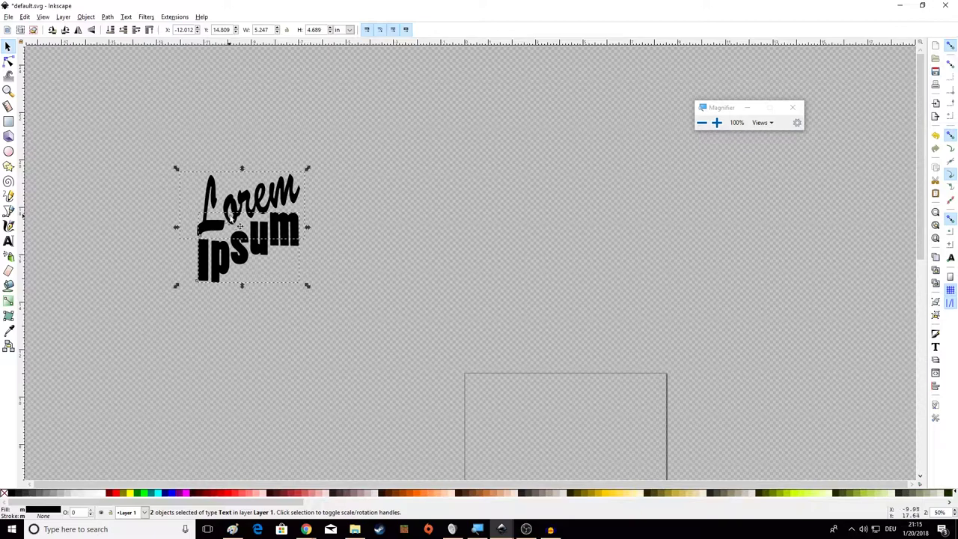
{"action": "left_click", "coordinate": [345, 192]}
{"action": "left_click_drag", "start_coordinate": [379, 103], "coordinate": [247, 342]}
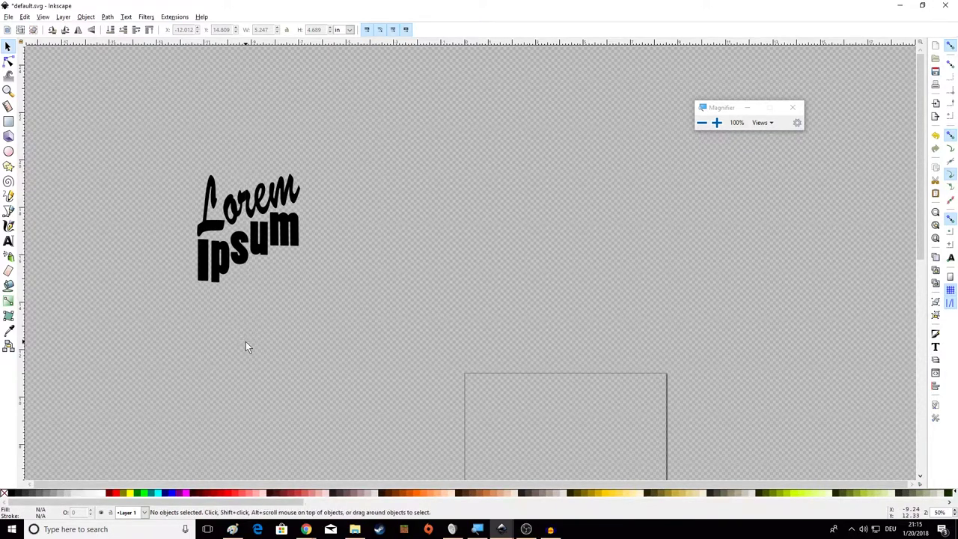
{"action": "left_click_drag", "start_coordinate": [114, 63], "coordinate": [402, 247]}
{"action": "left_click", "coordinate": [191, 178]}
- Box-select both words and remove Ipsum from the selection, keeping only the script Lorem selected
{"action": "left_click_drag", "start_coordinate": [130, 104], "coordinate": [408, 368]}
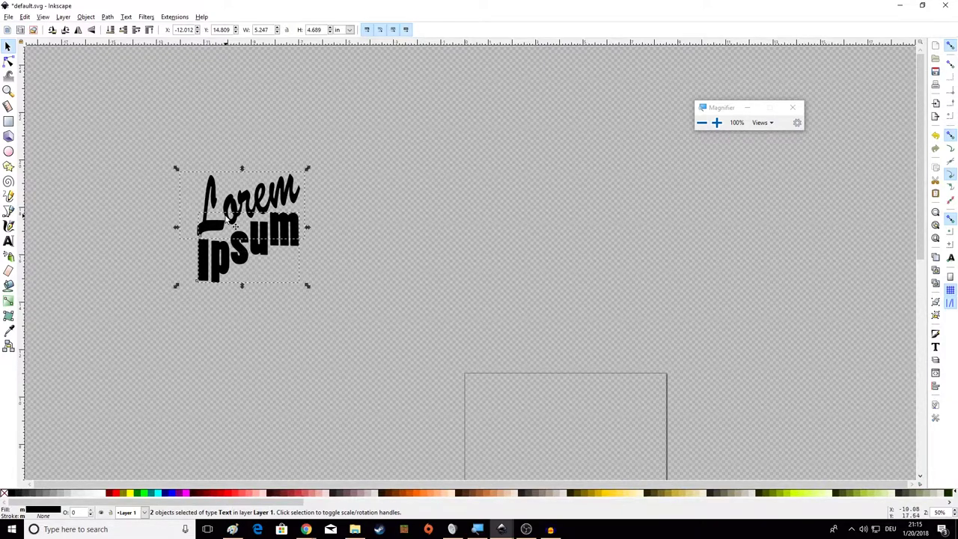
{"action": "scroll", "coordinate": [227, 218], "scroll_direction": "up", "scroll_amount": 1}
{"action": "scroll", "coordinate": [227, 218], "scroll_direction": "up", "scroll_amount": 2}
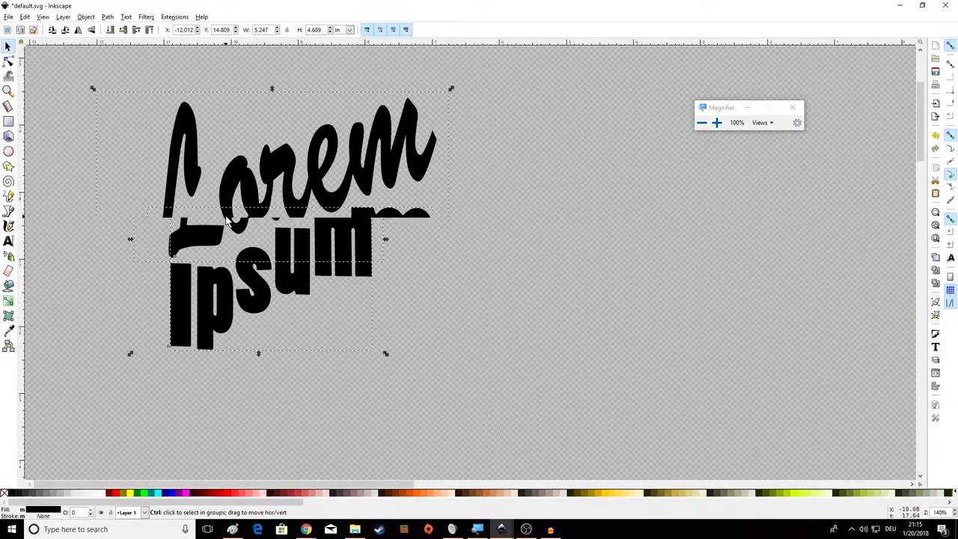
{"action": "key", "text": "shift"}
{"action": "left_click", "coordinate": [218, 329], "text": "shift"}
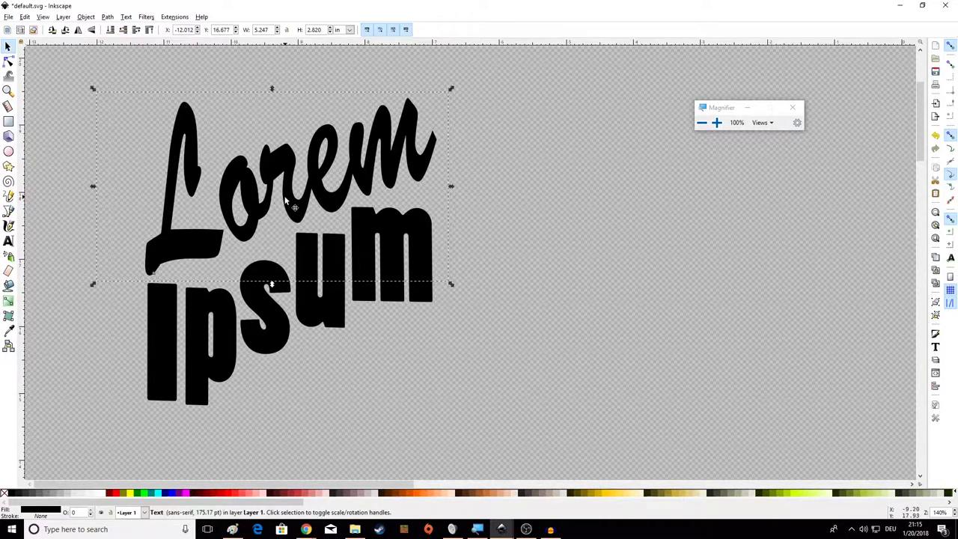
- Shift the script Lorem slightly left, and undo and redo the move several times, finishing with the move undone
{"action": "left_click_drag", "start_coordinate": [289, 201], "coordinate": [243, 199]}
{"action": "key", "text": "ctrl+shift+z"}
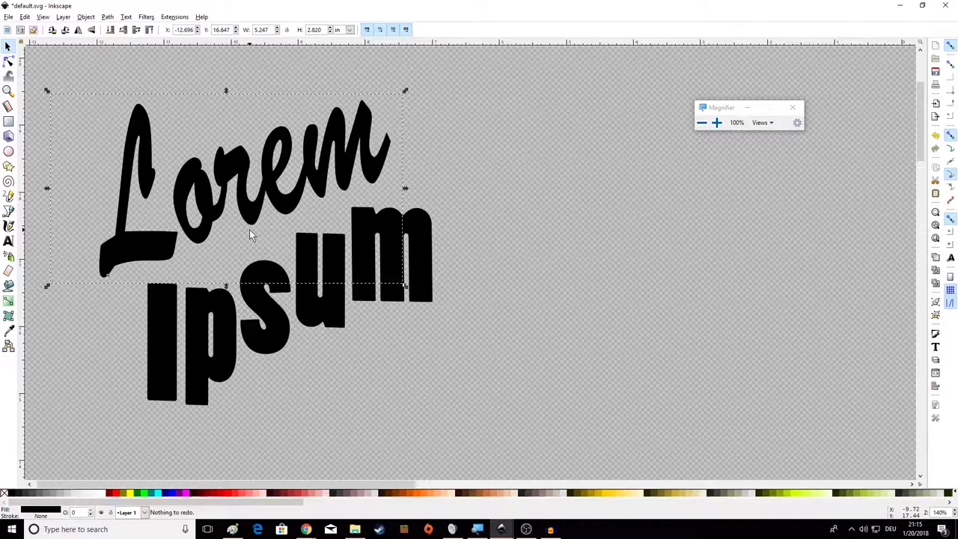
{"action": "key", "text": "ctrl+z"}
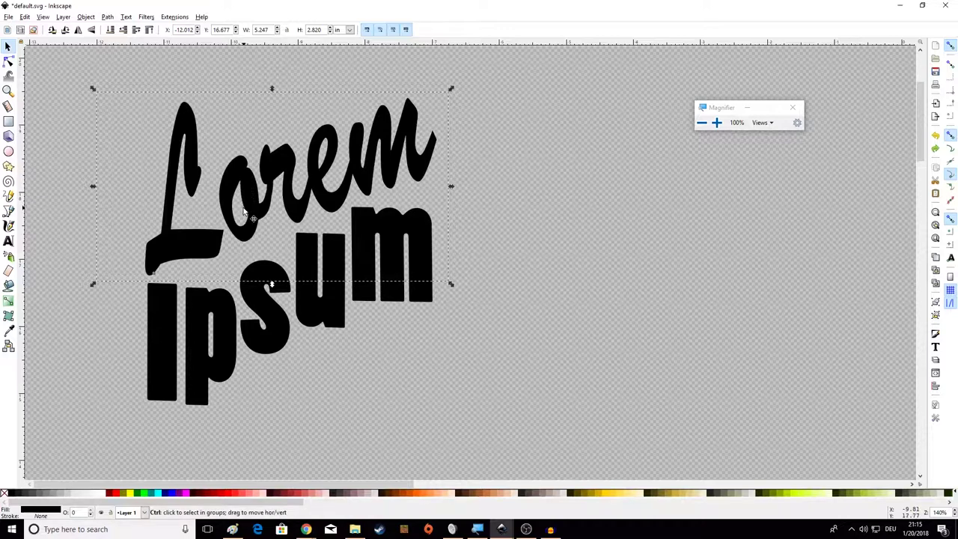
{"action": "key", "text": "ctrl+shift+z"}
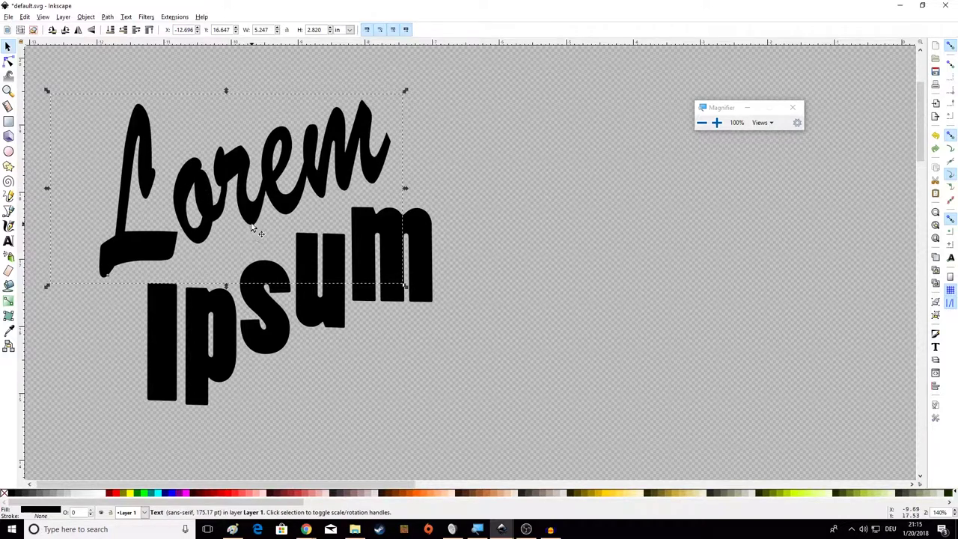
{"action": "key", "text": "ctrl+z"}
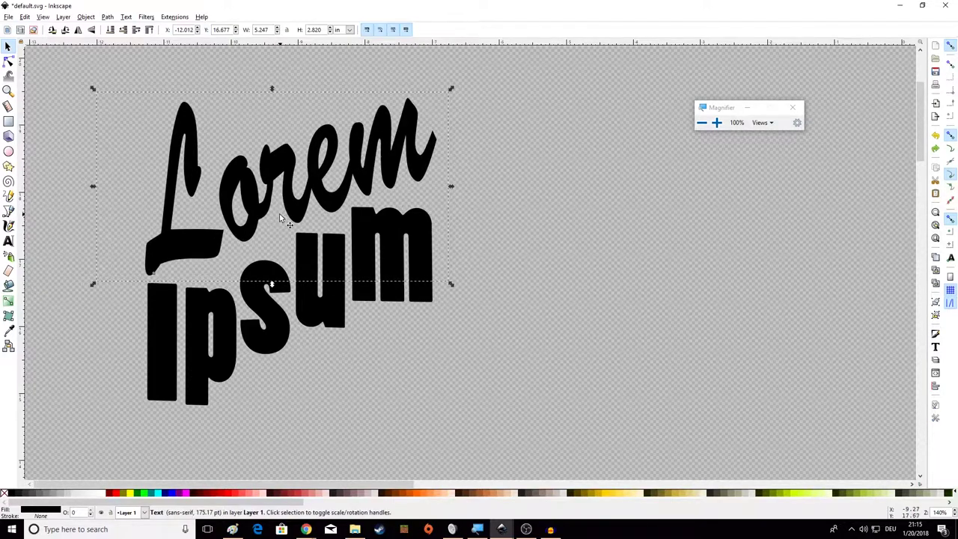
{"action": "key", "text": "ctrl+shift+z"}
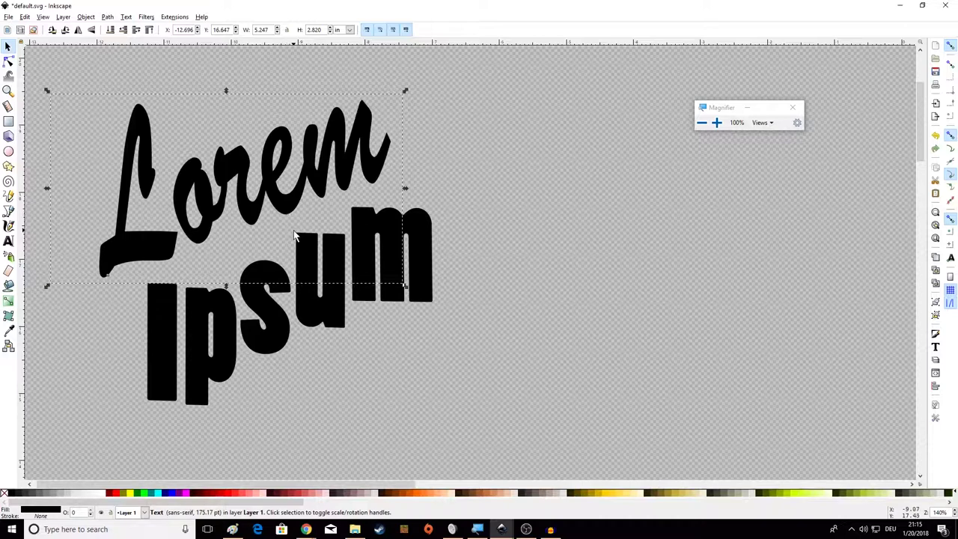
{"action": "key", "text": "ctrl+shift+z"}
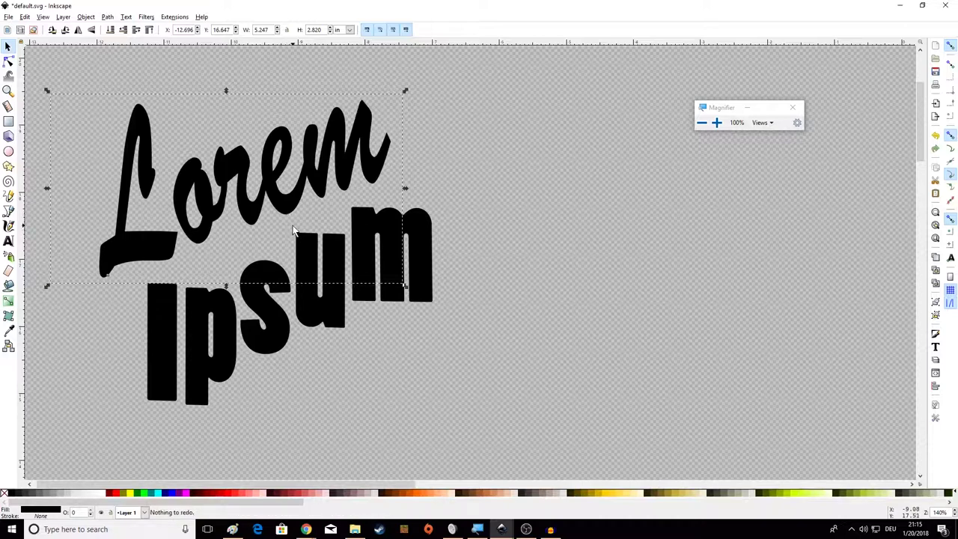
{"action": "key", "text": "ctrl+z"}
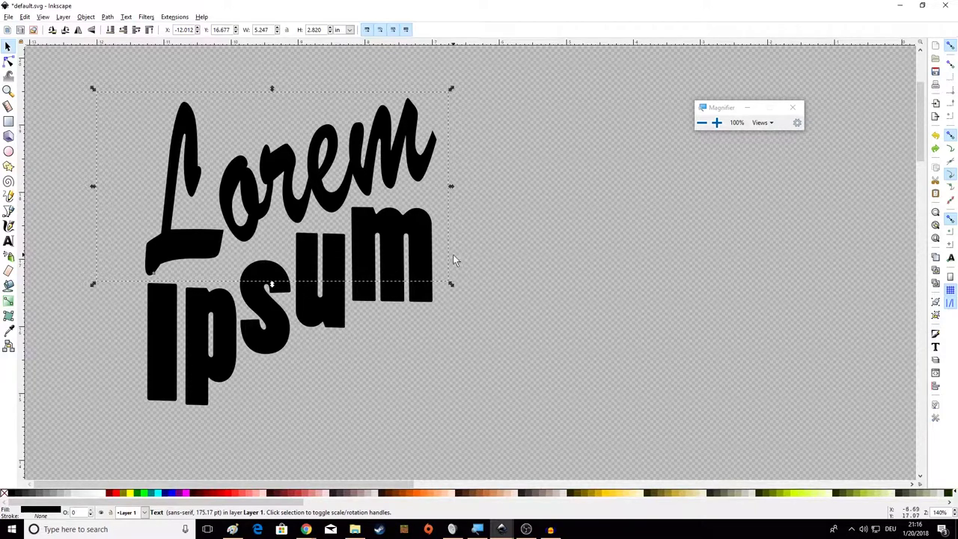
- Clear the current selection, select both words together, and finish with only the word Ipsum selected
{"action": "left_click", "coordinate": [477, 250]}
{"action": "scroll", "coordinate": [475, 244], "scroll_direction": "down", "scroll_amount": 1}
{"action": "scroll", "coordinate": [475, 244], "scroll_direction": "down", "scroll_amount": 2}
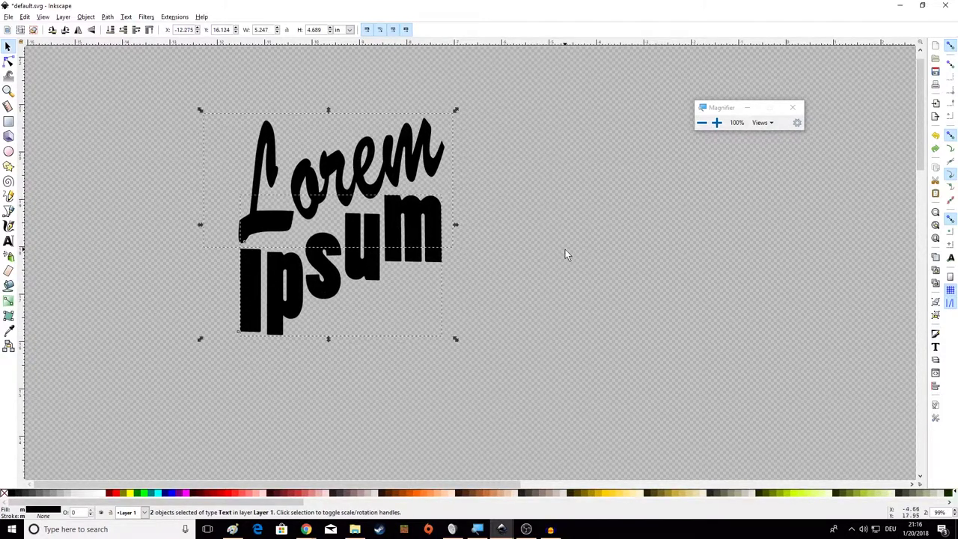
{"action": "left_click", "coordinate": [565, 249]}
{"action": "left_click", "coordinate": [334, 273]}
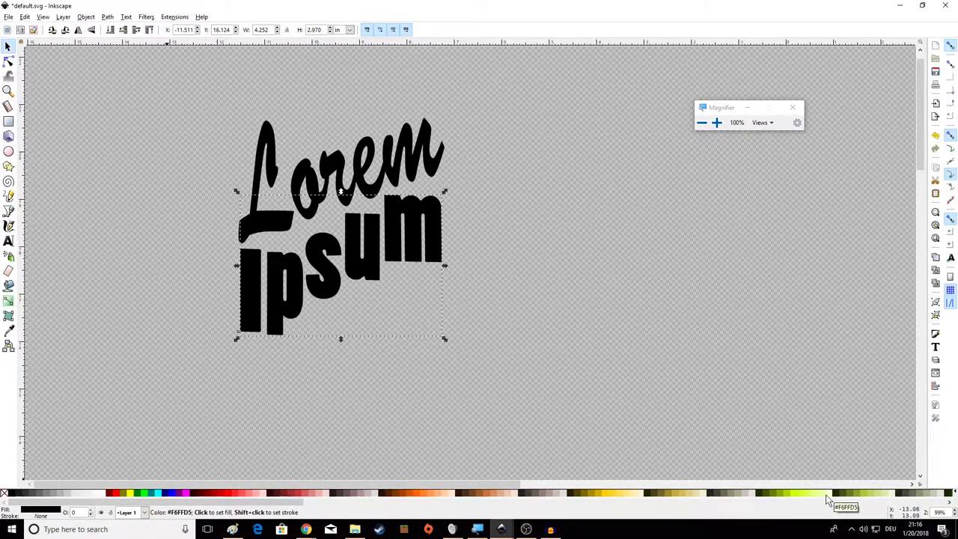
- Try blue, orange-brown #C87137 and several yellow and brown fills on Ipsum, and return its fill to black
{"action": "left_click", "coordinate": [170, 494]}
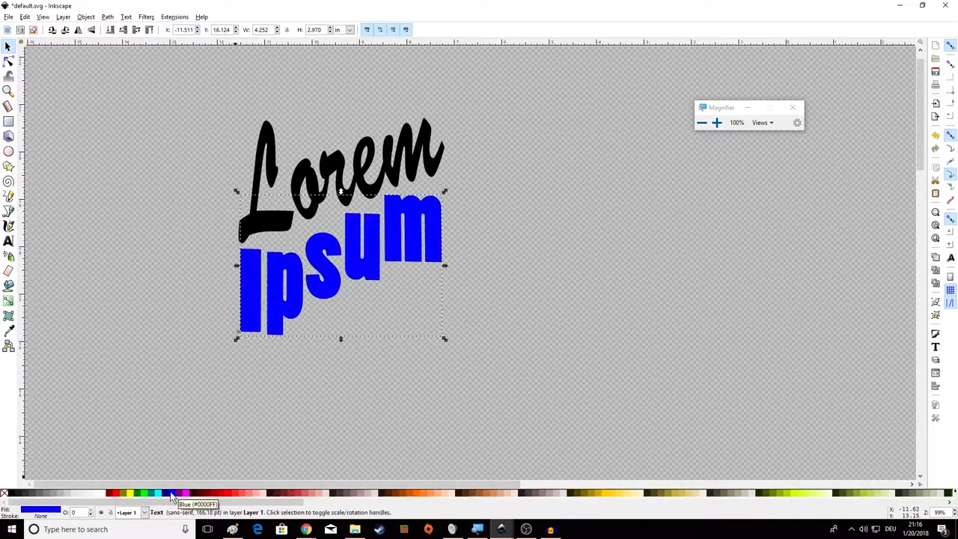
{"action": "left_click", "coordinate": [491, 494]}
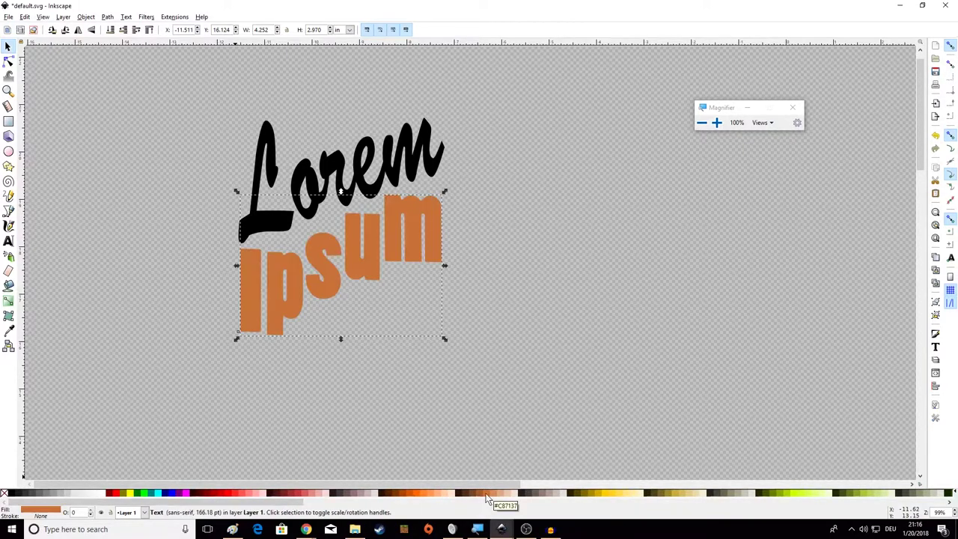
{"action": "left_click", "coordinate": [671, 497]}
{"action": "left_click", "coordinate": [683, 496]}
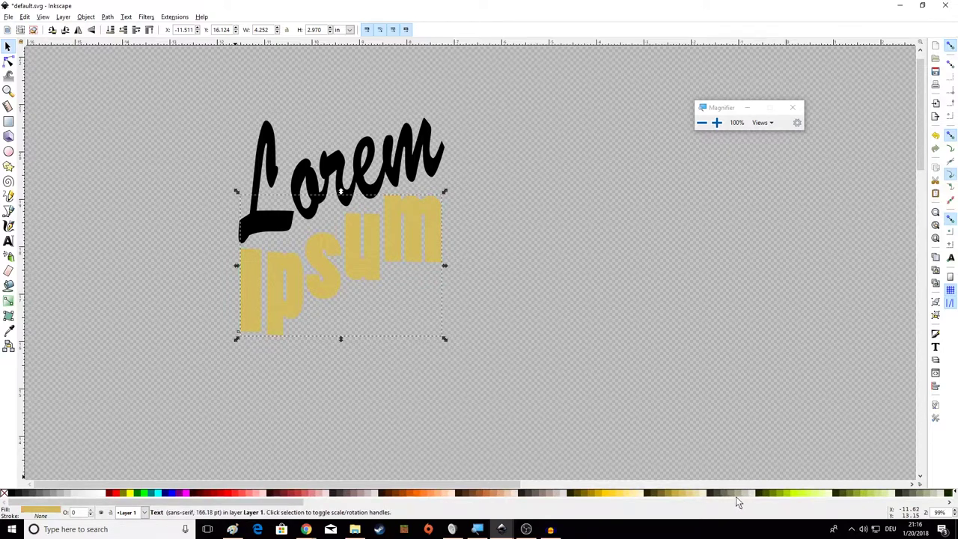
{"action": "left_click", "coordinate": [739, 496]}
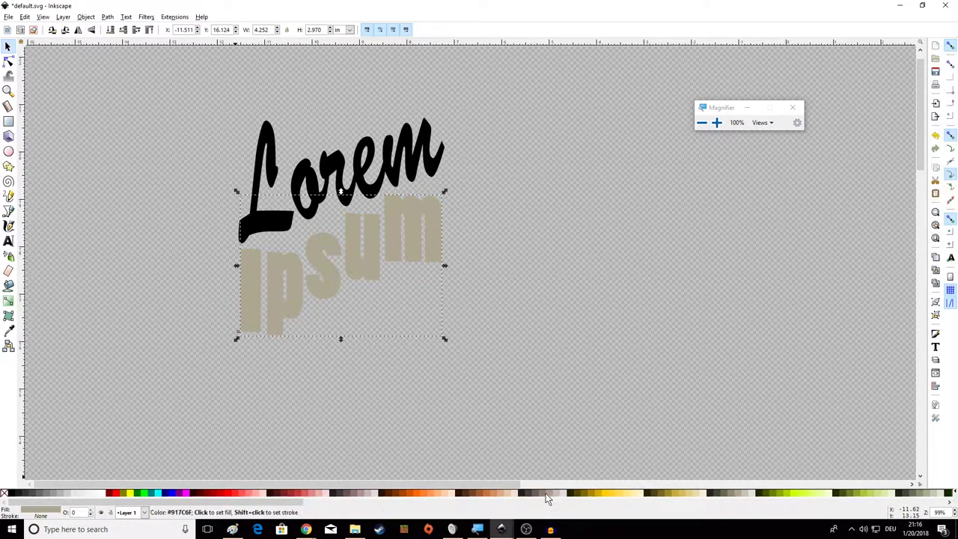
{"action": "left_click", "coordinate": [546, 493]}
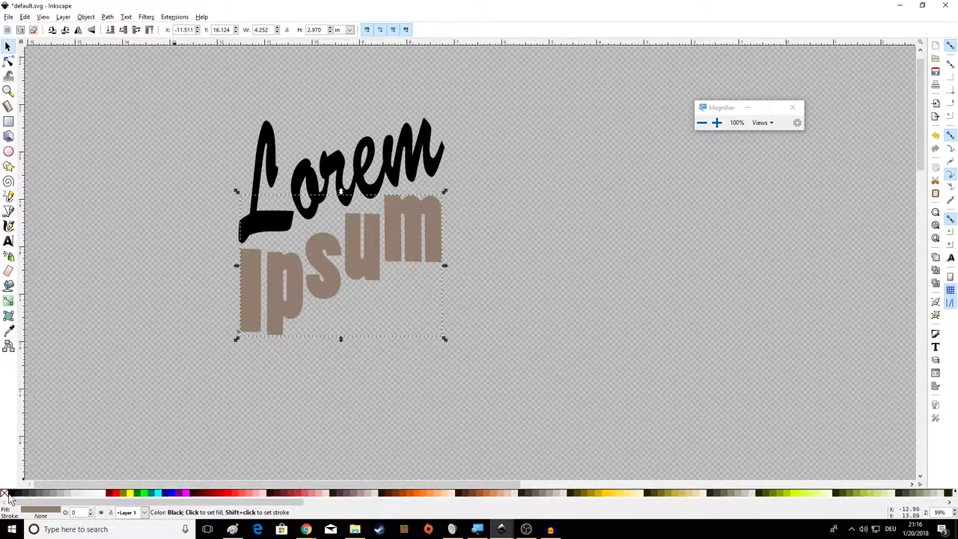
{"action": "left_click", "coordinate": [10, 494]}
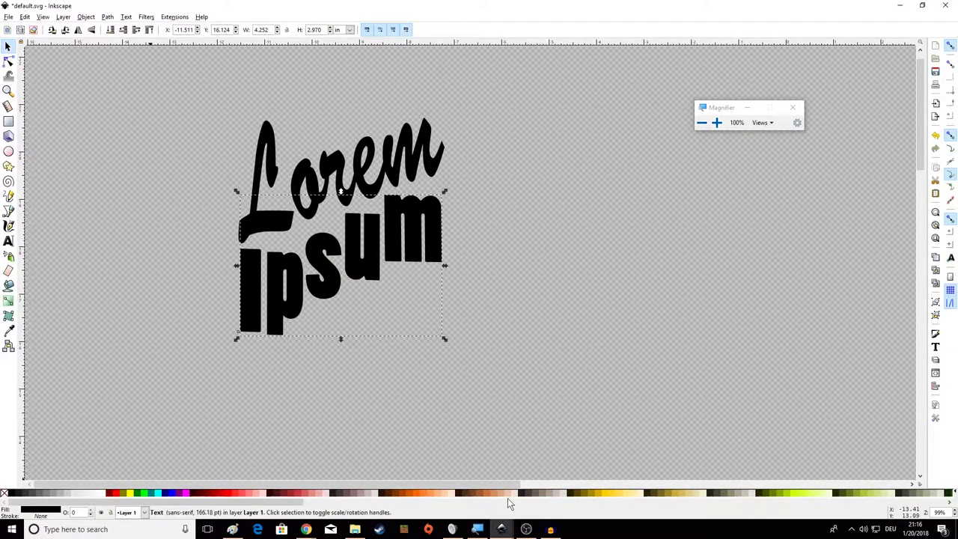
- Fill Ipsum with dark gold #aa8800, and try dark red on the script Lorem before filling it with brighter gold #d4aa00
{"action": "left_click", "coordinate": [593, 496]}
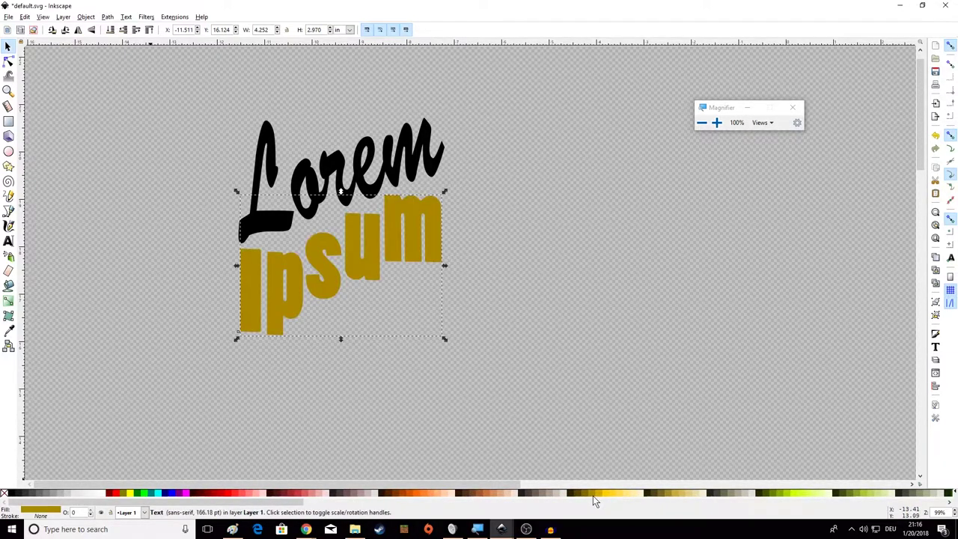
{"action": "left_click", "coordinate": [405, 173]}
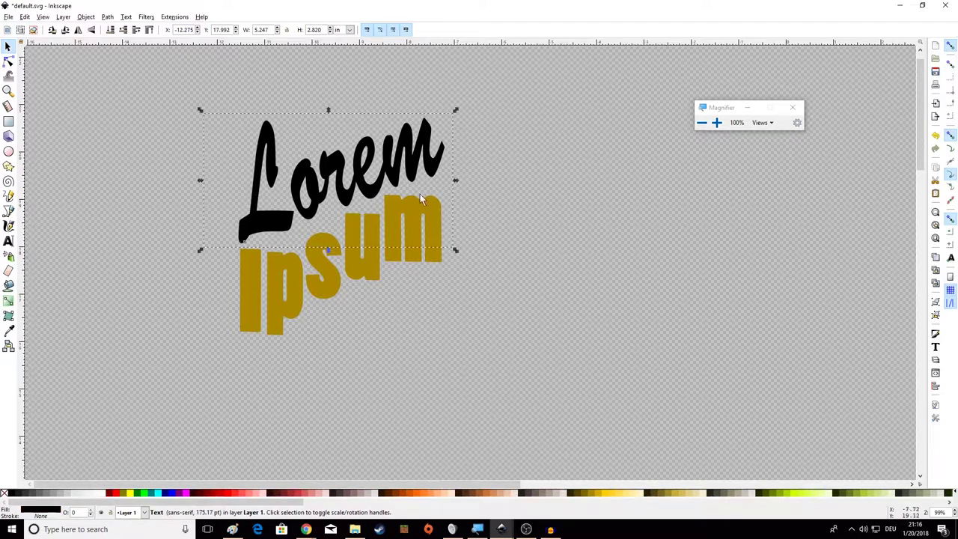
{"action": "left_click", "coordinate": [286, 494]}
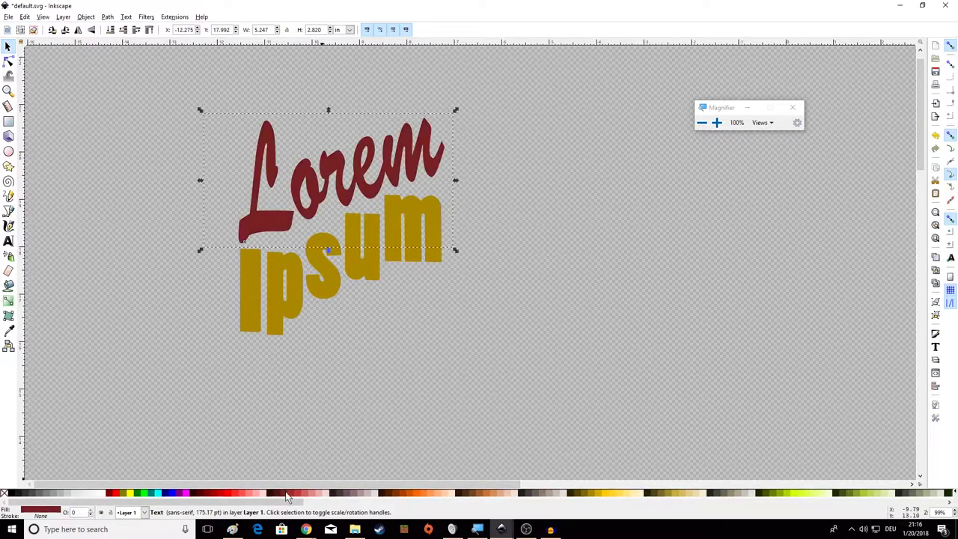
{"action": "left_click", "coordinate": [599, 495]}
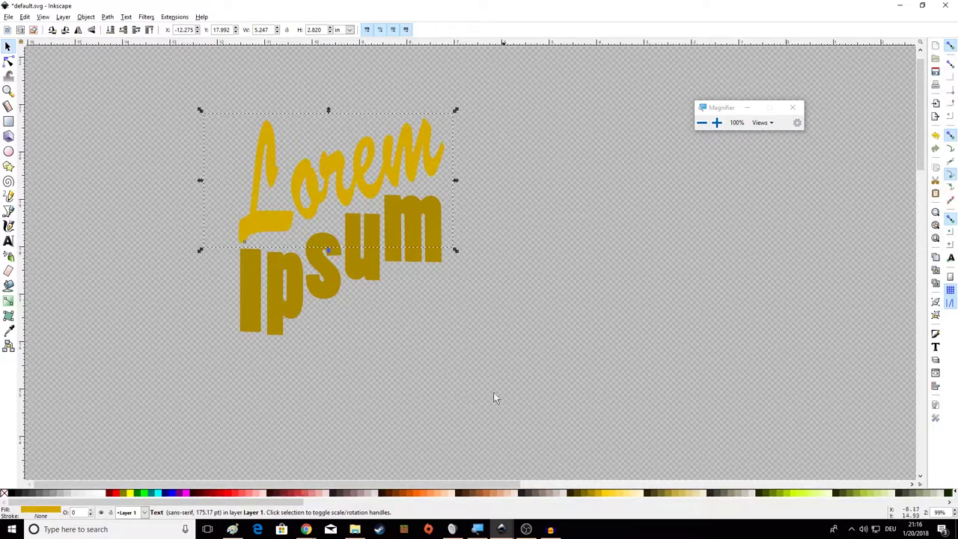
- Sample Ipsum's dark gold #aa8800 with the Dropper tool as the script Lorem's fill, and clear the selection
{"action": "scroll", "coordinate": [272, 226], "scroll_direction": "up", "scroll_amount": 1}
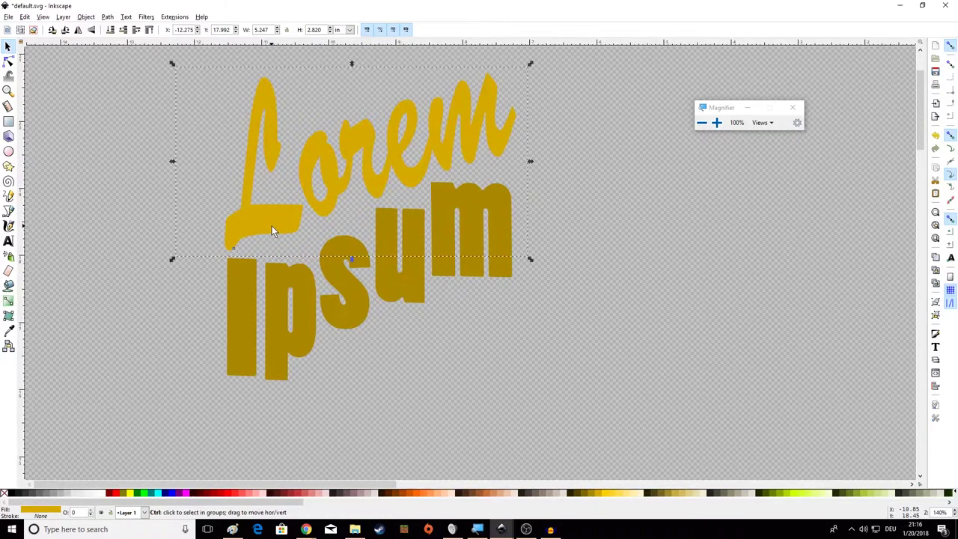
{"action": "left_click", "coordinate": [215, 215]}
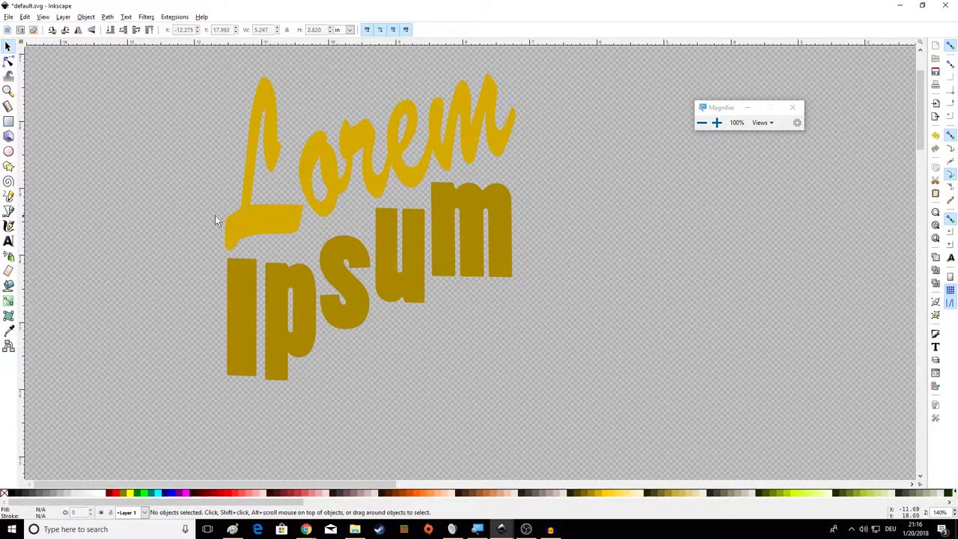
{"action": "left_click", "coordinate": [250, 202]}
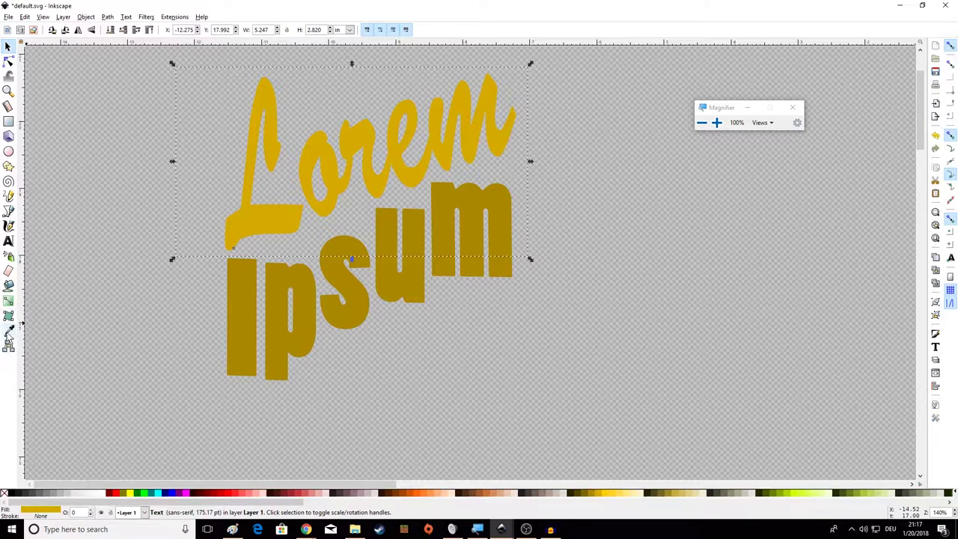
{"action": "left_click", "coordinate": [64, 18]}
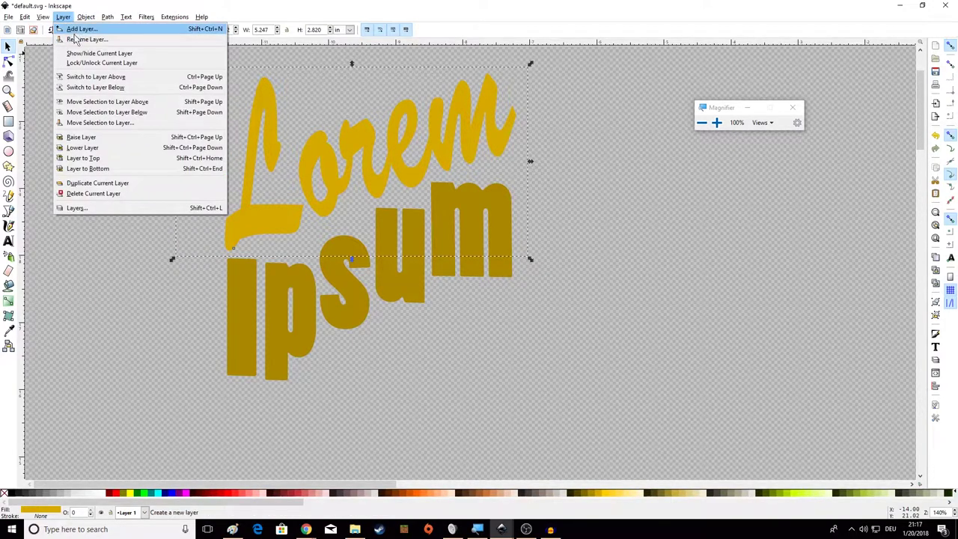
{"action": "left_click", "coordinate": [8, 372]}
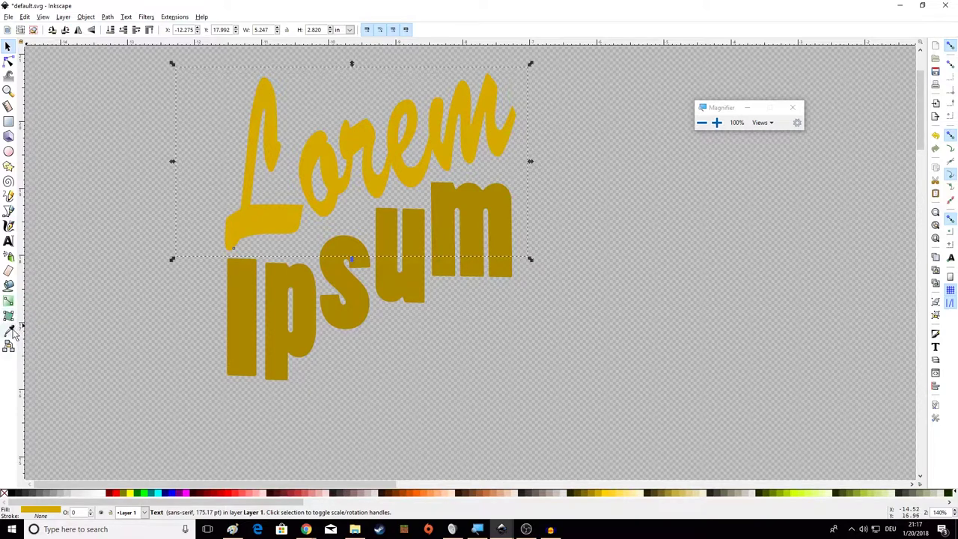
{"action": "left_click", "coordinate": [9, 330]}
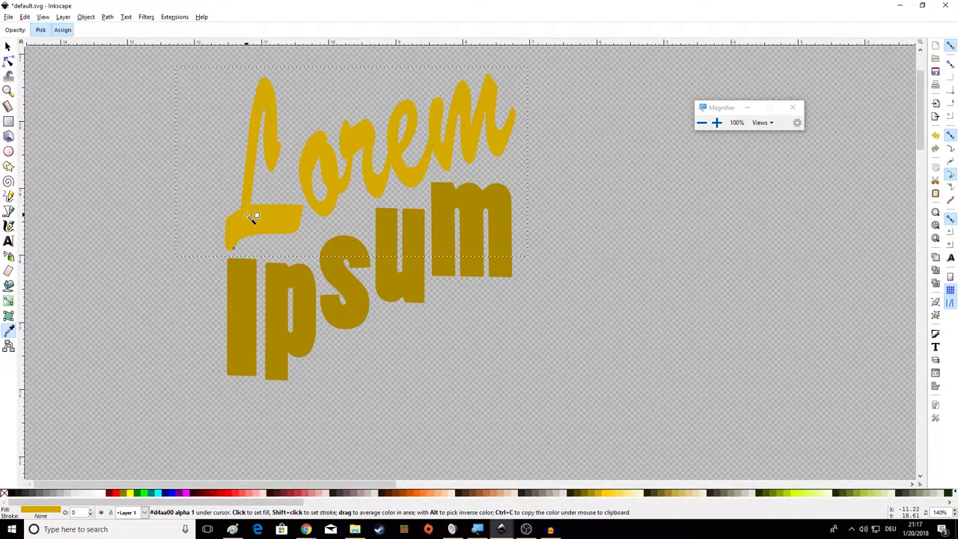
{"action": "left_click", "coordinate": [239, 280]}
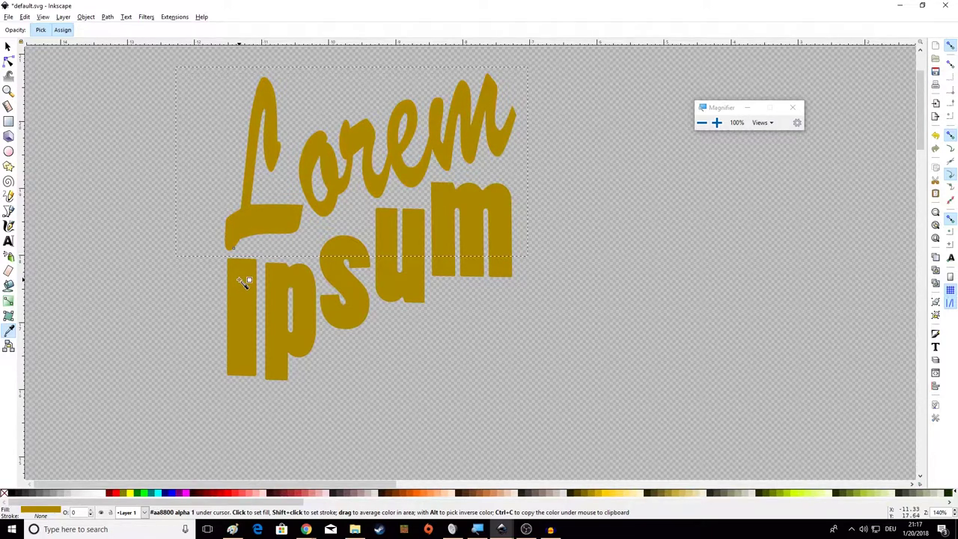
{"action": "key", "text": "s"}
{"action": "left_click", "coordinate": [174, 83]}
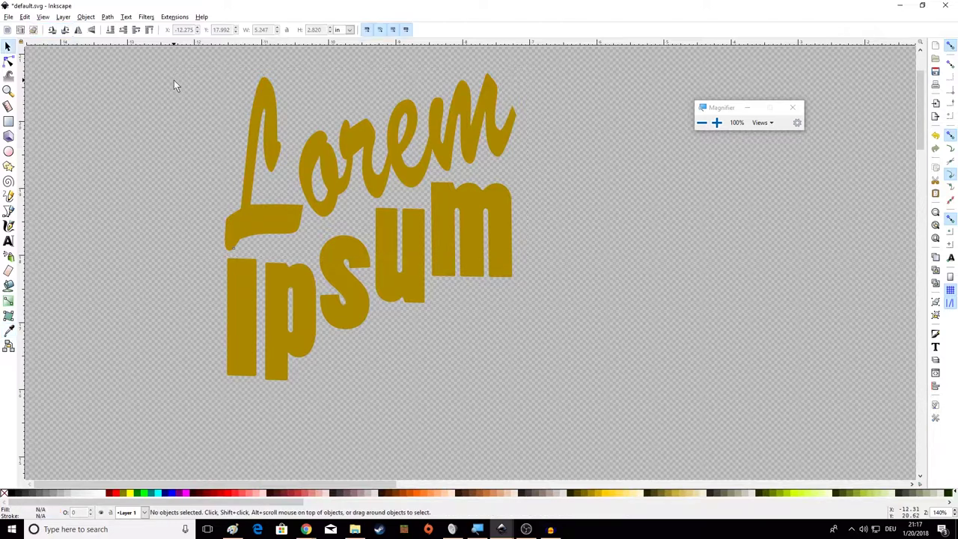
- Select the text Ipsum and convert it to paths with Object to Path
{"action": "left_click", "coordinate": [336, 277]}
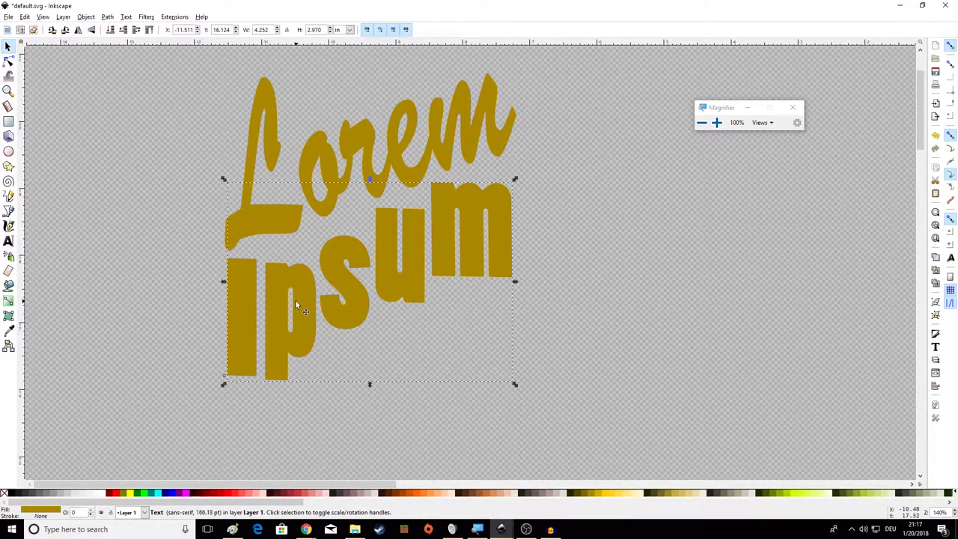
{"action": "left_click", "coordinate": [578, 278]}
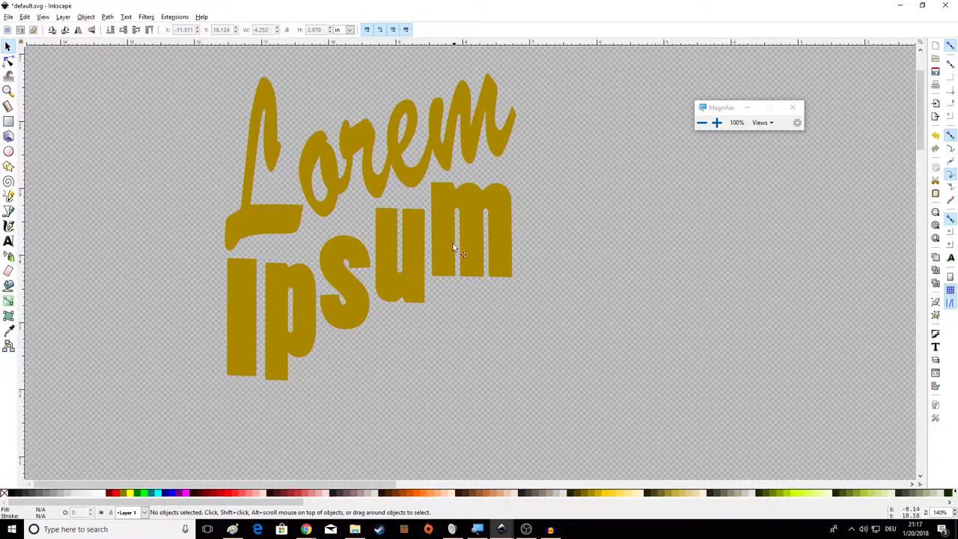
{"action": "left_click", "coordinate": [281, 278]}
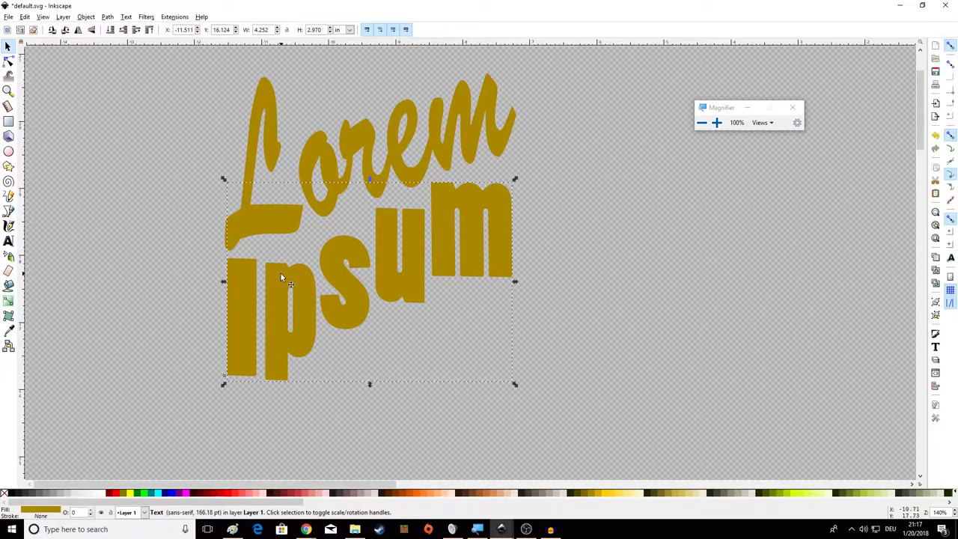
{"action": "left_click", "coordinate": [107, 17]}
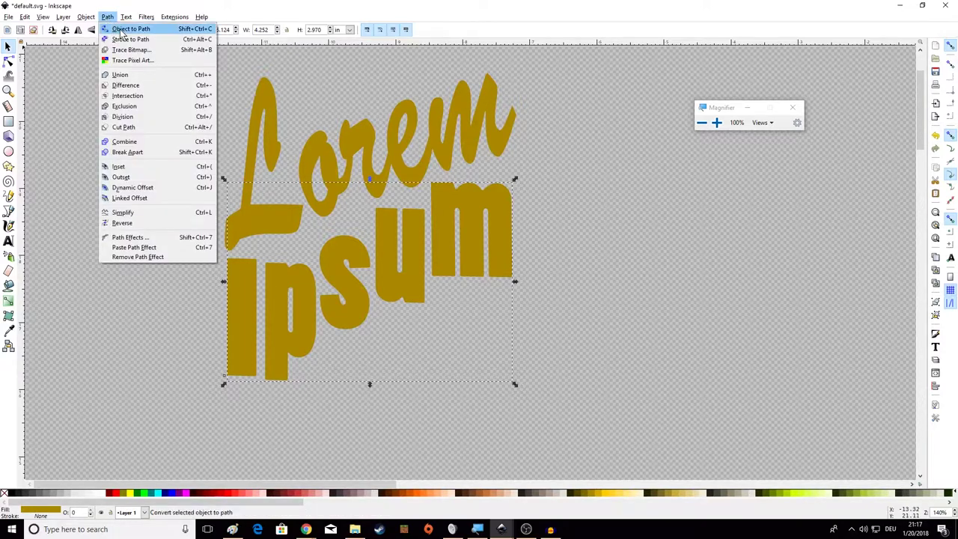
{"action": "left_click", "coordinate": [119, 31]}
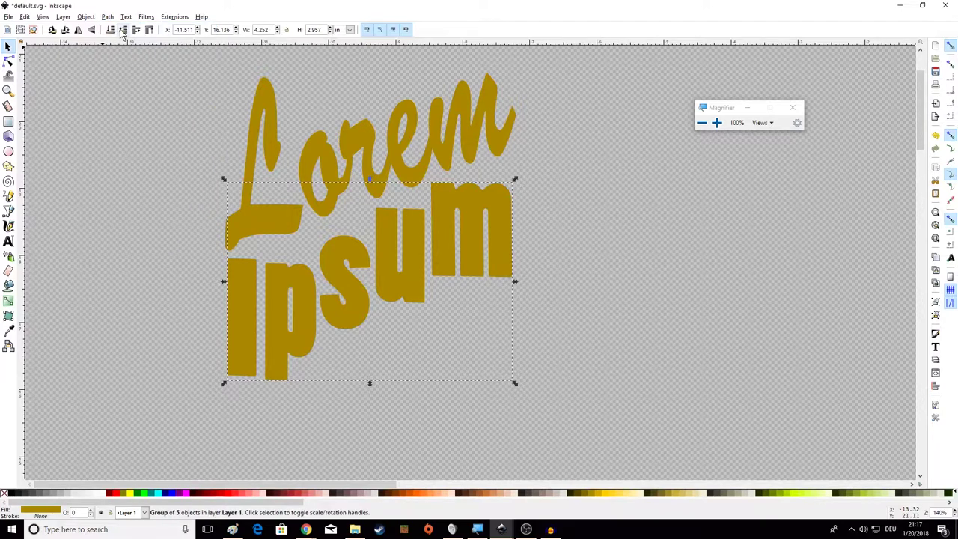
- Enter the converted Ipsum group, select the letter p on its own, and clear the selection while trying individual letters
{"action": "double_click", "coordinate": [268, 308]}
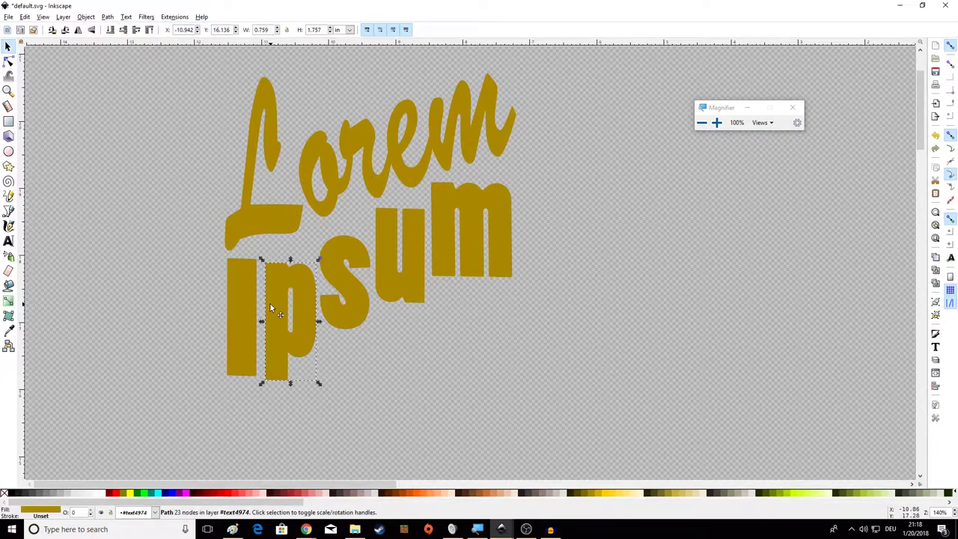
{"action": "double_click", "coordinate": [198, 301]}
{"action": "left_click", "coordinate": [198, 301]}
{"action": "double_click", "coordinate": [285, 291]}
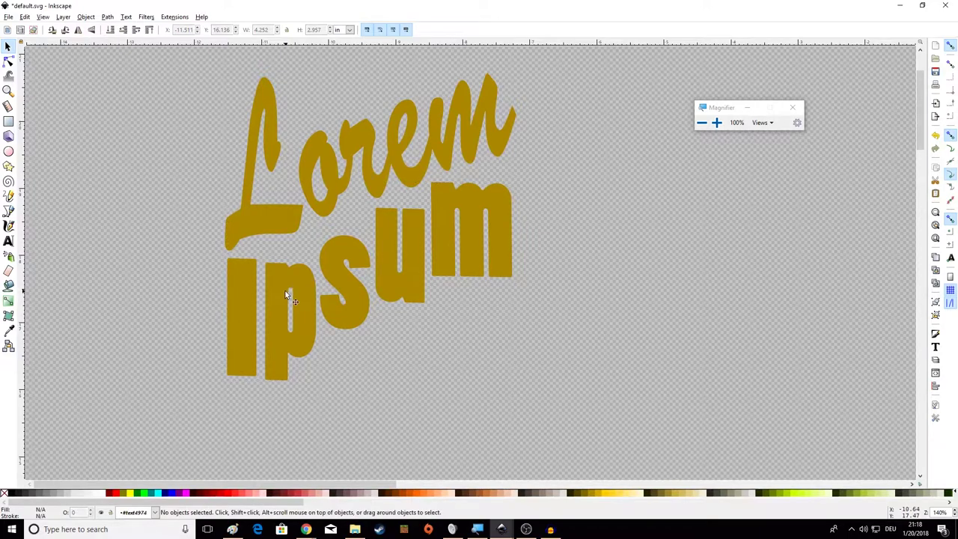
{"action": "left_click", "coordinate": [243, 293]}
{"action": "left_click", "coordinate": [197, 291]}
- Select all five Ipsum letters, place a duplicate about 8.3 in to the right, and delete the duplicated letters
{"action": "left_click_drag", "start_coordinate": [162, 114], "coordinate": [581, 388]}
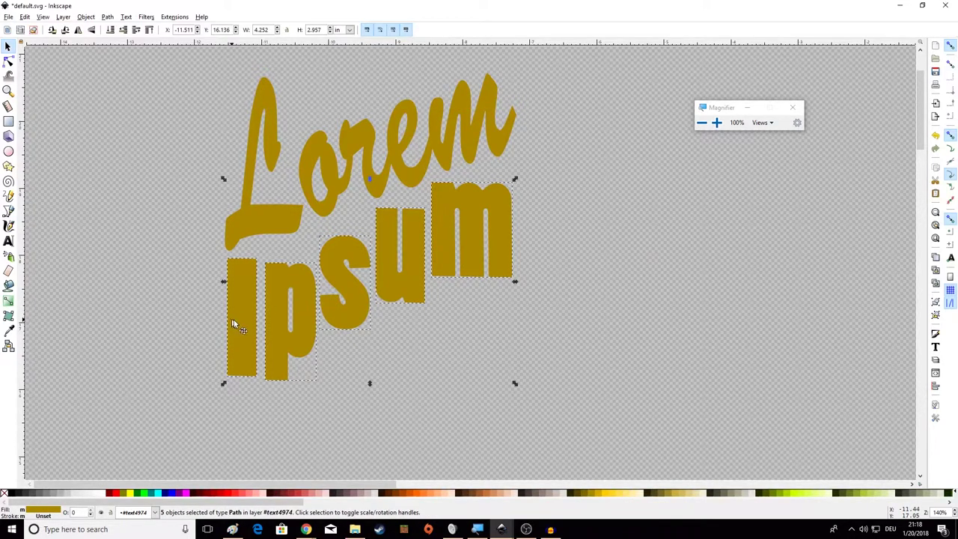
{"action": "left_click_drag", "start_coordinate": [233, 324], "coordinate": [793, 344]}
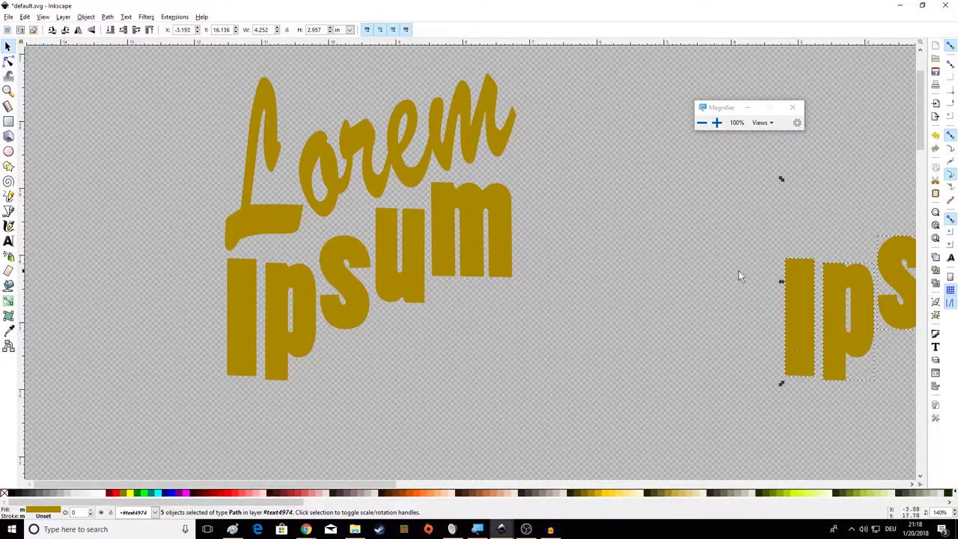
{"action": "left_click", "coordinate": [674, 271]}
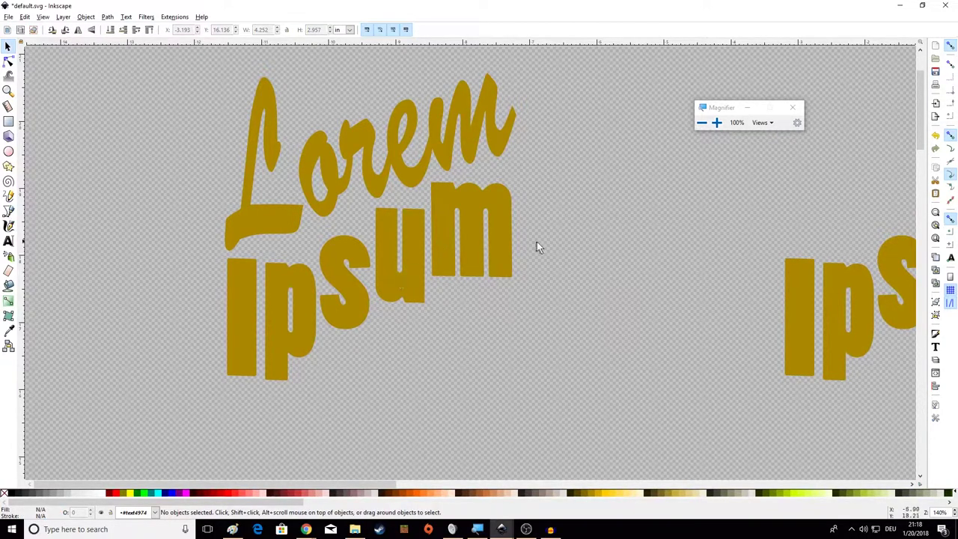
{"action": "left_click", "coordinate": [830, 295]}
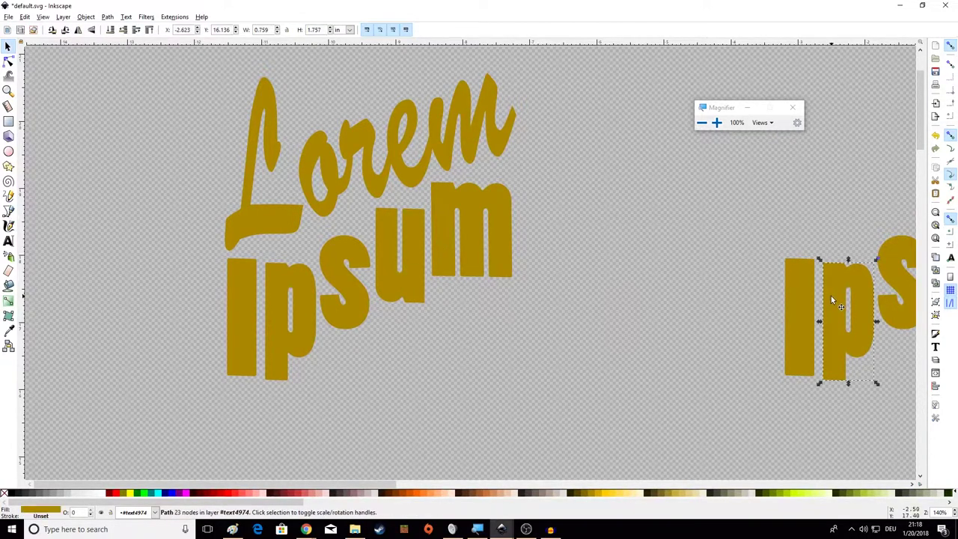
{"action": "key", "text": "Delete"}
{"action": "key", "text": "minus"}
{"action": "scroll", "coordinate": [347, 257], "scroll_direction": "left", "scroll_amount": 5}
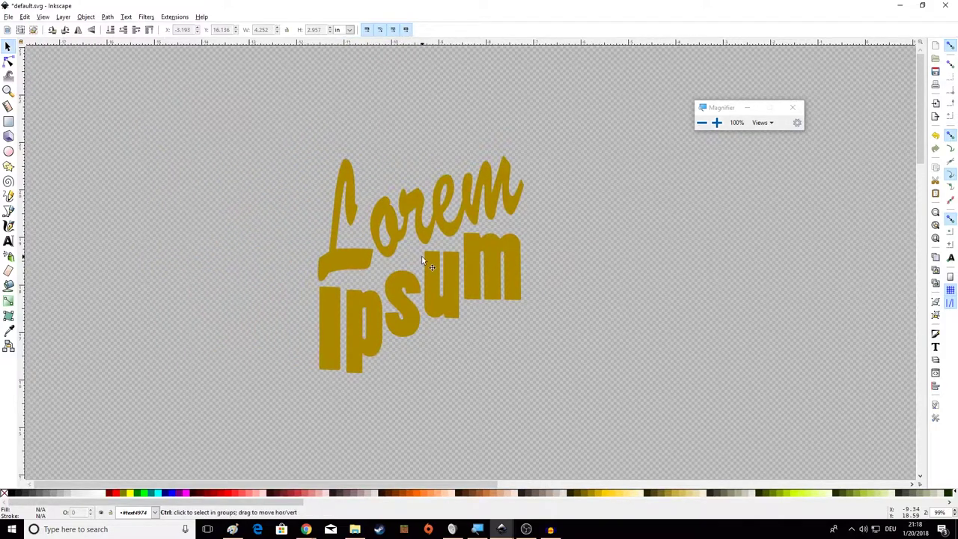
- Select the letter s of Ipsum on its own
{"action": "scroll", "coordinate": [422, 257], "scroll_direction": "up", "scroll_amount": 1}
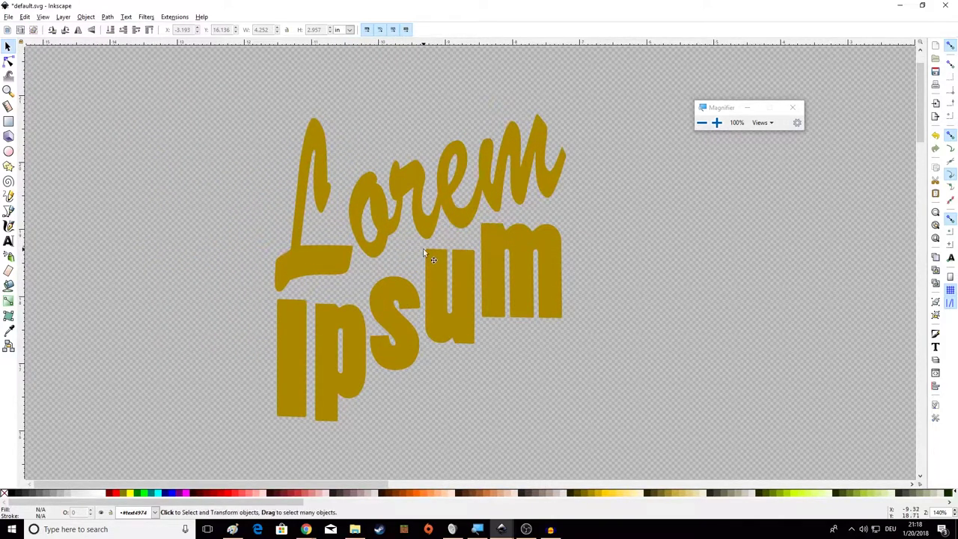
{"action": "left_click", "coordinate": [375, 306], "text": "ctrl"}
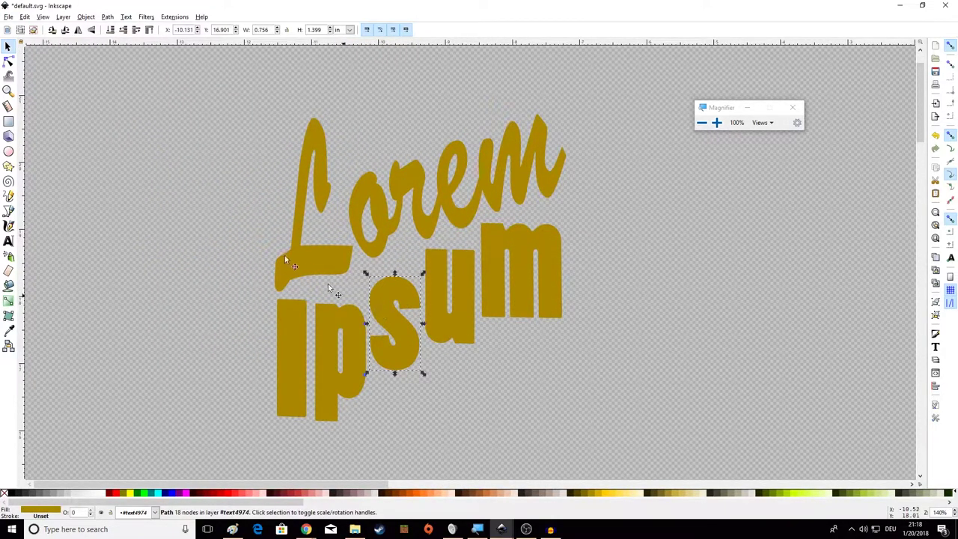
- Start saving the drawing under a new name and browse from the templates folder to the Documents library
{"action": "left_click", "coordinate": [7, 16]}
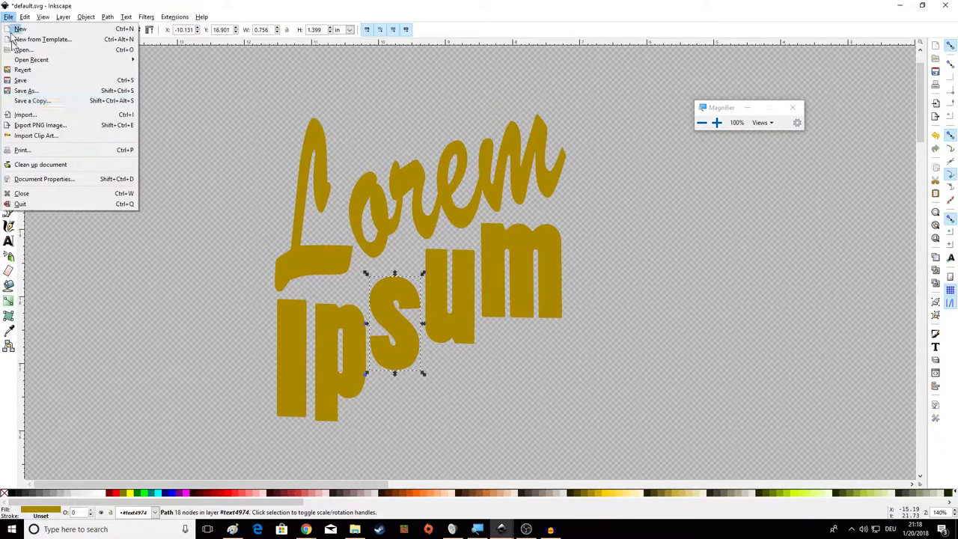
{"action": "left_click", "coordinate": [24, 90]}
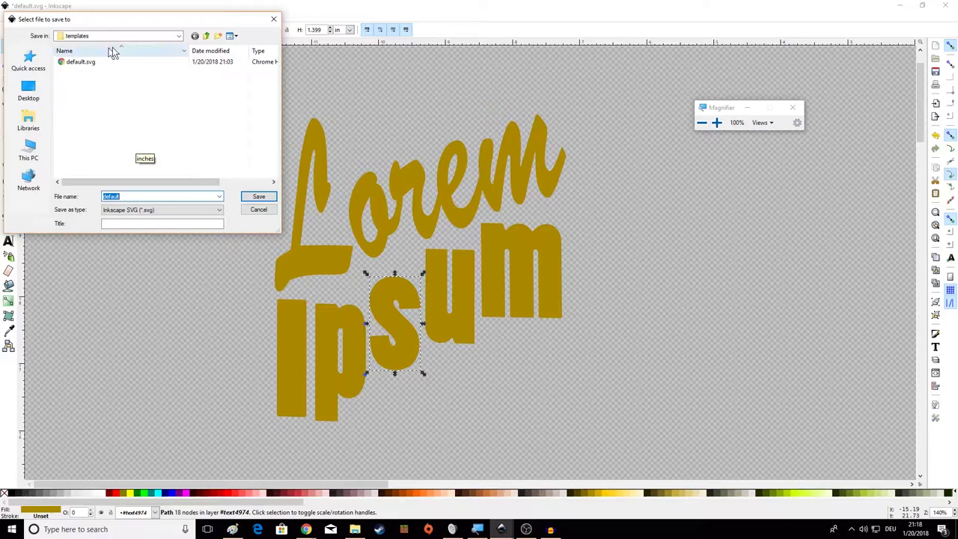
{"action": "left_click", "coordinate": [206, 36]}
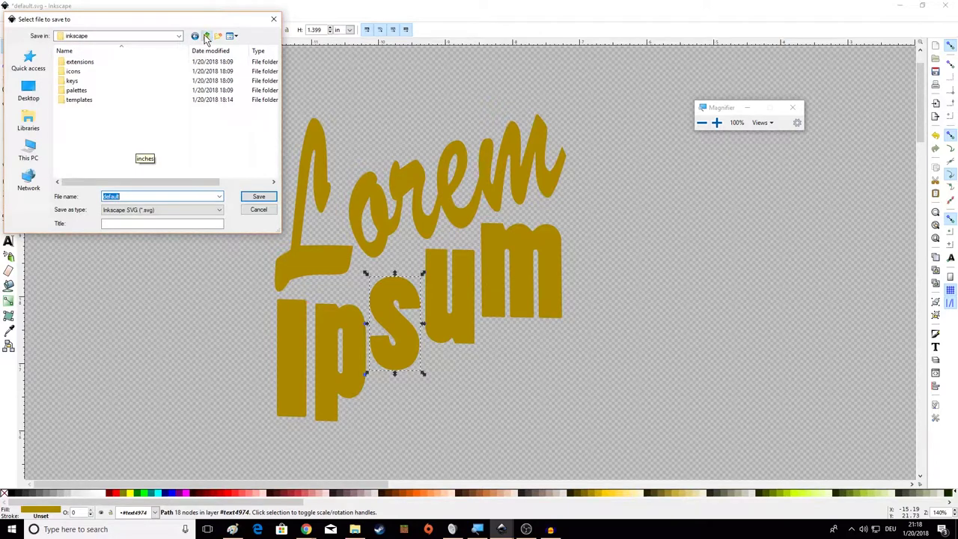
{"action": "left_click", "coordinate": [205, 36]}
{"action": "left_click", "coordinate": [206, 36]}
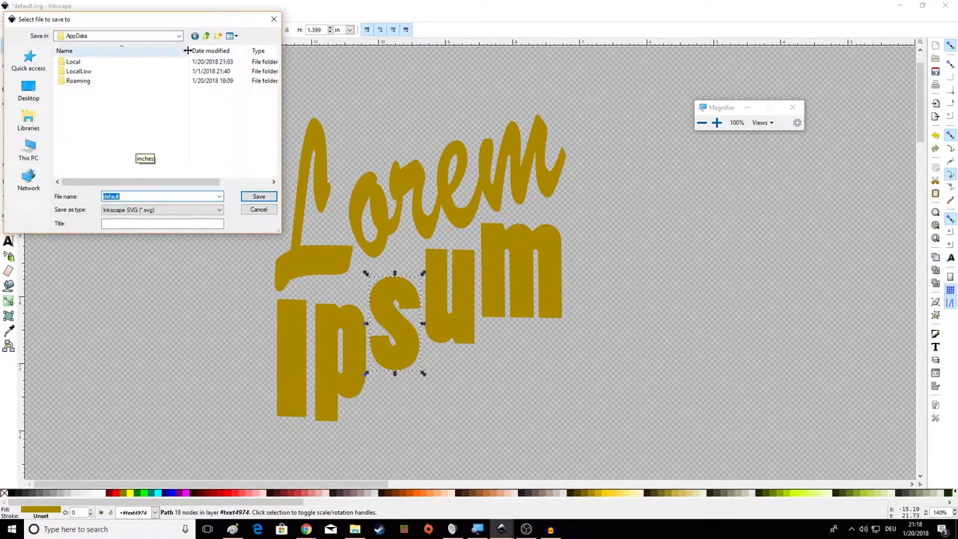
{"action": "left_click", "coordinate": [206, 36]}
{"action": "left_click", "coordinate": [206, 36]}
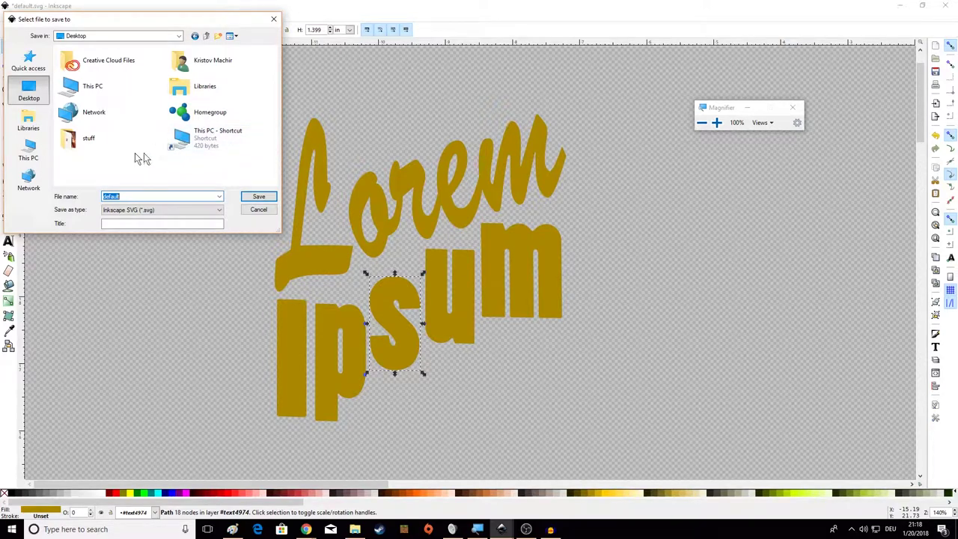
{"action": "left_click", "coordinate": [33, 126]}
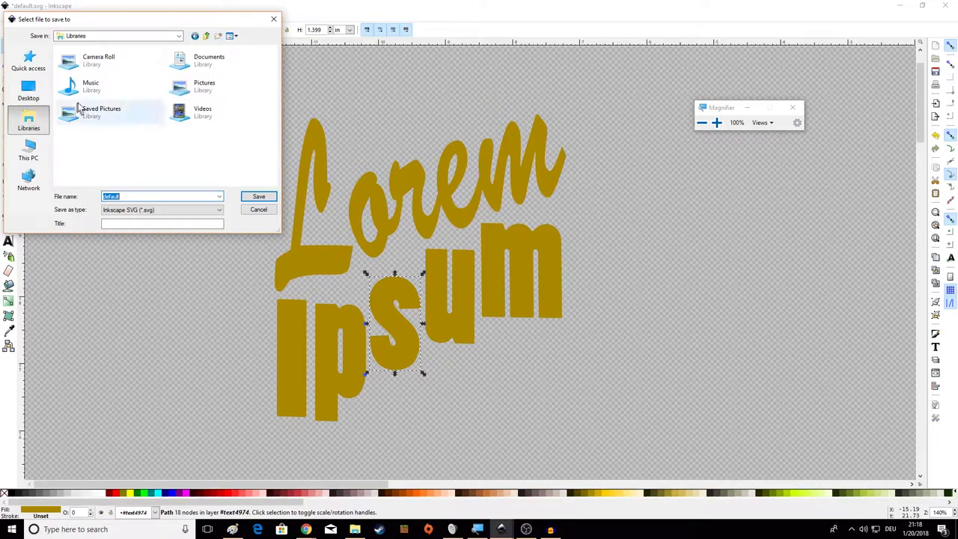
{"action": "double_click", "coordinate": [206, 61]}
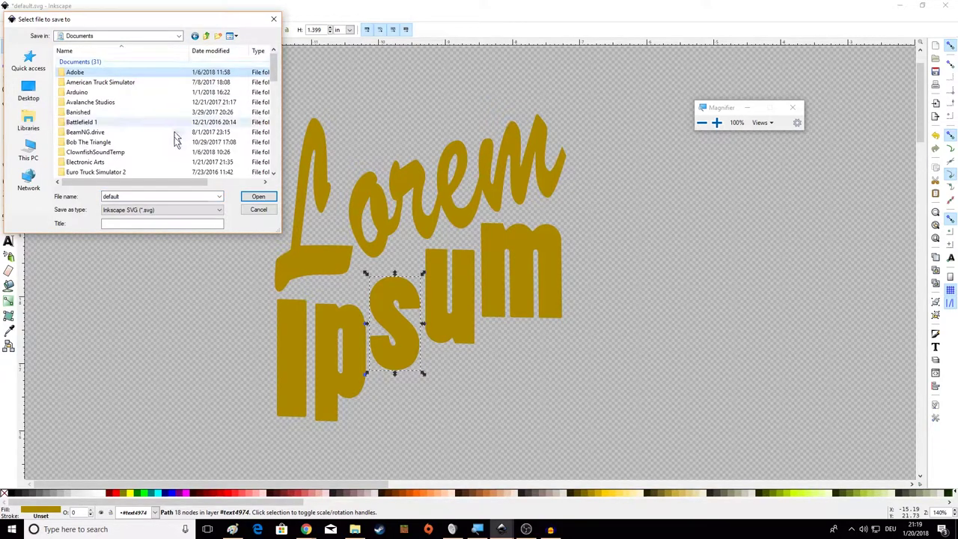
{"action": "scroll", "coordinate": [159, 119], "scroll_direction": "down", "scroll_amount": 10}
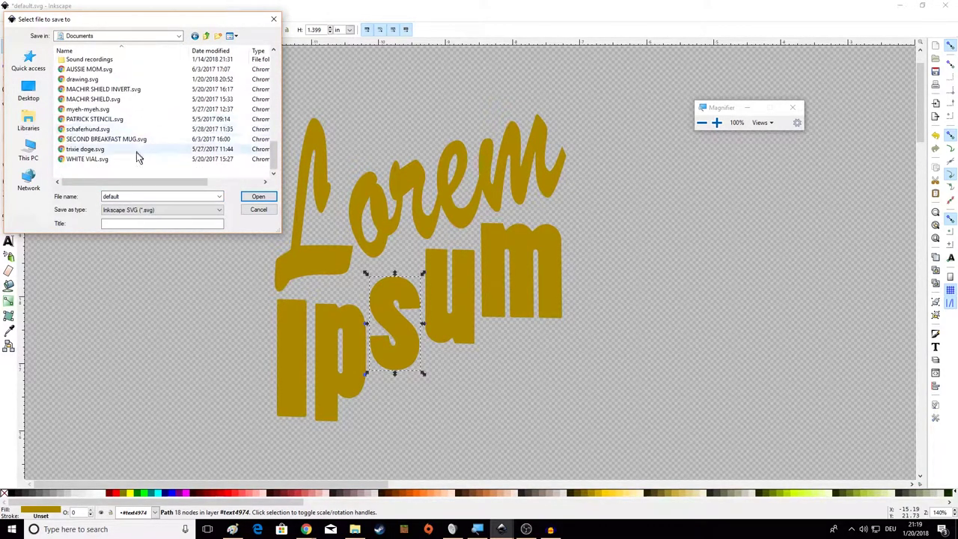
- Create a folder named inkscape in Documents and open it as the save location
{"action": "right_click", "coordinate": [136, 172]}
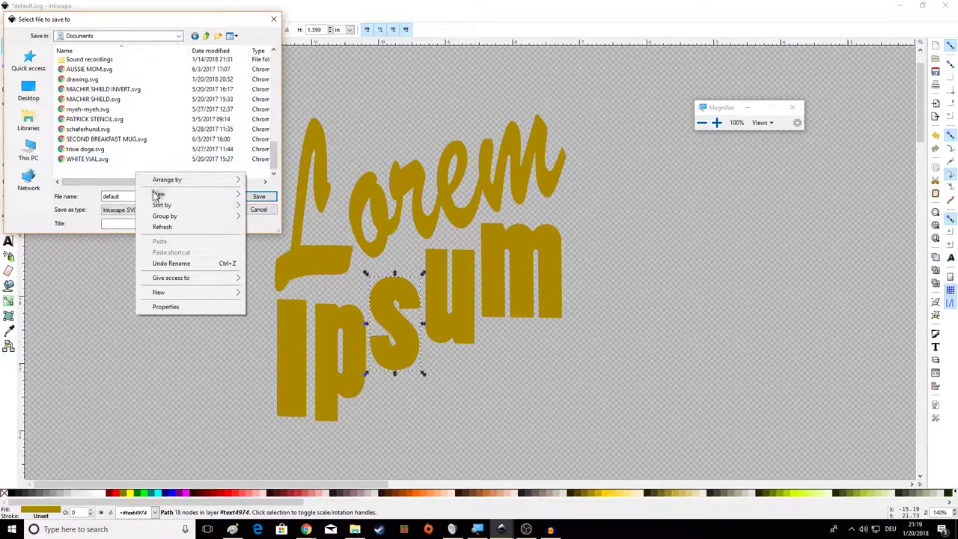
{"action": "mouse_move", "coordinate": [162, 217]}
{"action": "mouse_move", "coordinate": [225, 295]}
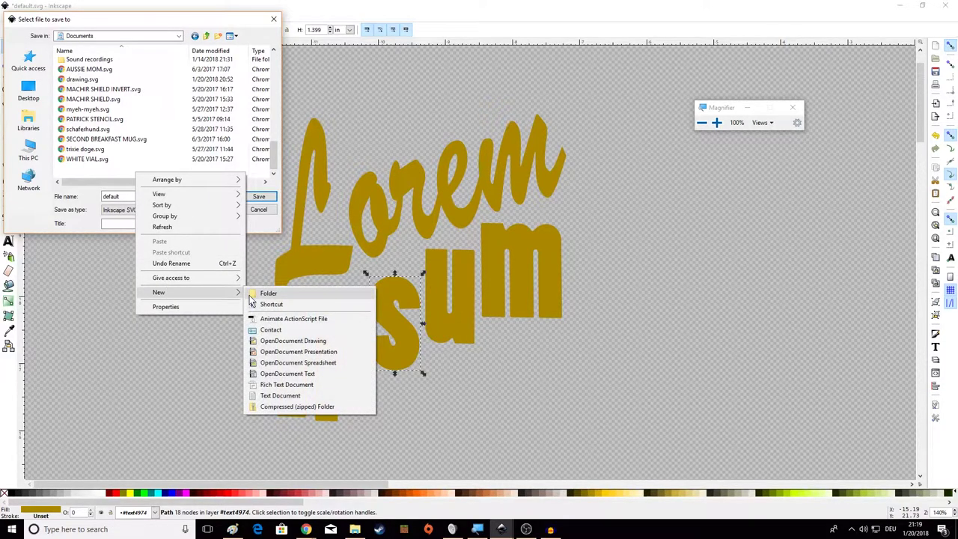
{"action": "left_click", "coordinate": [254, 295]}
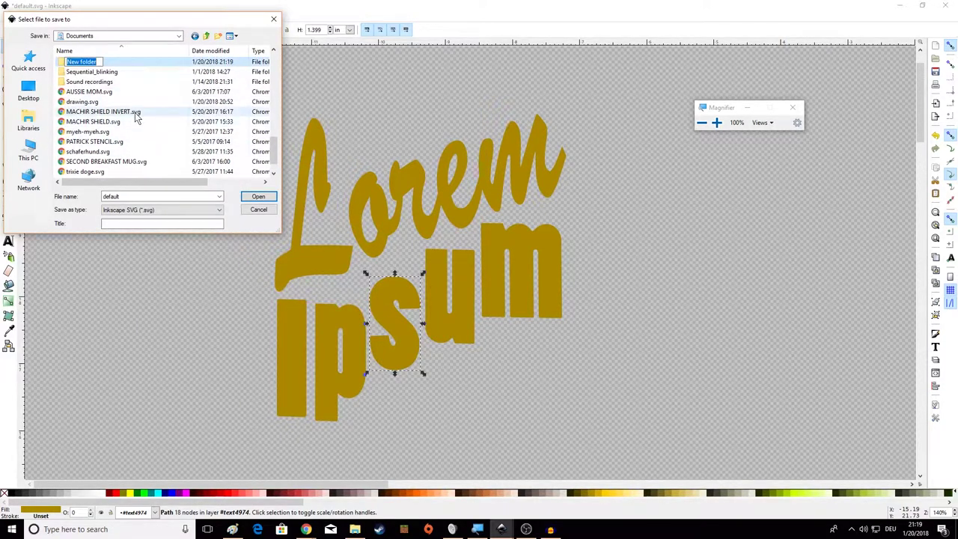
{"action": "type", "text": "inkscape"}
{"action": "key", "text": "Return"}
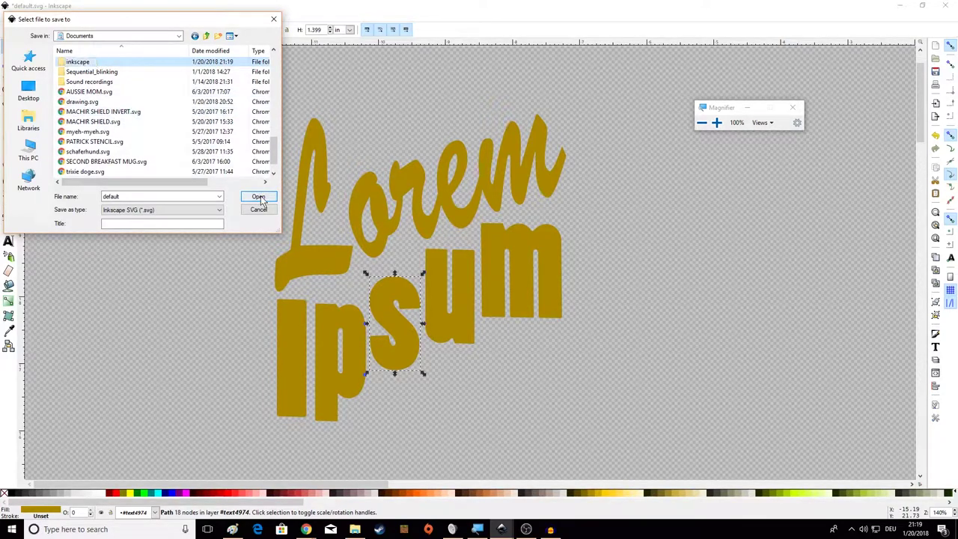
{"action": "double_click", "coordinate": [87, 64]}
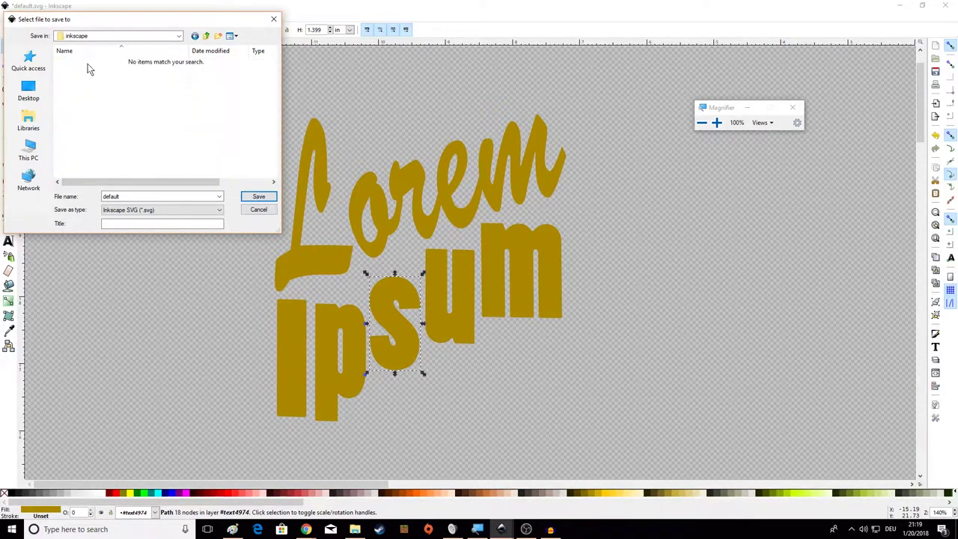
- Name the file lorem ipsum and save it as an Inkscape SVG in the inkscape folder
{"action": "left_click", "coordinate": [171, 194]}
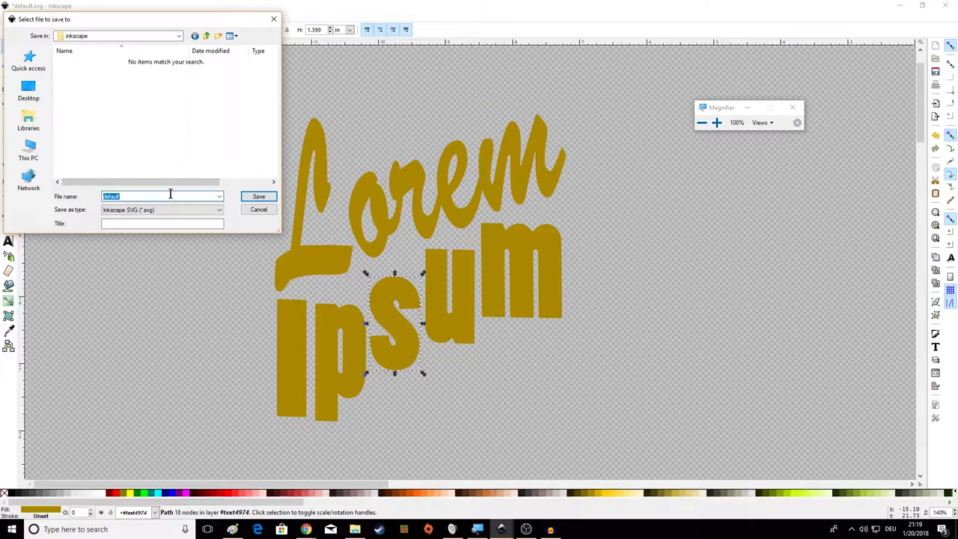
{"action": "type", "text": "lorem ipsum"}
{"action": "left_click", "coordinate": [255, 196]}
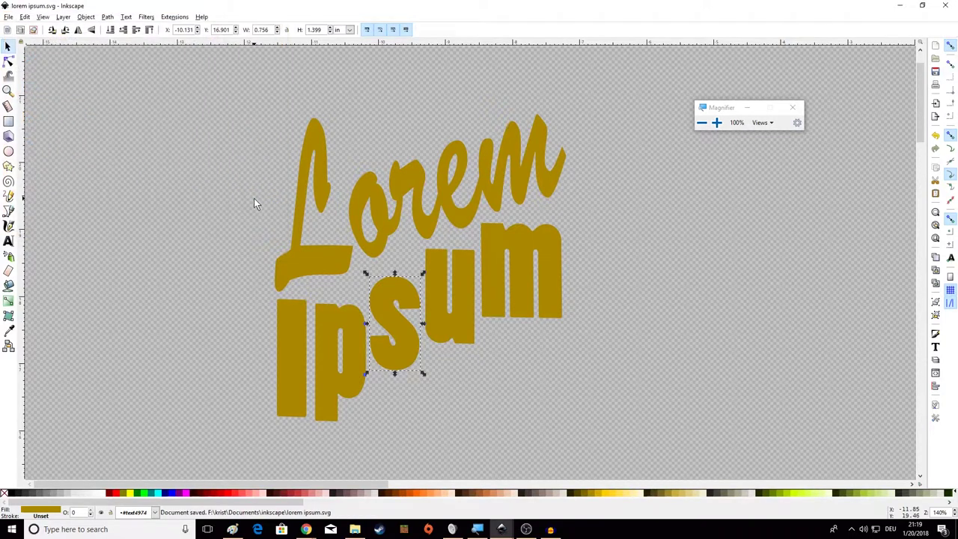
{"action": "left_click", "coordinate": [8, 16]}
{"action": "left_click", "coordinate": [270, 122]}
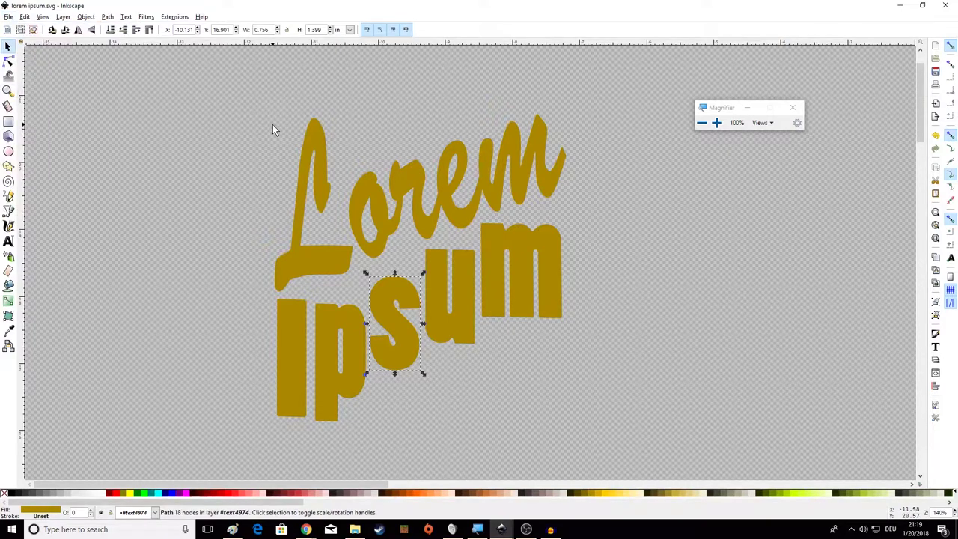
- Select individual letters of "Ipsum" one at a time inside the group, and leave the group with nothing selected
{"action": "left_click", "coordinate": [176, 141]}
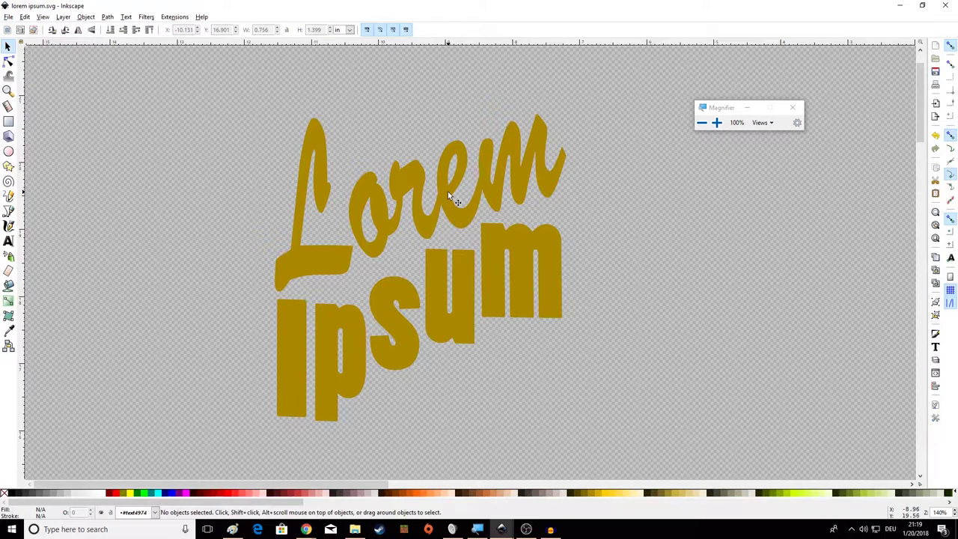
{"action": "left_click", "coordinate": [305, 344]}
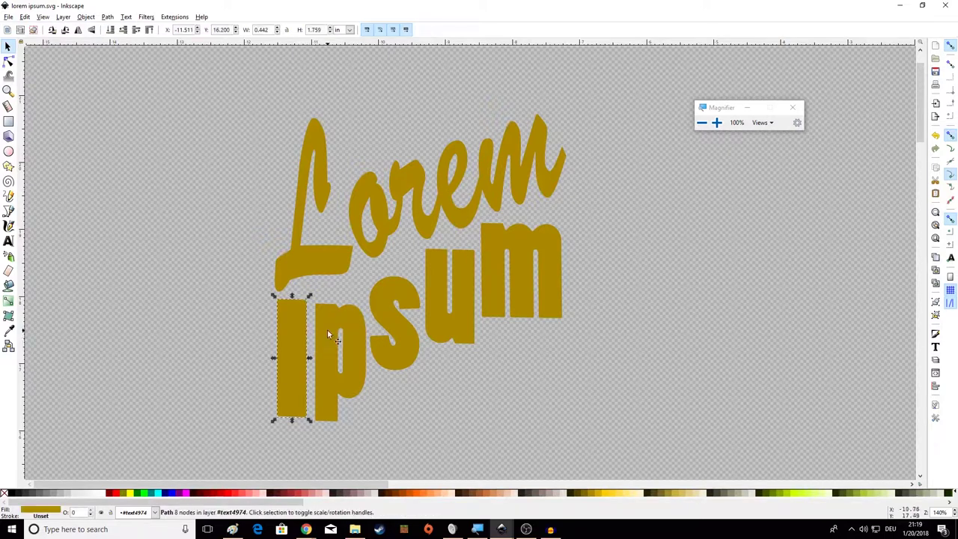
{"action": "left_click", "coordinate": [327, 330]}
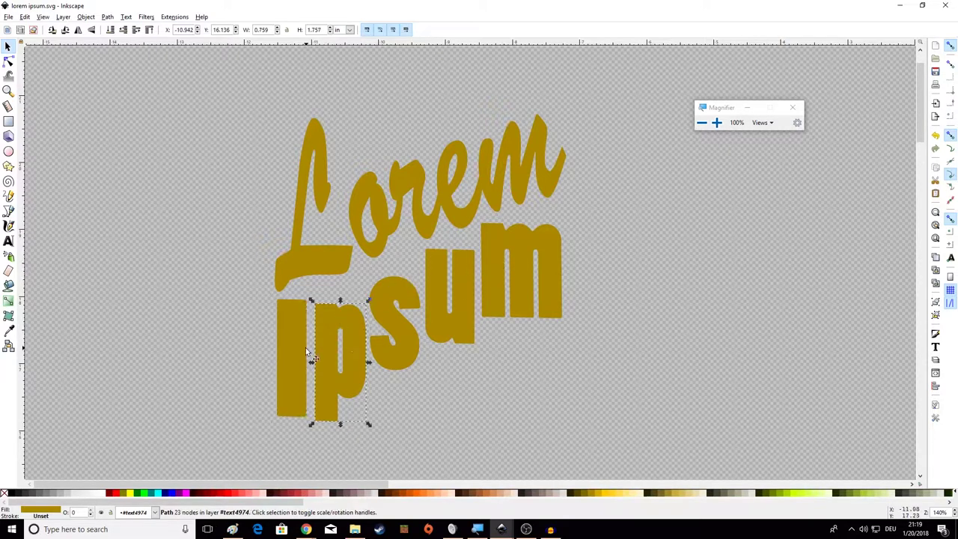
{"action": "left_click", "coordinate": [269, 331]}
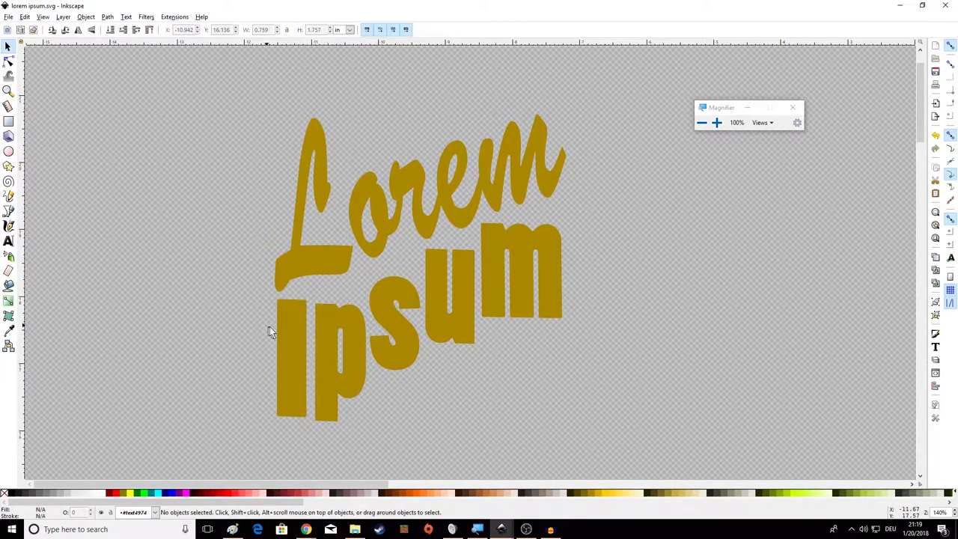
{"action": "left_click", "coordinate": [107, 16]}
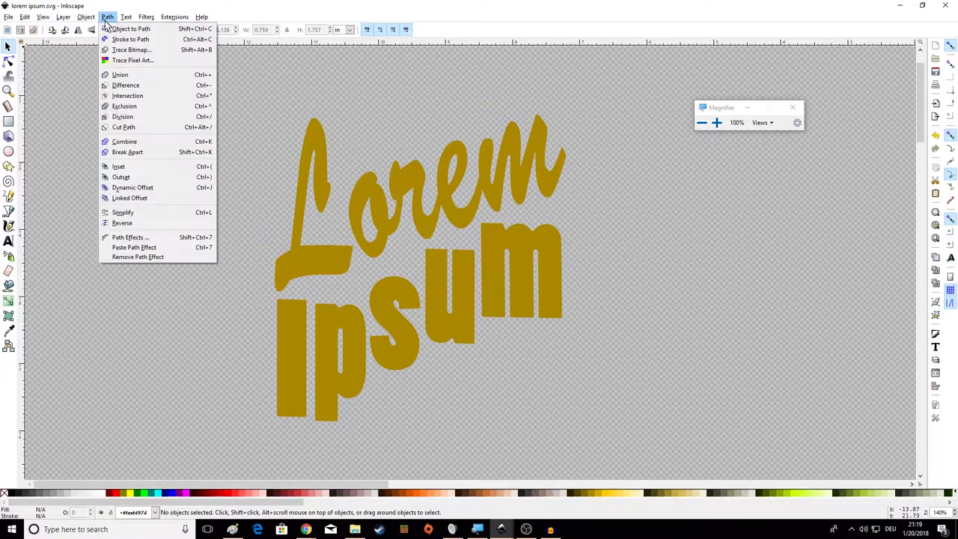
{"action": "left_click", "coordinate": [352, 348]}
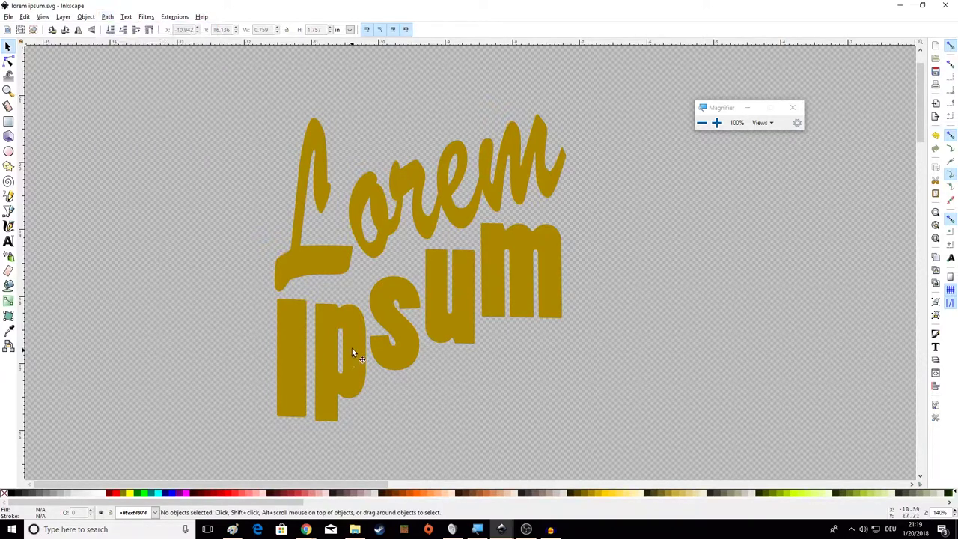
{"action": "left_click", "coordinate": [354, 348]}
{"action": "left_click_drag", "start_coordinate": [320, 349], "coordinate": [596, 277]}
{"action": "left_click", "coordinate": [364, 329]}
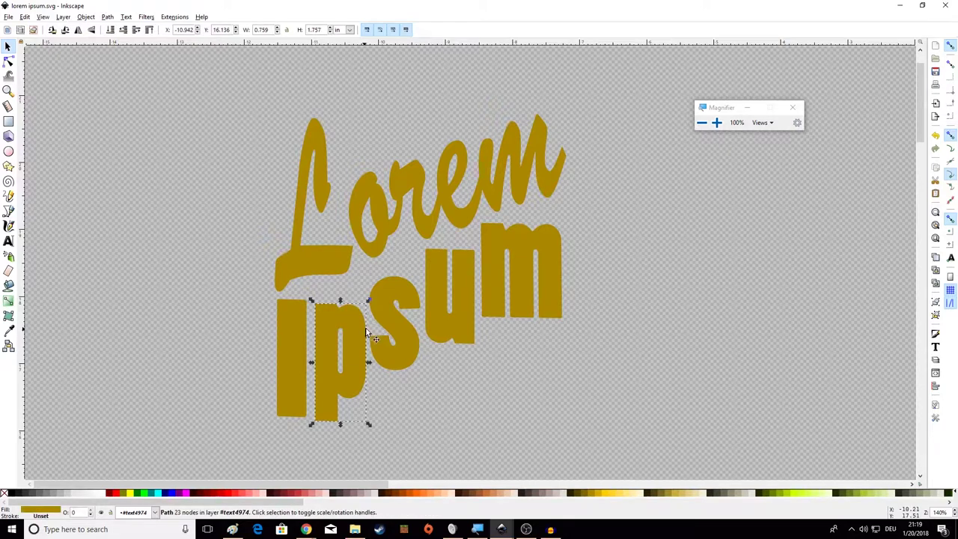
{"action": "left_click", "coordinate": [395, 315]}
{"action": "left_click", "coordinate": [570, 269]}
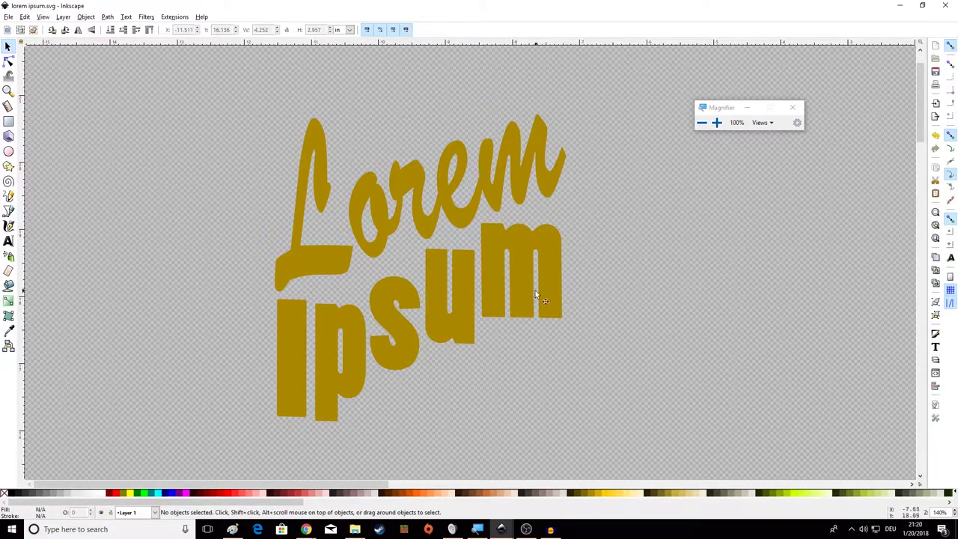
- Select the whole "Ipsum" group, enter it to select the p and the s individually, and clear the selection
{"action": "left_click", "coordinate": [517, 296]}
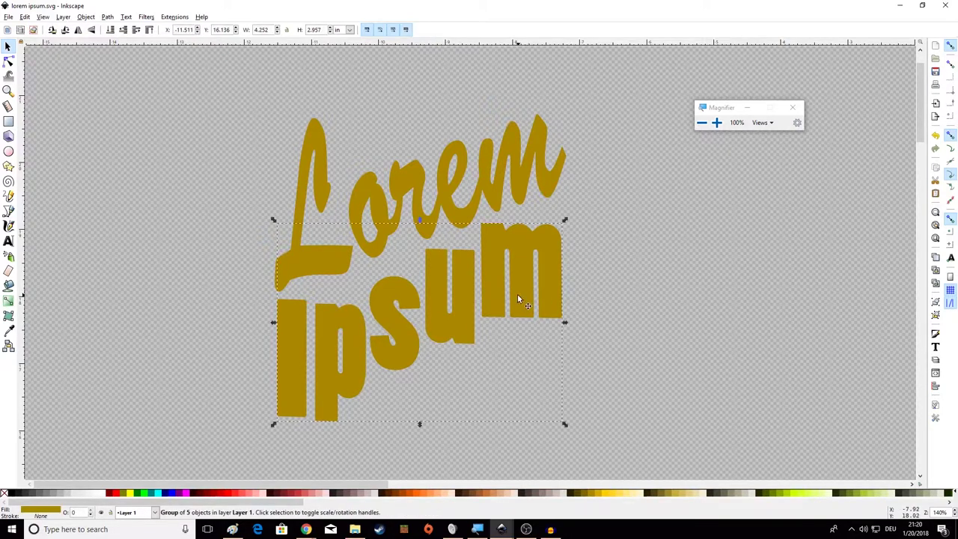
{"action": "double_click", "coordinate": [325, 331]}
{"action": "left_click", "coordinate": [326, 332]}
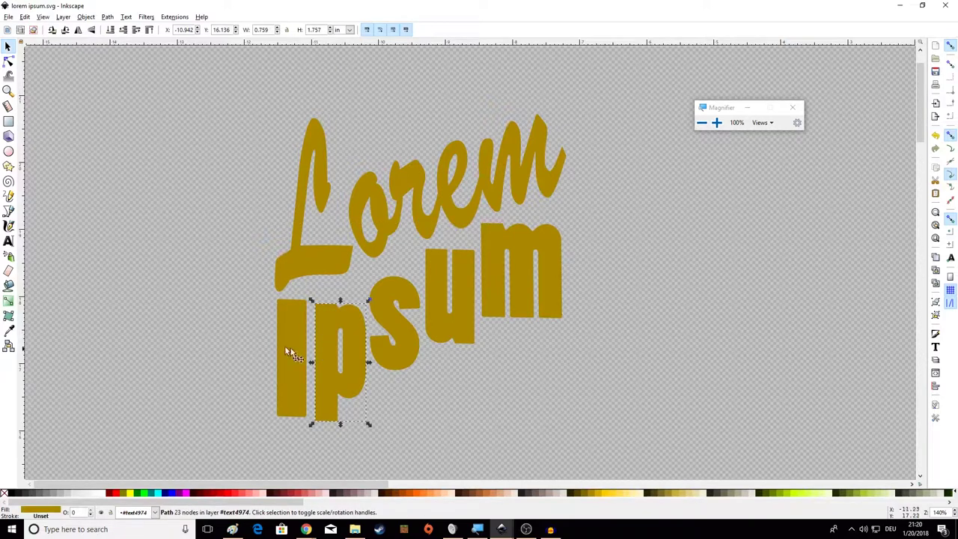
{"action": "left_click", "coordinate": [391, 322]}
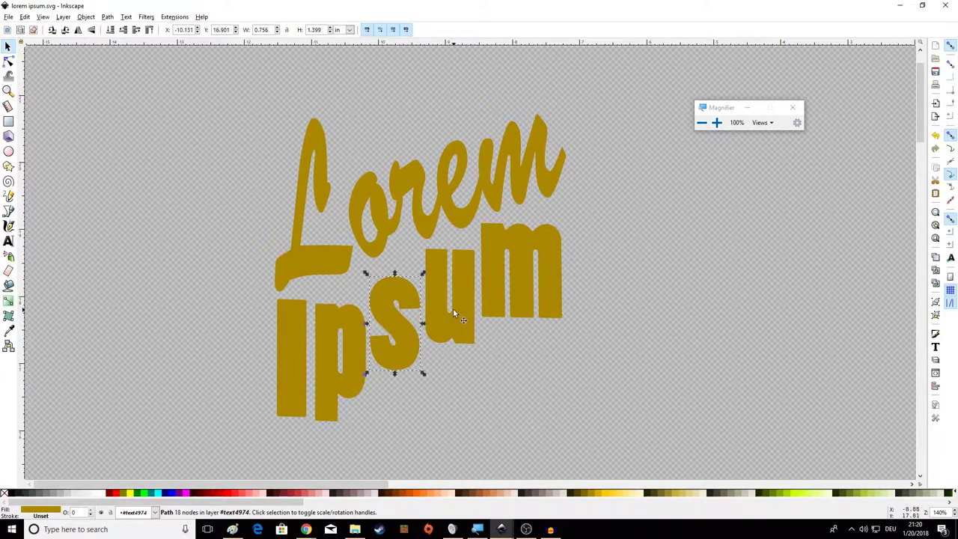
{"action": "left_click", "coordinate": [612, 300]}
- Try moving the whole "Ipsum" group slightly to the right, and undo the move
{"action": "left_click", "coordinate": [555, 303]}
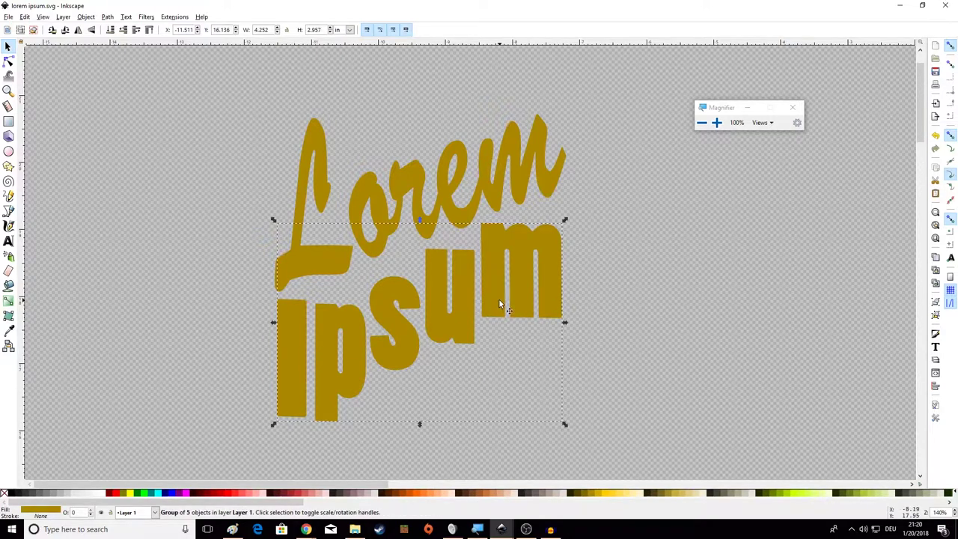
{"action": "mouse_move", "coordinate": [492, 300]}
{"action": "left_mouse_down"}
{"action": "mouse_move", "coordinate": [556, 332]}
{"action": "mouse_move", "coordinate": [505, 330]}
{"action": "mouse_move", "coordinate": [529, 333]}
{"action": "mouse_move", "coordinate": [499, 301]}
{"action": "left_mouse_up"}
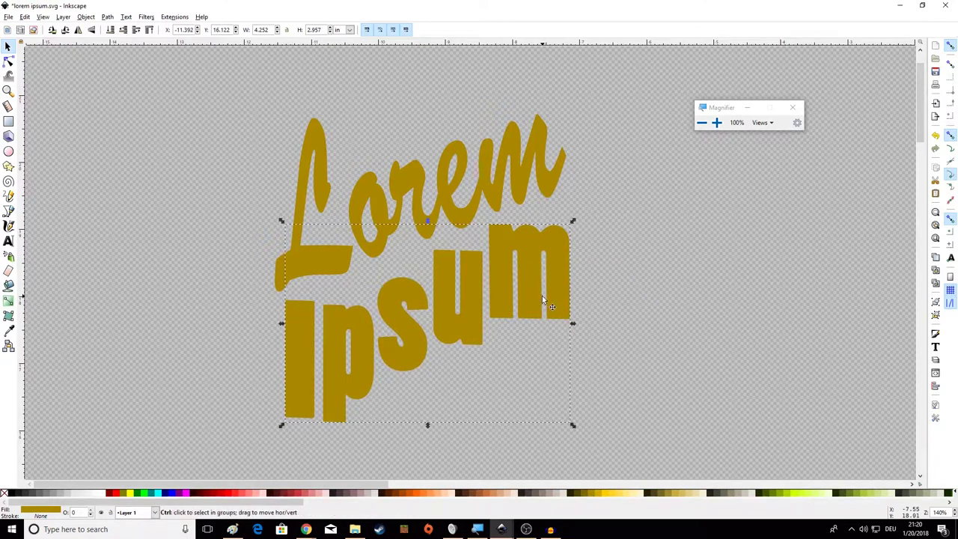
{"action": "key", "text": "ctrl+z"}
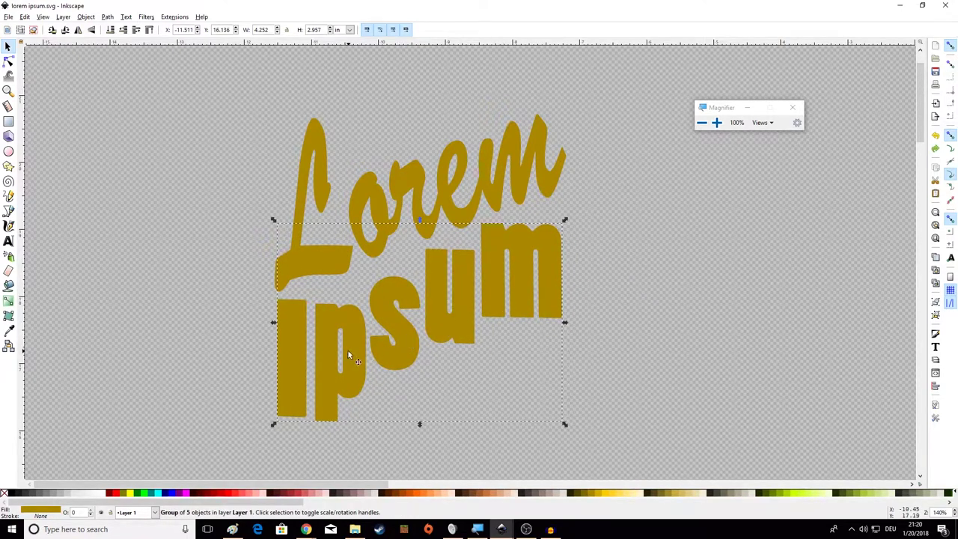
{"action": "key", "text": "Escape"}
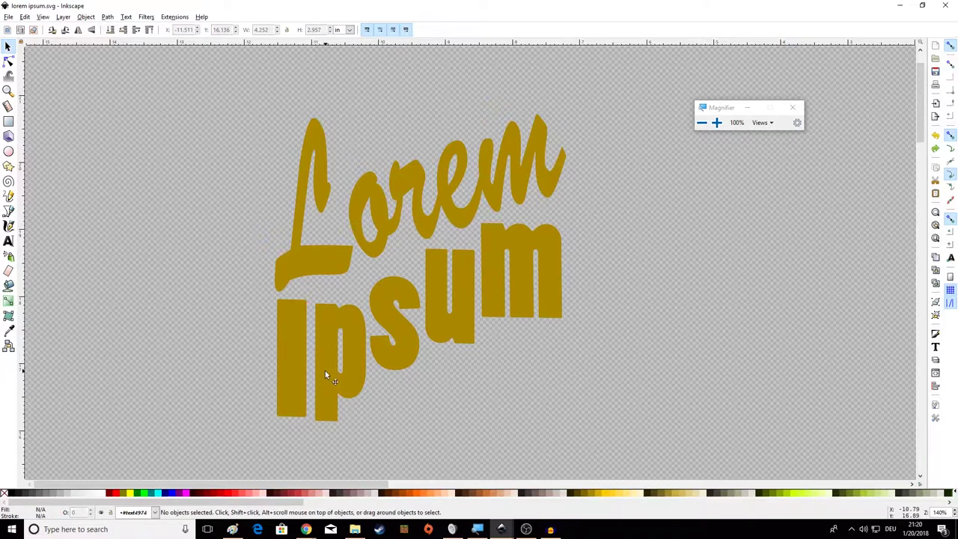
- Select single letters within the "Ipsum" group, try moving the p up beside the L of "Lorem", and undo the move
{"action": "left_click", "coordinate": [325, 370], "text": "ctrl"}
{"action": "left_click", "coordinate": [296, 368], "text": "ctrl"}
{"action": "left_click", "coordinate": [394, 331], "text": "ctrl"}
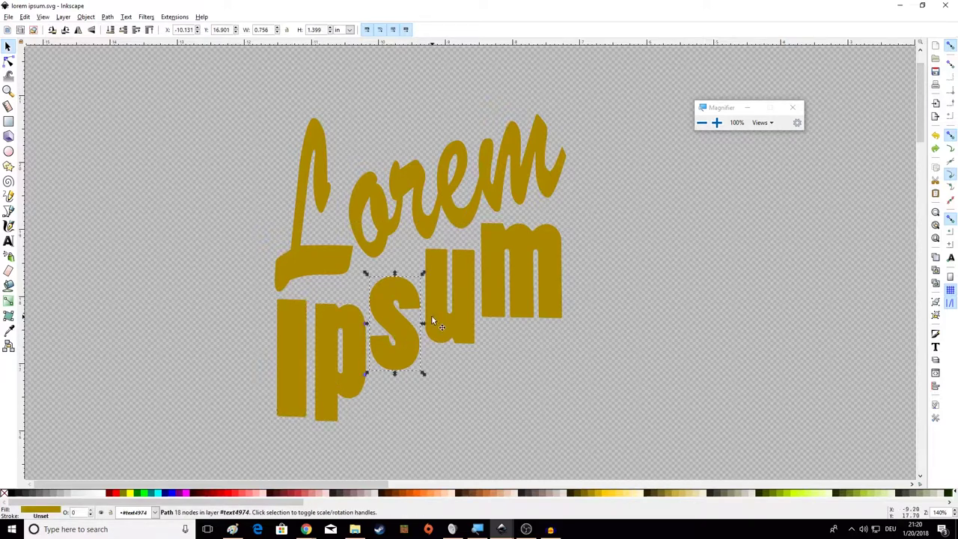
{"action": "left_click", "coordinate": [451, 317], "text": "ctrl"}
{"action": "left_click_drag", "start_coordinate": [354, 380], "coordinate": [371, 135]}
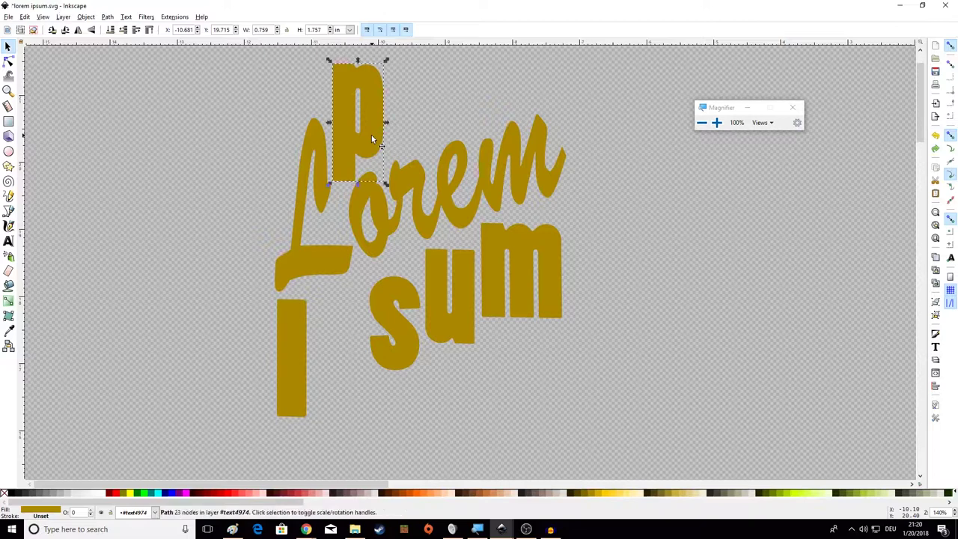
{"action": "left_click", "coordinate": [459, 376]}
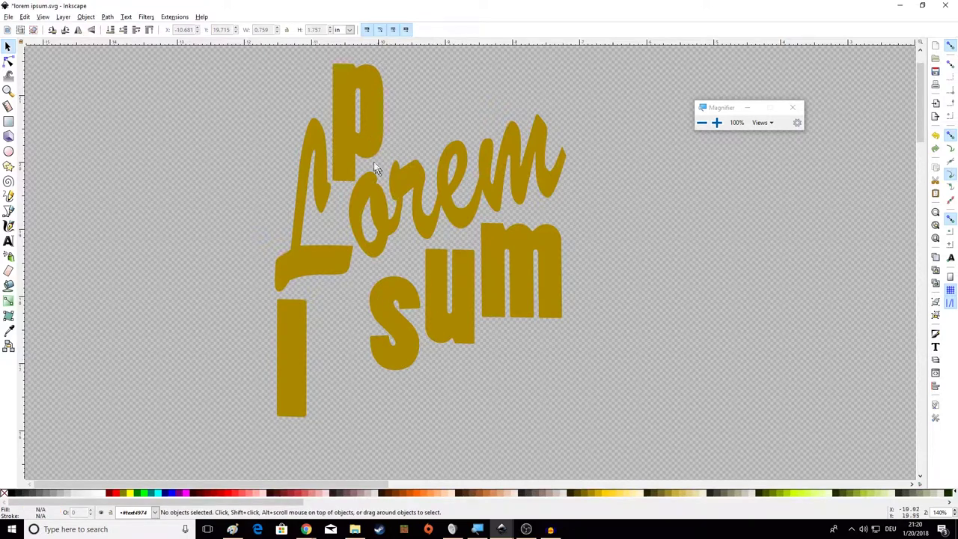
{"action": "key", "text": "ctrl+z"}
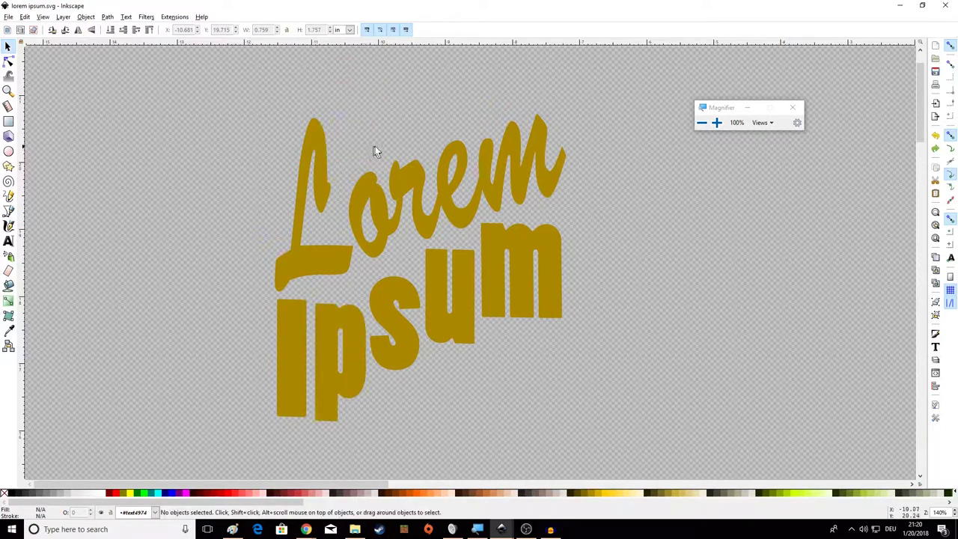
- Raise two letters of "Ipsum" straight up toward "Lorem": the p by about 0.28 in and the s by about 0.16 in
{"action": "left_click", "coordinate": [358, 359]}
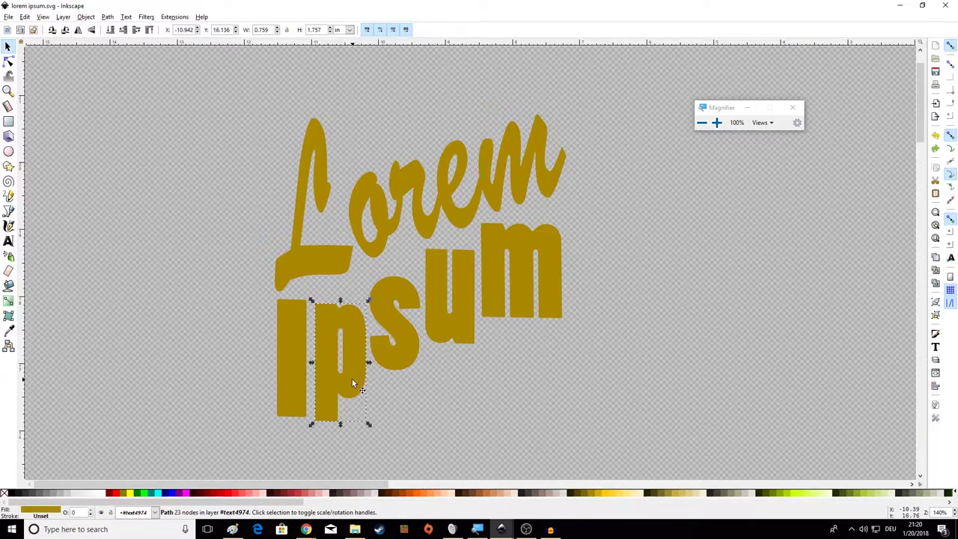
{"action": "left_click_drag", "start_coordinate": [352, 383], "coordinate": [348, 362]}
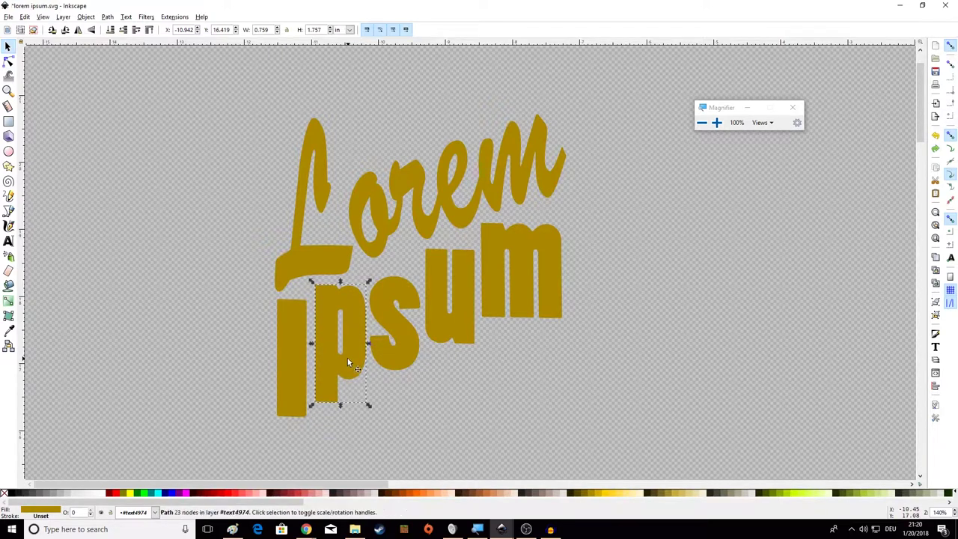
{"action": "left_click", "coordinate": [444, 367]}
{"action": "left_click", "coordinate": [397, 355]}
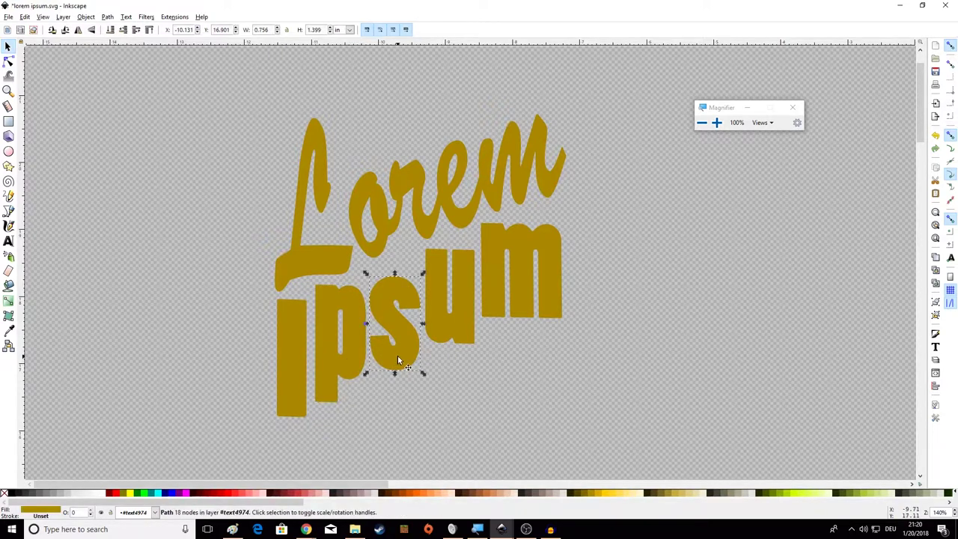
{"action": "left_click_drag", "start_coordinate": [406, 359], "coordinate": [405, 347]}
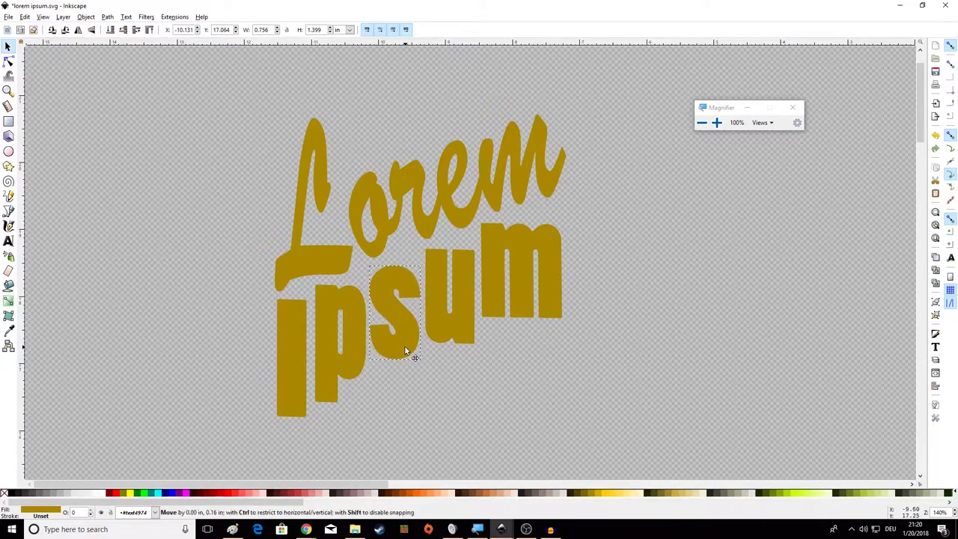
- Nudge the letter u of "Ipsum" up by about 0.01 in
{"action": "left_click", "coordinate": [463, 330]}
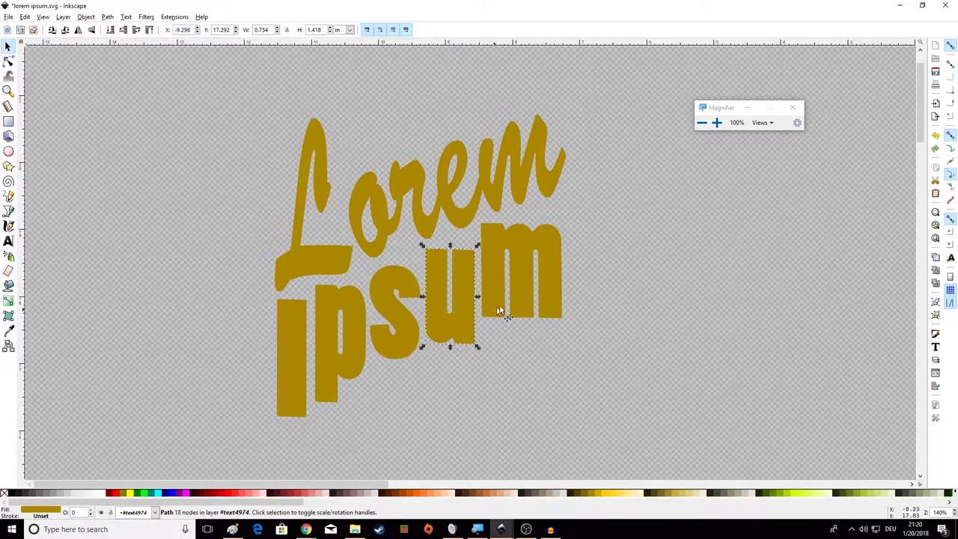
{"action": "left_click", "coordinate": [519, 294]}
{"action": "left_click", "coordinate": [454, 324]}
{"action": "left_click_drag", "start_coordinate": [445, 330], "coordinate": [447, 326]}
{"action": "left_click", "coordinate": [617, 343]}
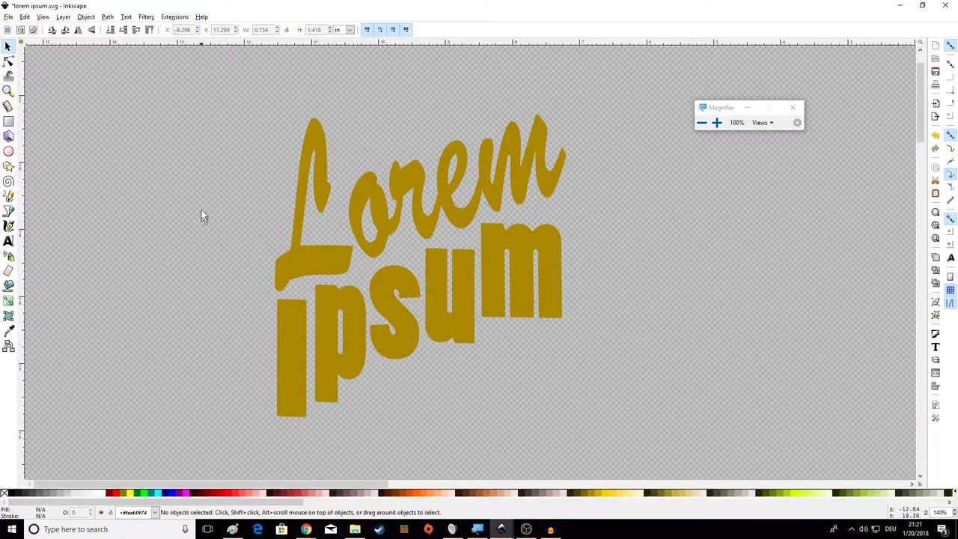
- Stretch the m of "Ipsum" downward to a height of about 1.82 in, level with the bottom of the u
{"action": "left_click", "coordinate": [527, 319]}
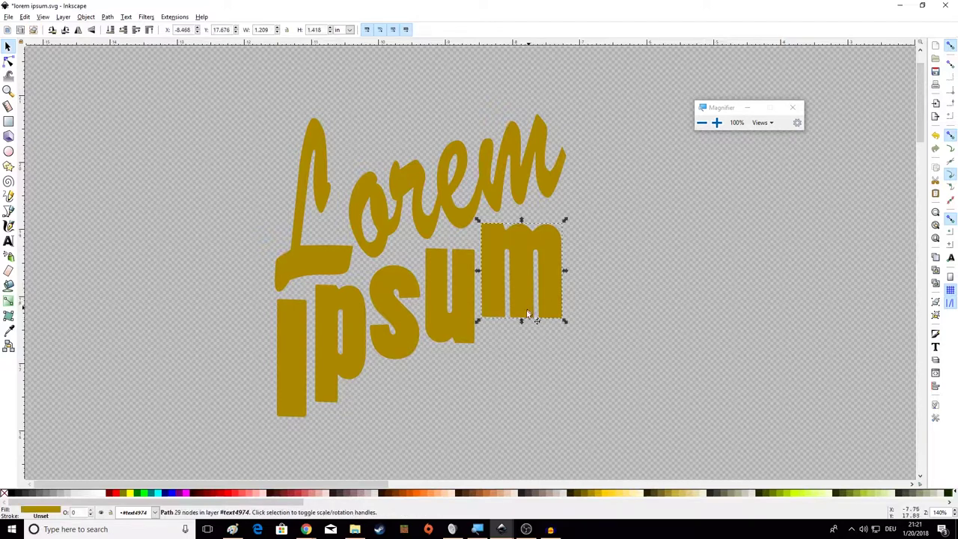
{"action": "left_click_drag", "start_coordinate": [521, 320], "coordinate": [514, 347]}
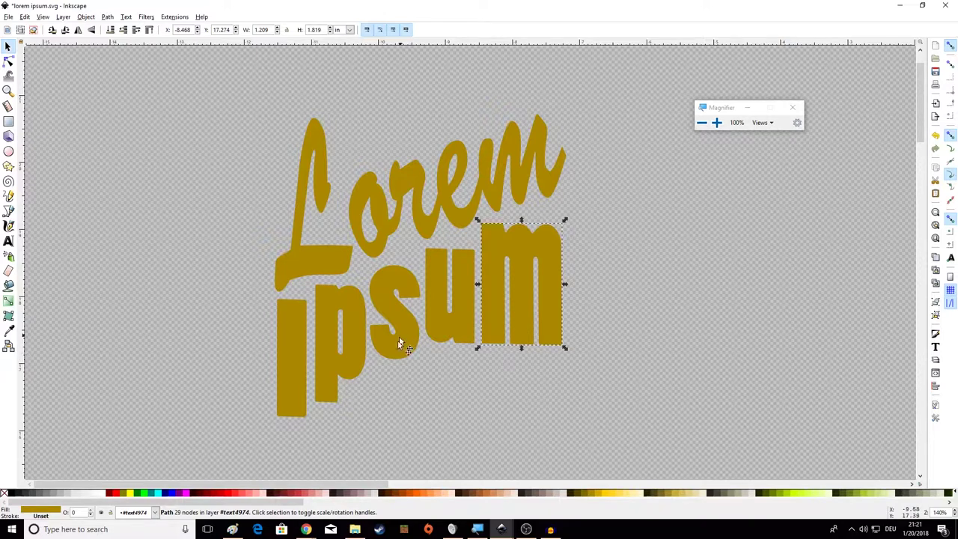
{"action": "left_click", "coordinate": [384, 386]}
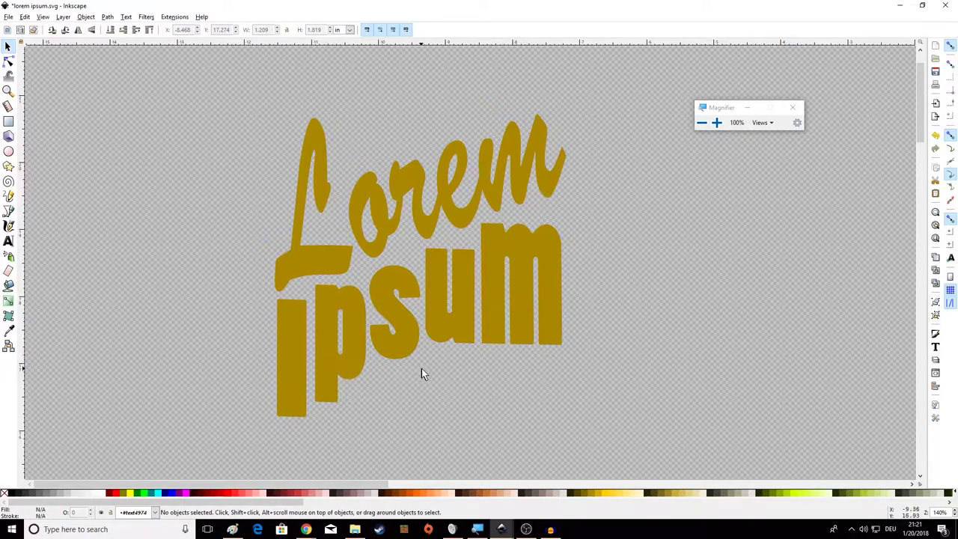
- Squash the letter u of "Ipsum" from its top edge down to a height of about 0.46 in
{"action": "left_click", "coordinate": [456, 322]}
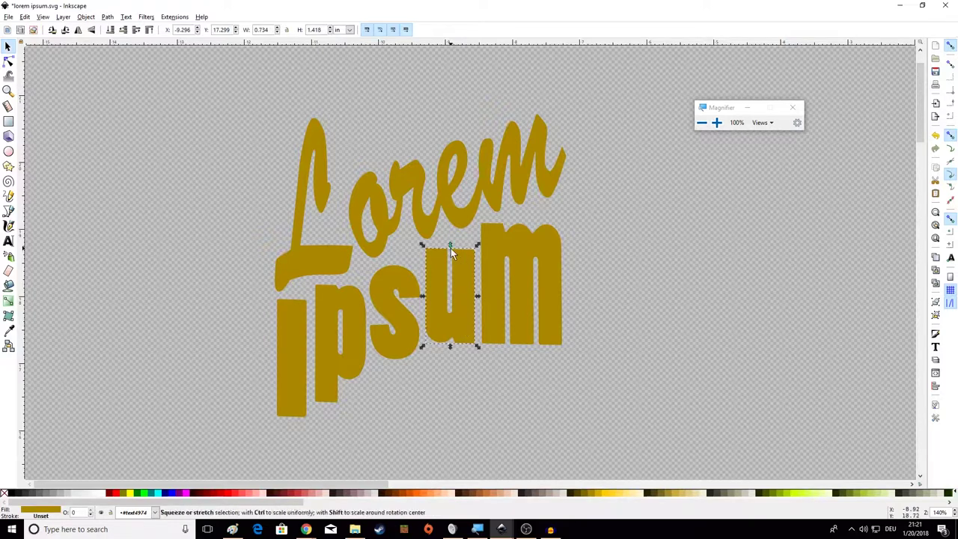
{"action": "left_click_drag", "start_coordinate": [450, 248], "coordinate": [451, 310]}
{"action": "left_click", "coordinate": [481, 383]}
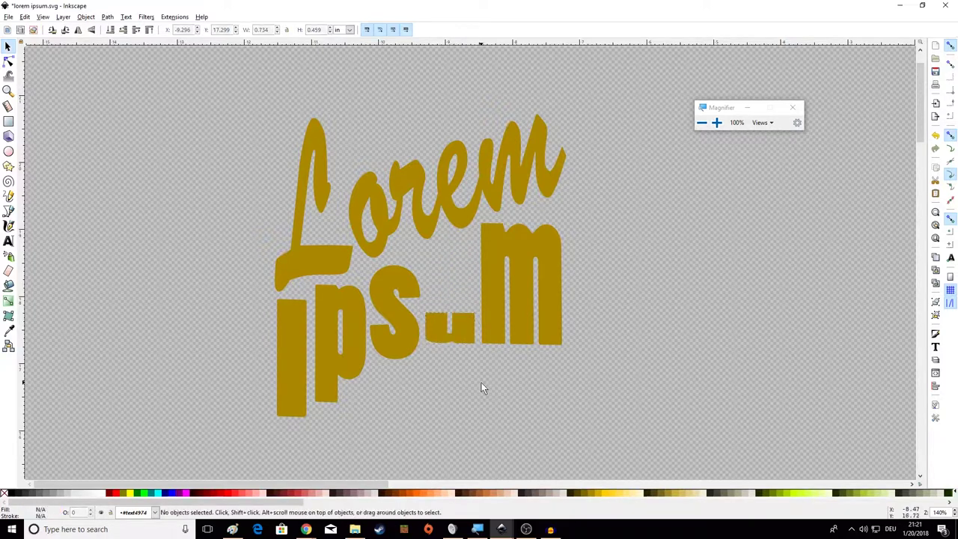
- Rotate the letter s of "Ipsum" by about 90 degrees and place it above the flattened u
{"action": "left_click", "coordinate": [380, 302]}
{"action": "left_click", "coordinate": [382, 305]}
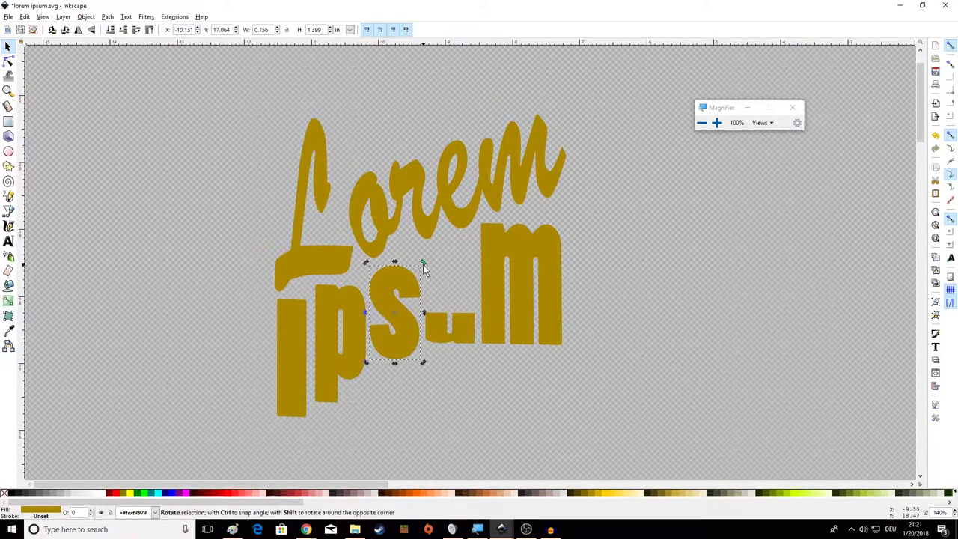
{"action": "left_click_drag", "start_coordinate": [423, 267], "coordinate": [432, 297]}
{"action": "left_click", "coordinate": [370, 367]}
- Lay the letter p on its side by rotating it counterclockwise, place it between the I and the u, and tilt it slightly clockwise
{"action": "left_click", "coordinate": [363, 358]}
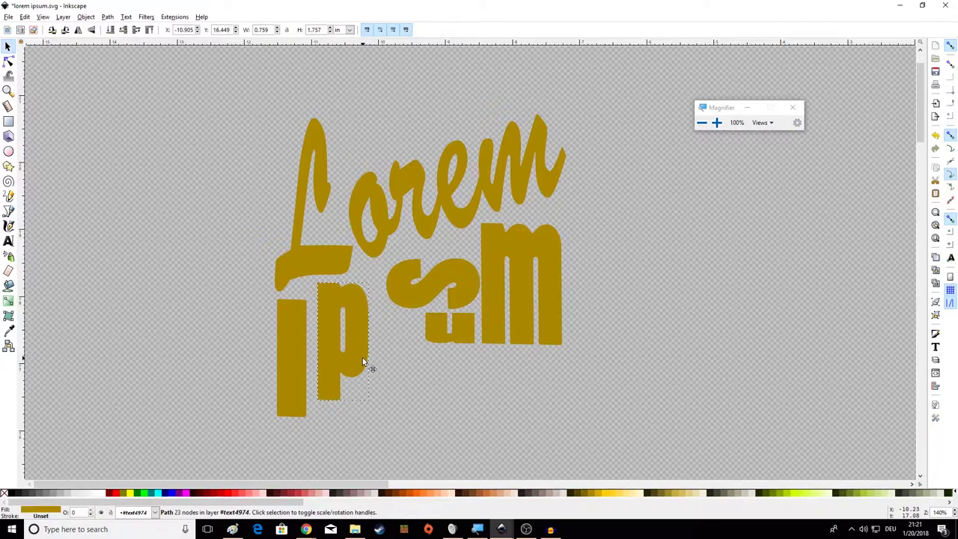
{"action": "left_click_drag", "start_coordinate": [362, 357], "coordinate": [381, 364]}
{"action": "left_click", "coordinate": [378, 367]}
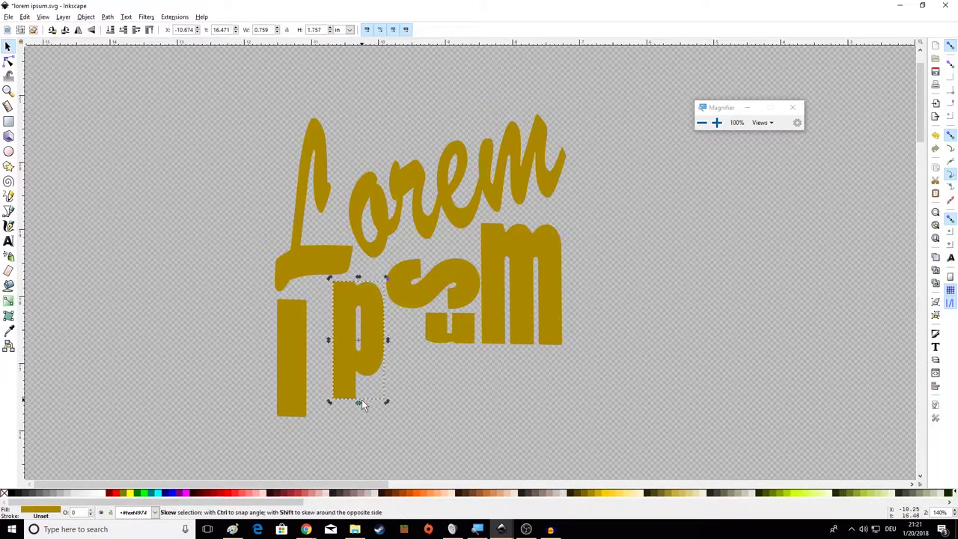
{"action": "left_click_drag", "start_coordinate": [387, 403], "coordinate": [421, 325]}
{"action": "left_click_drag", "start_coordinate": [381, 352], "coordinate": [382, 327]}
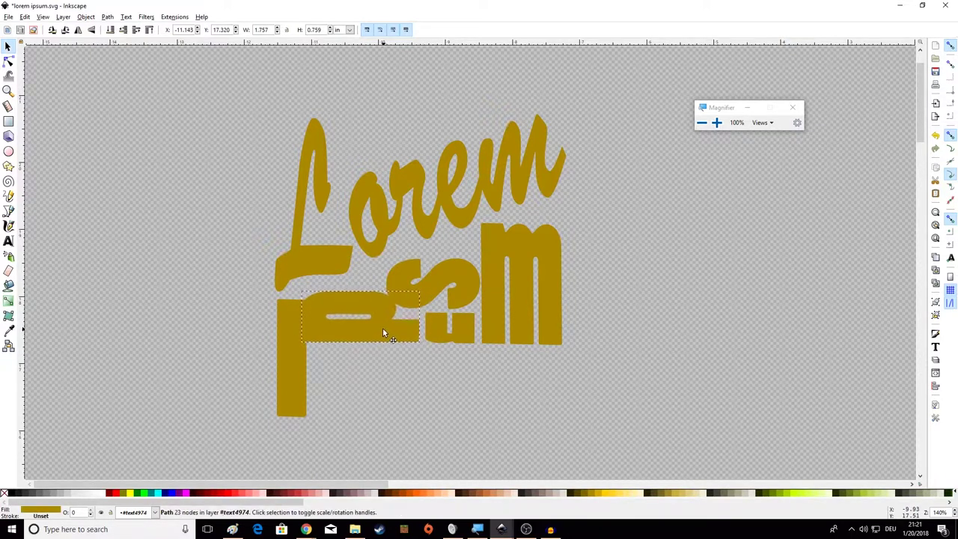
{"action": "left_click", "coordinate": [313, 316]}
{"action": "left_click_drag", "start_coordinate": [298, 320], "coordinate": [323, 286]}
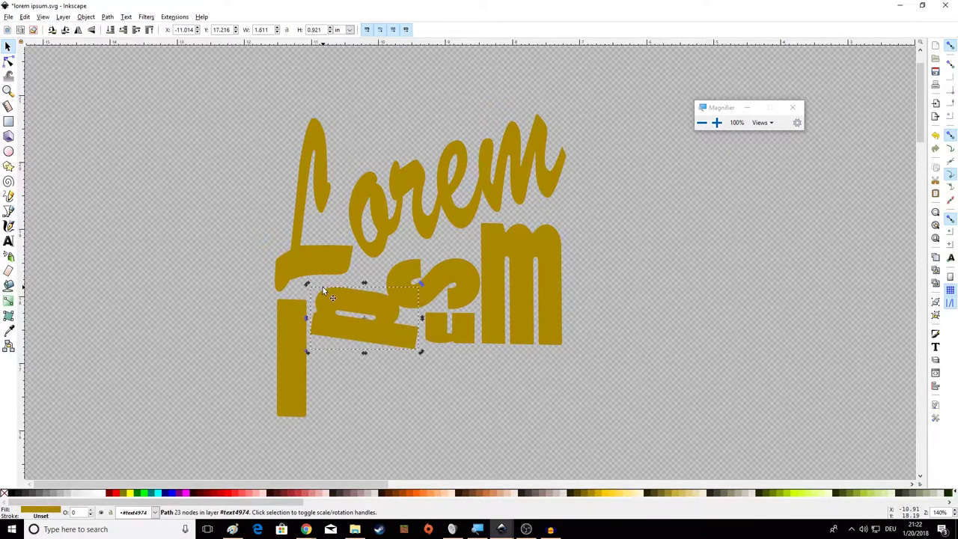
- Undo the tilt of the letter p in "Ipsum" and narrow the p from the end facing the u
{"action": "key", "text": "ctrl+z"}
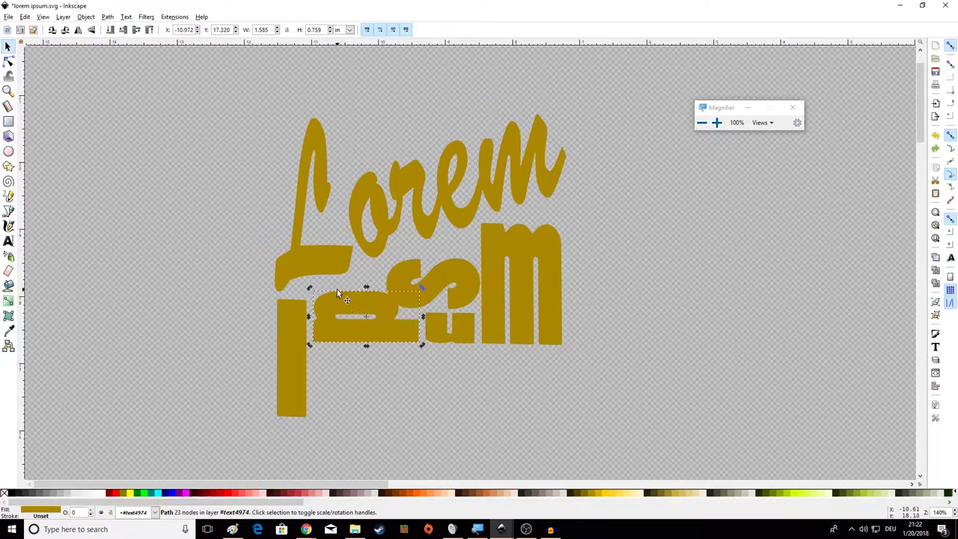
{"action": "left_click", "coordinate": [409, 332]}
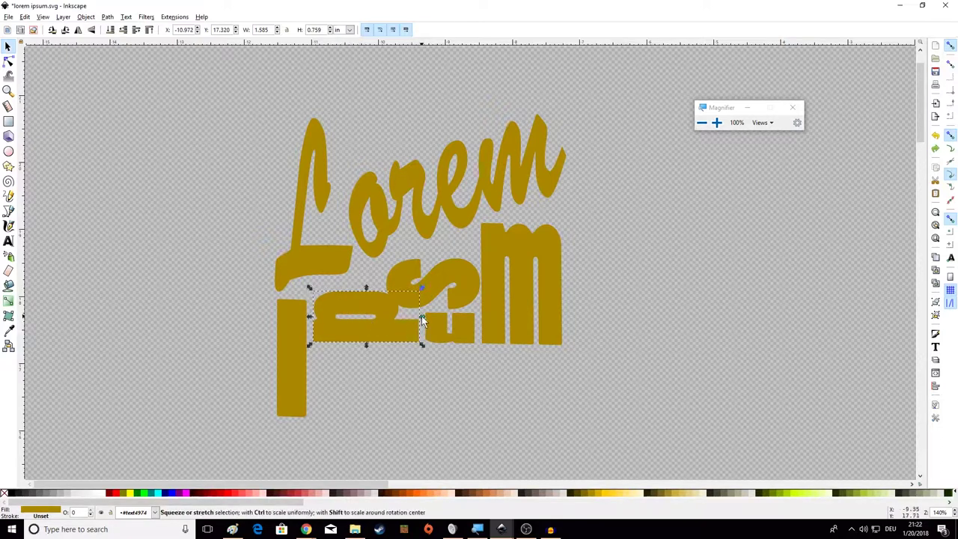
{"action": "left_click_drag", "start_coordinate": [423, 316], "coordinate": [411, 332]}
- Widen the letter u of "Ipsum" toward the p to a width of about 0.95 in
{"action": "left_click", "coordinate": [428, 325]}
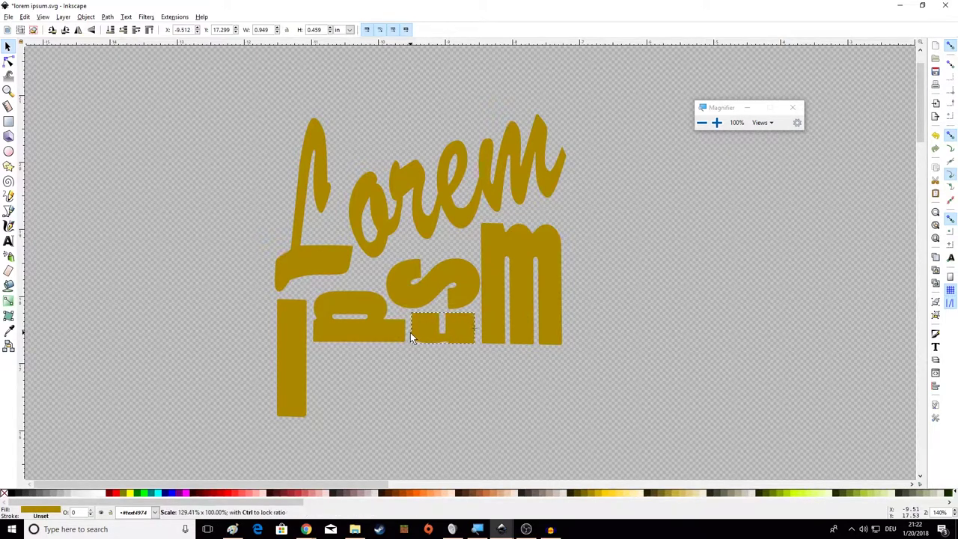
{"action": "left_click", "coordinate": [346, 364]}
- Squash the letter I of "Ipsum" from its bottom edge to a height of about 0.63 in, level with the p
{"action": "left_click", "coordinate": [295, 372]}
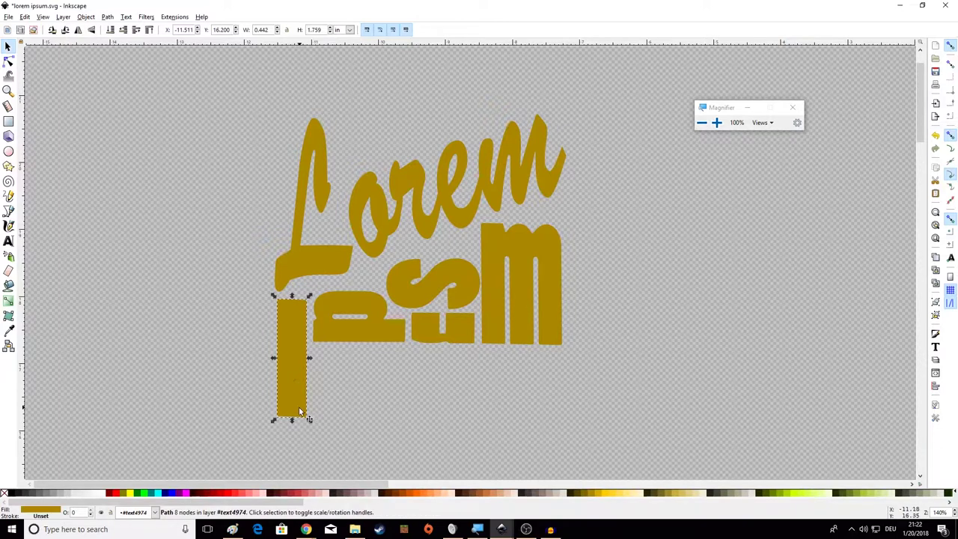
{"action": "left_click", "coordinate": [364, 385]}
{"action": "left_click", "coordinate": [298, 397]}
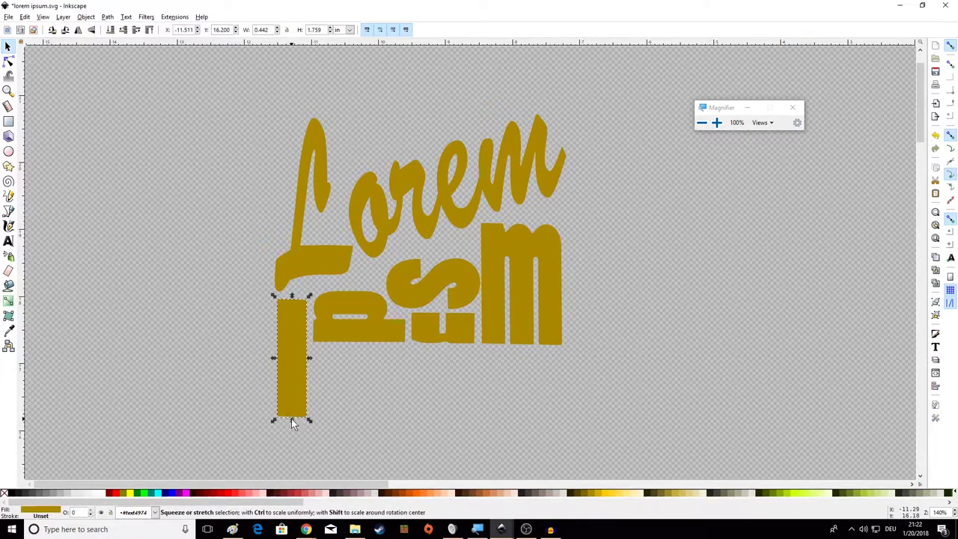
{"action": "left_click_drag", "start_coordinate": [292, 422], "coordinate": [302, 343]}
{"action": "left_click", "coordinate": [395, 369]}
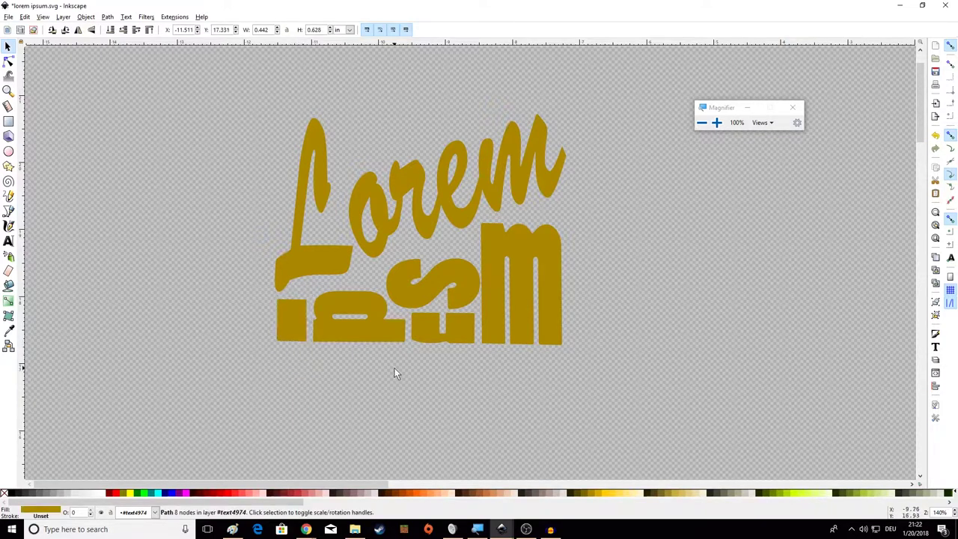
- Move the "Lorem" text slightly down, closer to the "Ipsum" letters
{"action": "left_click", "coordinate": [378, 198]}
{"action": "left_click_drag", "start_coordinate": [372, 217], "coordinate": [374, 221]}
{"action": "left_click", "coordinate": [674, 244]}
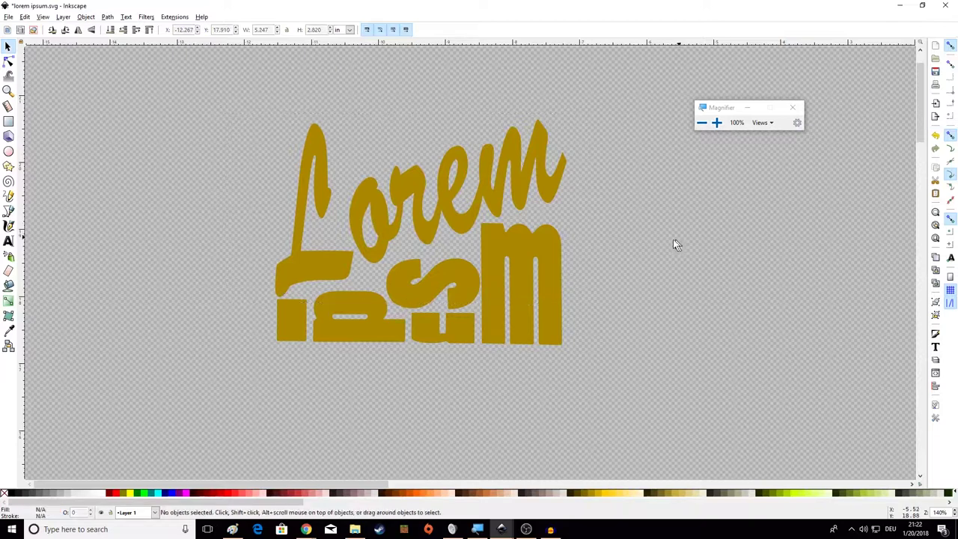
- Enter the "Ipsum" group to select the letter s on its own, and leave the group again
{"action": "left_click", "coordinate": [424, 283]}
{"action": "left_click", "coordinate": [717, 298]}
{"action": "double_click", "coordinate": [482, 285]}
{"action": "left_click", "coordinate": [434, 292]}
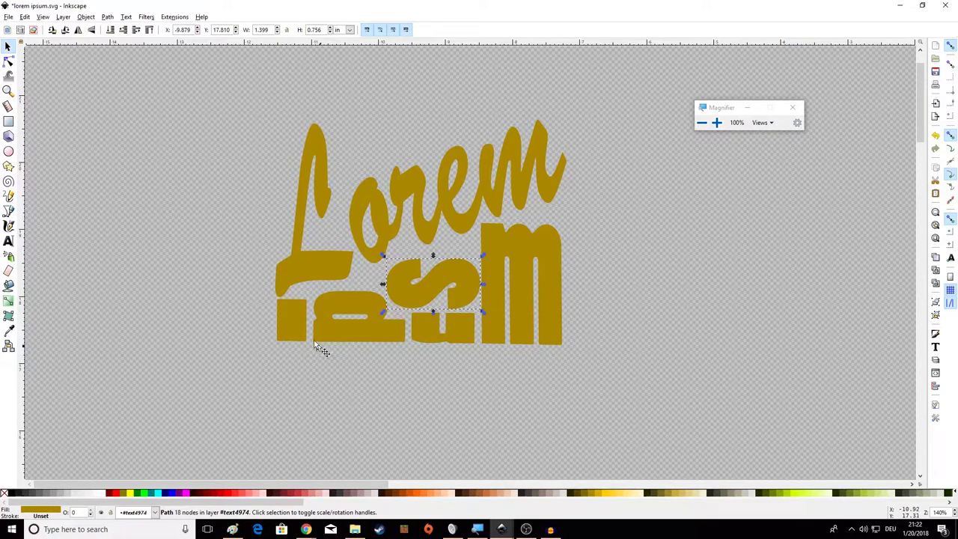
{"action": "left_click", "coordinate": [95, 207]}
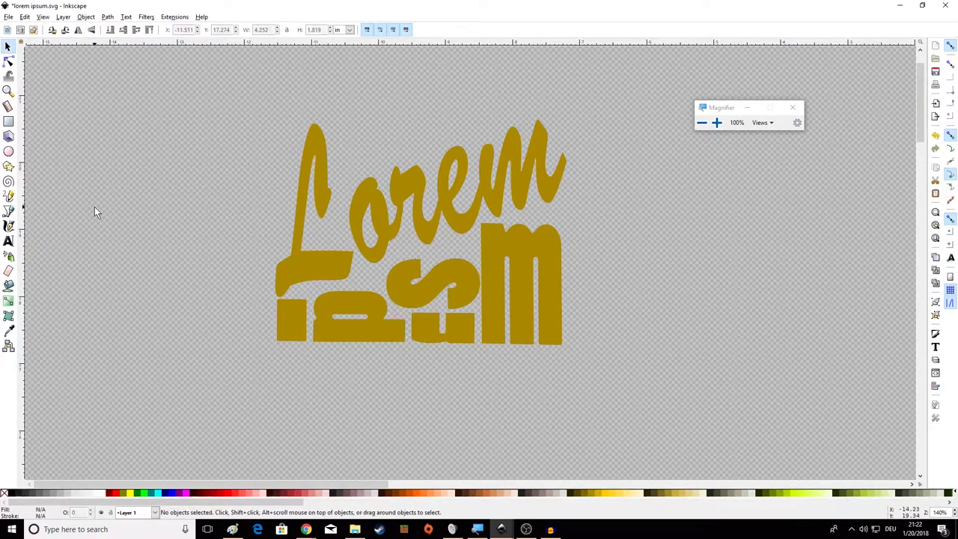
- Move the whole "Ipsum" group slightly right and up, to about X -11.24, Y 17.33 in
{"action": "left_click", "coordinate": [385, 313]}
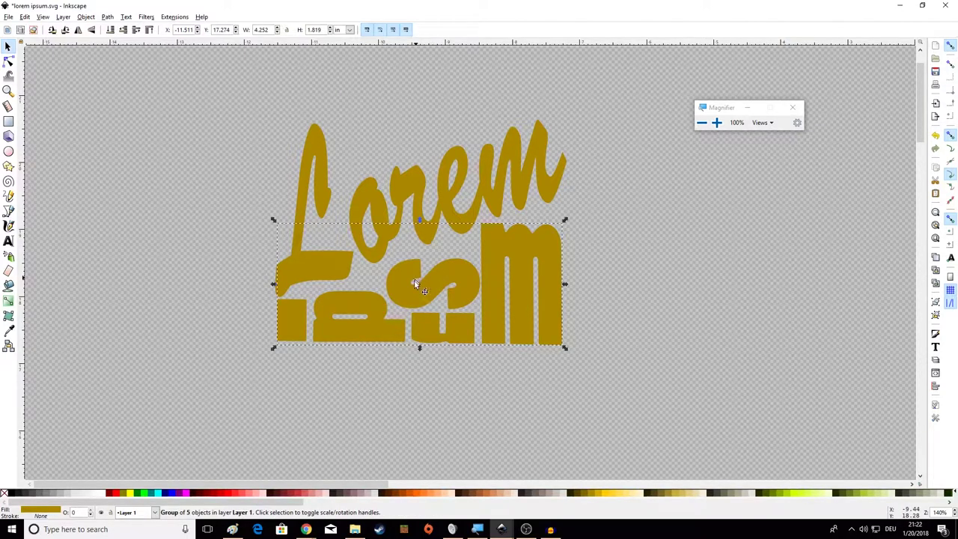
{"action": "left_click_drag", "start_coordinate": [415, 279], "coordinate": [451, 281]}
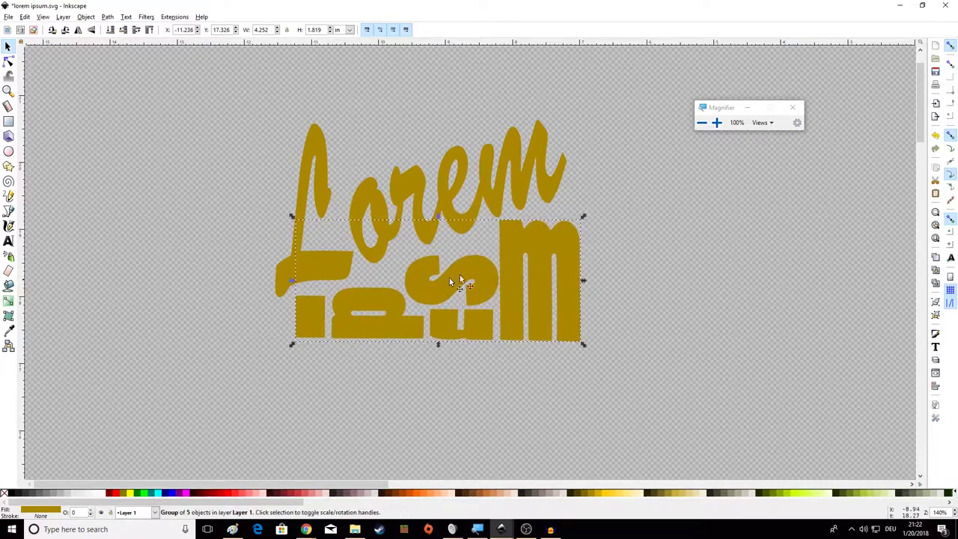
{"action": "left_click", "coordinate": [641, 277]}
- Select "Lorem" and the "Ipsum" group together with a selection box around both, and clear the selection
{"action": "left_click_drag", "start_coordinate": [168, 74], "coordinate": [699, 423]}
{"action": "left_click", "coordinate": [677, 412]}
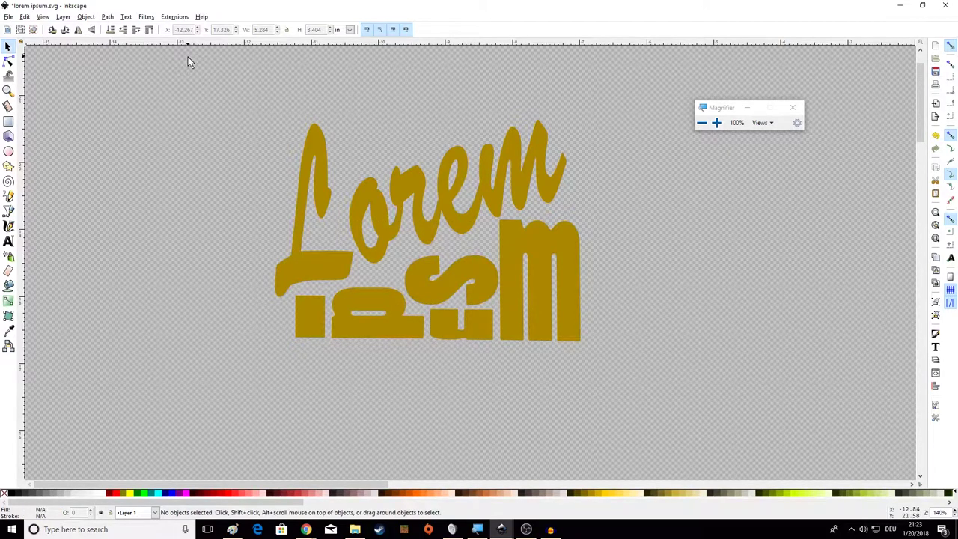
{"action": "left_click_drag", "start_coordinate": [188, 58], "coordinate": [803, 461]}
{"action": "left_click", "coordinate": [715, 346]}
- Select the "Lorem" text together with the "Ipsum" group and group them into one object
{"action": "left_click", "coordinate": [508, 164]}
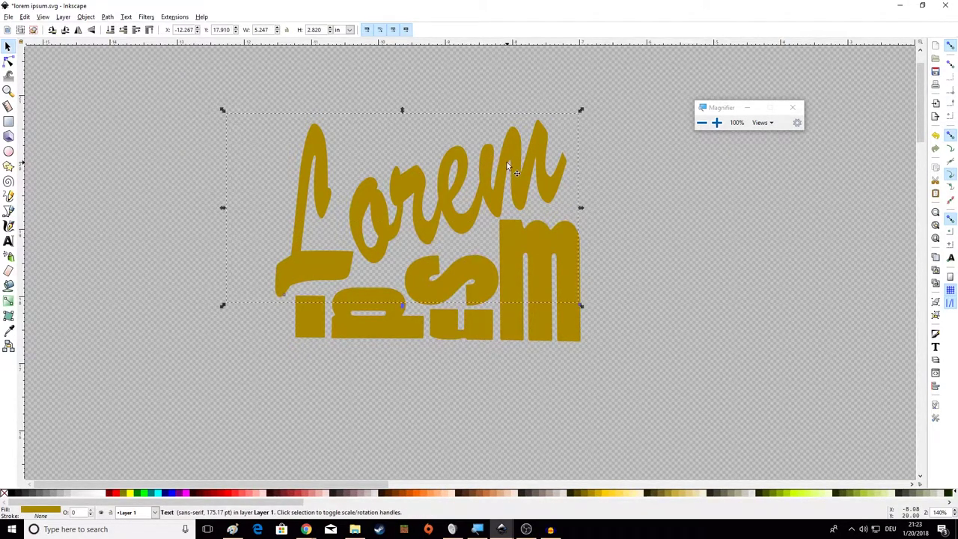
{"action": "key", "text": "shift"}
{"action": "left_click", "coordinate": [533, 330], "text": "shift"}
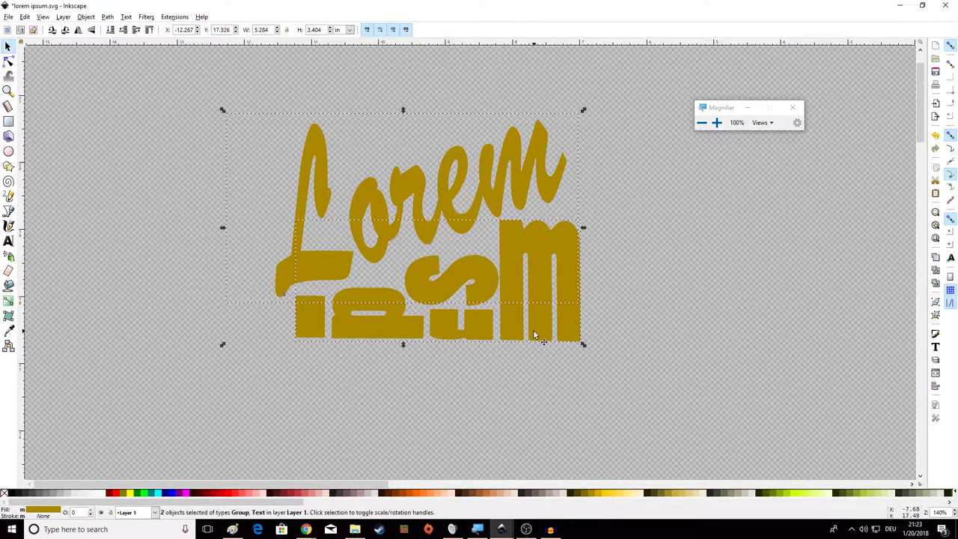
{"action": "left_click", "coordinate": [88, 18]}
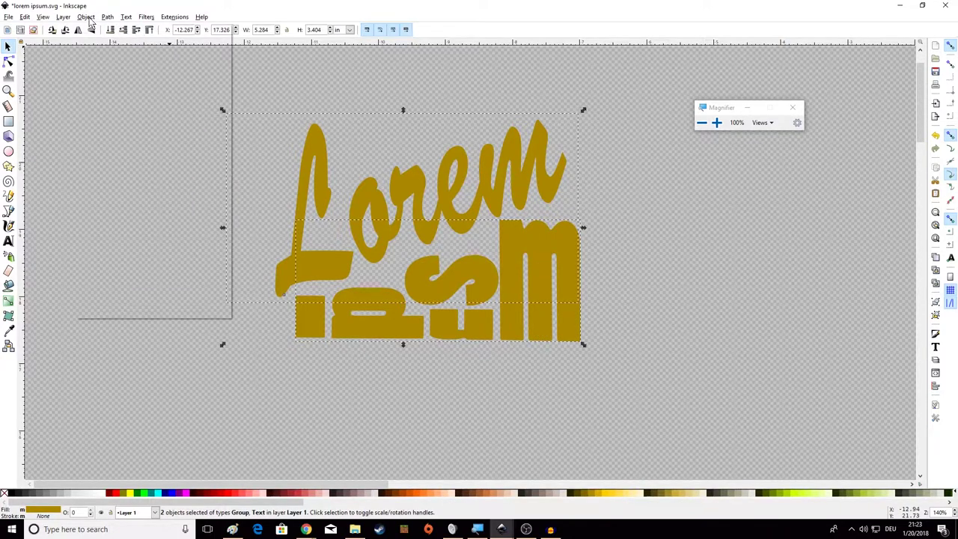
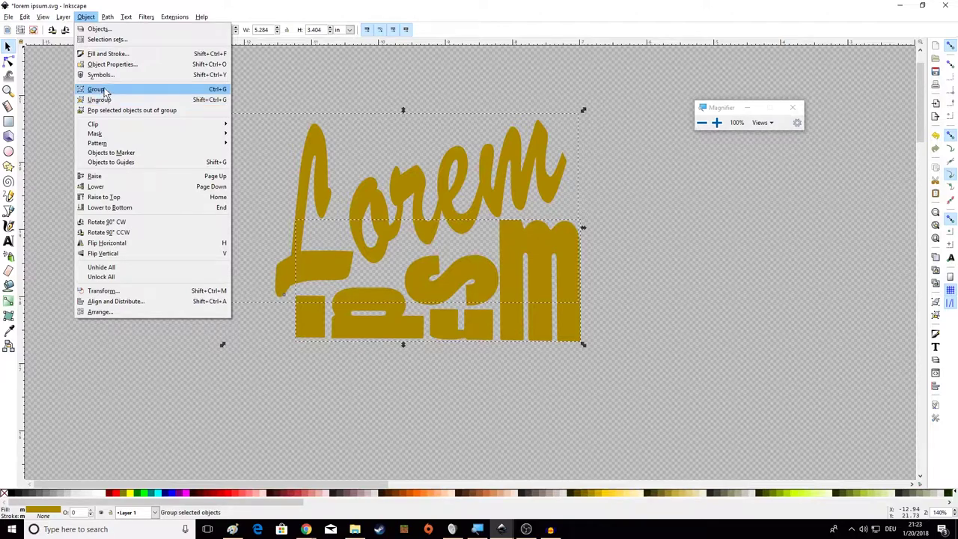
{"action": "left_click", "coordinate": [97, 89]}
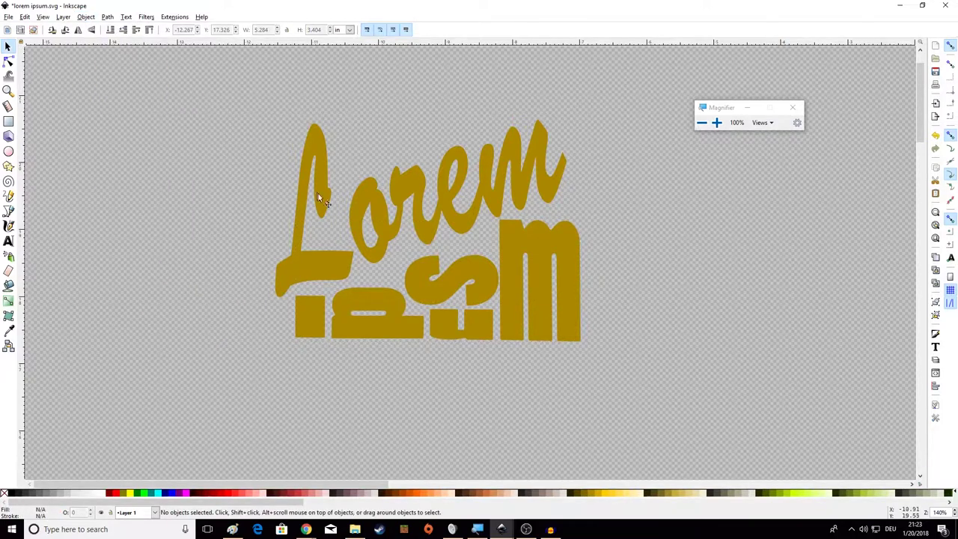
- Move the combined "Lorem Ipsum" group down and left, to about X -13.2, Y 16.8 in
{"action": "left_click_drag", "start_coordinate": [319, 194], "coordinate": [487, 266]}
{"action": "left_click", "coordinate": [658, 273]}
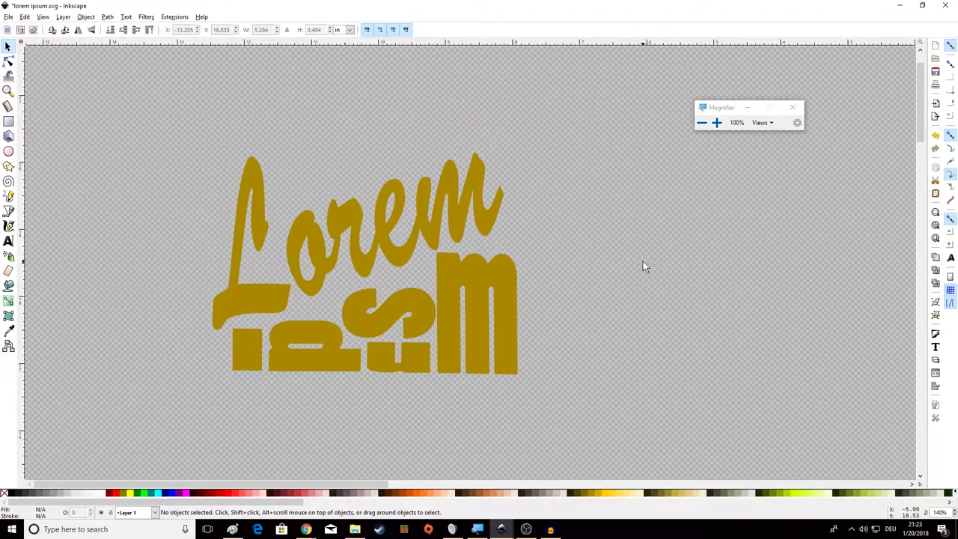
{"action": "scroll", "coordinate": [641, 261], "scroll_direction": "down", "scroll_amount": 2}
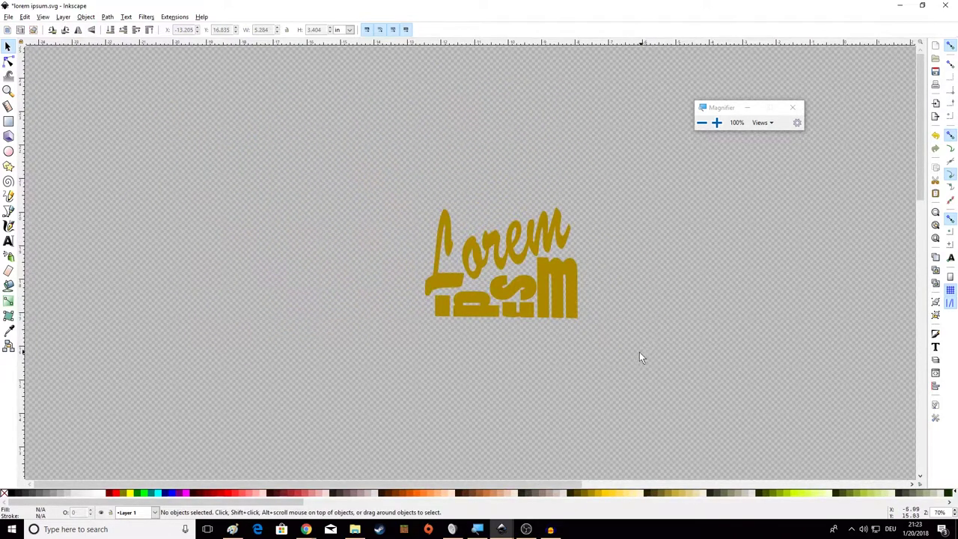
{"action": "key", "text": "space"}
{"action": "left_click_drag", "start_coordinate": [642, 325], "coordinate": [494, 274]}
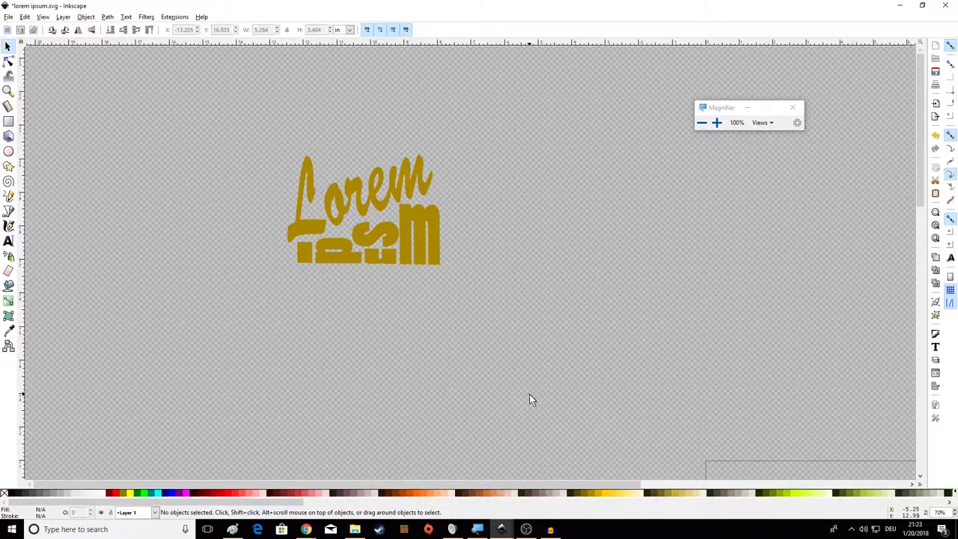
- Switch to Chrome and search the web for "sportswear" in a new tab
{"action": "mouse_move", "coordinate": [306, 529]}
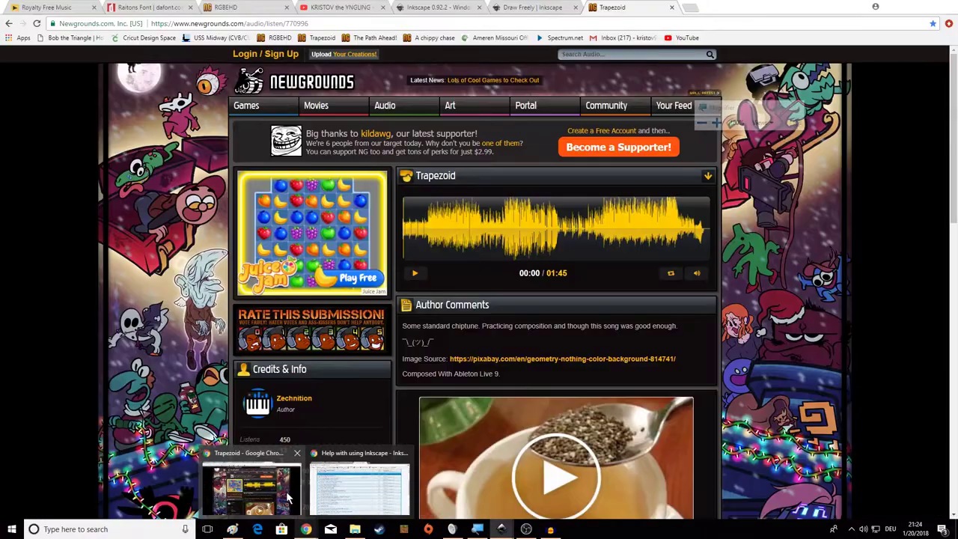
{"action": "left_click", "coordinate": [250, 487]}
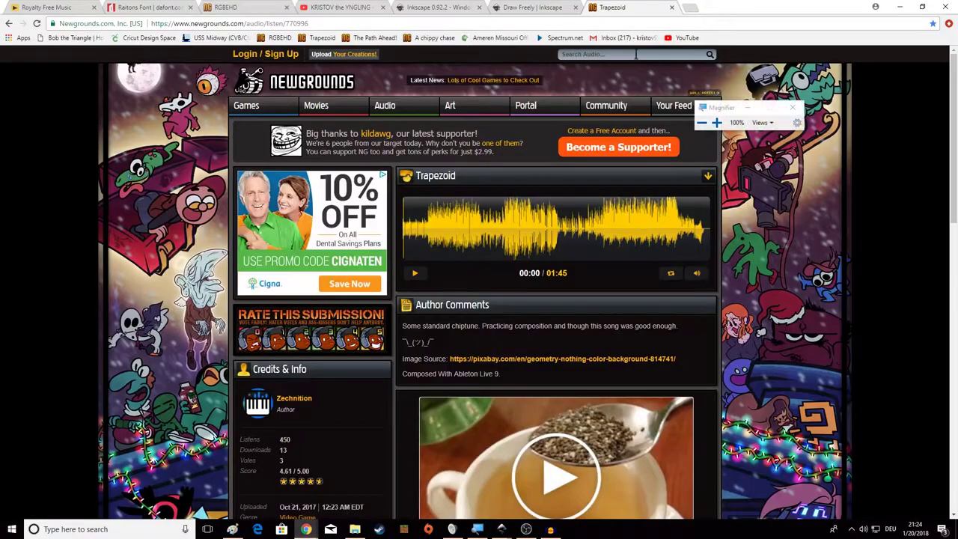
{"action": "left_click", "coordinate": [693, 8]}
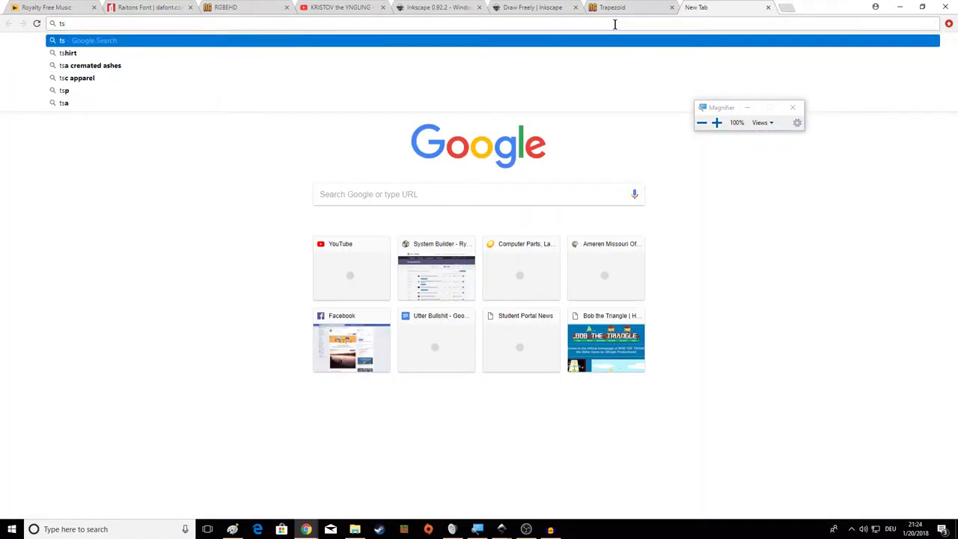
{"action": "type", "text": "sportswe"}
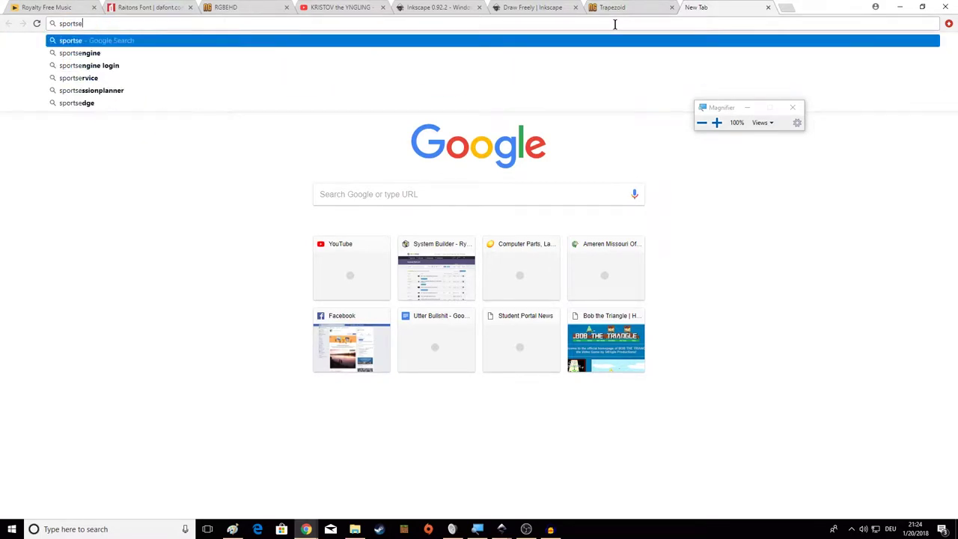
{"action": "key", "text": "Return"}
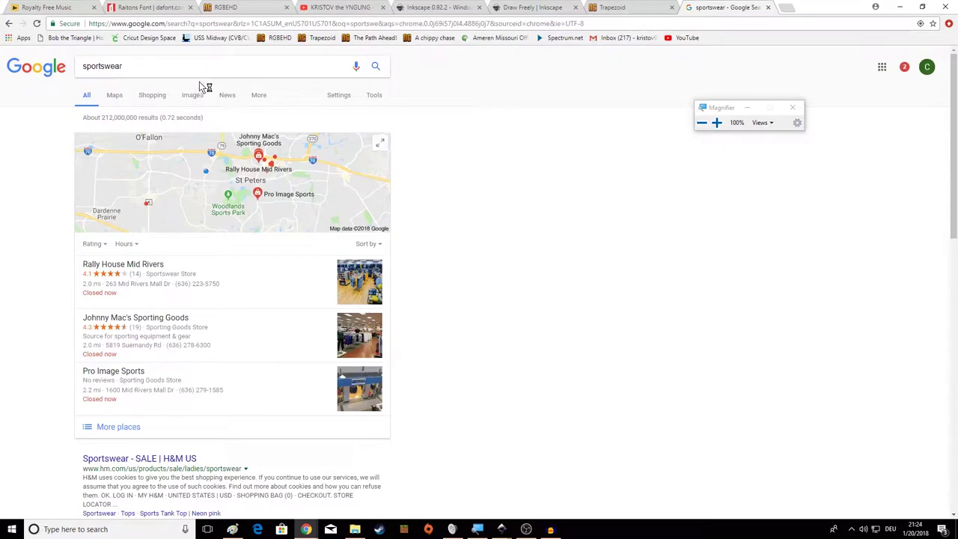
- Refine the web search to "sportswear collection"
{"action": "left_click", "coordinate": [202, 75]}
{"action": "type", "text": "collec"}
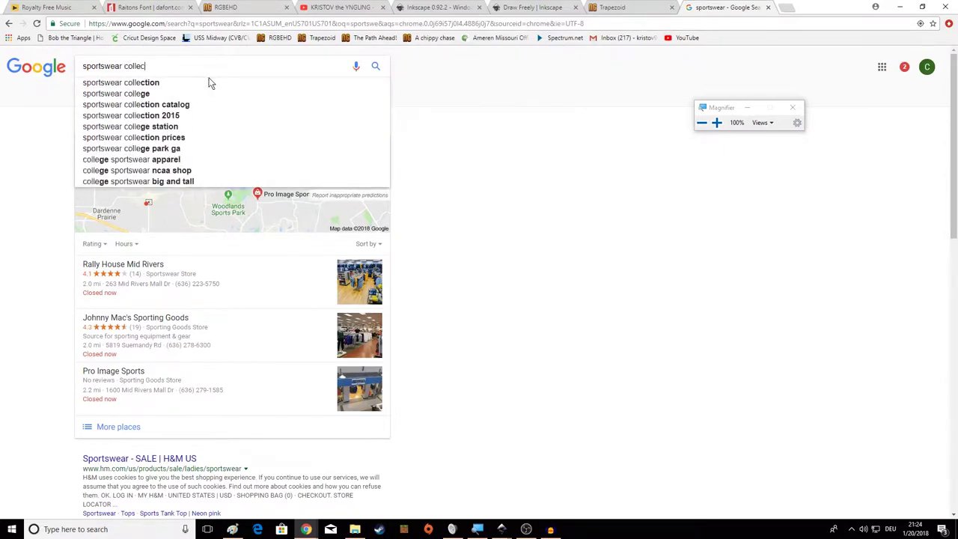
{"action": "type", "text": "tion"}
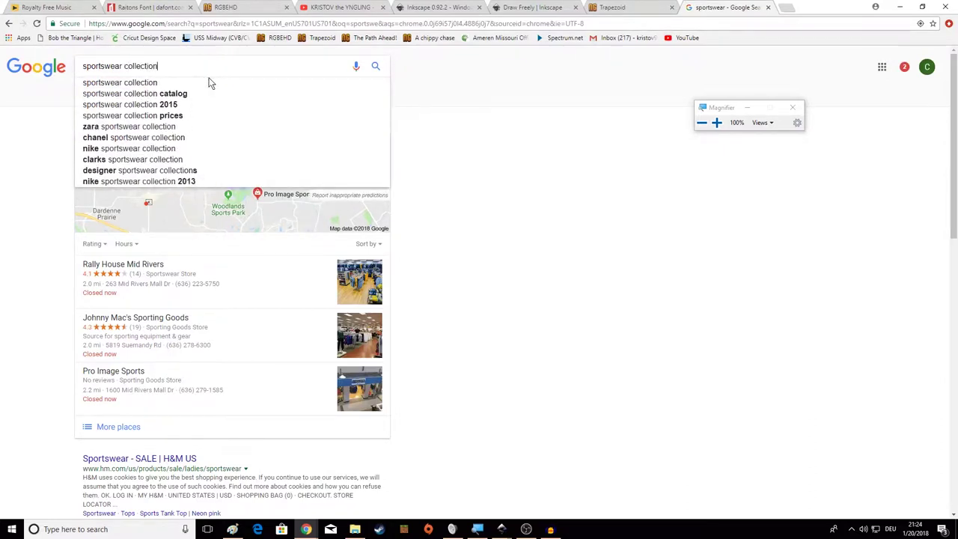
{"action": "key", "text": "Return"}
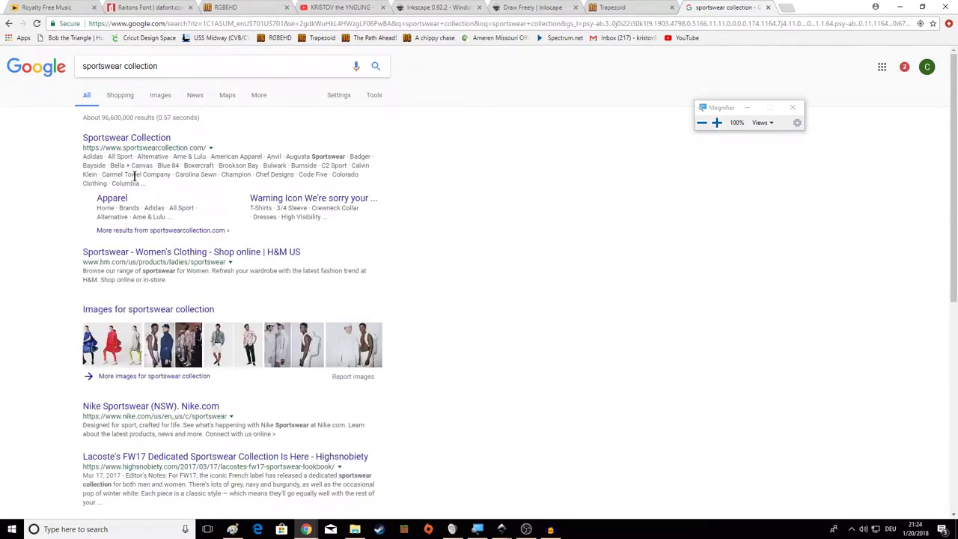
- On the Sportswear Collection site, open the Gildan Heavy Cotton T-Shirt 5000 and enlarge the front view of its Black version
{"action": "left_click", "coordinate": [234, 100]}
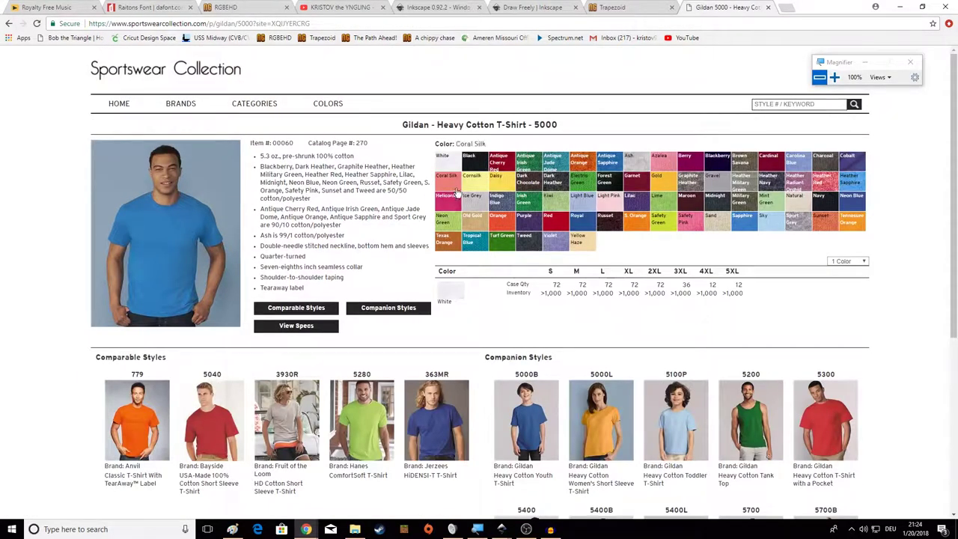
{"action": "left_click", "coordinate": [475, 166]}
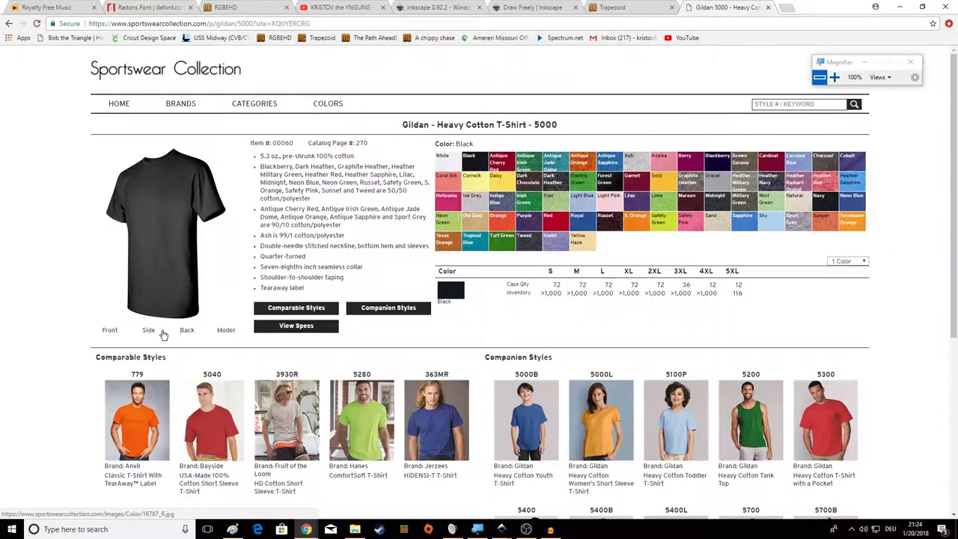
{"action": "left_click", "coordinate": [113, 334]}
{"action": "left_click", "coordinate": [167, 208]}
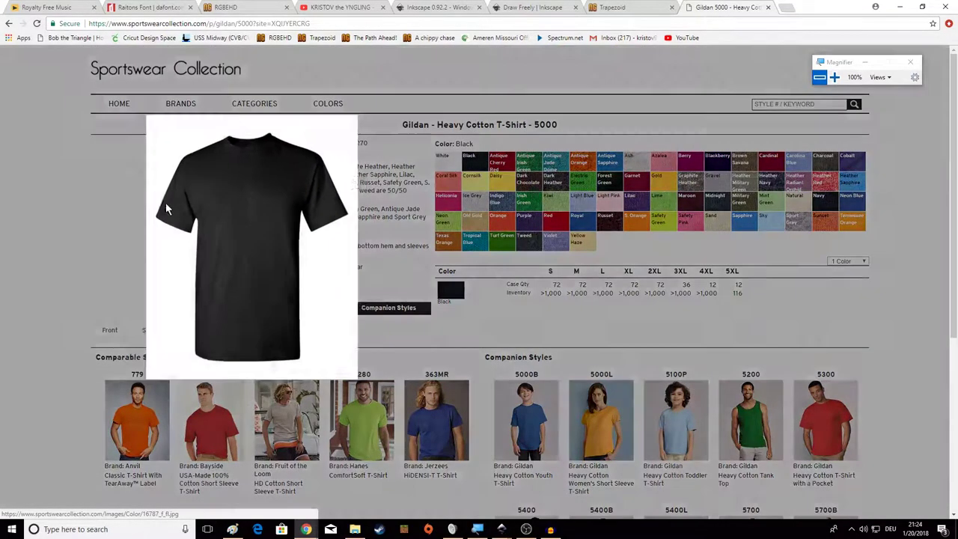
- Copy the enlarged black T-shirt image and paste it into the lorem ipsum.svg drawing in Inkscape
{"action": "right_click", "coordinate": [439, 232]}
{"action": "left_click", "coordinate": [466, 256]}
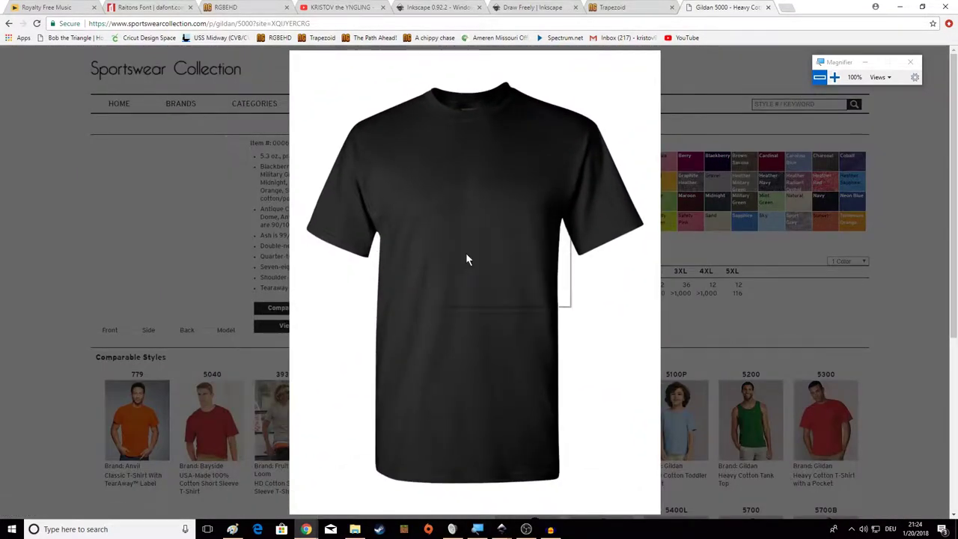
{"action": "mouse_move", "coordinate": [504, 532]}
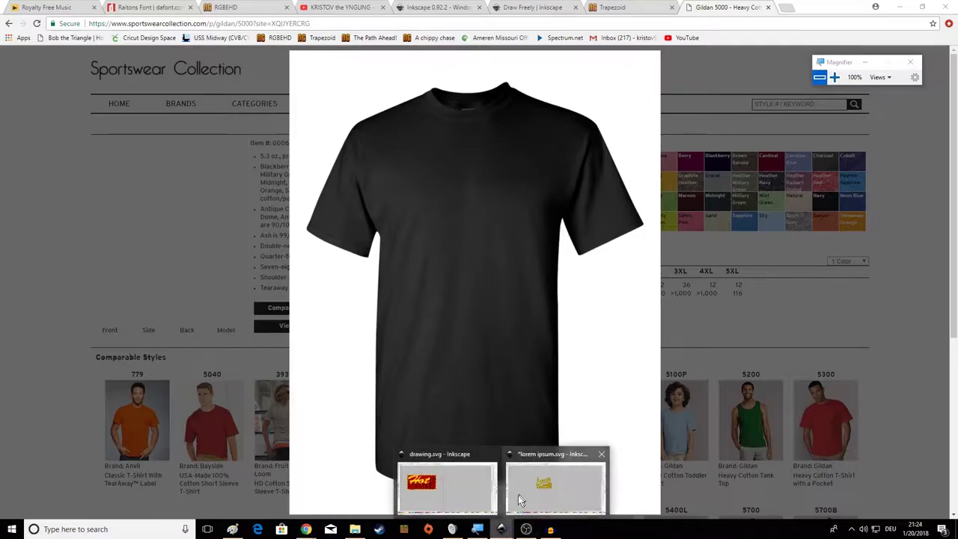
{"action": "left_click", "coordinate": [544, 478]}
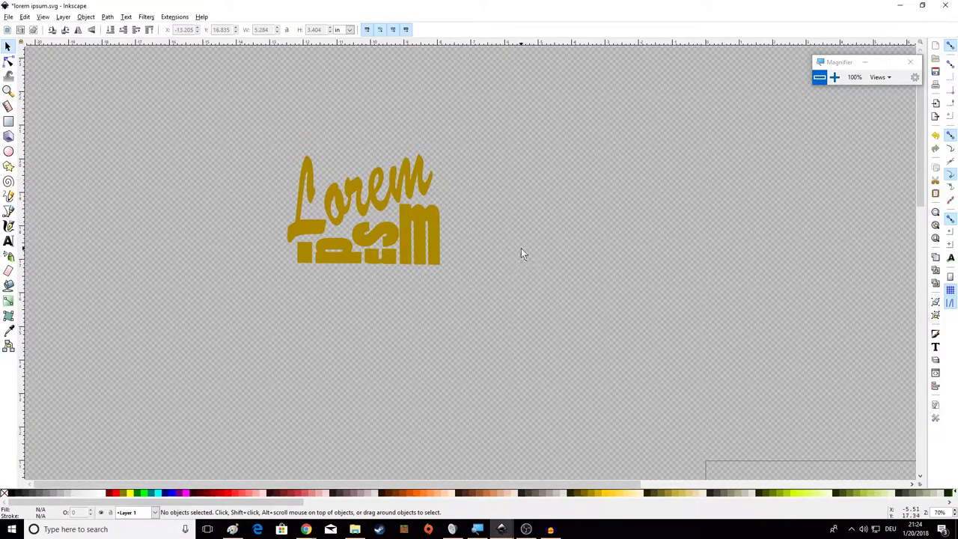
{"action": "key", "text": "ctrl+v"}
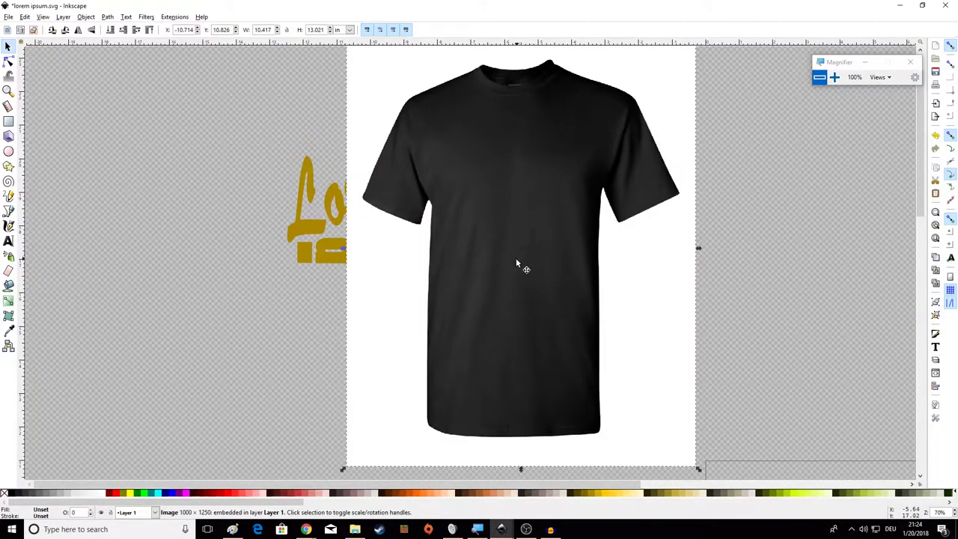
- Move the T-shirt image over the lettering and lower it to the bottom of the stacking order
{"action": "left_click_drag", "start_coordinate": [430, 309], "coordinate": [495, 299]}
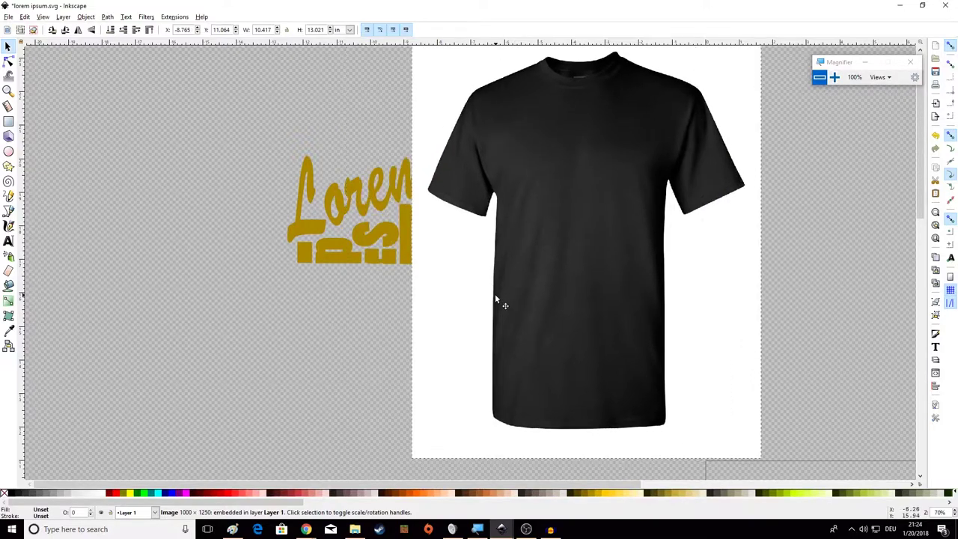
{"action": "left_click_drag", "start_coordinate": [573, 251], "coordinate": [364, 263]}
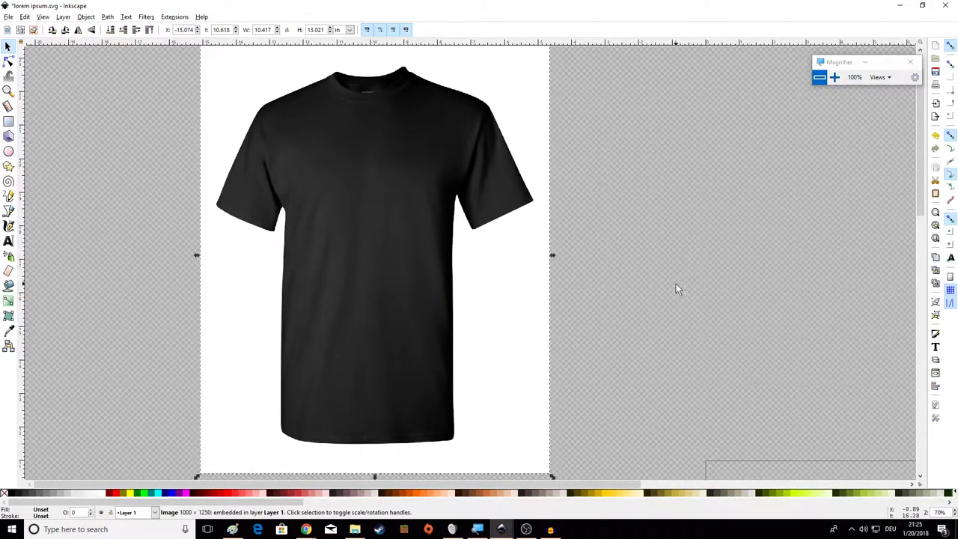
{"action": "left_click", "coordinate": [666, 303]}
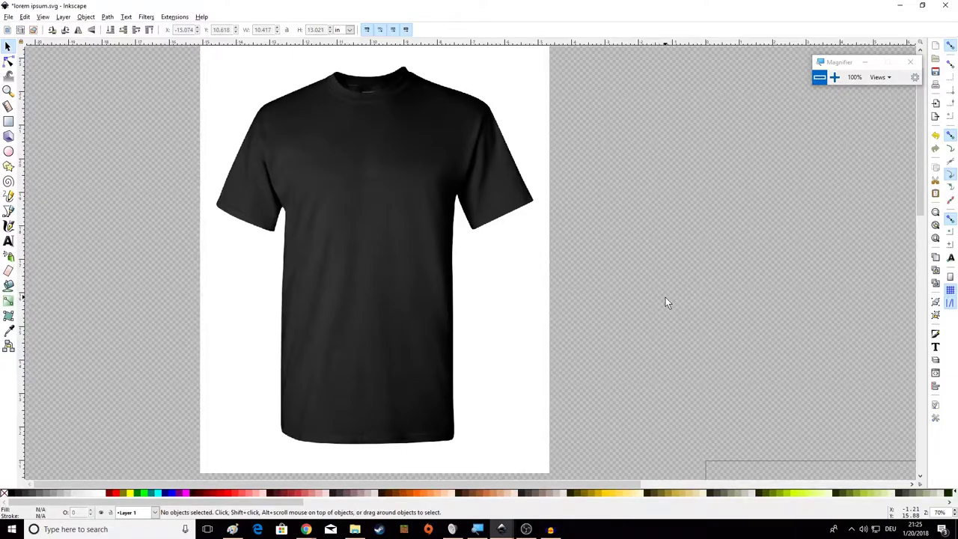
{"action": "left_click", "coordinate": [419, 284]}
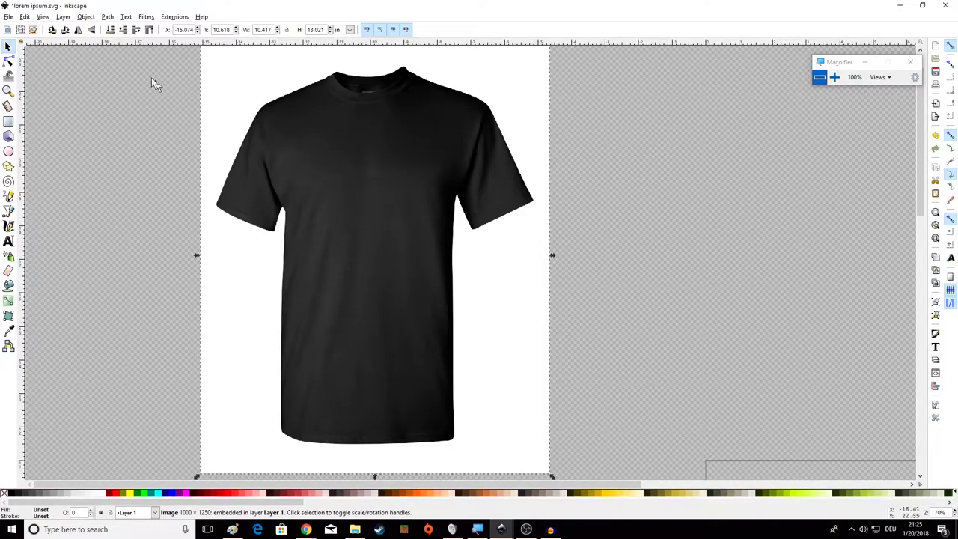
{"action": "left_click", "coordinate": [86, 19]}
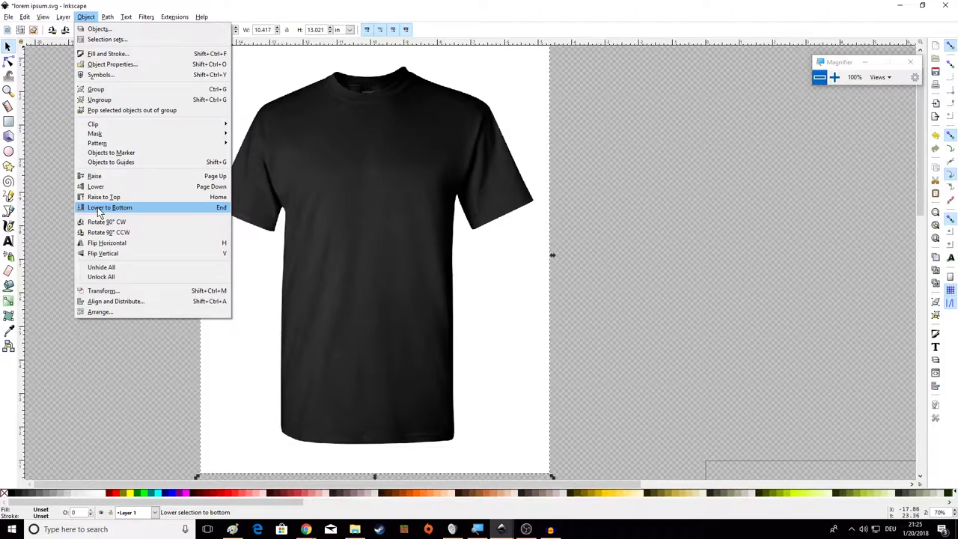
{"action": "left_click", "coordinate": [98, 209]}
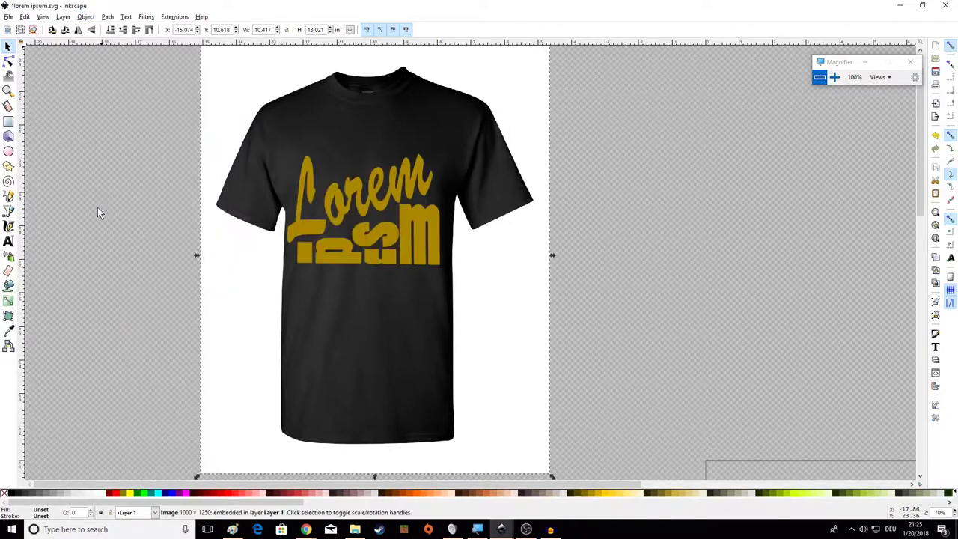
- Move the lettering group off the T-shirt onto the empty canvas to its right
{"action": "left_click", "coordinate": [718, 238]}
{"action": "left_click", "coordinate": [414, 260]}
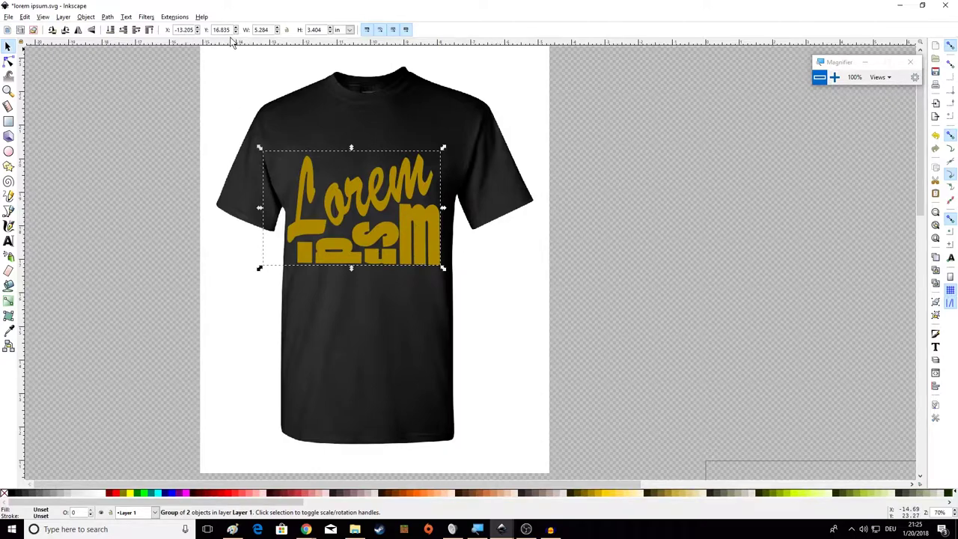
{"action": "double_click", "coordinate": [319, 31]}
{"action": "left_click_drag", "start_coordinate": [401, 206], "coordinate": [744, 239]}
{"action": "left_click", "coordinate": [793, 304]}
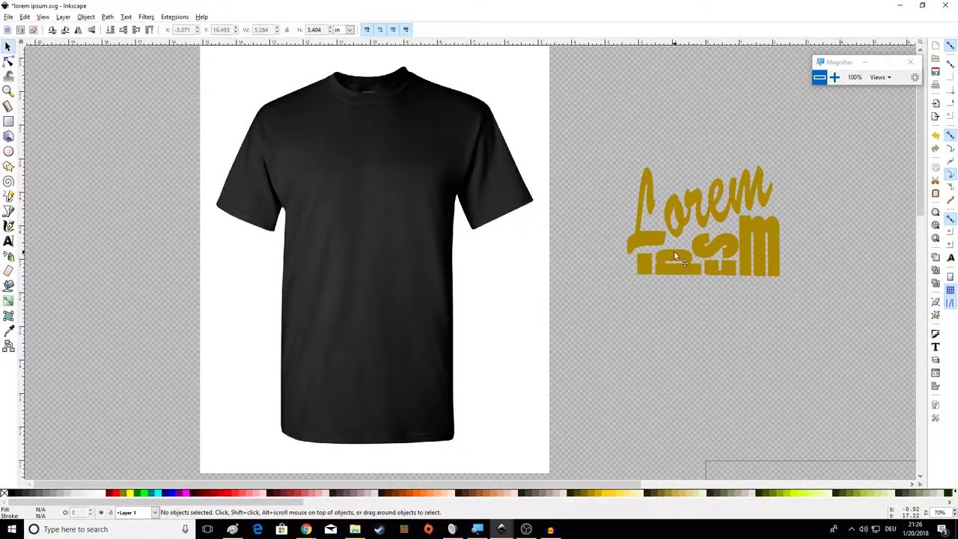
- Convert the "Lorem" text object inside the lettering group to paths
{"action": "left_click", "coordinate": [674, 253]}
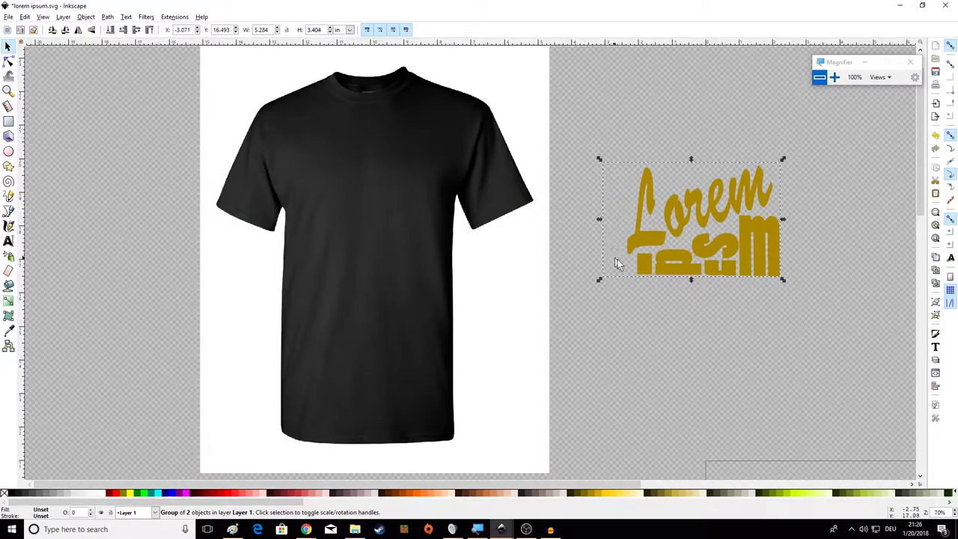
{"action": "key", "text": "Escape"}
{"action": "double_click", "coordinate": [677, 204]}
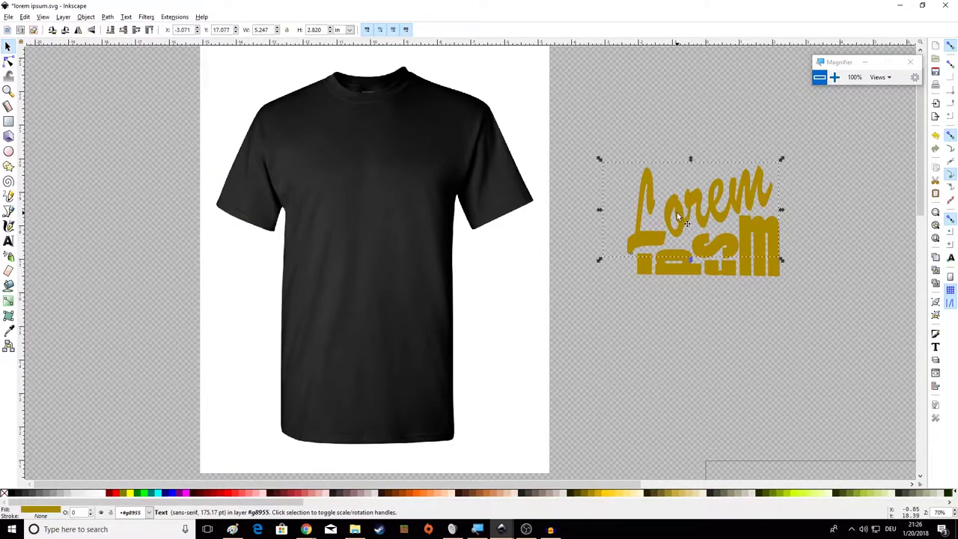
{"action": "left_click", "coordinate": [107, 17]}
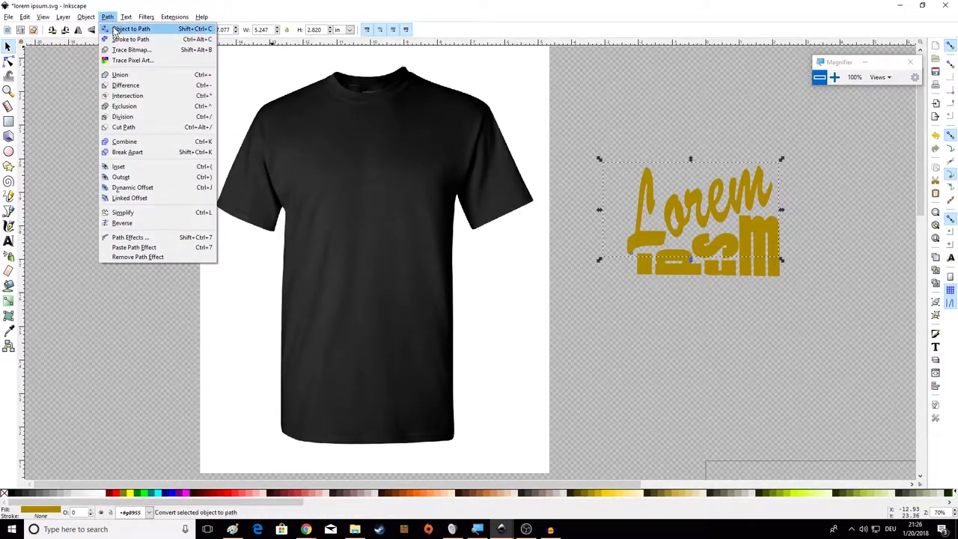
{"action": "left_click", "coordinate": [118, 29]}
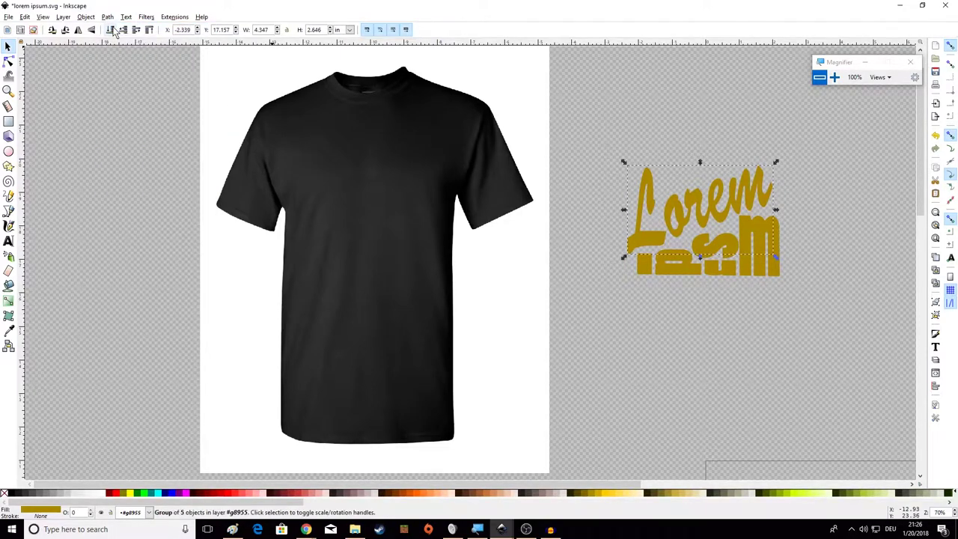
{"action": "left_click", "coordinate": [592, 226]}
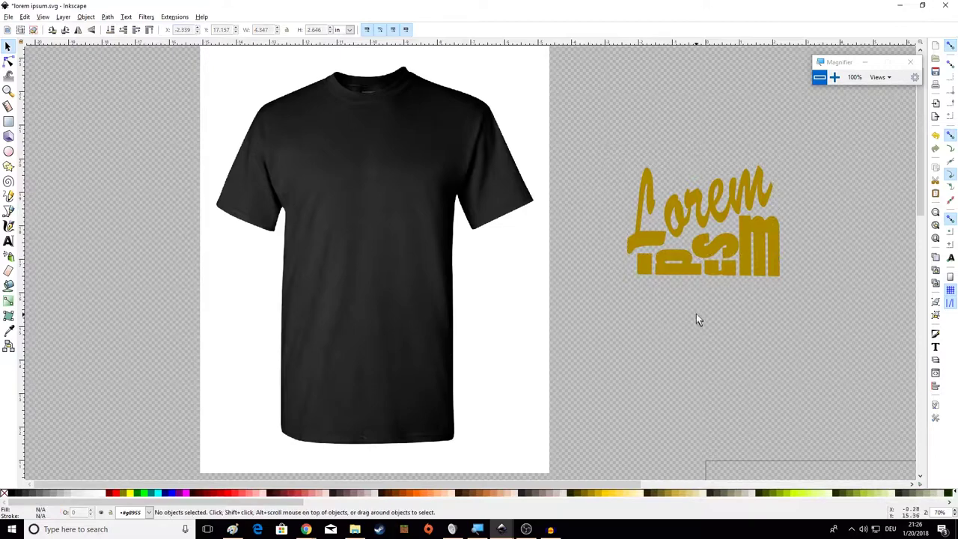
- Select the whole lettering group and move it to the empty canvas left of the T-shirt
{"action": "left_click_drag", "start_coordinate": [697, 314], "coordinate": [700, 284]}
{"action": "left_click", "coordinate": [686, 270]}
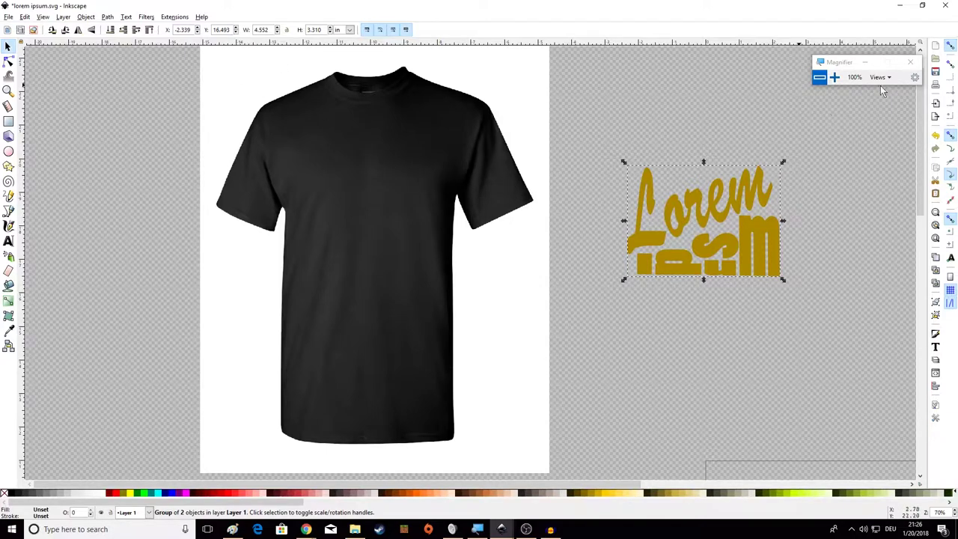
{"action": "left_click", "coordinate": [835, 77]}
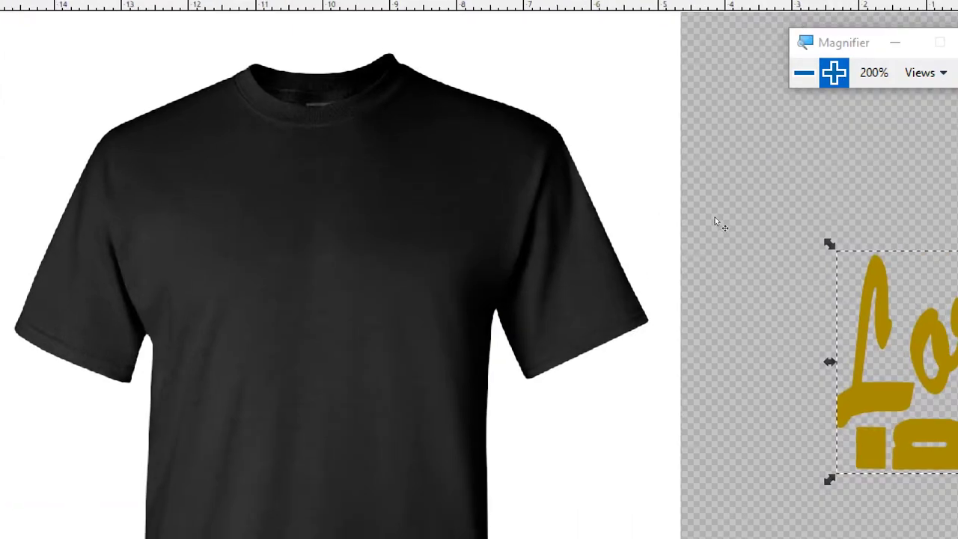
{"action": "left_click_drag", "start_coordinate": [827, 400], "coordinate": [84, 181]}
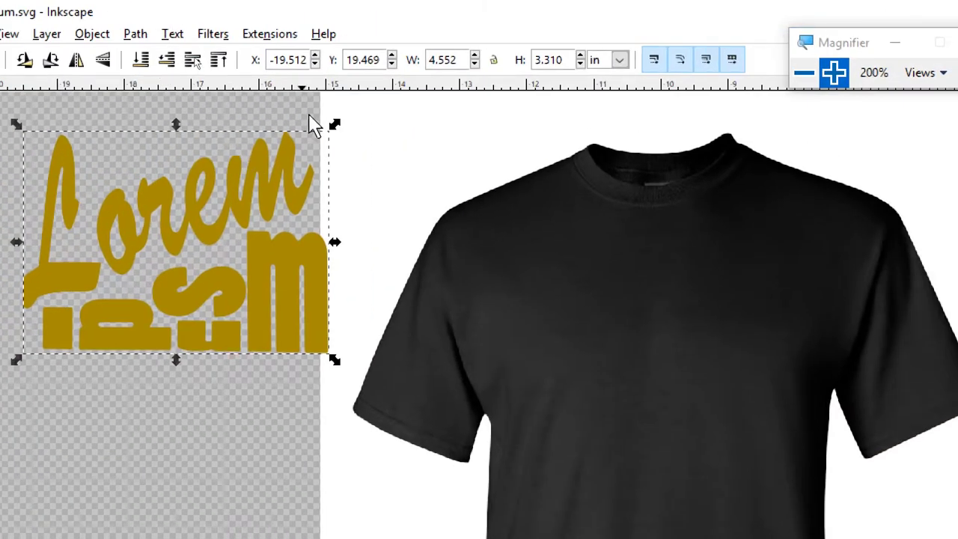
- Shift the lettering's X position back and forth, and place the group over the T-shirt's upper chest
{"action": "left_click", "coordinate": [319, 56]}
{"action": "left_click", "coordinate": [316, 65]}
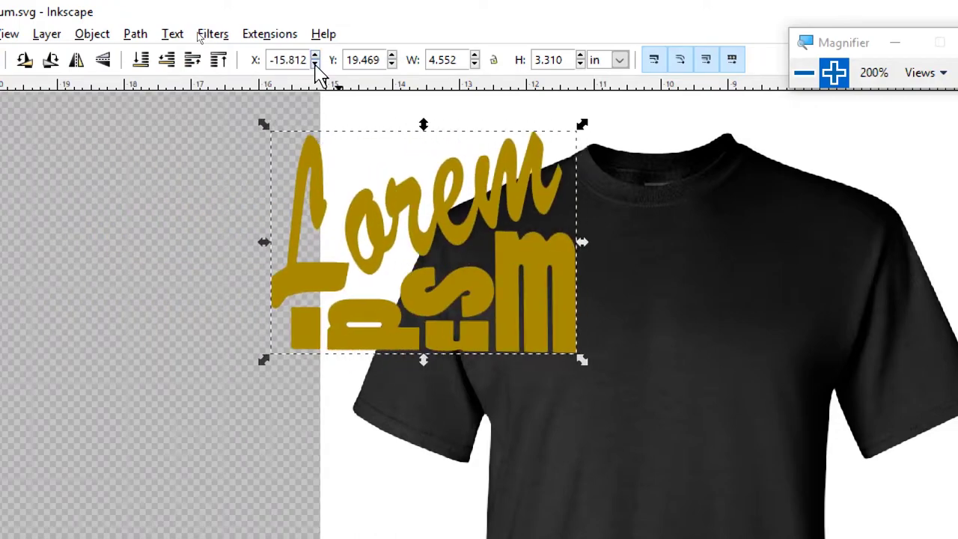
{"action": "left_click", "coordinate": [316, 64]}
{"action": "left_click", "coordinate": [316, 56]}
{"action": "left_click", "coordinate": [316, 55]}
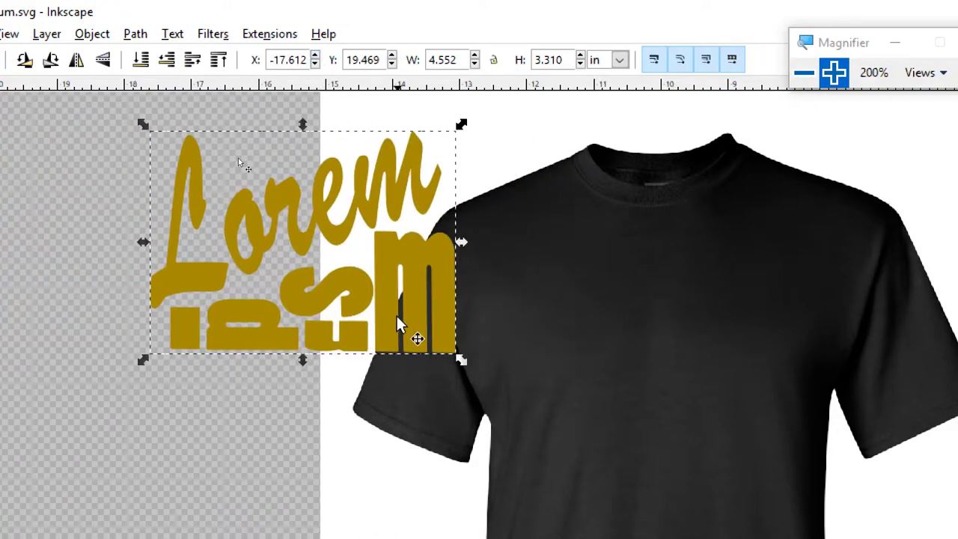
{"action": "left_click_drag", "start_coordinate": [400, 325], "coordinate": [356, 340]}
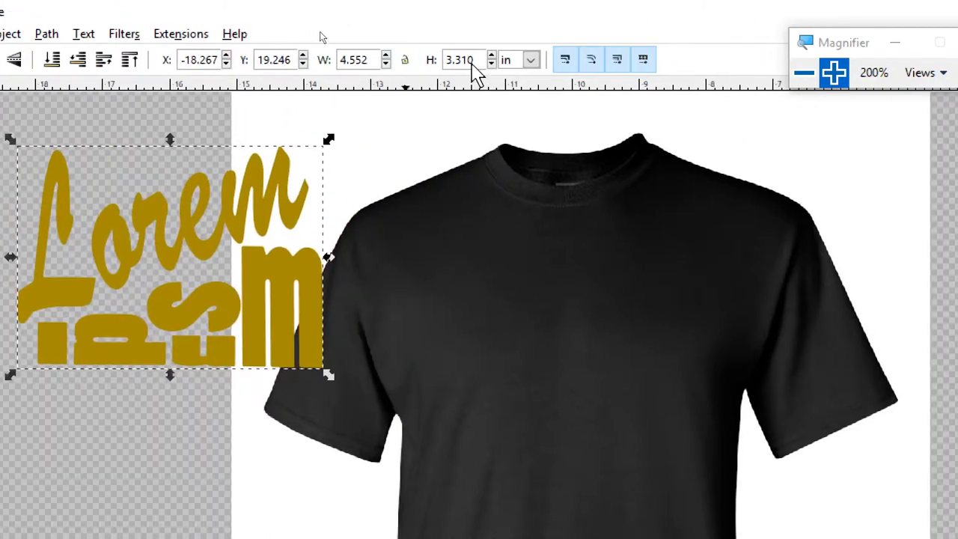
{"action": "left_click_drag", "start_coordinate": [271, 341], "coordinate": [637, 335]}
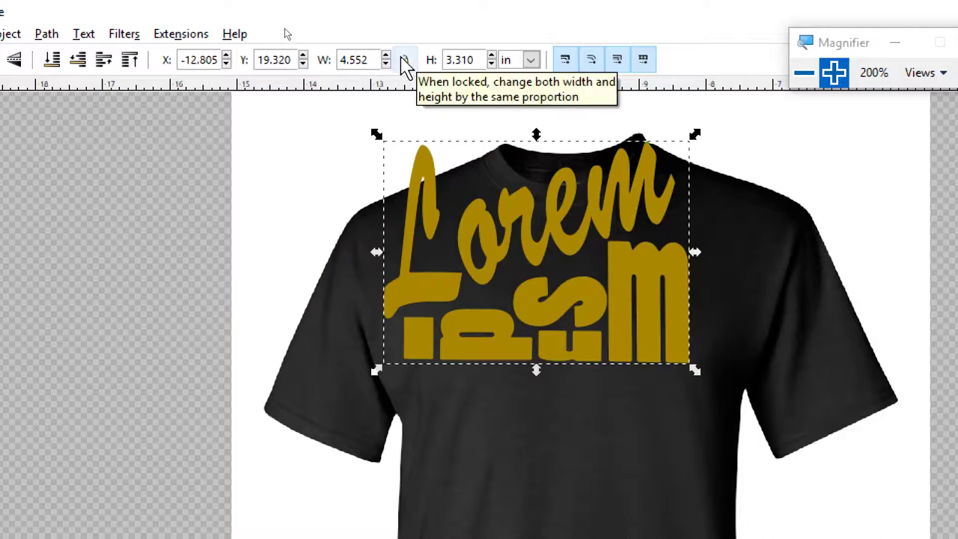
- Set the lettering's width to 11 in with unlocked proportions, and return it to 4.552 in
{"action": "double_click", "coordinate": [349, 61]}
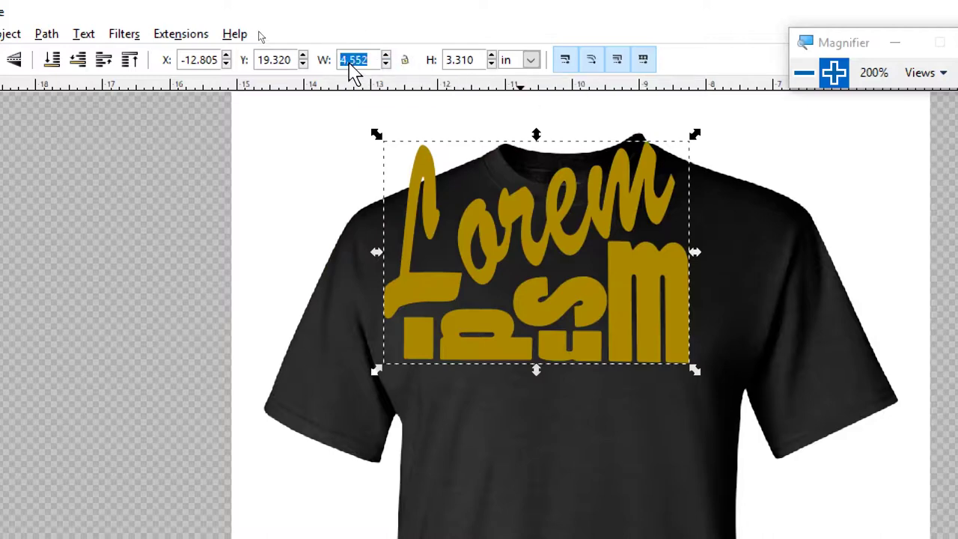
{"action": "type", "text": "11"}
{"action": "key", "text": "Return"}
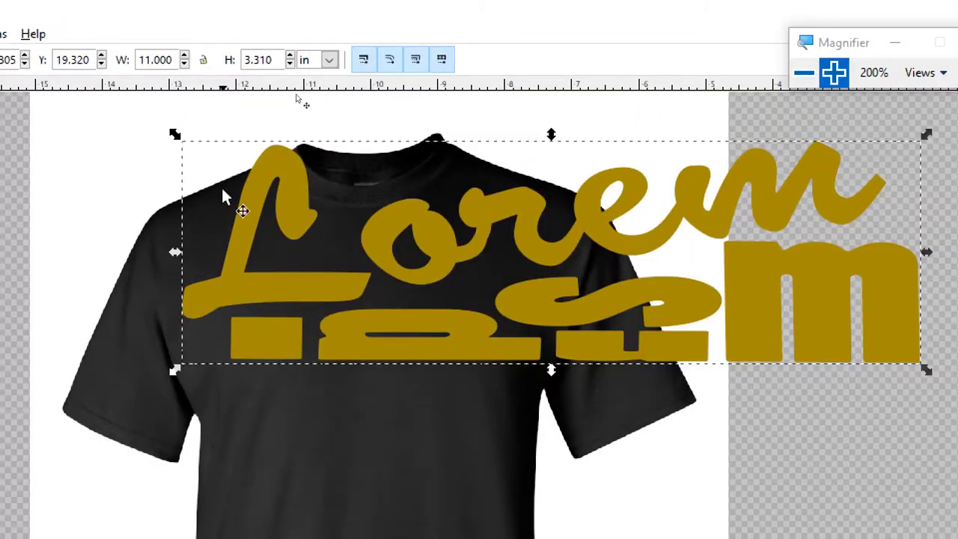
{"action": "triple_click", "coordinate": [167, 66]}
{"action": "type", "text": "4.552"}
{"action": "key", "text": "Return"}
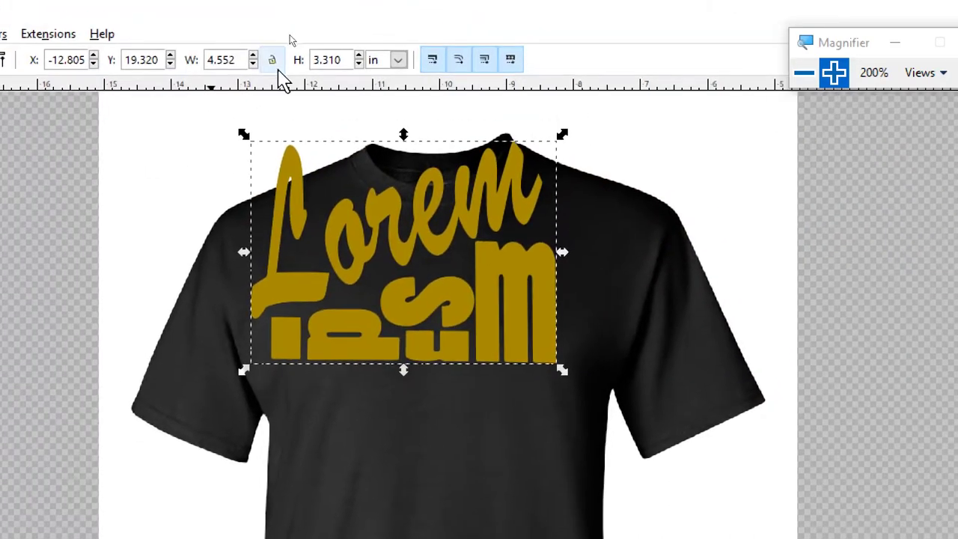
- Lock the width-to-height ratio and set the lettering's width to 10 in
{"action": "left_click_drag", "start_coordinate": [234, 60], "coordinate": [207, 60]}
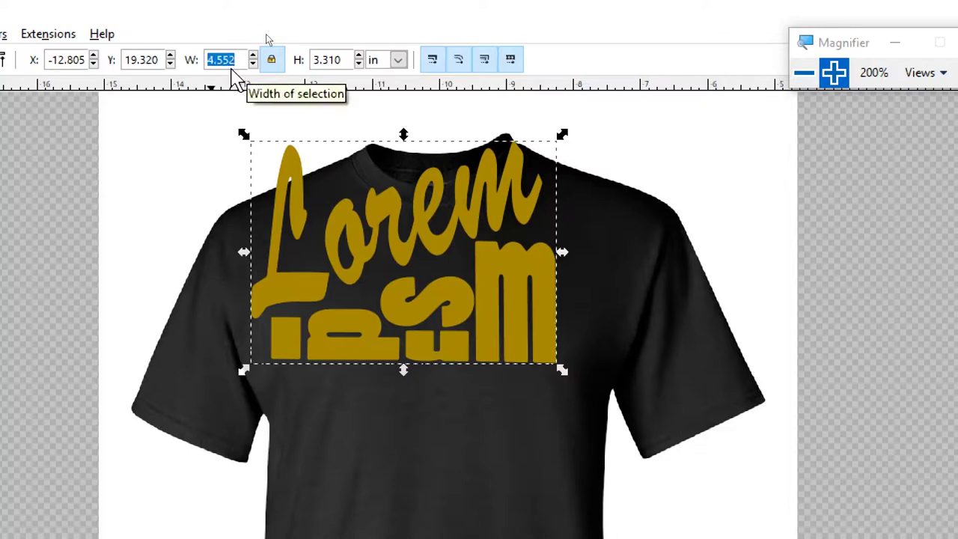
{"action": "type", "text": "11"}
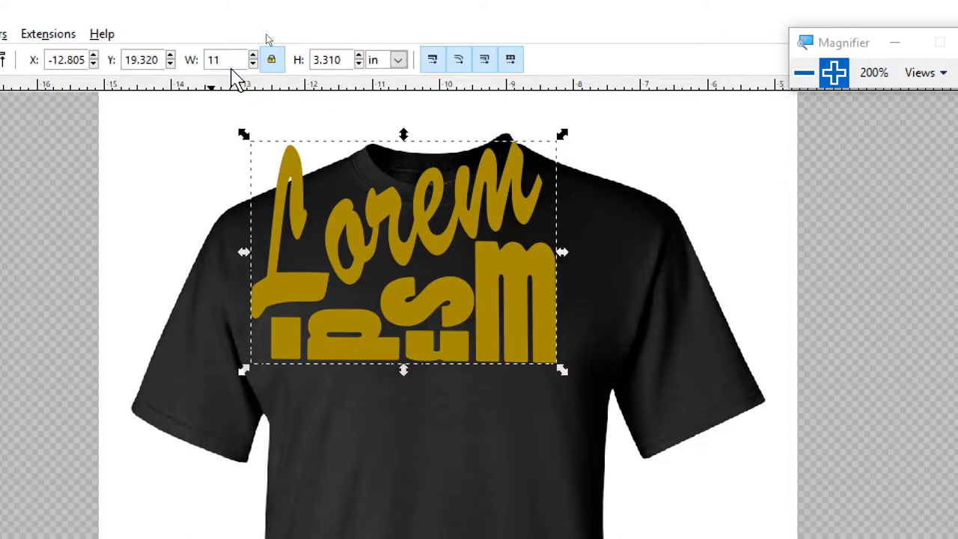
{"action": "type", "text": "0"}
{"action": "key", "text": "BackSpace"}
{"action": "key", "text": "BackSpace"}
{"action": "key", "text": "BackSpace"}
{"action": "type", "text": "10"}
{"action": "key", "text": "Return"}
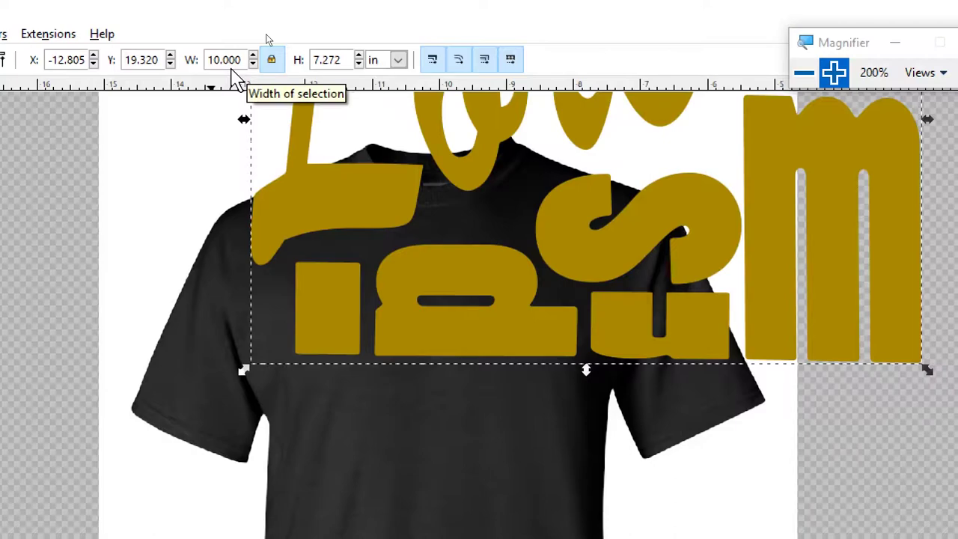
- Select the T-shirt image and shift it to the left, partly clear of the enlarged lettering
{"action": "scroll", "coordinate": [697, 454], "scroll_direction": "up", "scroll_amount": 3}
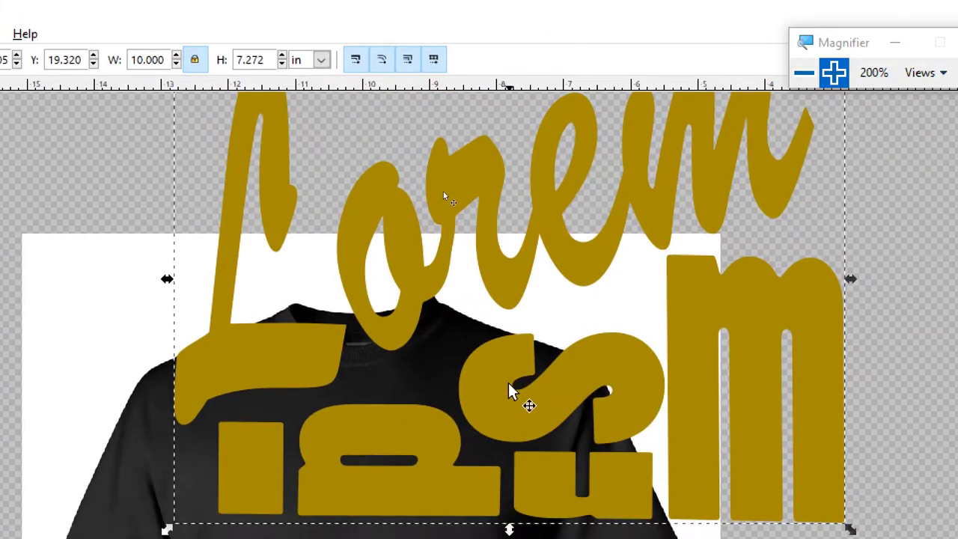
{"action": "scroll", "coordinate": [473, 387], "scroll_direction": "down", "scroll_amount": 2}
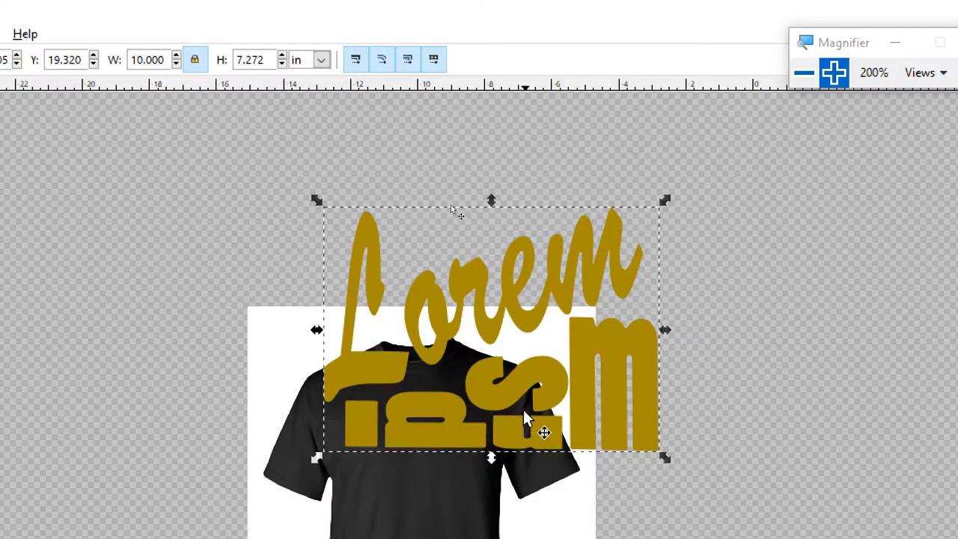
{"action": "scroll", "coordinate": [524, 421], "scroll_direction": "down", "scroll_amount": 2}
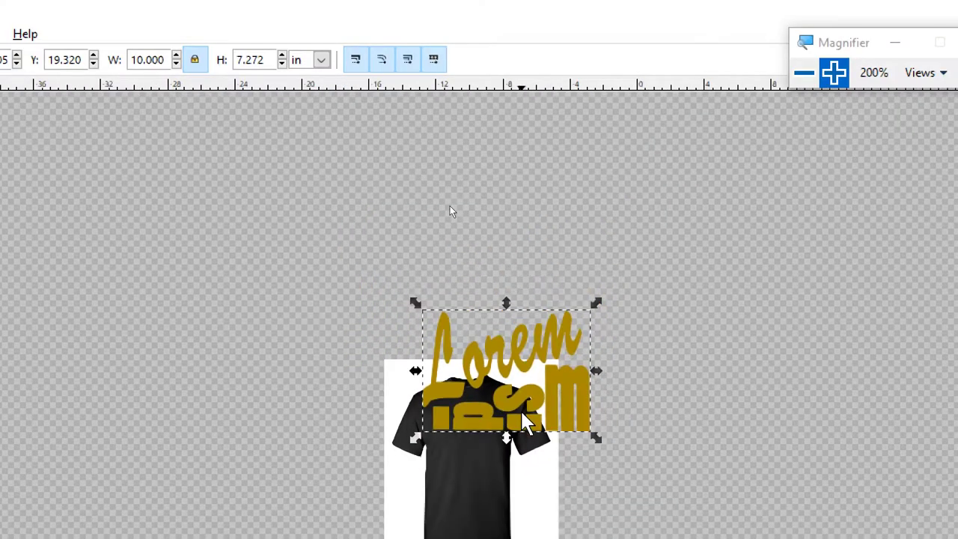
{"action": "scroll", "coordinate": [524, 421], "scroll_direction": "down", "scroll_amount": 1}
{"action": "left_click", "coordinate": [483, 495]}
{"action": "left_click_drag", "start_coordinate": [492, 467], "coordinate": [434, 449]}
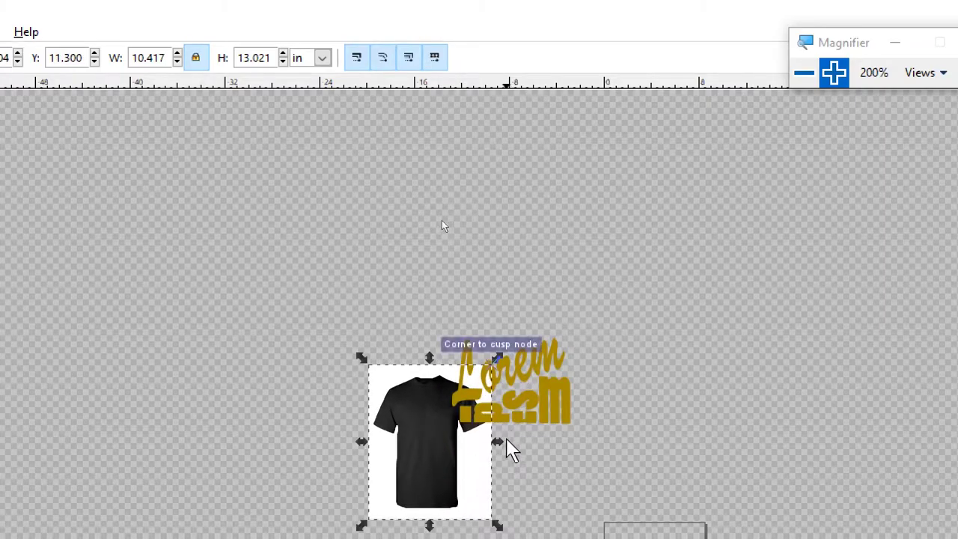
- Undo a sideways stretch of the T-shirt image, then scale it proportionally to about 32 in wide, positioned with the lettering on the chest
{"action": "left_click_drag", "start_coordinate": [500, 443], "coordinate": [738, 433]}
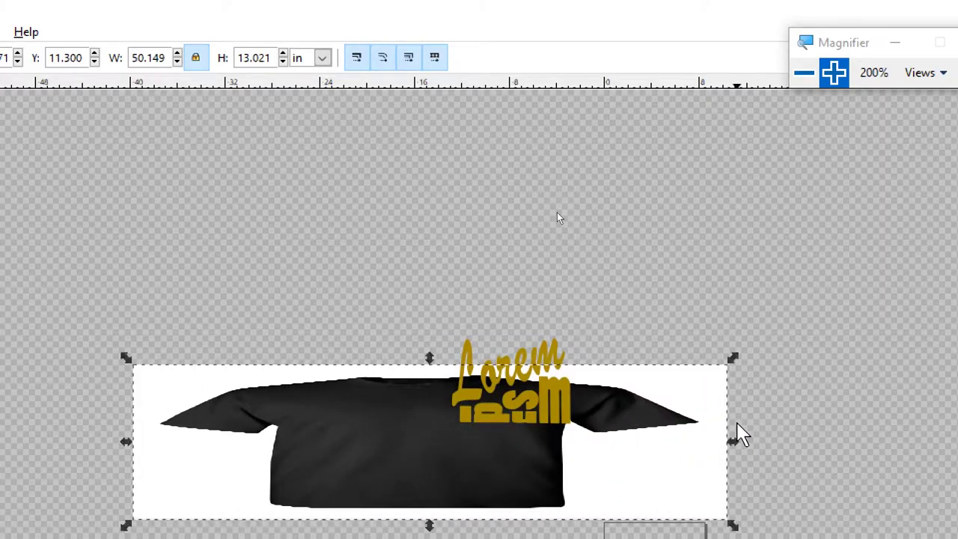
{"action": "key", "text": "ctrl+z"}
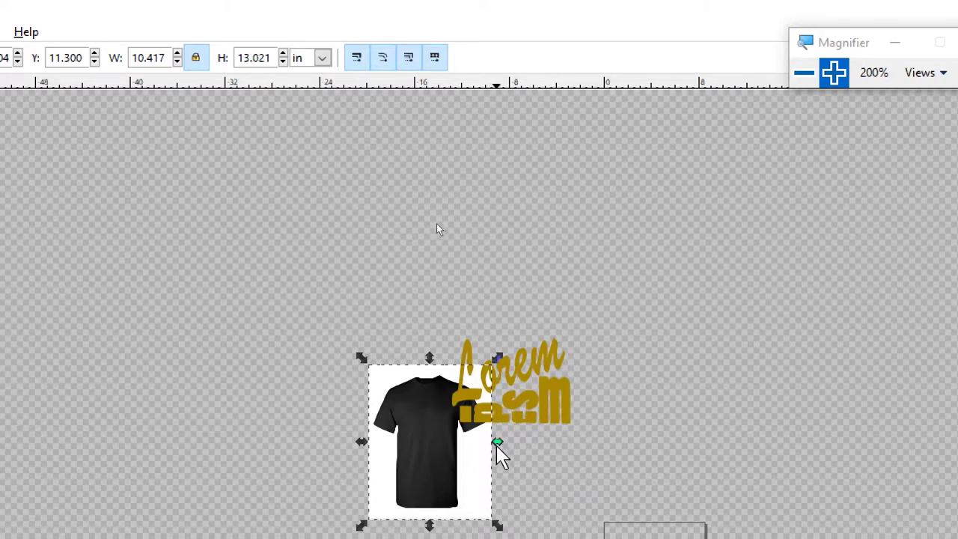
{"action": "left_click_drag", "start_coordinate": [498, 443], "coordinate": [740, 466]}
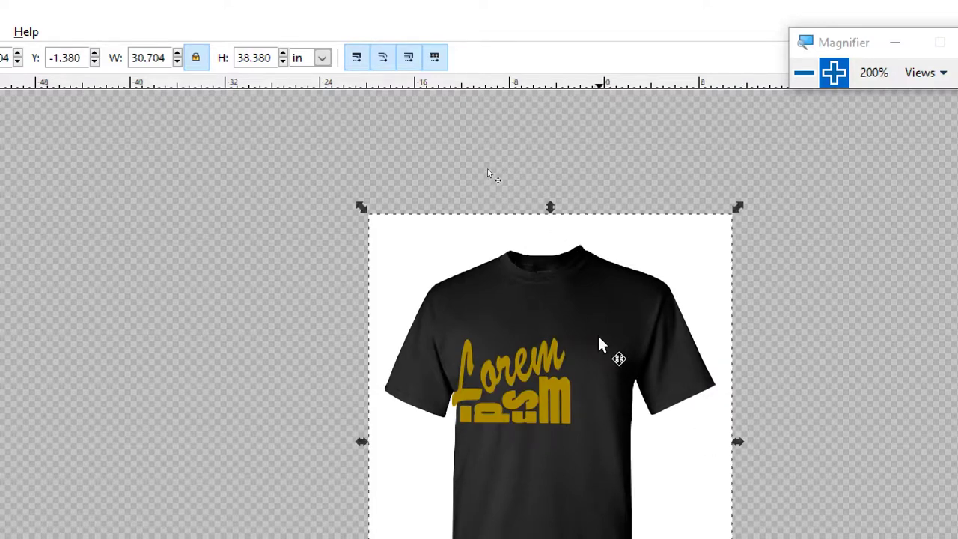
{"action": "left_click_drag", "start_coordinate": [599, 342], "coordinate": [589, 374]}
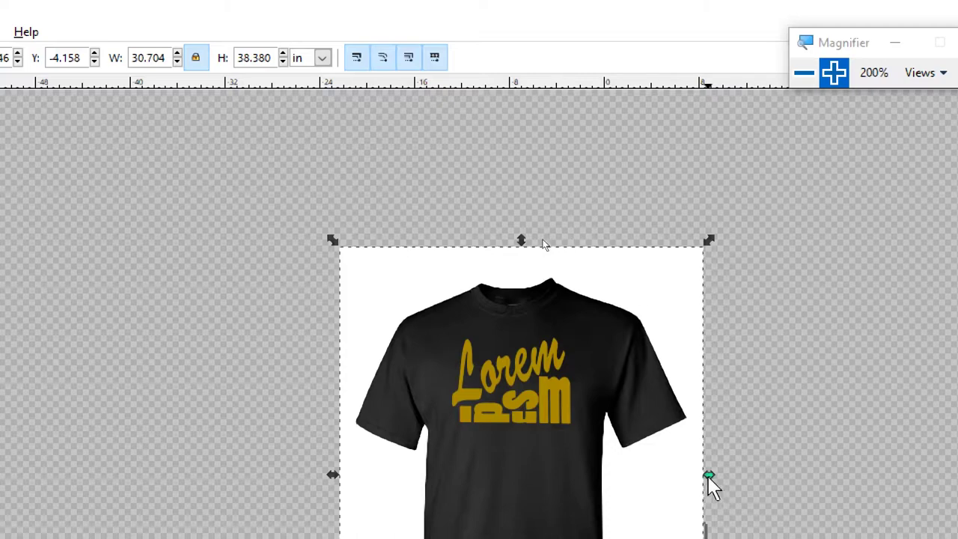
{"action": "left_click_drag", "start_coordinate": [710, 477], "coordinate": [721, 477]}
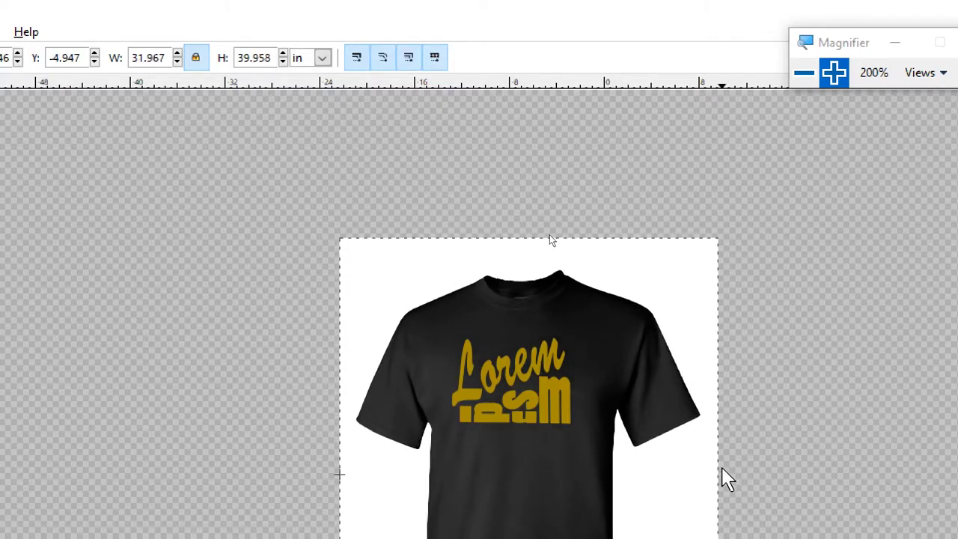
- Nudge the T-shirt image slightly to centre its chest under the lettering, and return the Magnifier to 100%
{"action": "mouse_move", "coordinate": [628, 418]}
{"action": "left_mouse_down"}
{"action": "mouse_move", "coordinate": [621, 426]}
{"action": "mouse_move", "coordinate": [615, 415]}
{"action": "left_mouse_up"}
{"action": "scroll", "coordinate": [832, 367], "scroll_direction": "down", "scroll_amount": 3}
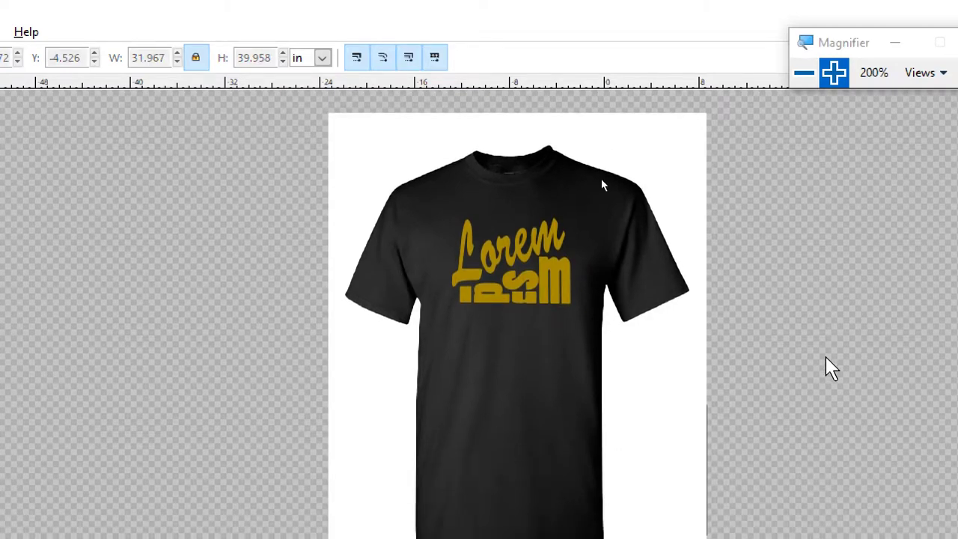
{"action": "scroll", "coordinate": [467, 263], "scroll_direction": "up", "scroll_amount": 7}
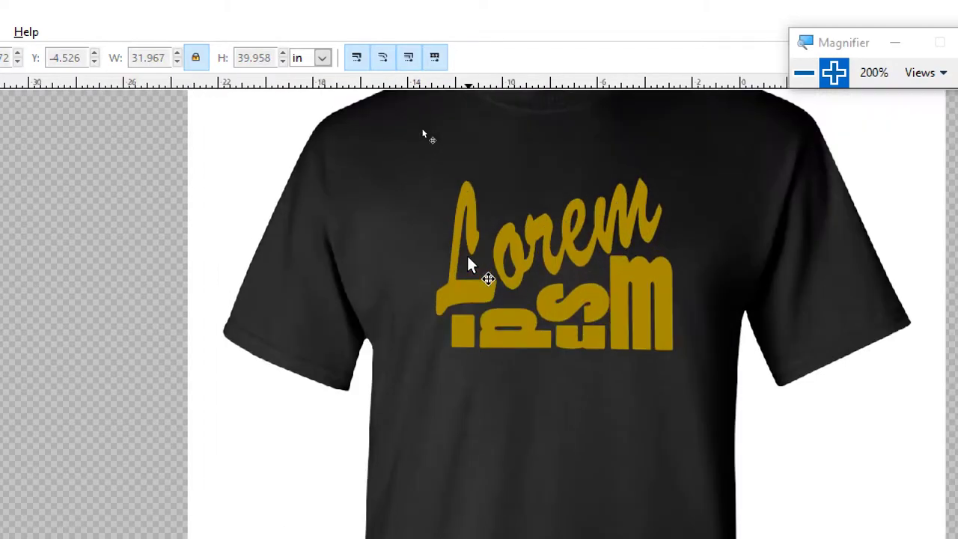
{"action": "scroll", "coordinate": [586, 279], "scroll_direction": "up", "scroll_amount": 2}
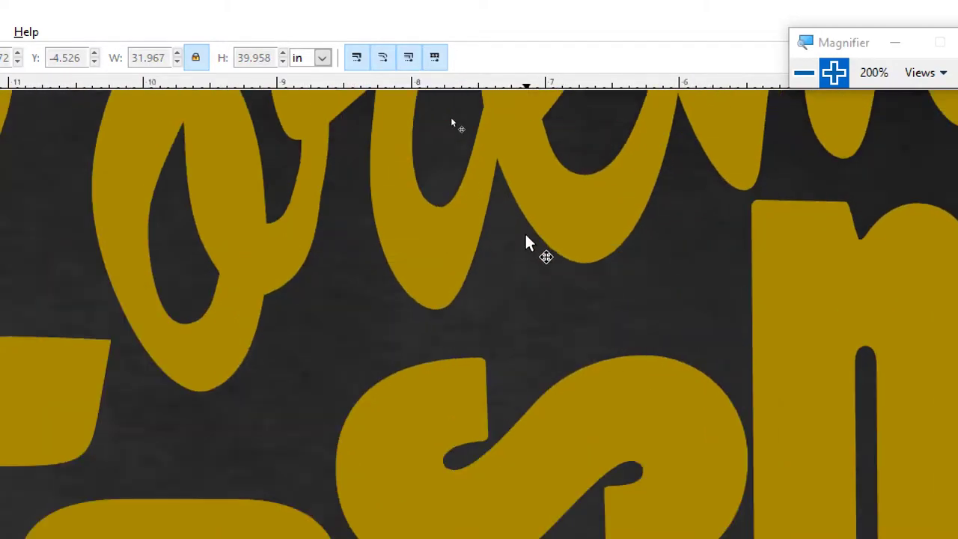
{"action": "scroll", "coordinate": [564, 388], "scroll_direction": "down", "scroll_amount": 7}
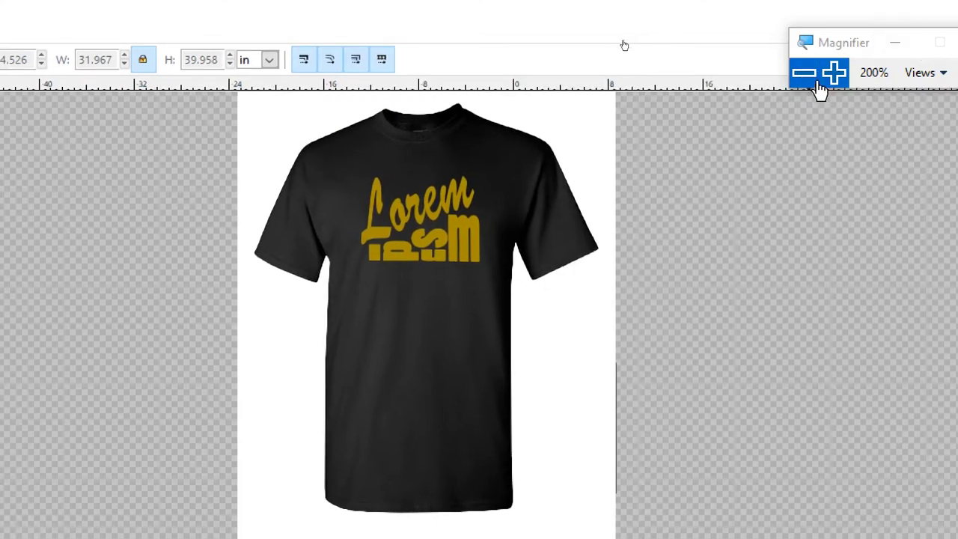
{"action": "left_click", "coordinate": [805, 58]}
{"action": "left_click", "coordinate": [807, 62]}
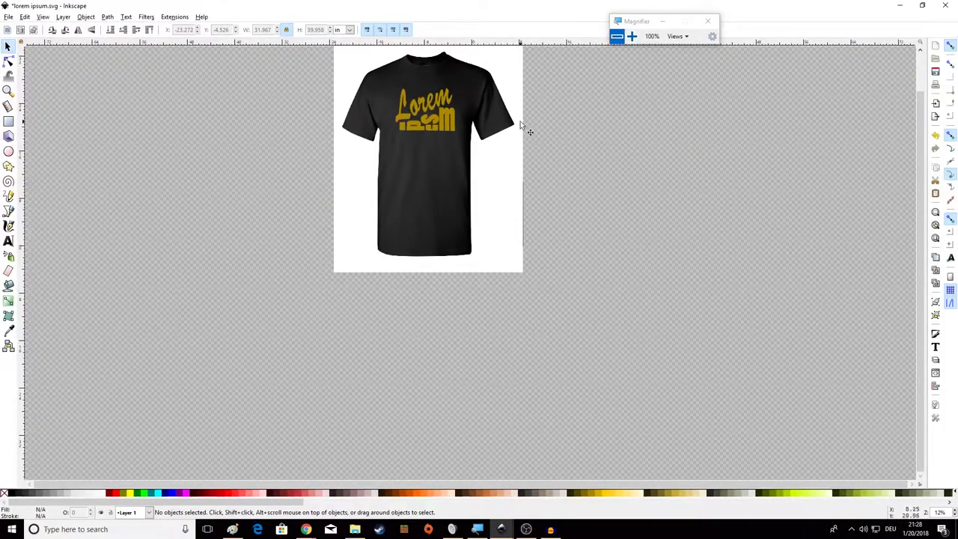
- Select the T-shirt image together with the lettering and move both to the left, clear of the page
{"action": "left_click_drag", "start_coordinate": [544, 123], "coordinate": [598, 249]}
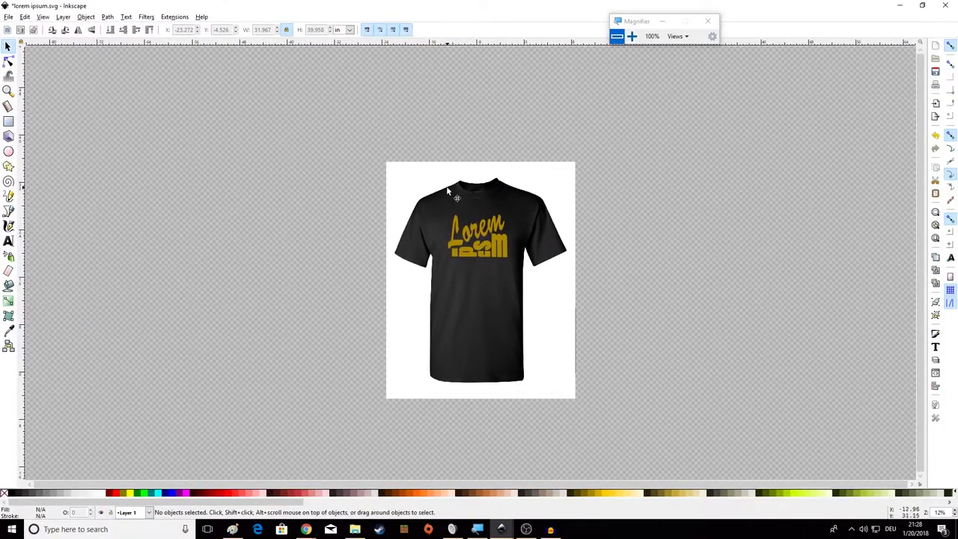
{"action": "left_click_drag", "start_coordinate": [337, 152], "coordinate": [533, 301]}
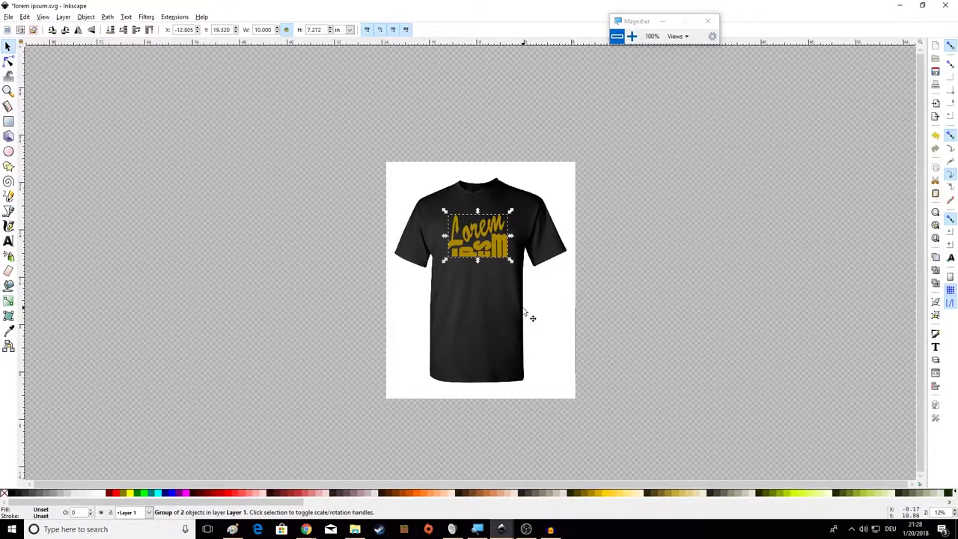
{"action": "left_click", "coordinate": [498, 314]}
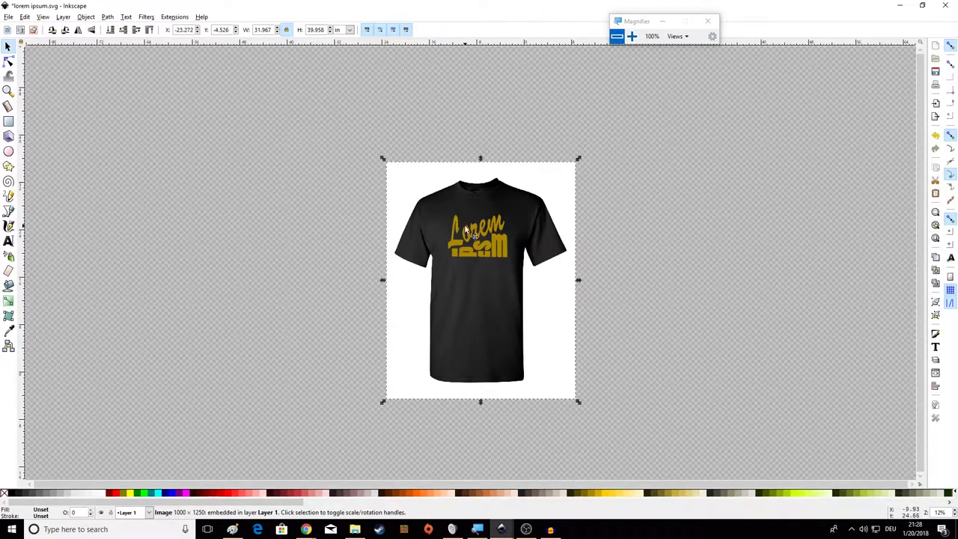
{"action": "left_click", "coordinate": [492, 250], "text": "shift"}
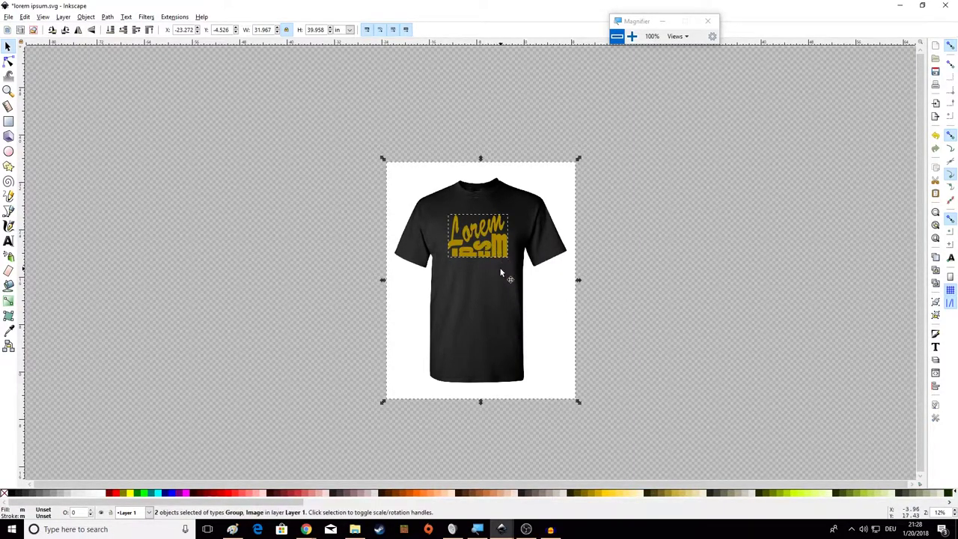
{"action": "left_click_drag", "start_coordinate": [505, 272], "coordinate": [409, 265]}
{"action": "left_click", "coordinate": [446, 223]}
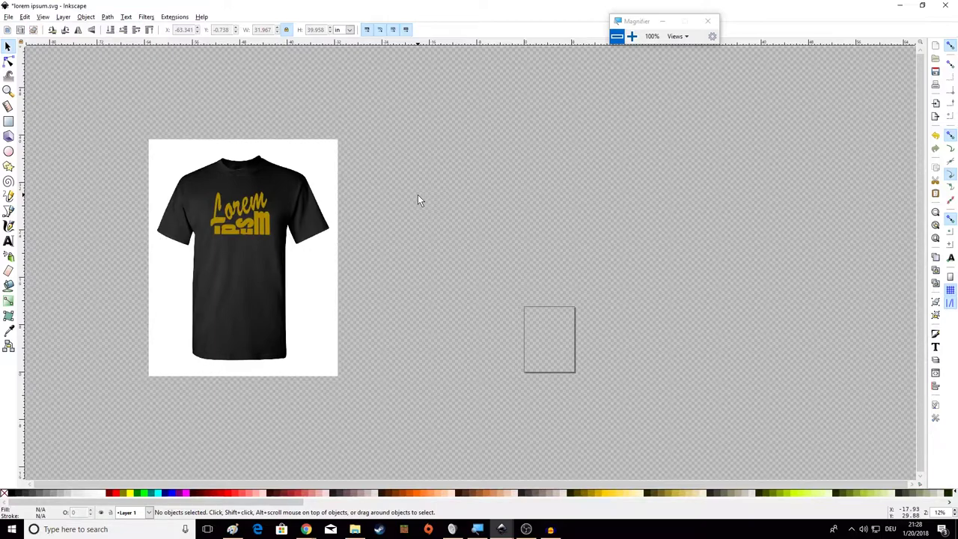
- Place a copy of the shirt's lettering group on the page, keeping the original on the T-shirt
{"action": "left_click", "coordinate": [257, 221]}
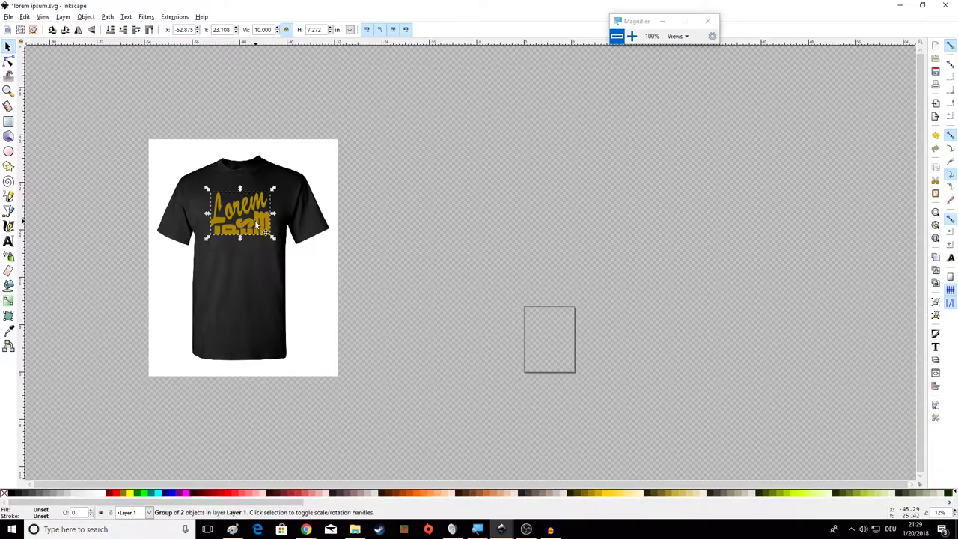
{"action": "left_click_drag", "start_coordinate": [257, 224], "coordinate": [565, 342]}
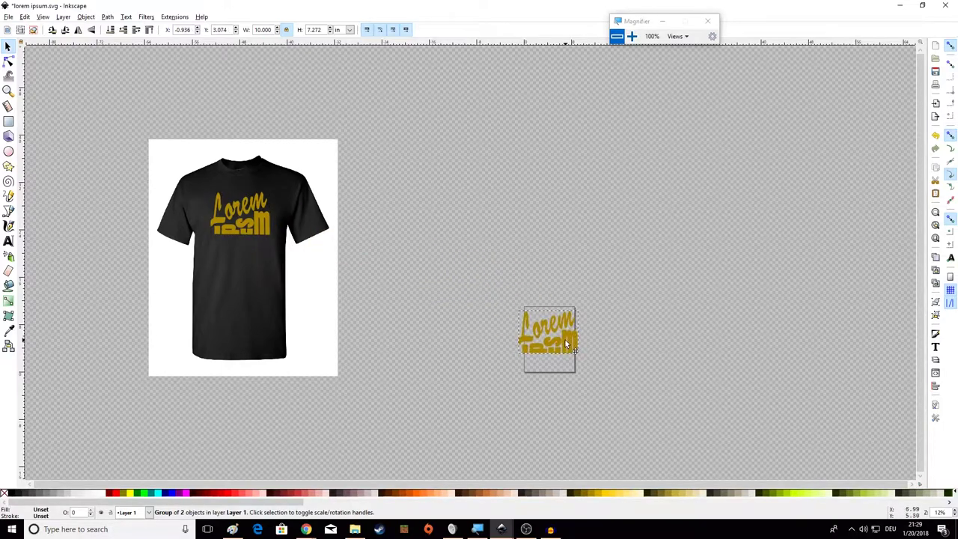
{"action": "scroll", "coordinate": [587, 331], "scroll_direction": "up", "scroll_amount": 4, "text": "ctrl"}
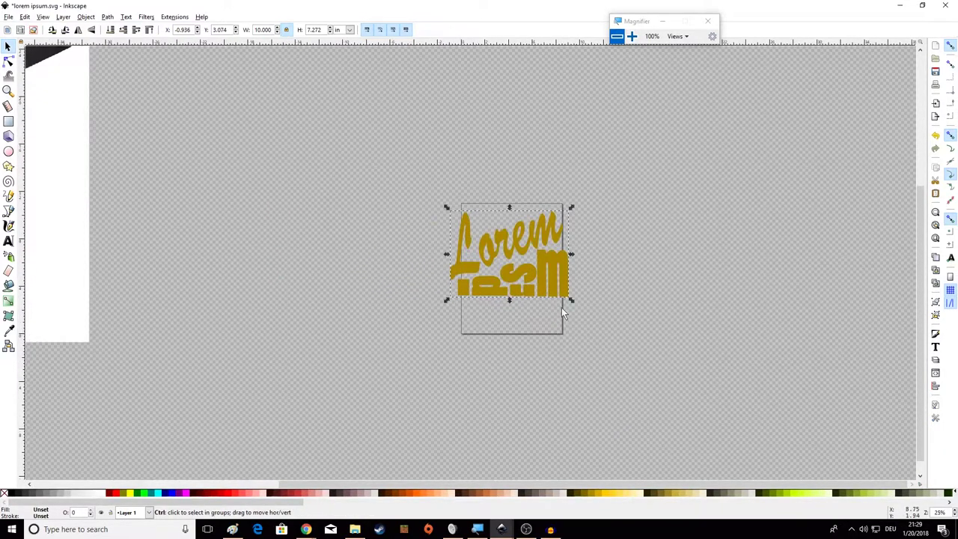
{"action": "scroll", "coordinate": [531, 262], "scroll_direction": "up", "scroll_amount": 1, "text": "ctrl"}
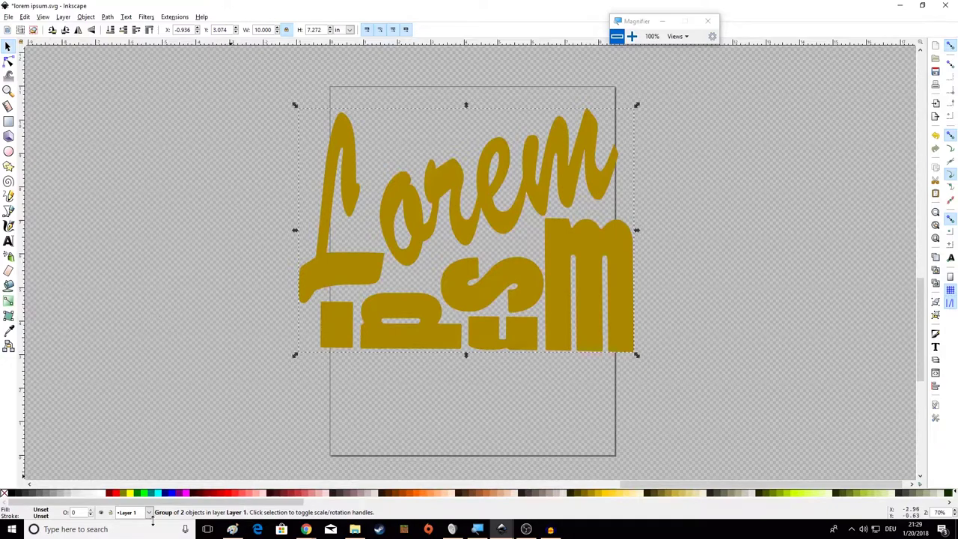
- Fill the copied lettering on the page with black
{"action": "left_click", "coordinate": [10, 497]}
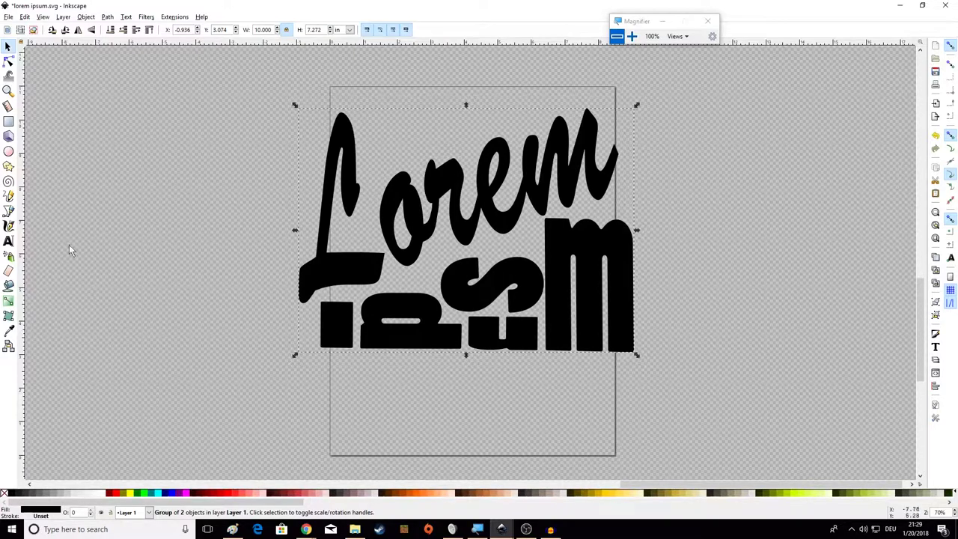
{"action": "left_click", "coordinate": [9, 17]}
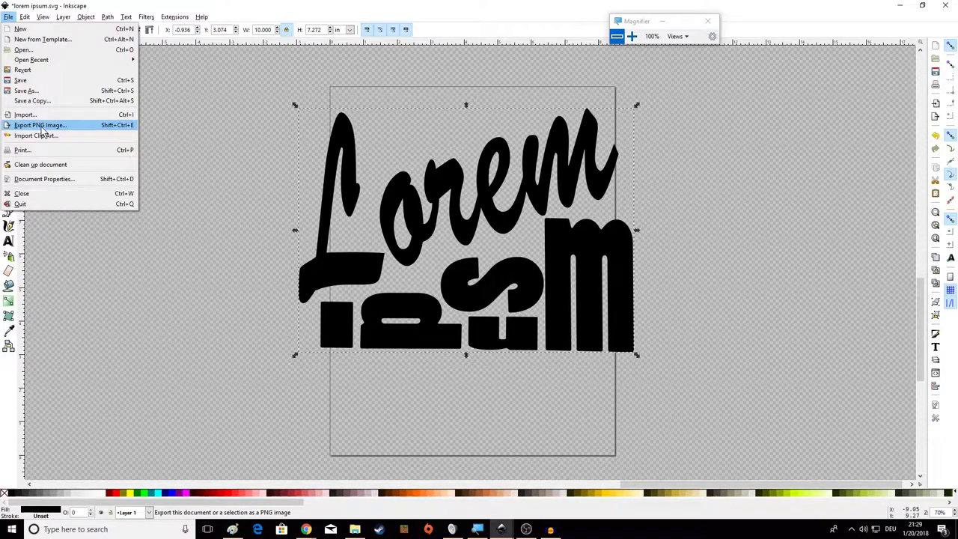
{"action": "left_click", "coordinate": [125, 269]}
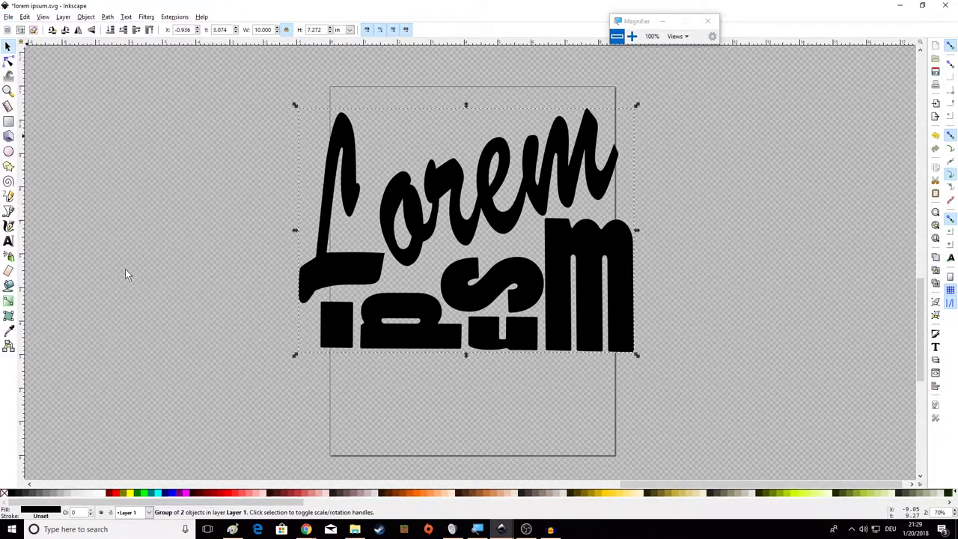
- Select the T-shirt image and its gold lettering together and open the PNG export settings for the selection
{"action": "scroll", "coordinate": [125, 269], "scroll_direction": "down", "scroll_amount": 4}
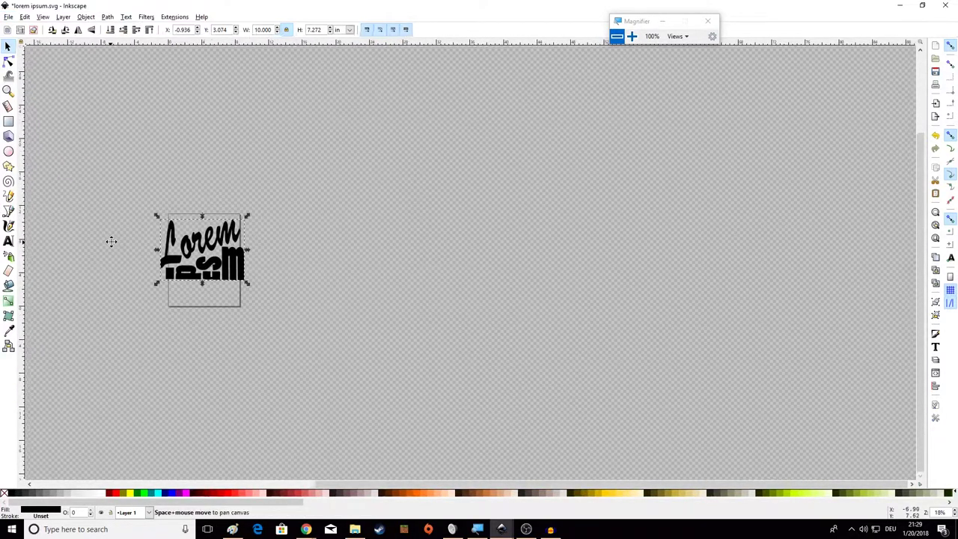
{"action": "left_click_drag", "start_coordinate": [112, 240], "coordinate": [606, 385]}
{"action": "left_click_drag", "start_coordinate": [447, 321], "coordinate": [502, 331]}
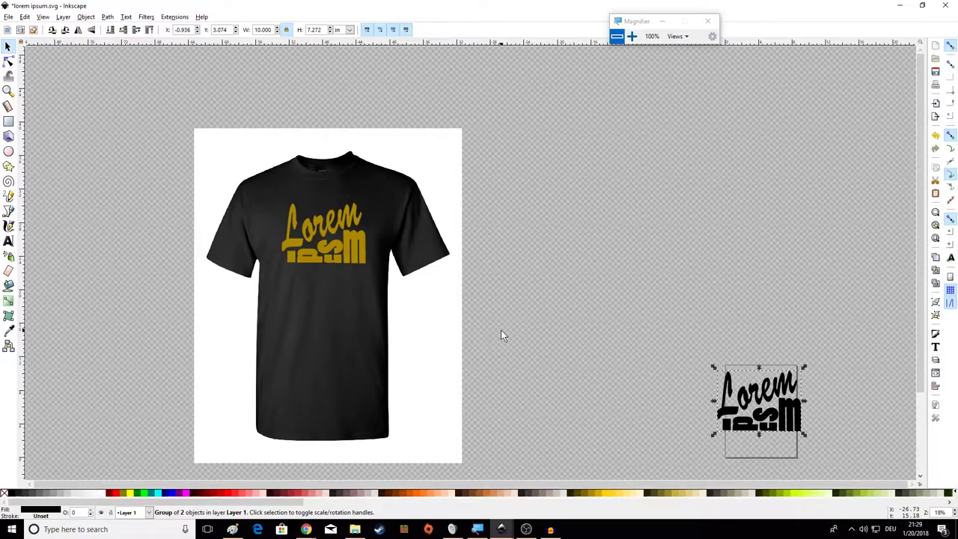
{"action": "scroll", "coordinate": [506, 326], "scroll_direction": "down", "scroll_amount": 1}
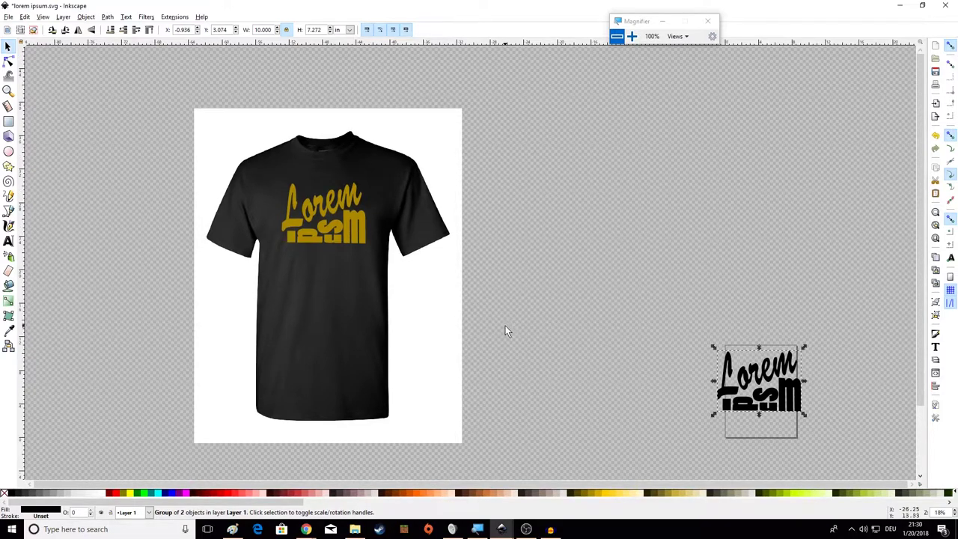
{"action": "left_click_drag", "start_coordinate": [133, 88], "coordinate": [507, 381]}
{"action": "scroll", "coordinate": [507, 373], "scroll_direction": "up", "scroll_amount": 10}
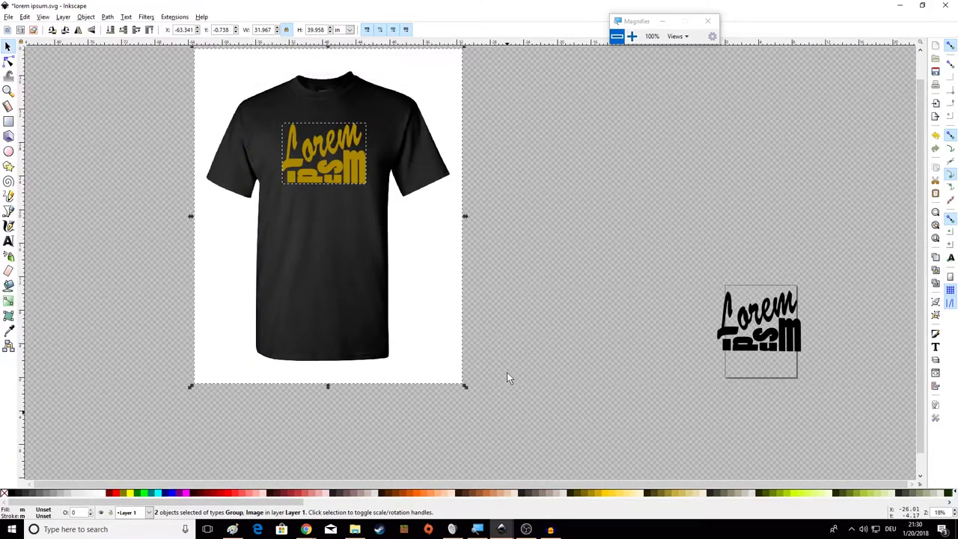
{"action": "scroll", "coordinate": [507, 372], "scroll_direction": "up", "scroll_amount": 2}
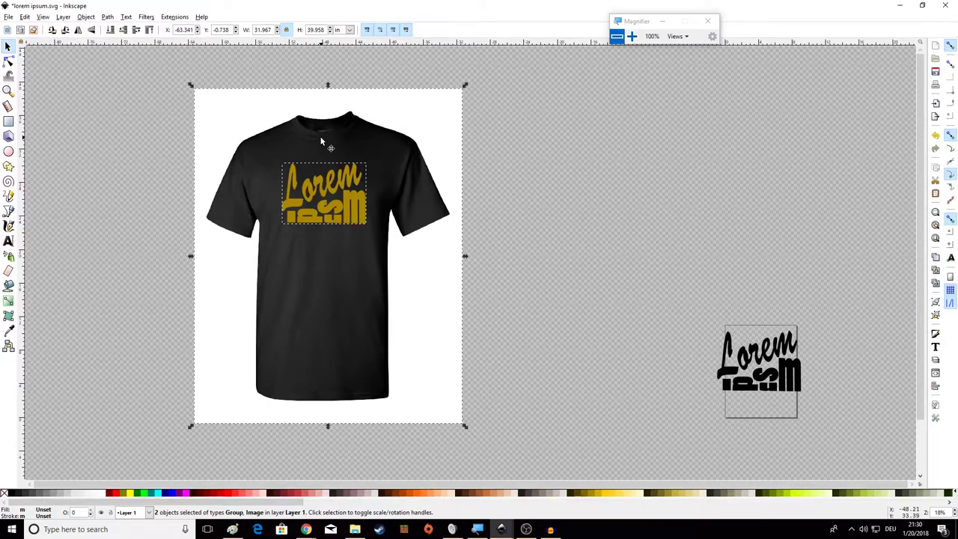
{"action": "left_click", "coordinate": [149, 87]}
{"action": "left_click_drag", "start_coordinate": [155, 64], "coordinate": [561, 440]}
{"action": "left_click", "coordinate": [8, 16]}
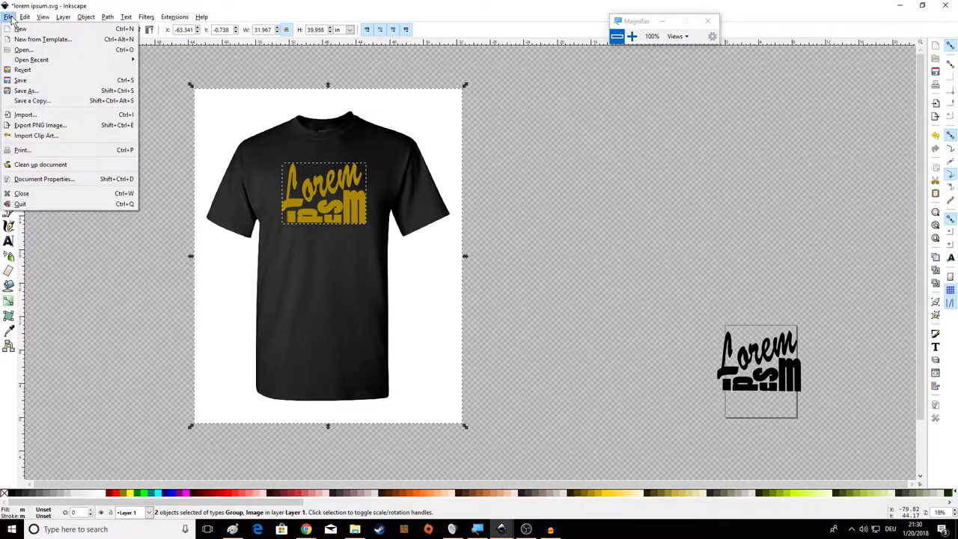
{"action": "left_click", "coordinate": [41, 126]}
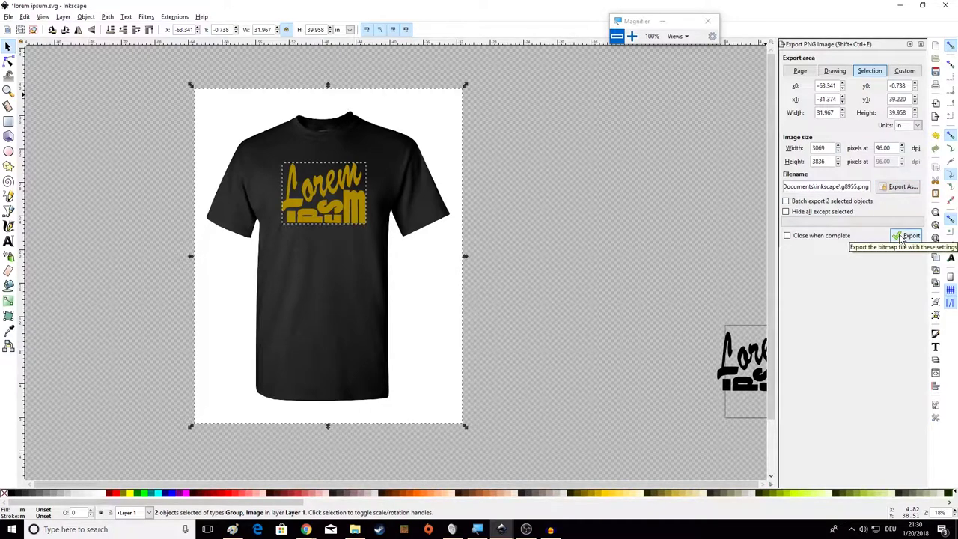
- Set the export file name to "lorem ipsum shirt" as a PNG in the inkscape folder
{"action": "left_click", "coordinate": [901, 187]}
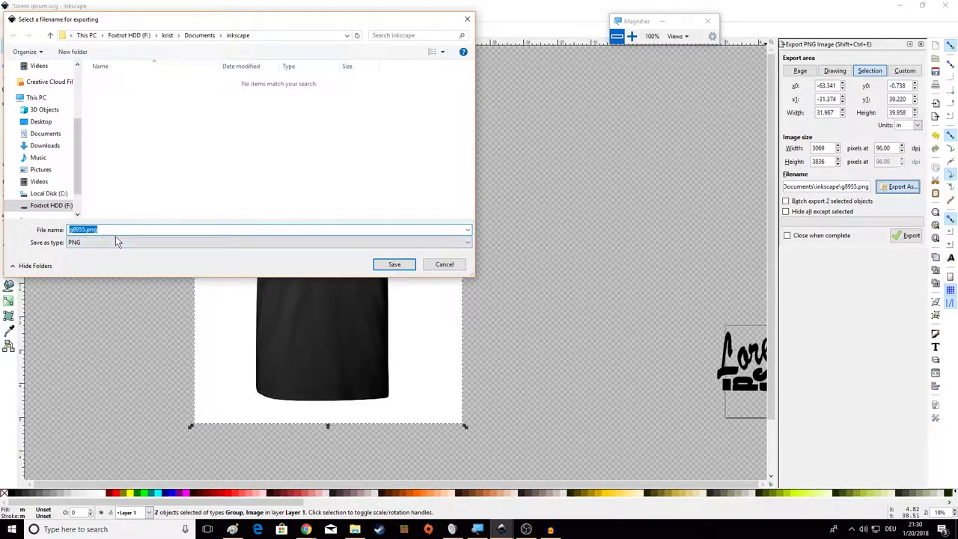
{"action": "type", "text": "lor"}
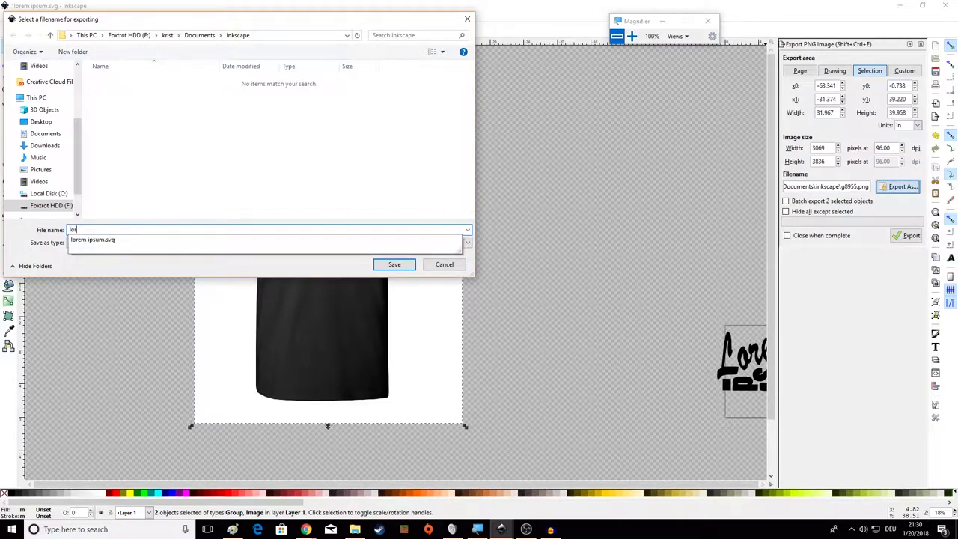
{"action": "type", "text": "em ipsum "}
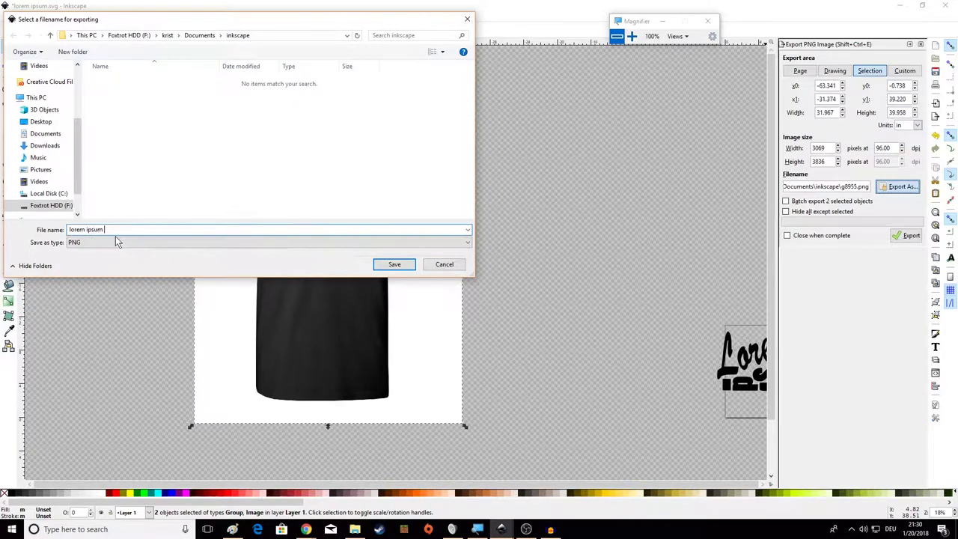
{"action": "type", "text": "shirt"}
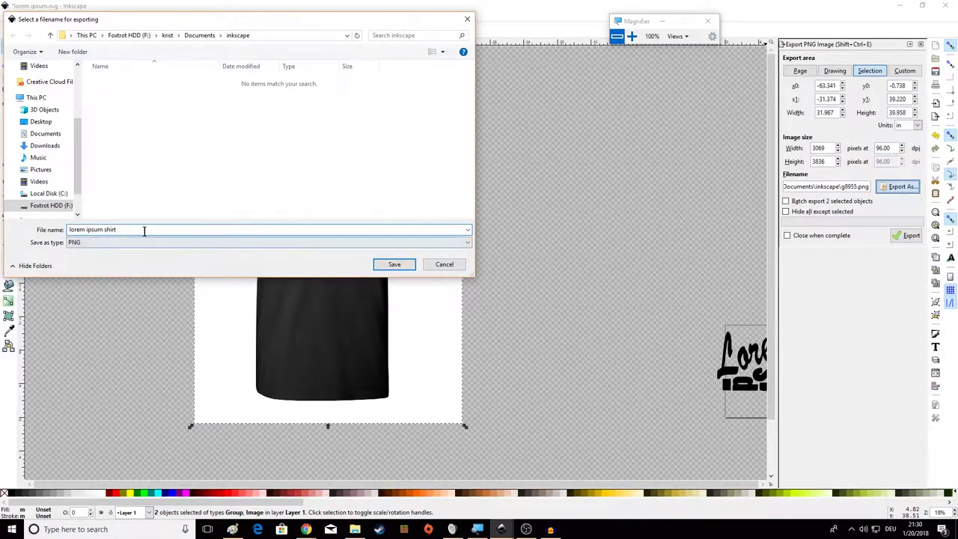
{"action": "left_click", "coordinate": [395, 266]}
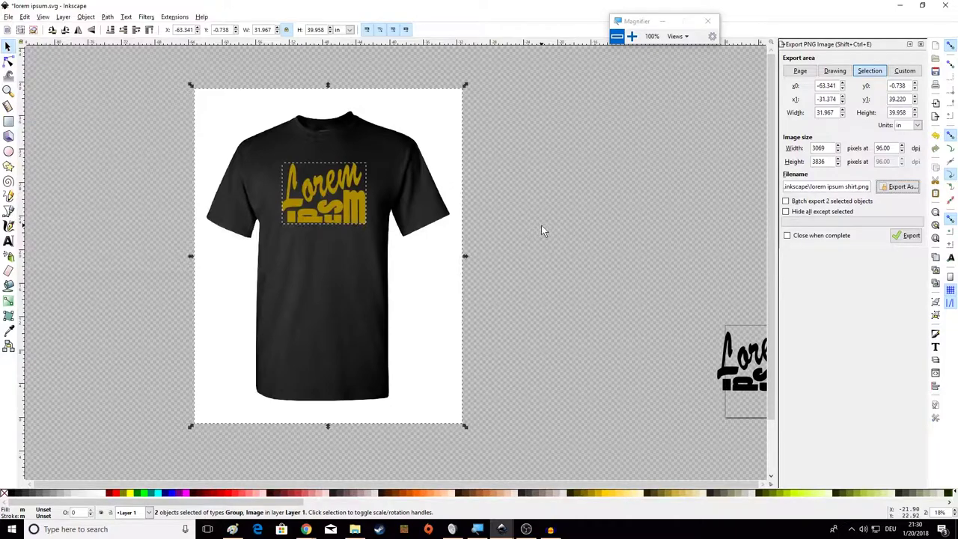
- Switch to File Explorer and open the inkscape folder inside Documents
{"action": "left_click", "coordinate": [356, 531]}
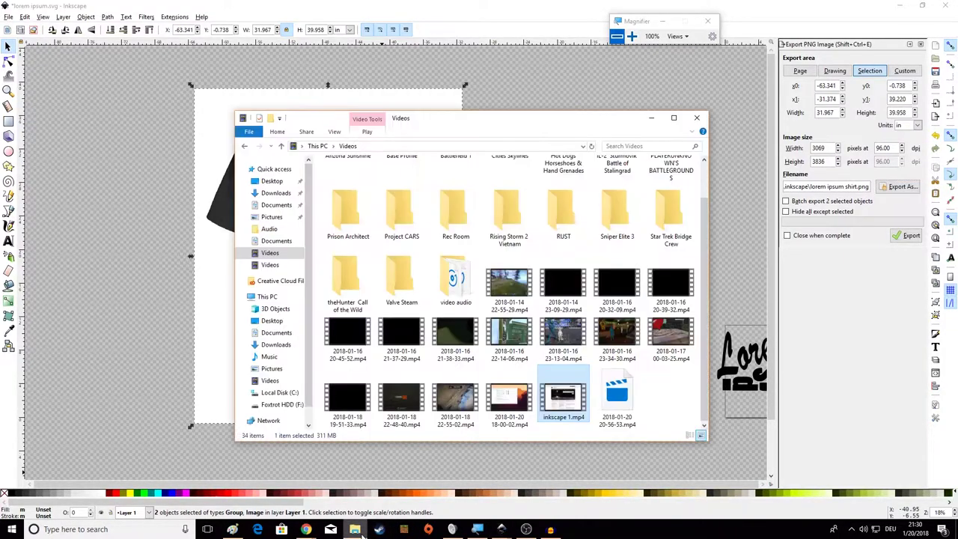
{"action": "left_click", "coordinate": [289, 244]}
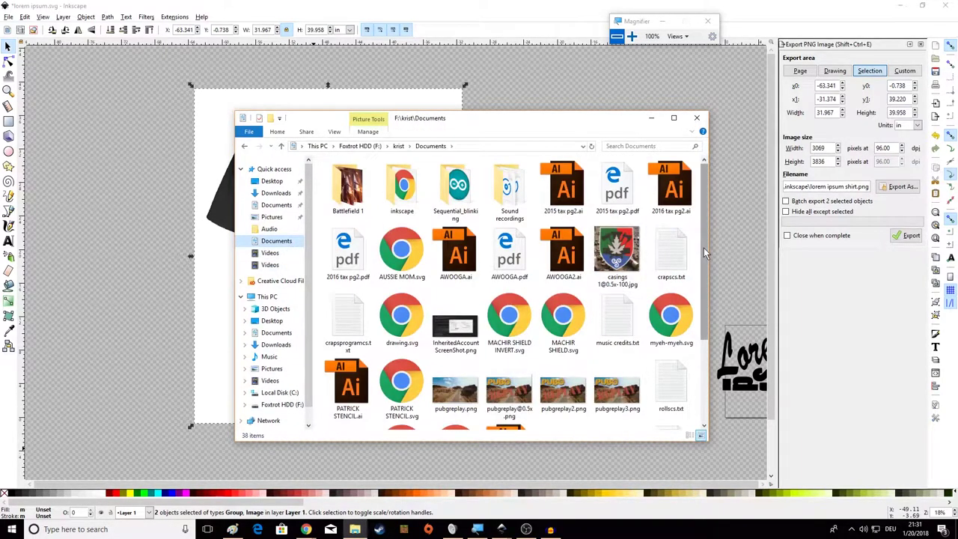
{"action": "double_click", "coordinate": [408, 198]}
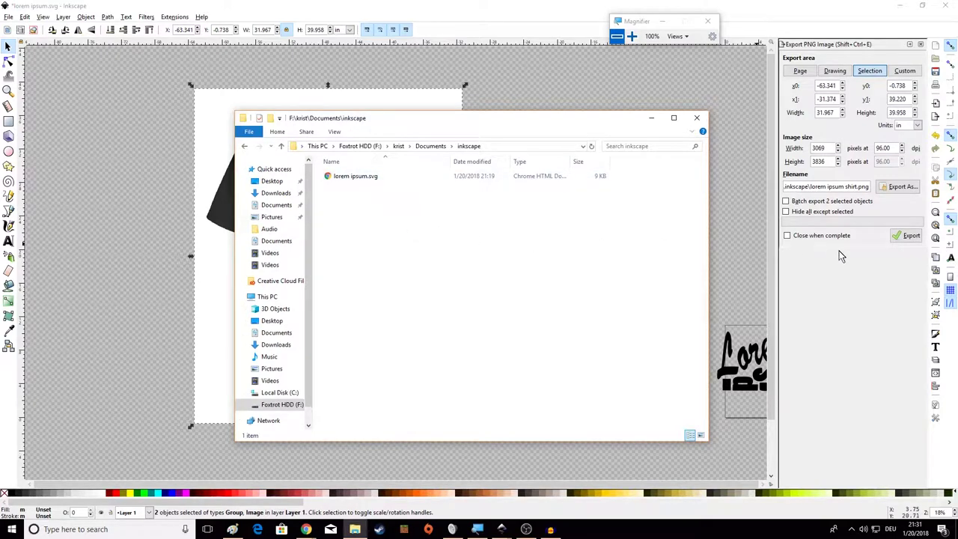
- Export the selected shirt mockup as a PNG in Inkscape, and bring up the inkscape folder in File Explorer
{"action": "left_click", "coordinate": [907, 238]}
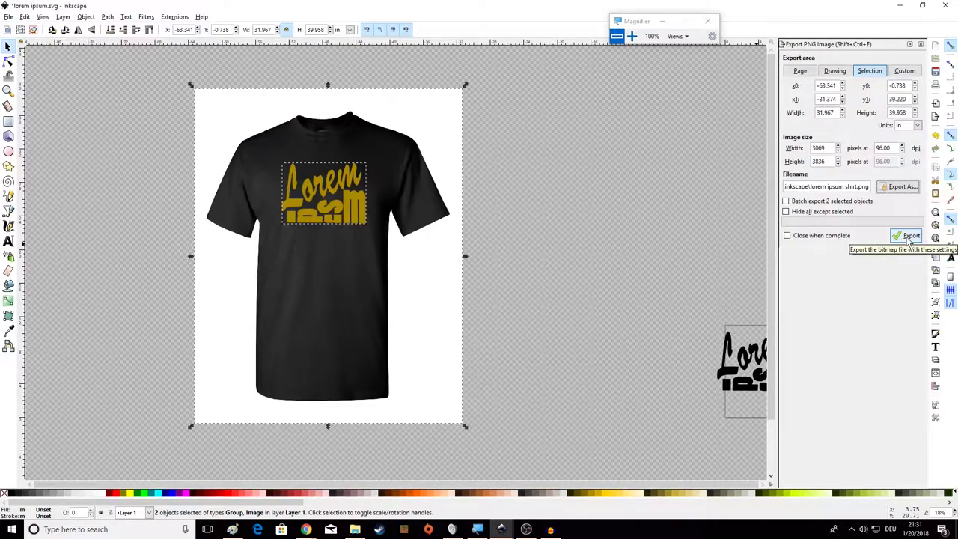
{"action": "left_click", "coordinate": [908, 237]}
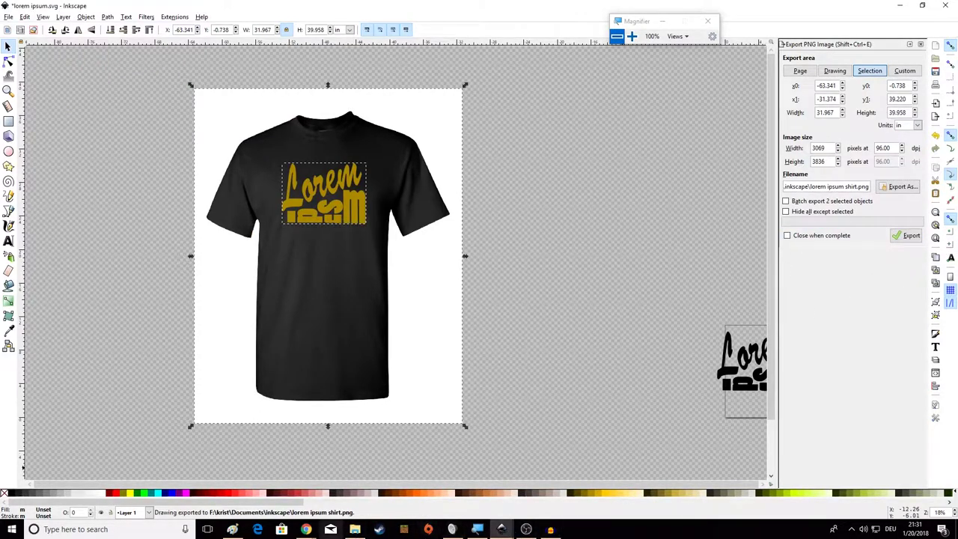
{"action": "left_click", "coordinate": [355, 530]}
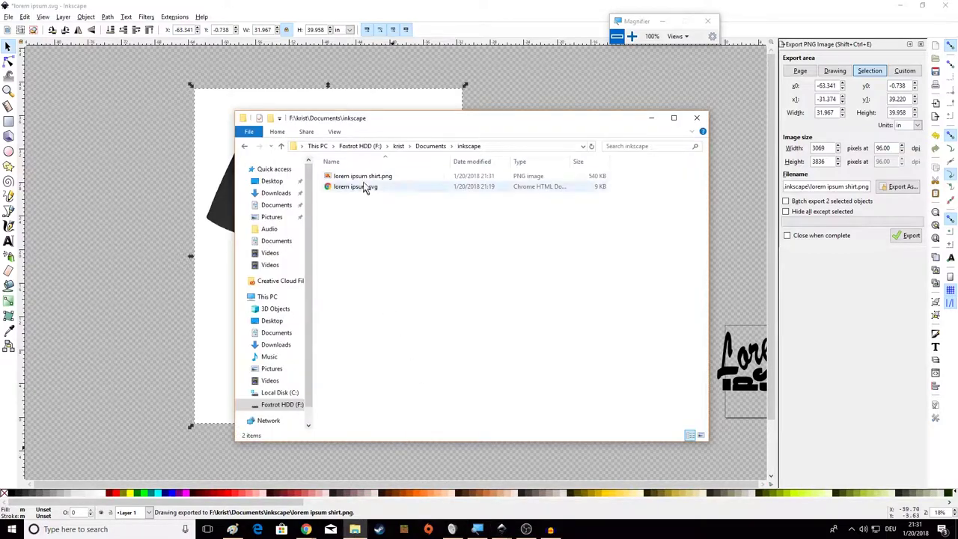
{"action": "double_click", "coordinate": [366, 179]}
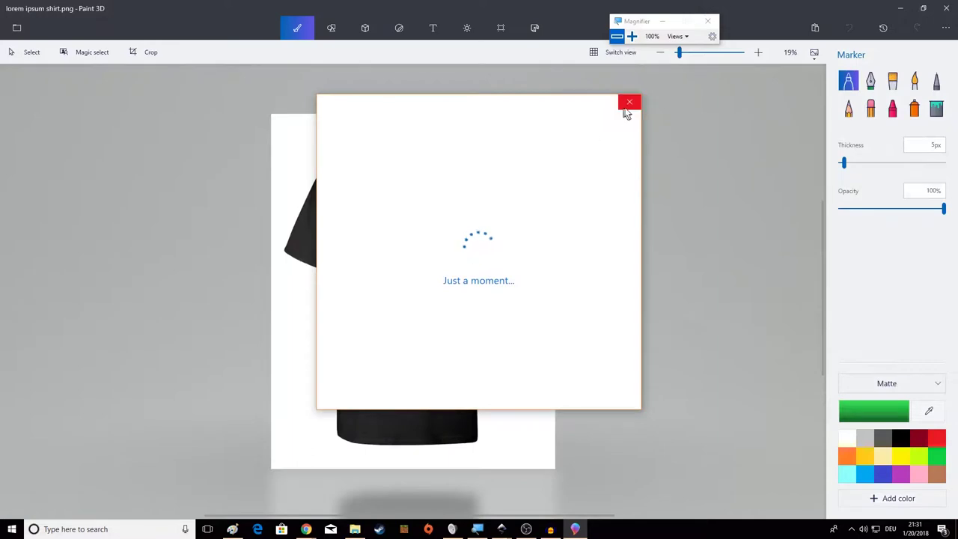
{"action": "left_click", "coordinate": [630, 103]}
{"action": "left_click", "coordinate": [947, 8]}
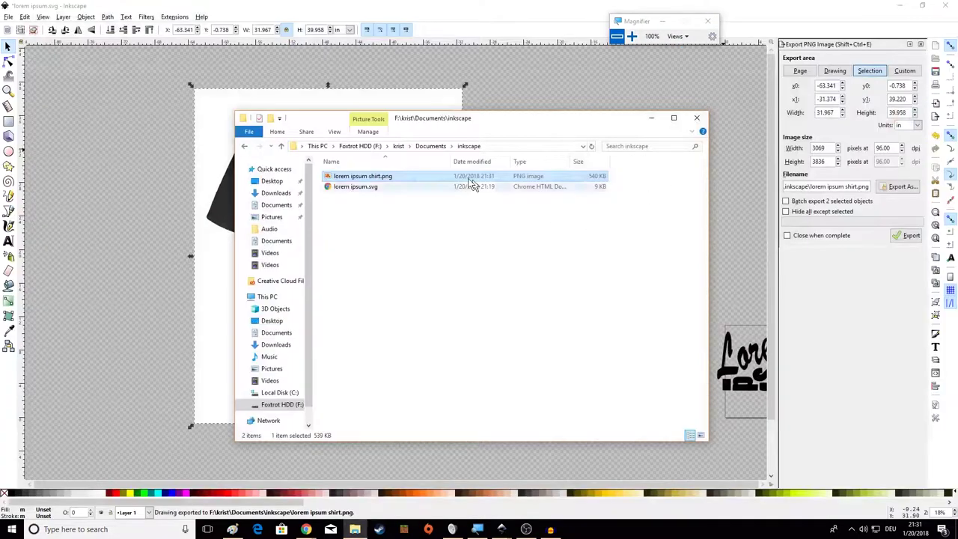
- View lorem ipsum shirt.png in Photos to check the exported mockup, and close both the viewer and the inkscape folder
{"action": "right_click", "coordinate": [359, 178]}
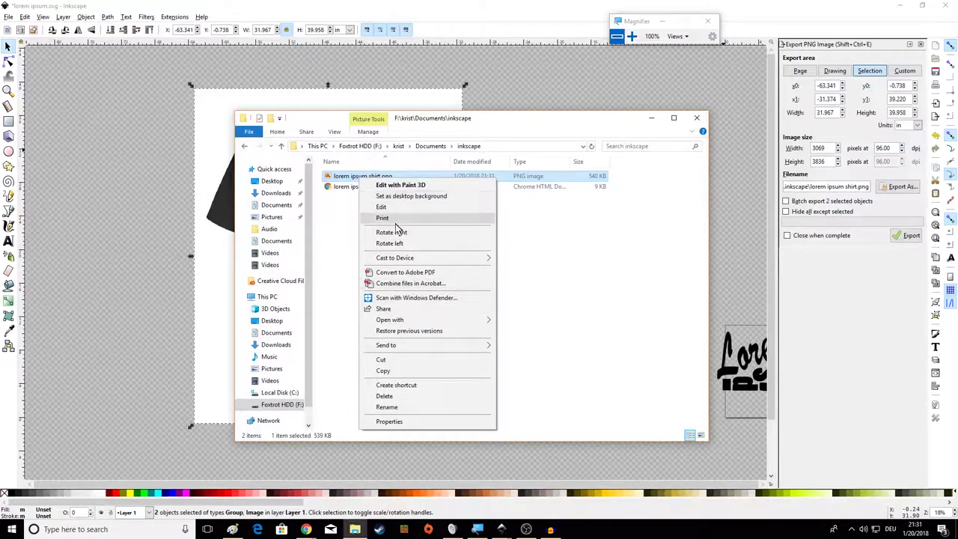
{"action": "mouse_move", "coordinate": [411, 328]}
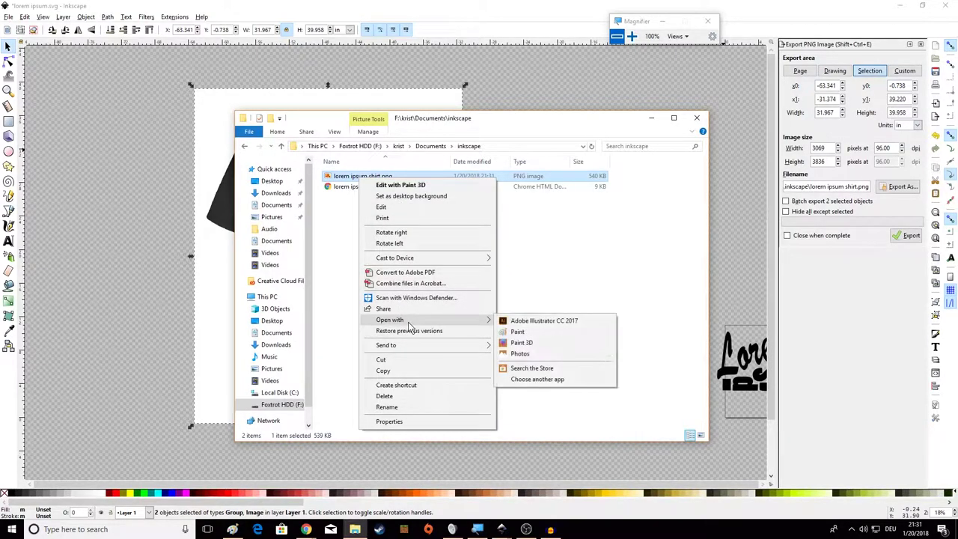
{"action": "left_click", "coordinate": [521, 355]}
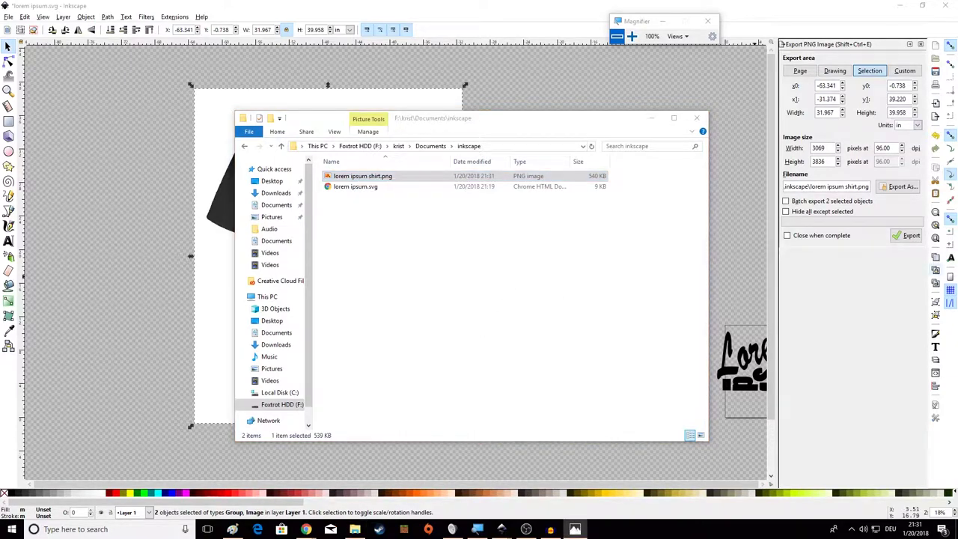
{"action": "left_click_drag", "start_coordinate": [547, 123], "coordinate": [401, 119]}
{"action": "left_click", "coordinate": [486, 114]}
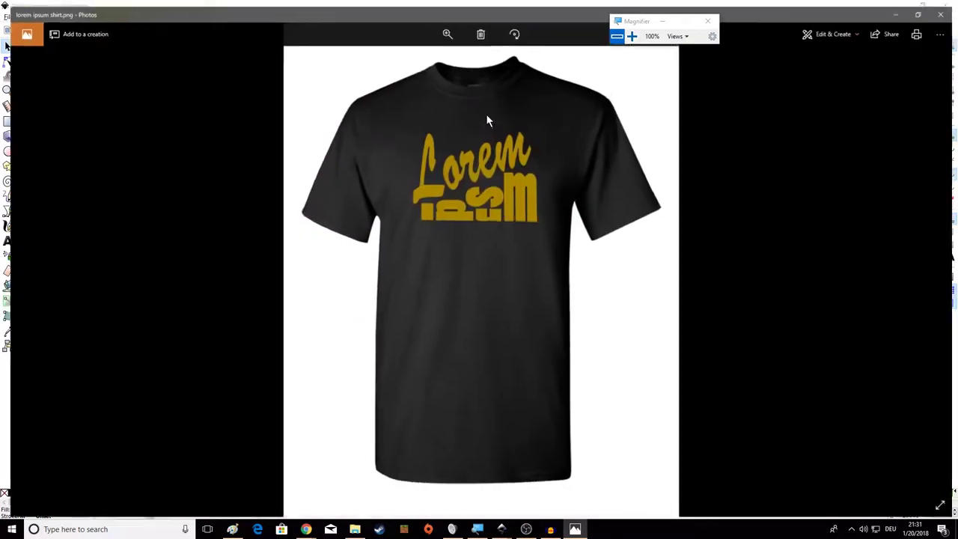
{"action": "left_click", "coordinate": [947, 8]}
{"action": "left_click", "coordinate": [697, 118]}
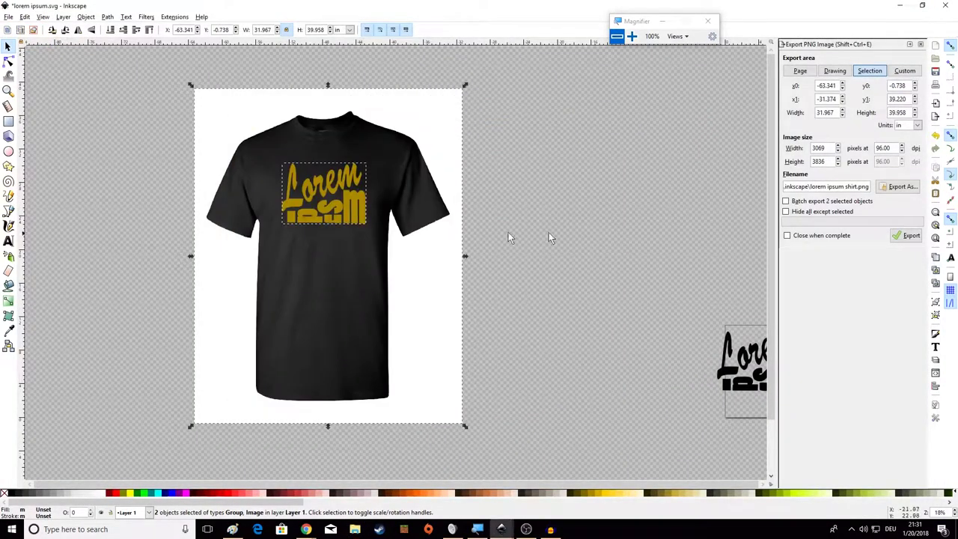
- Delete the T-shirt image and its gold lettering from the Inkscape drawing, leaving the black print-size lettering
{"action": "left_click_drag", "start_coordinate": [551, 85], "coordinate": [28, 354]}
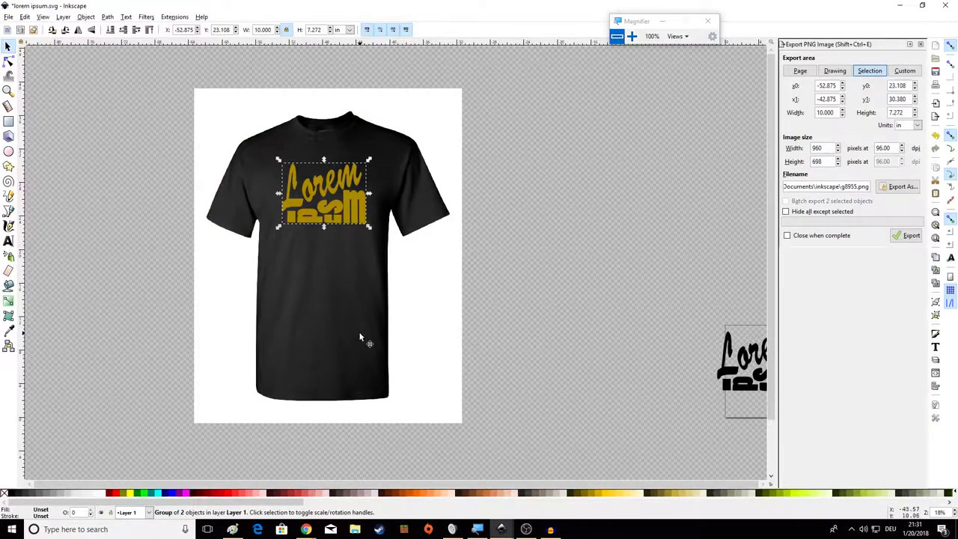
{"action": "key", "text": "Delete"}
{"action": "left_click", "coordinate": [329, 194]}
{"action": "key", "text": "Delete"}
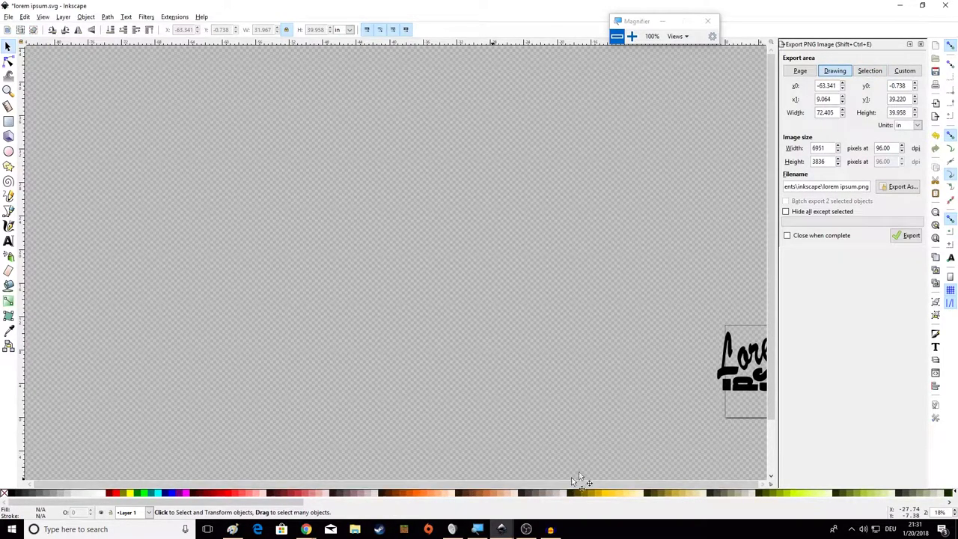
- Save the document with the remaining black lettering as lorem ipsum final.svg
{"action": "scroll", "coordinate": [684, 400], "scroll_direction": "up", "scroll_amount": 4}
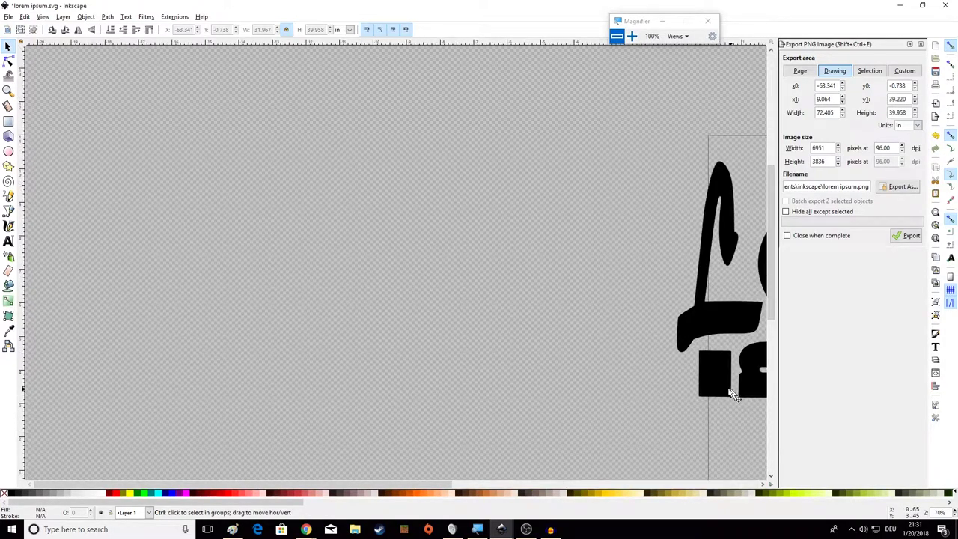
{"action": "left_click_drag", "start_coordinate": [637, 339], "coordinate": [207, 316]}
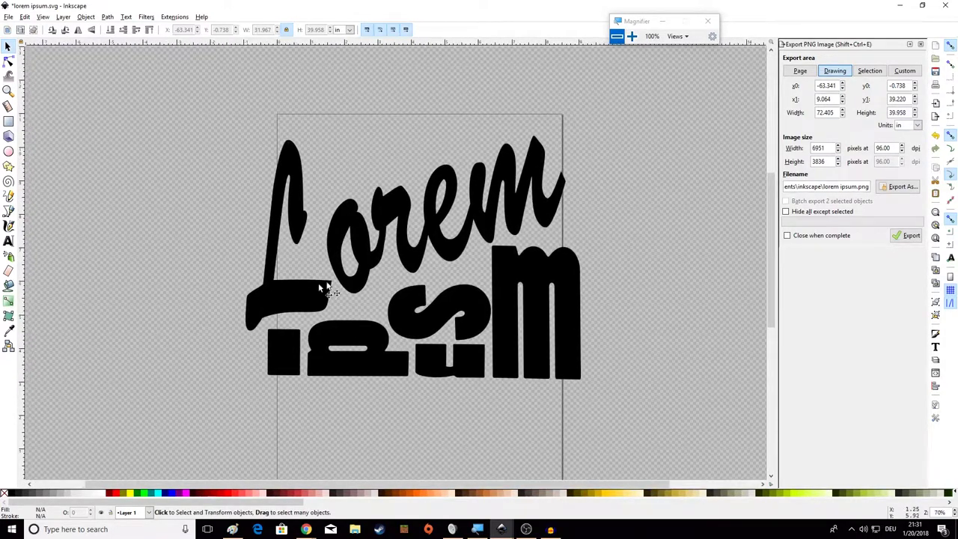
{"action": "left_click", "coordinate": [334, 234]}
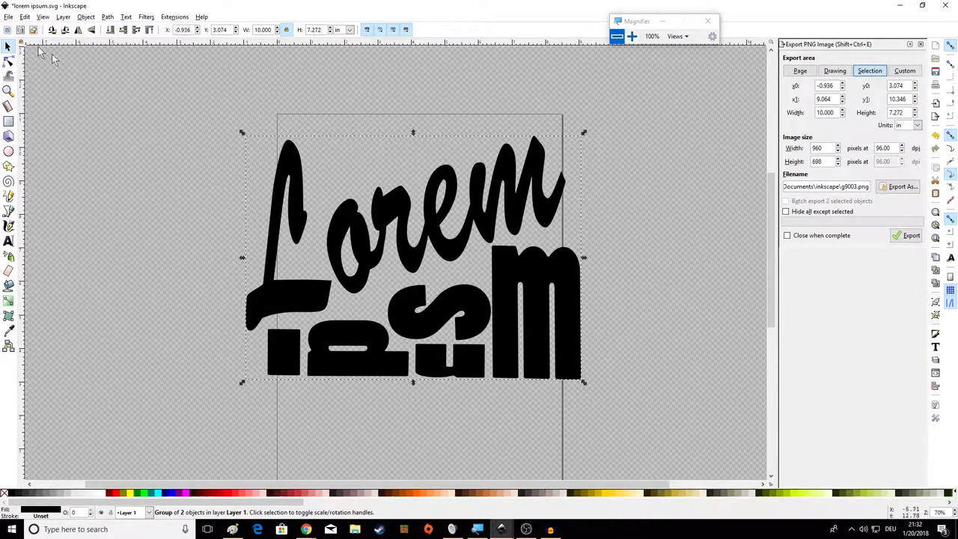
{"action": "left_click", "coordinate": [8, 16]}
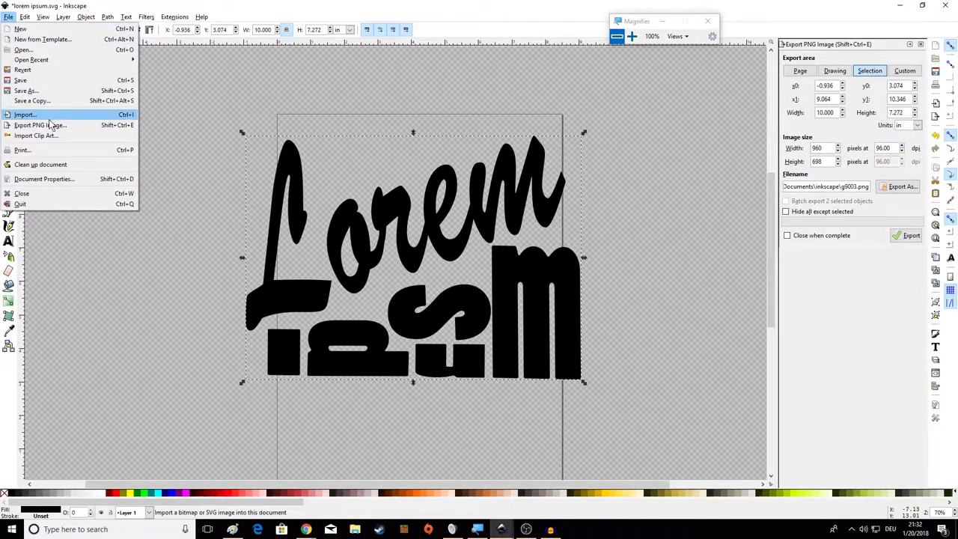
{"action": "left_click", "coordinate": [290, 208]}
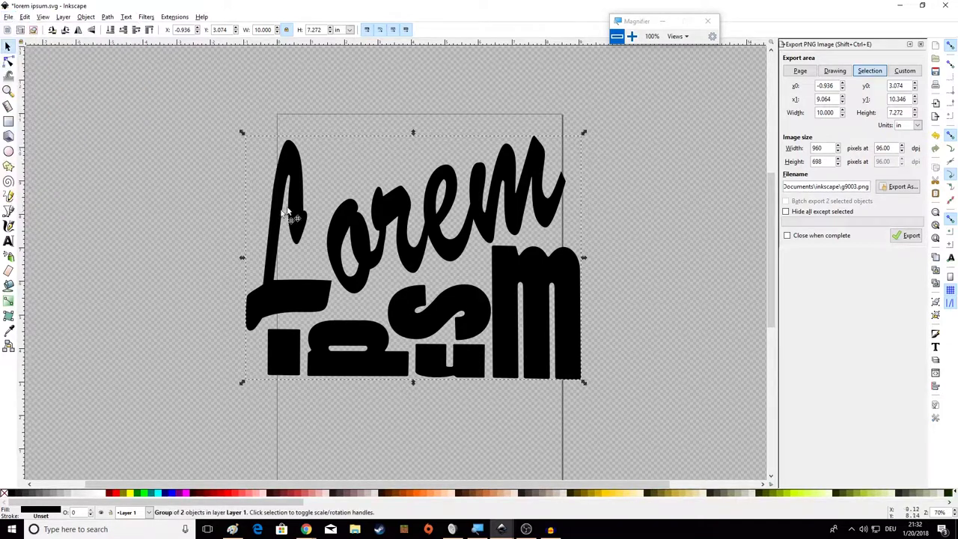
{"action": "left_click", "coordinate": [289, 204]}
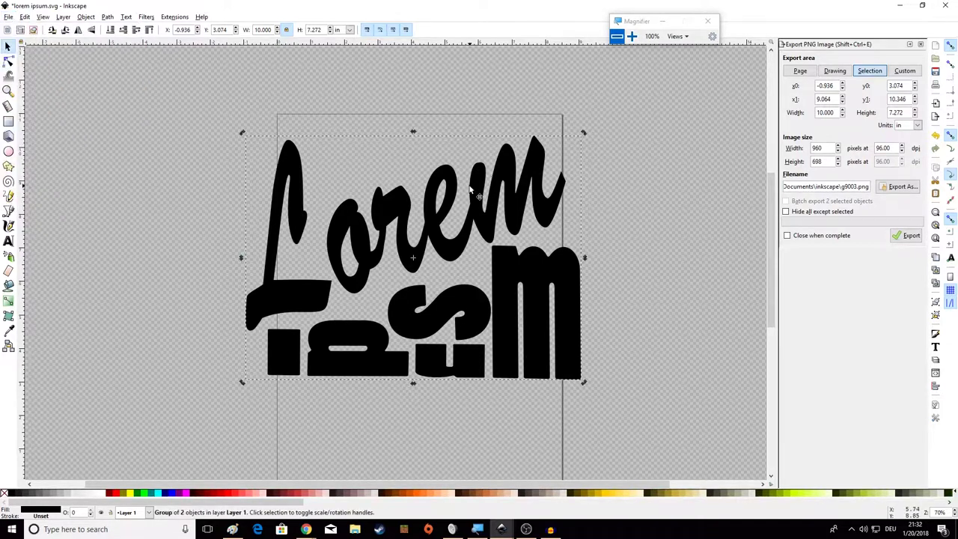
{"action": "left_click", "coordinate": [143, 96]}
{"action": "left_click", "coordinate": [107, 17]}
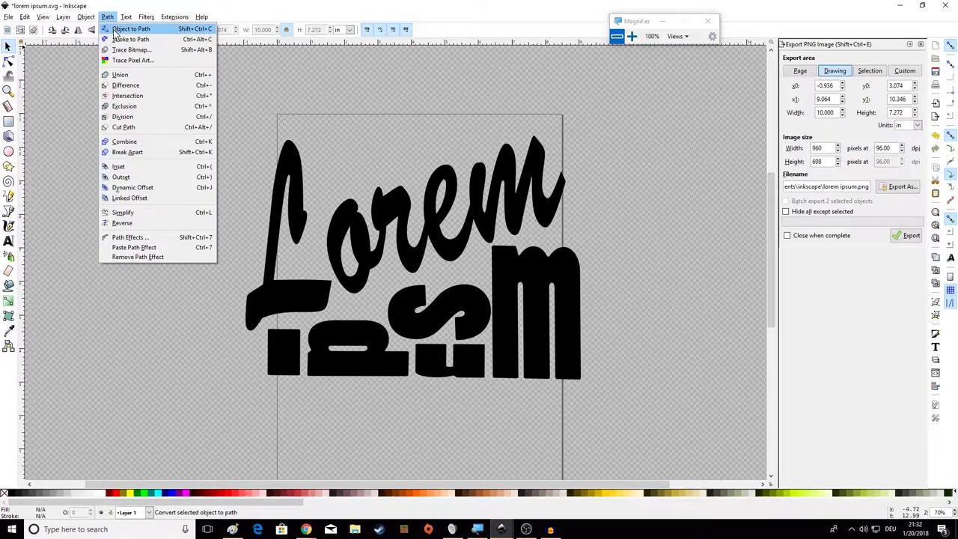
{"action": "left_click", "coordinate": [287, 87]}
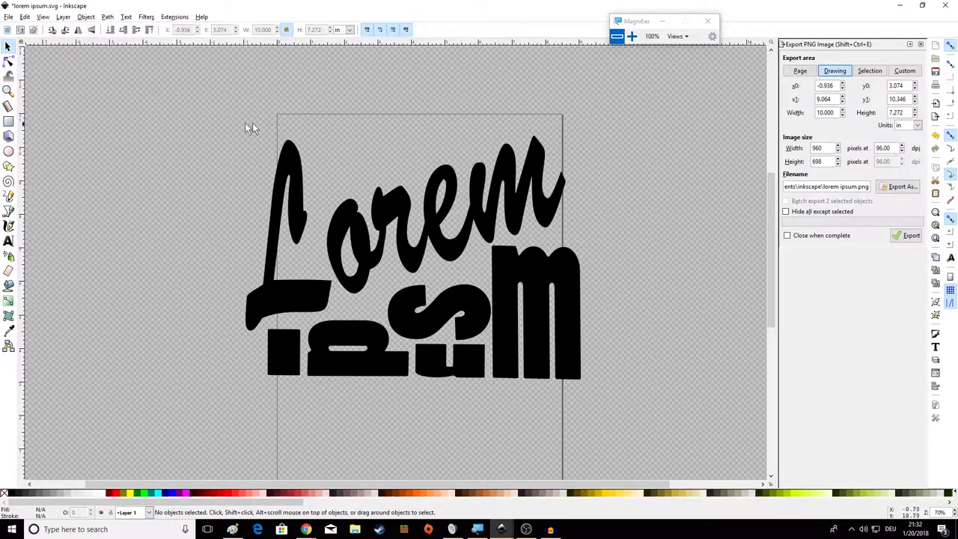
{"action": "left_click", "coordinate": [9, 17]}
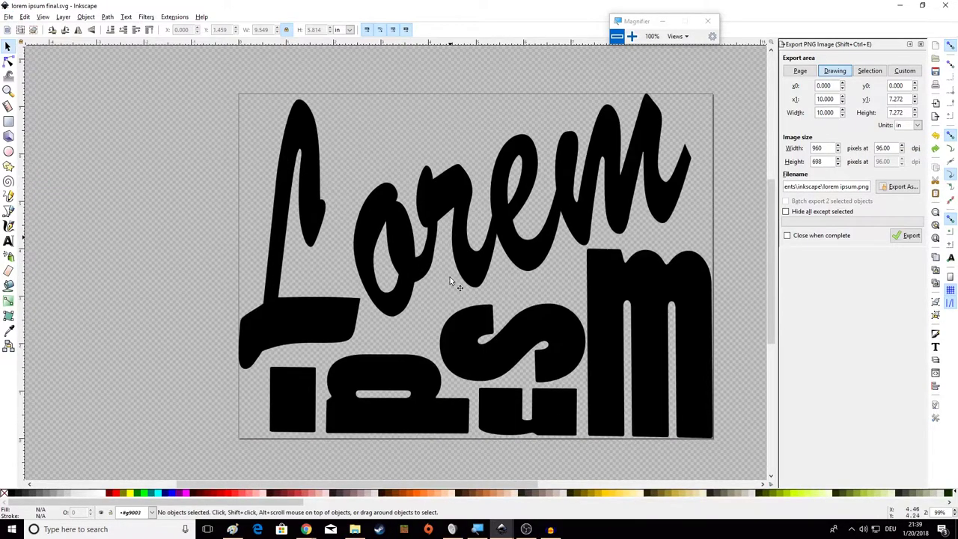
{"action": "scroll", "coordinate": [524, 239], "scroll_direction": "down", "scroll_amount": 1}
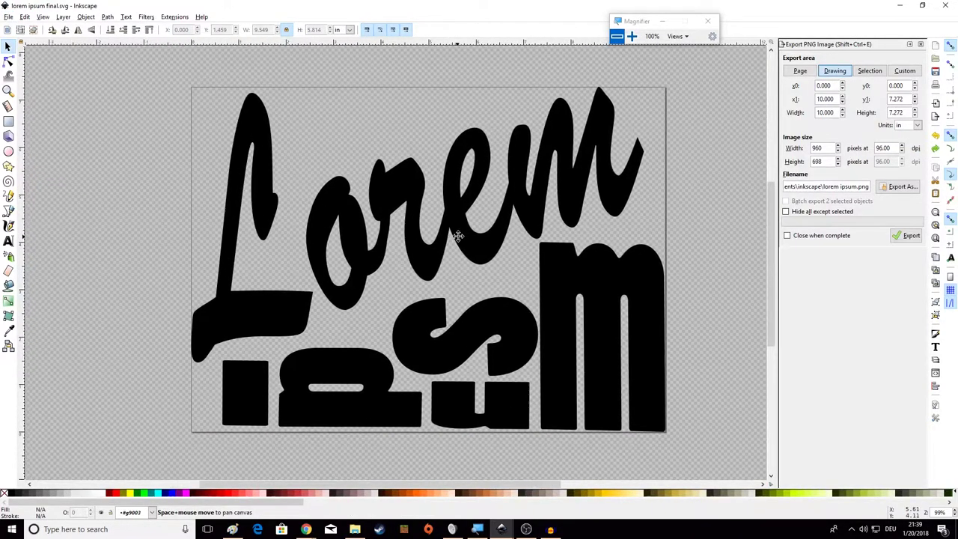
{"action": "scroll", "coordinate": [427, 225], "scroll_direction": "up", "scroll_amount": 1}
{"action": "left_click", "coordinate": [408, 222]}
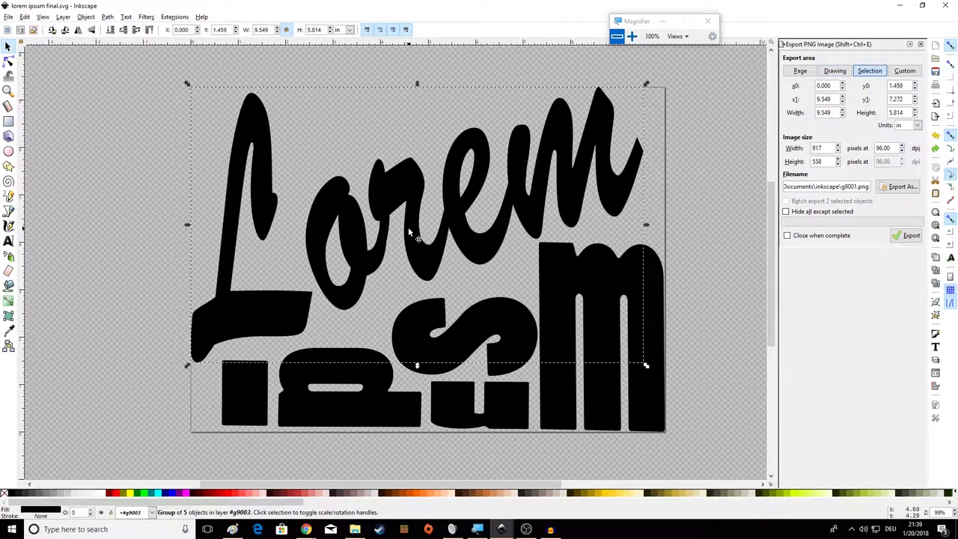
{"action": "left_click", "coordinate": [133, 210]}
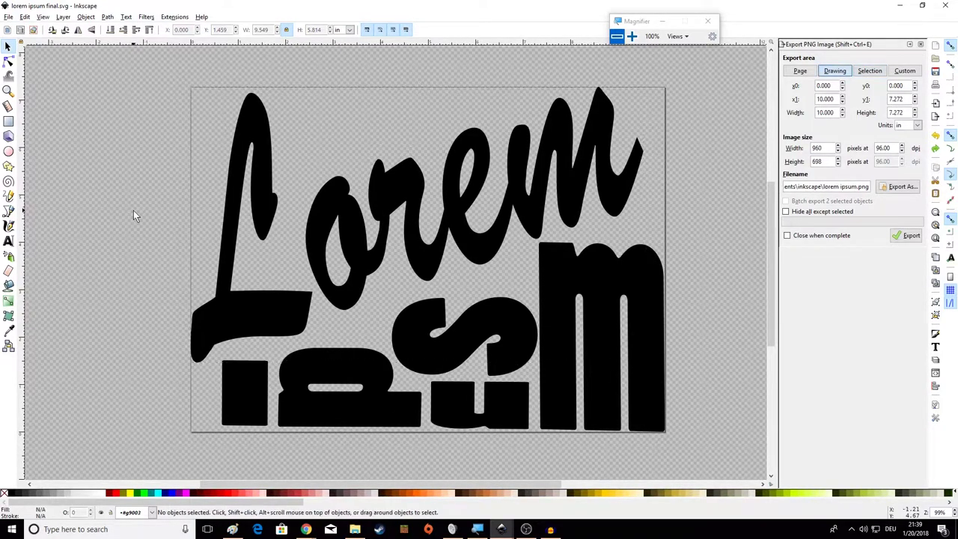
{"action": "left_click", "coordinate": [344, 220]}
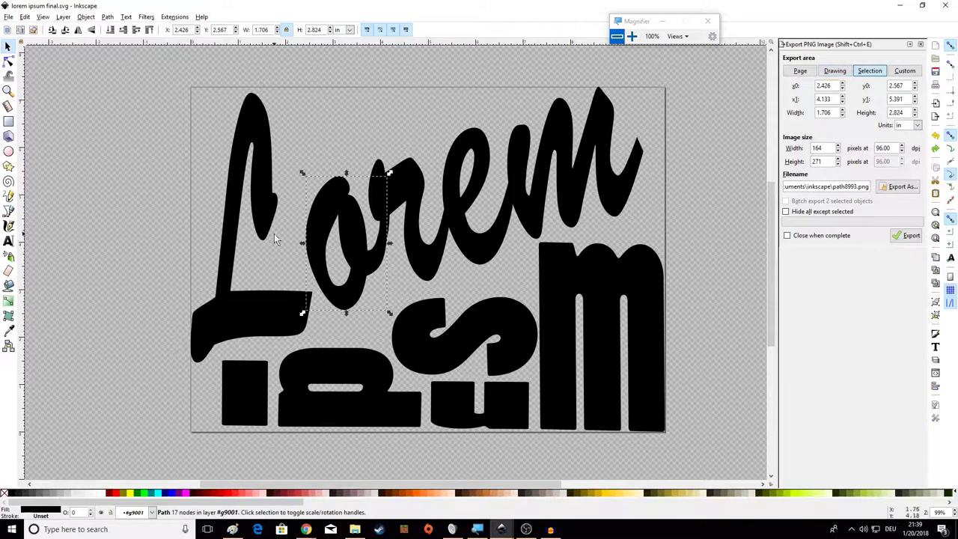
{"action": "mouse_move", "coordinate": [327, 121]}
{"action": "left_mouse_down"}
{"action": "mouse_move", "coordinate": [555, 238]}
{"action": "mouse_move", "coordinate": [528, 254]}
{"action": "left_mouse_up"}
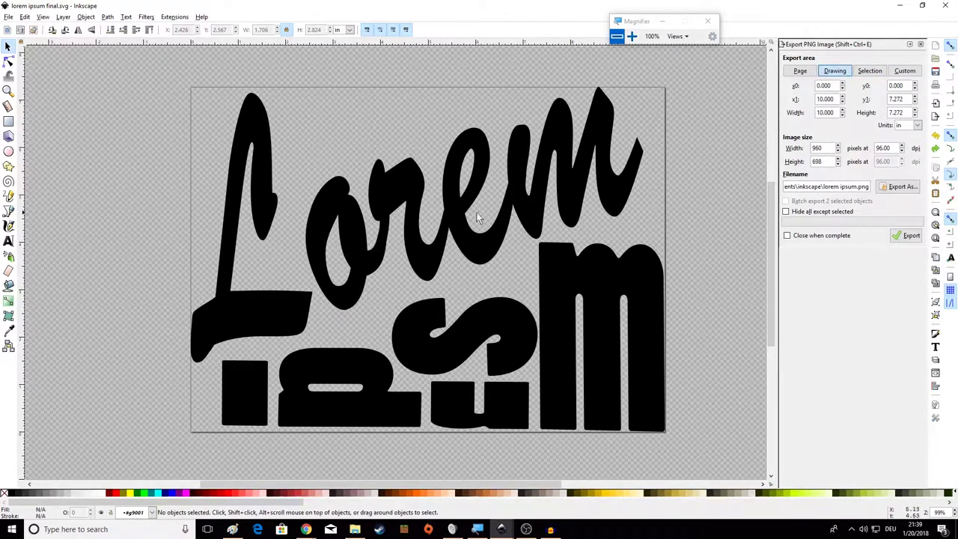
- Move the letter "o" of "Lorem" down against the foot of the L, and undo the move
{"action": "left_click", "coordinate": [353, 242]}
{"action": "left_click_drag", "start_coordinate": [353, 242], "coordinate": [345, 291]}
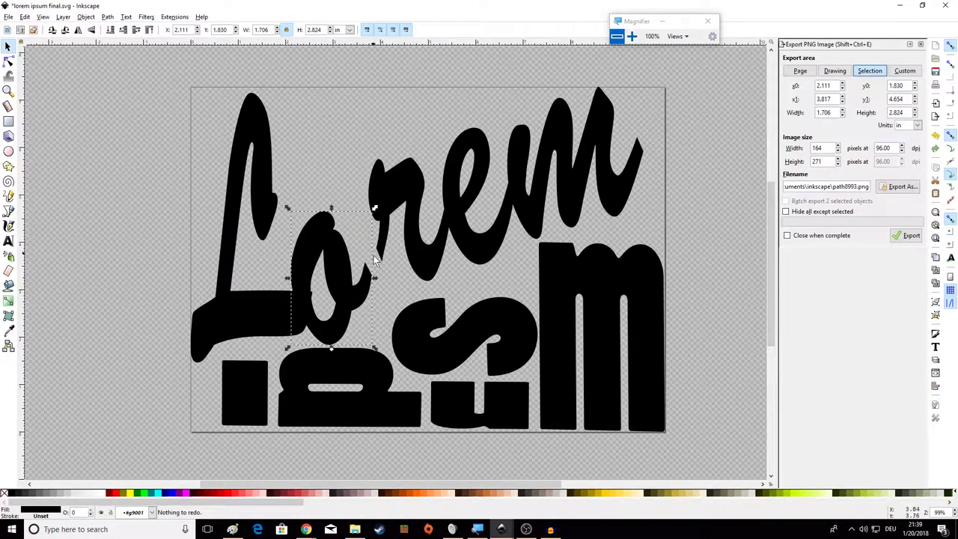
{"action": "key", "text": "ctrl+z"}
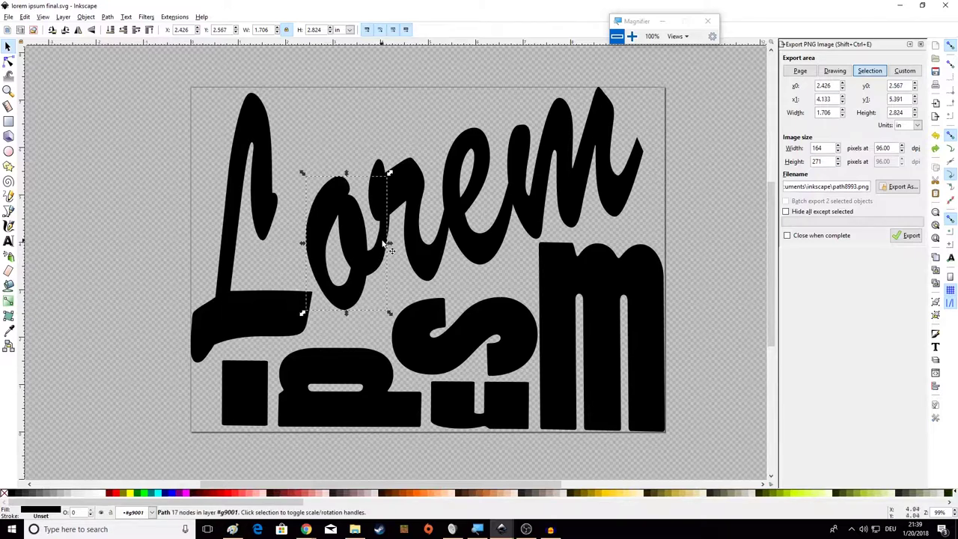
{"action": "key", "text": "Escape"}
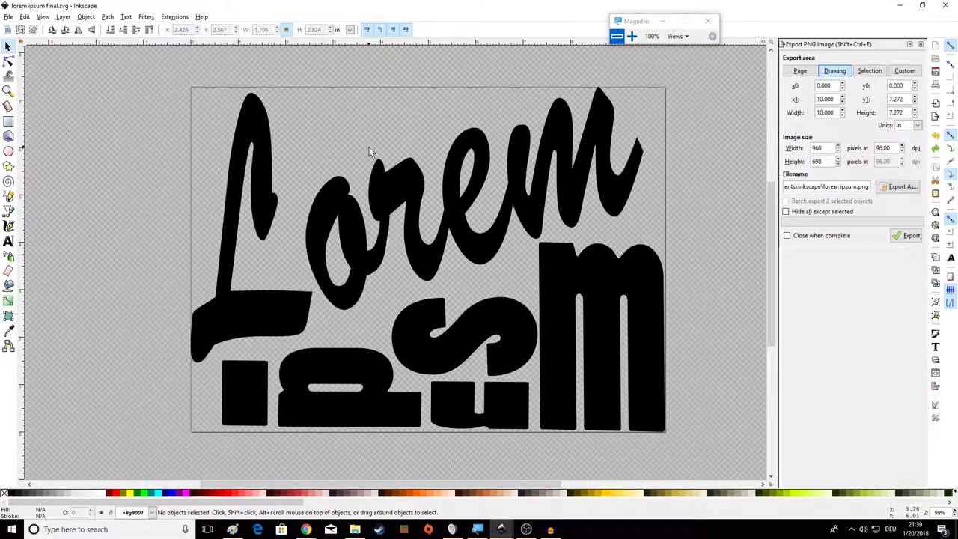
{"action": "left_click", "coordinate": [376, 260]}
{"action": "left_click", "coordinate": [403, 193], "text": "shift"}
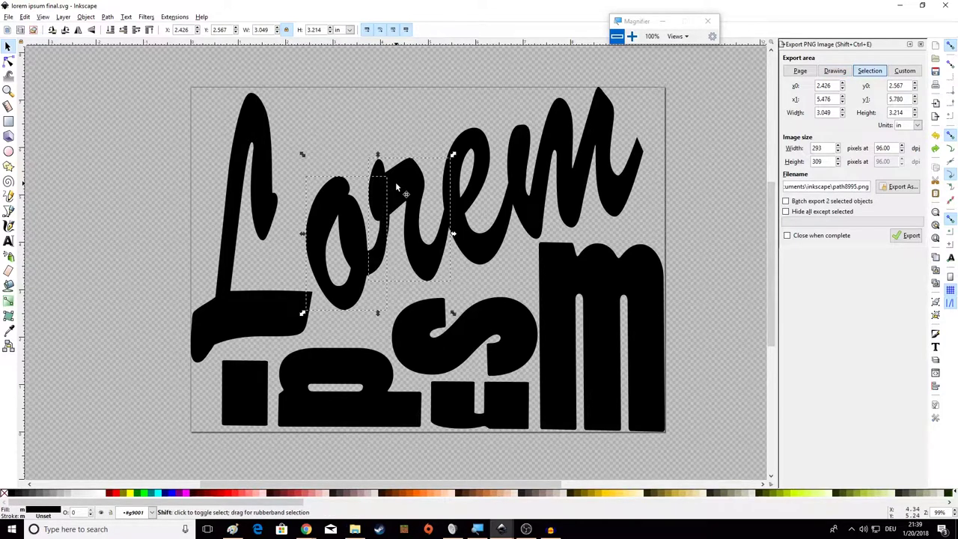
{"action": "left_click", "coordinate": [360, 148]}
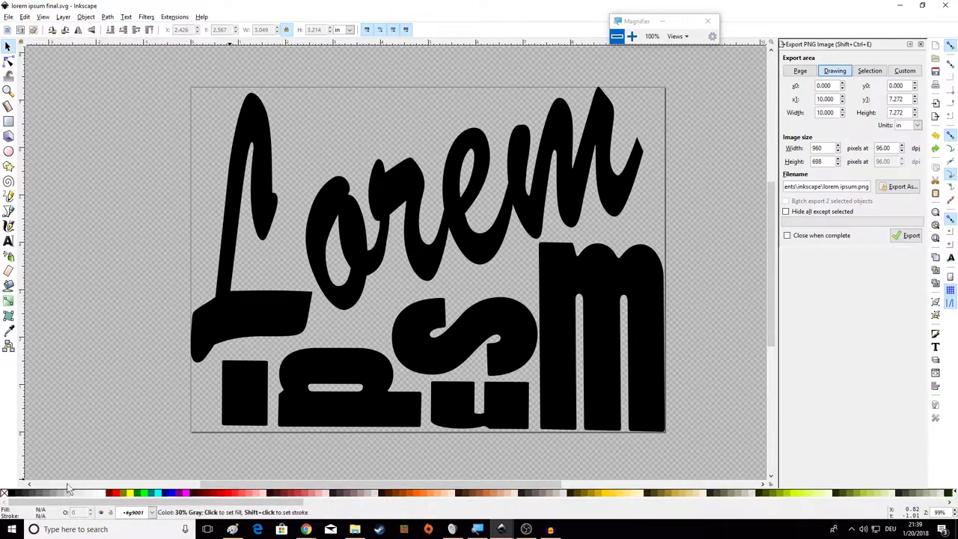
{"action": "left_click_drag", "start_coordinate": [329, 92], "coordinate": [525, 272]}
{"action": "left_click", "coordinate": [353, 233]}
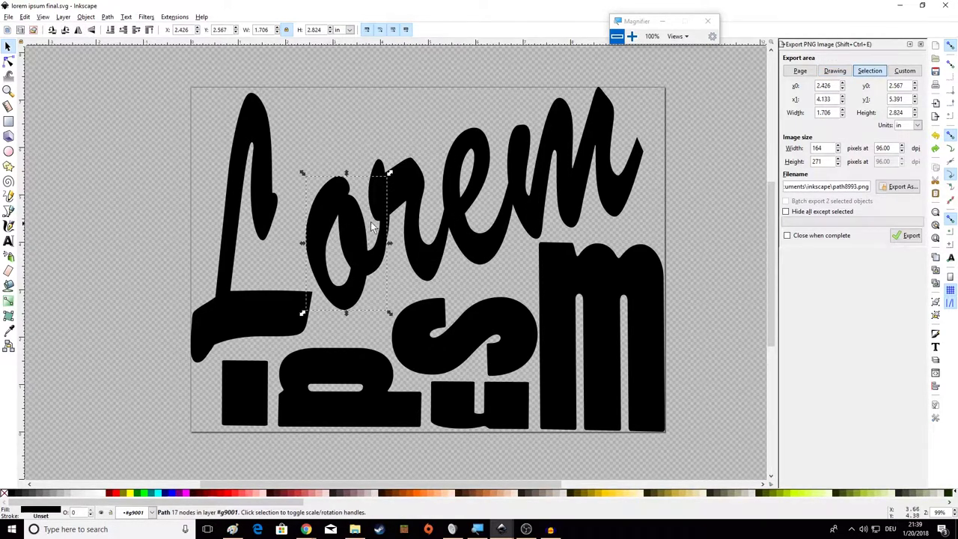
{"action": "left_click", "coordinate": [350, 196]}
{"action": "left_click", "coordinate": [392, 202]}
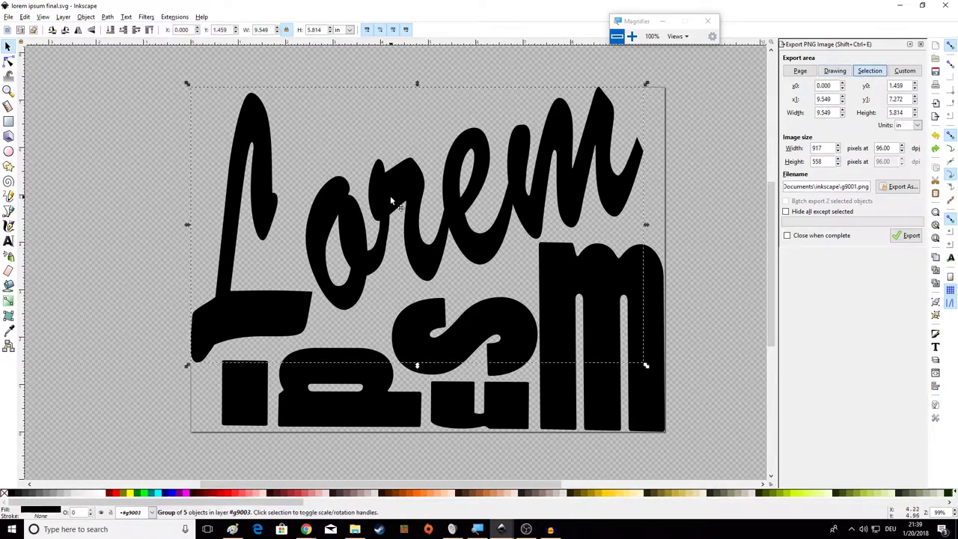
{"action": "left_click", "coordinate": [401, 208]}
{"action": "left_click", "coordinate": [356, 234]}
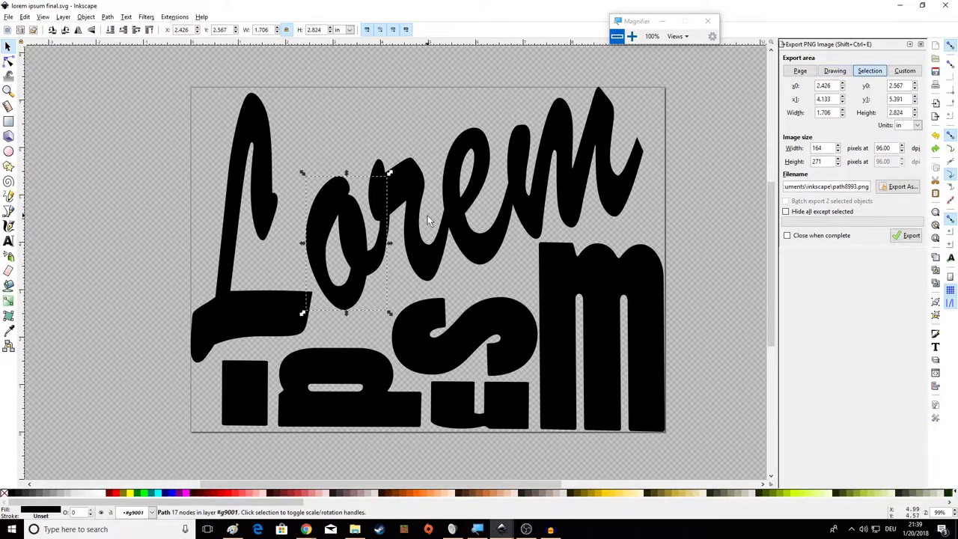
{"action": "left_click", "coordinate": [405, 190]}
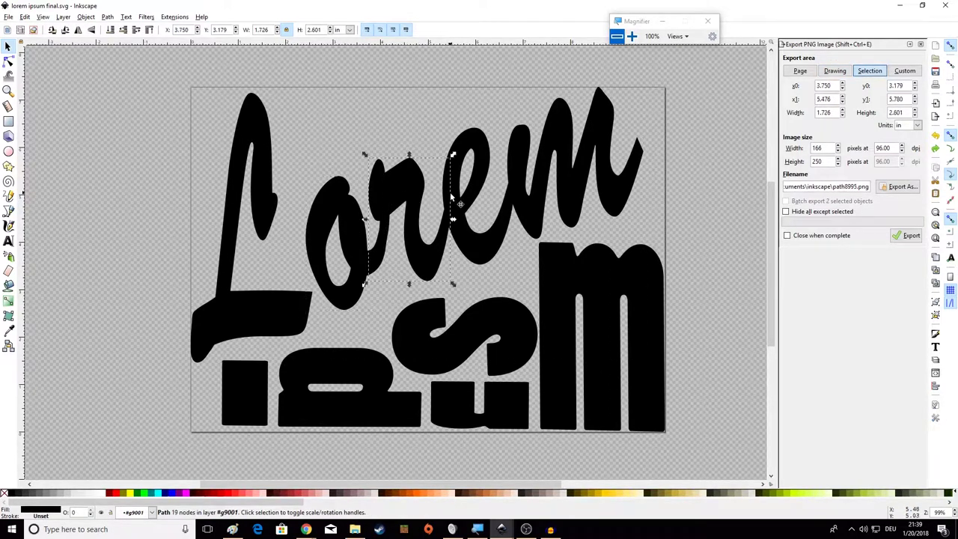
- Give the letters o, r, e and m of "Lorem" a flat red stroke
{"action": "left_click", "coordinate": [359, 246]}
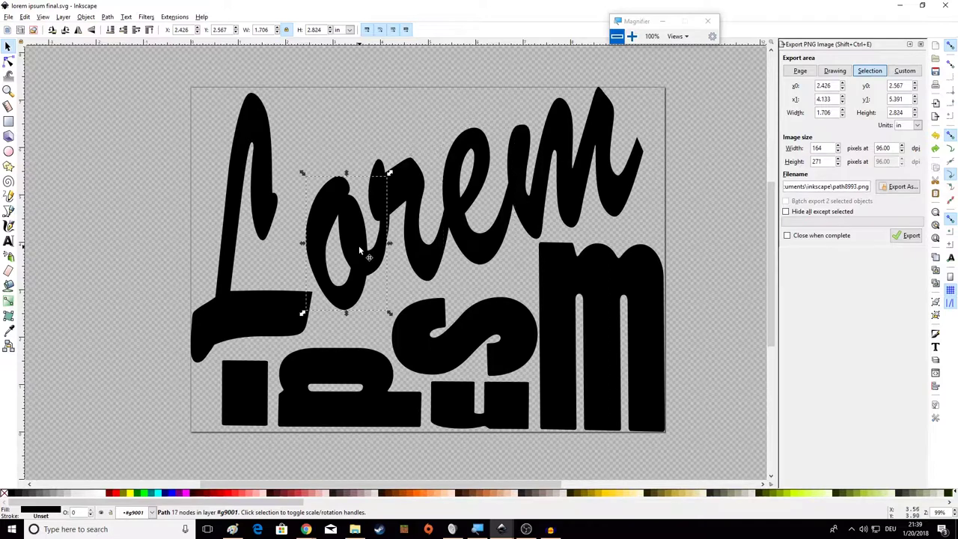
{"action": "left_click", "coordinate": [413, 199], "text": "shift"}
{"action": "left_click", "coordinate": [484, 251], "text": "shift"}
{"action": "left_click", "coordinate": [534, 216], "text": "shift"}
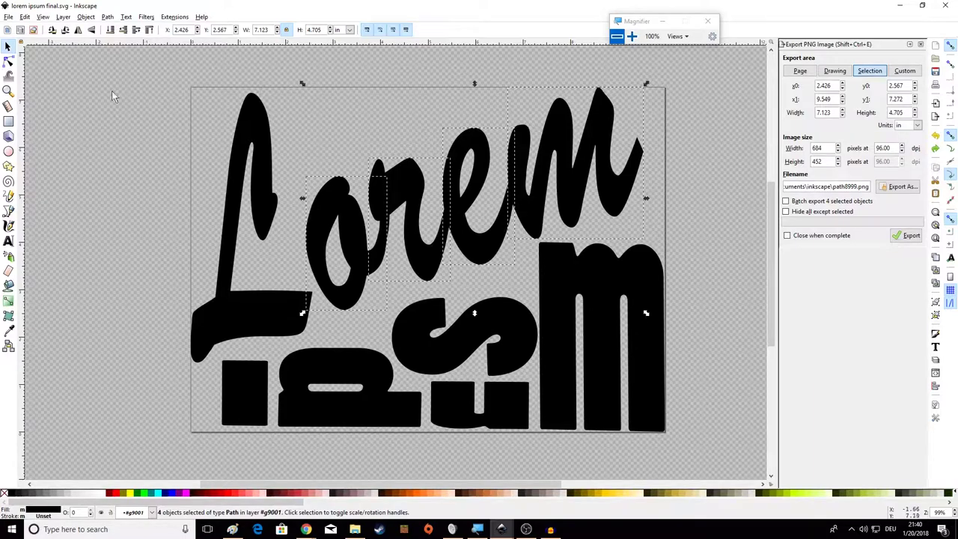
{"action": "left_click", "coordinate": [85, 17]}
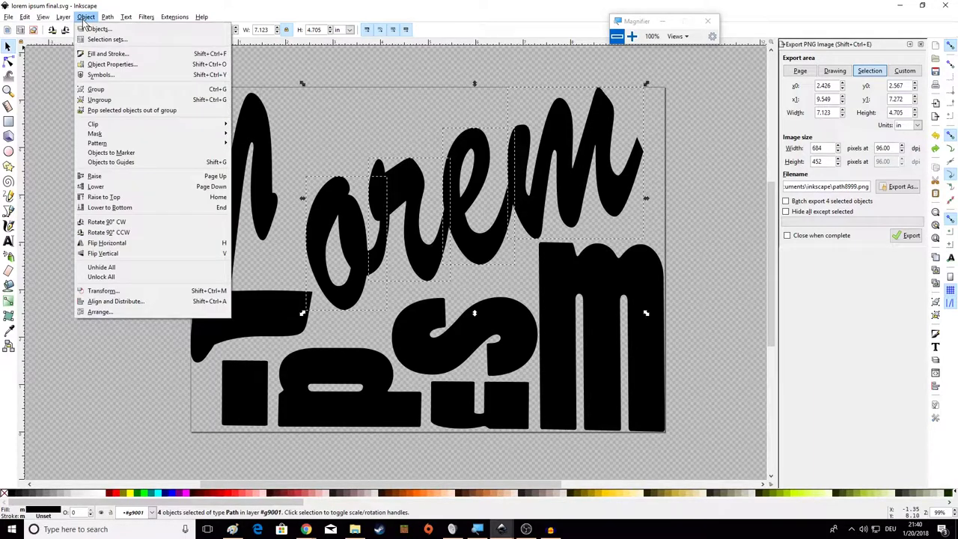
{"action": "left_click", "coordinate": [101, 53]}
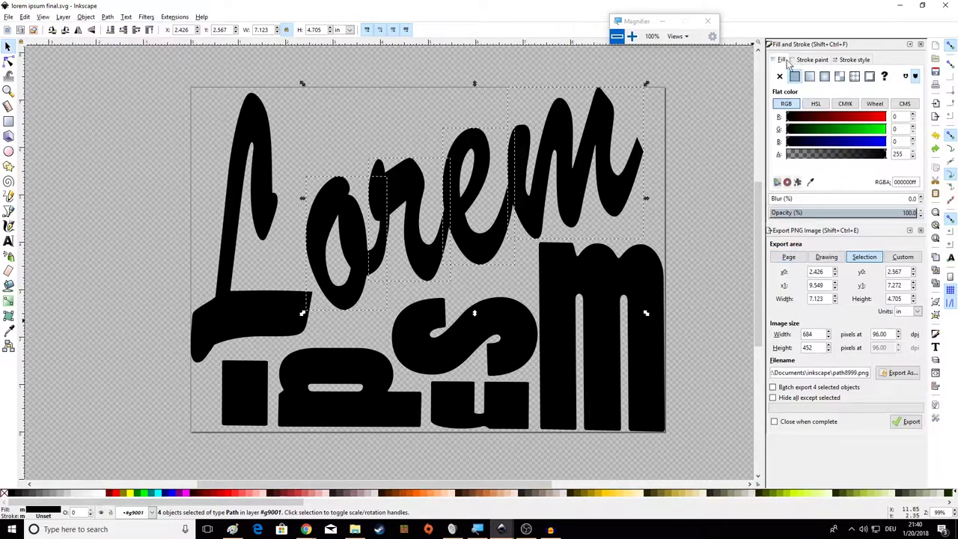
{"action": "left_click", "coordinate": [819, 60]}
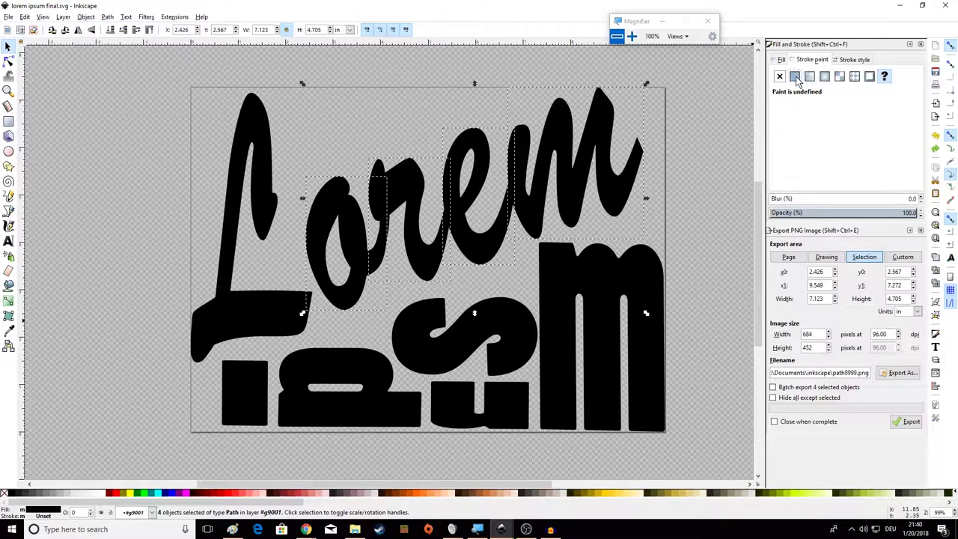
{"action": "left_click", "coordinate": [796, 77]}
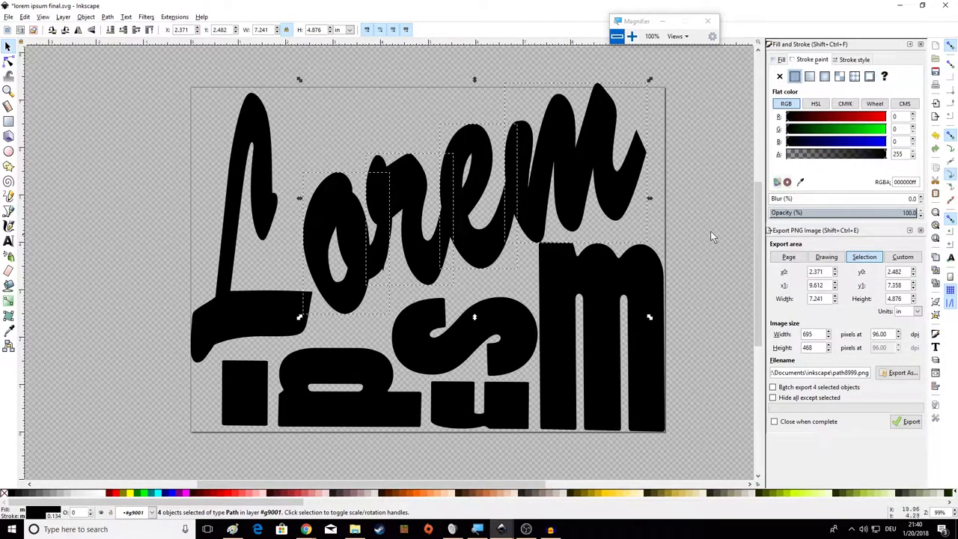
{"action": "left_click_drag", "start_coordinate": [833, 118], "coordinate": [891, 117]}
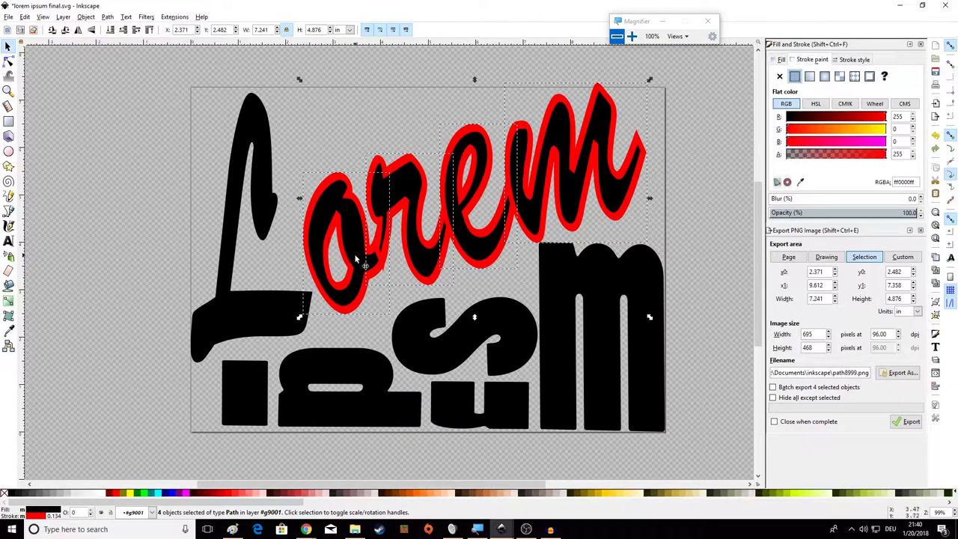
- Set the stroke width of the letters o, r, e and m to 0.5 mm
{"action": "left_click", "coordinate": [862, 60]}
{"action": "type", "text": "0"}
{"action": "key", "text": "Return"}
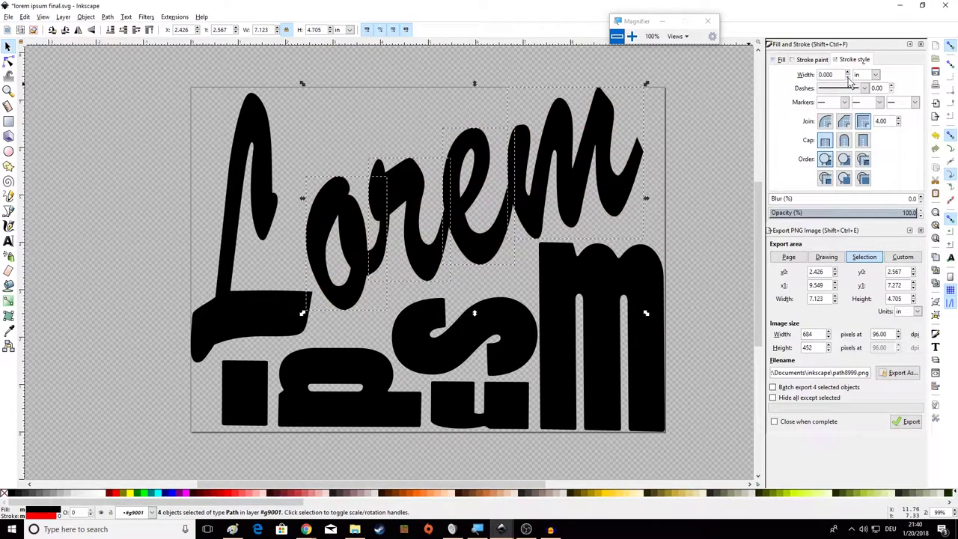
{"action": "left_click", "coordinate": [849, 72]}
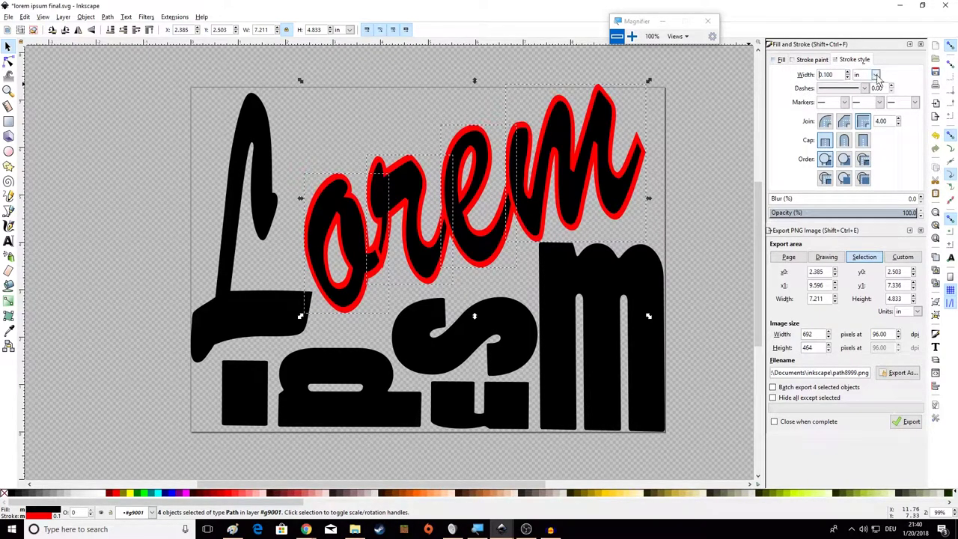
{"action": "left_click", "coordinate": [876, 74]}
{"action": "left_click", "coordinate": [861, 87]}
{"action": "left_click", "coordinate": [849, 78]}
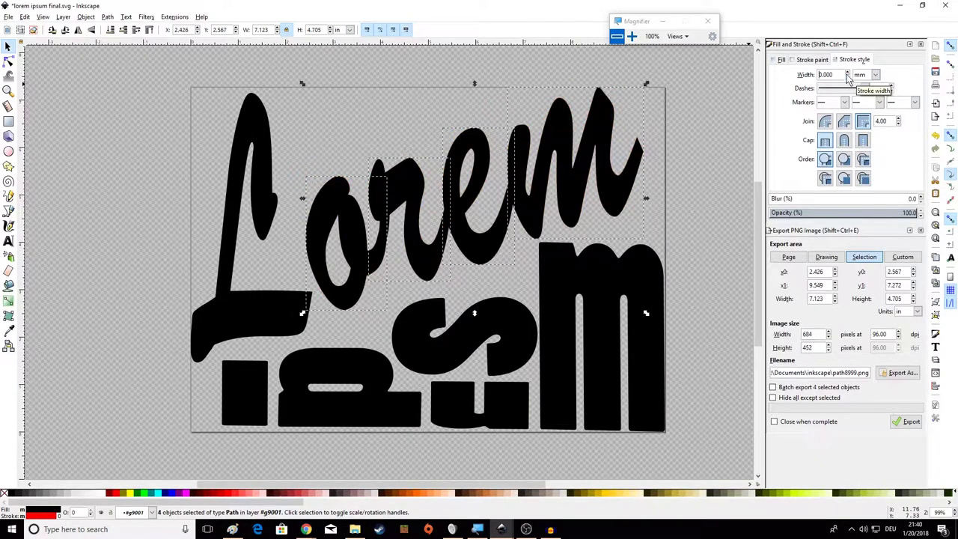
{"action": "left_click", "coordinate": [848, 73]}
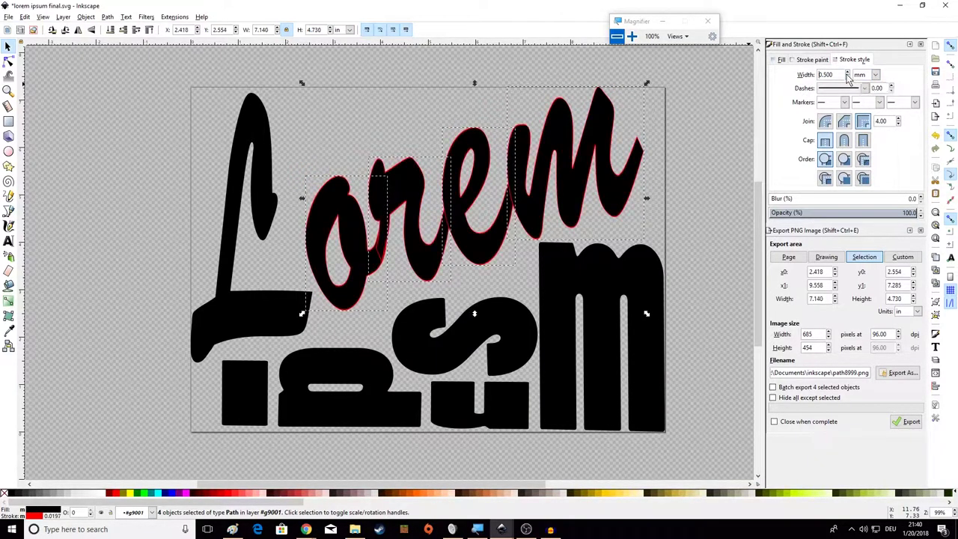
- Merge the overlapping letters o, r, e and m of "Lorem" into a single path with Union
{"action": "left_click", "coordinate": [312, 121]}
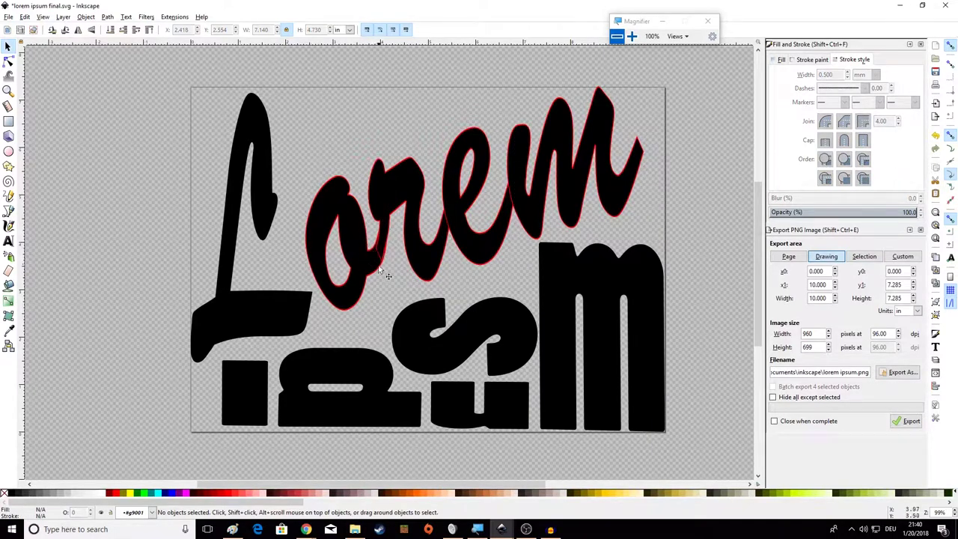
{"action": "left_click_drag", "start_coordinate": [319, 108], "coordinate": [409, 199]}
{"action": "left_click", "coordinate": [358, 213]}
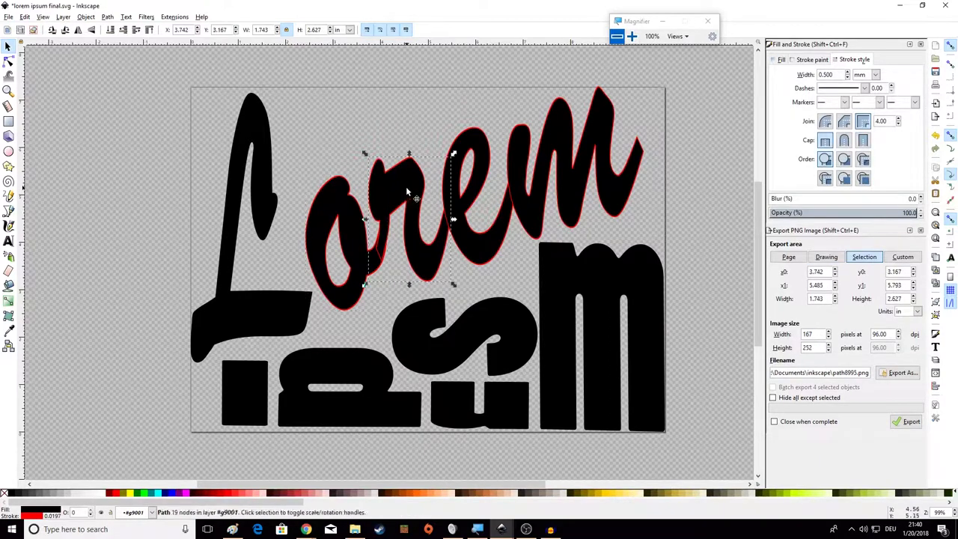
{"action": "left_click", "coordinate": [302, 165]}
{"action": "left_click", "coordinate": [322, 217]}
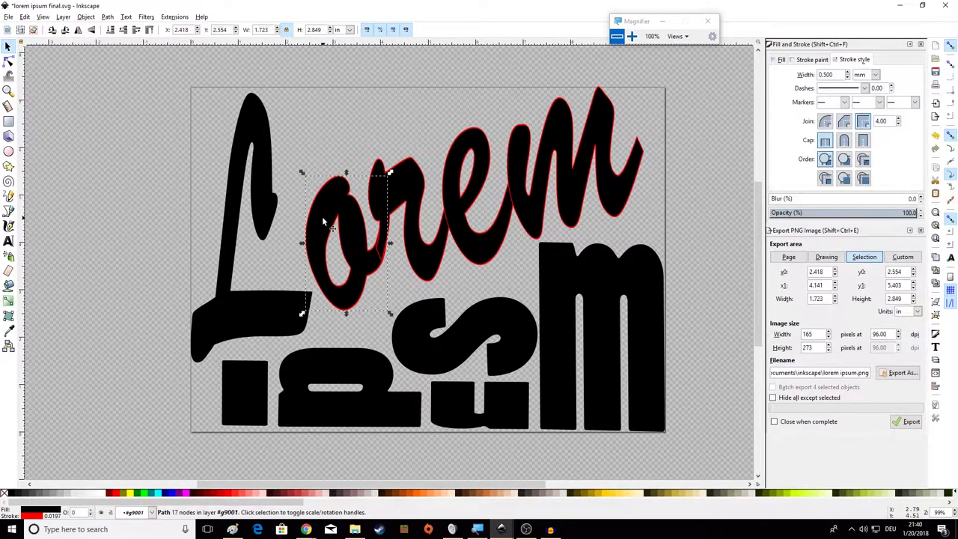
{"action": "left_click", "coordinate": [425, 190], "text": "shift"}
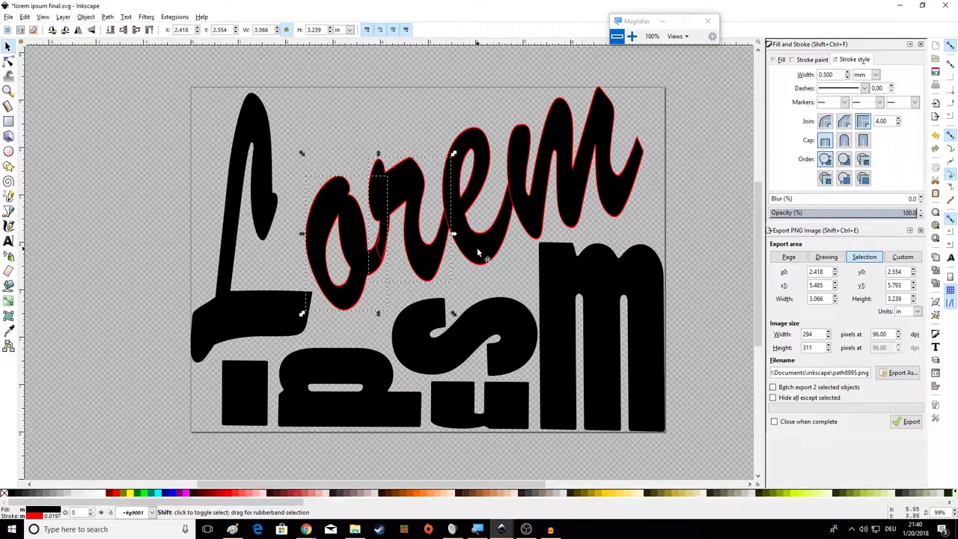
{"action": "left_click", "coordinate": [500, 221], "text": "shift"}
{"action": "left_click", "coordinate": [560, 154], "text": "shift"}
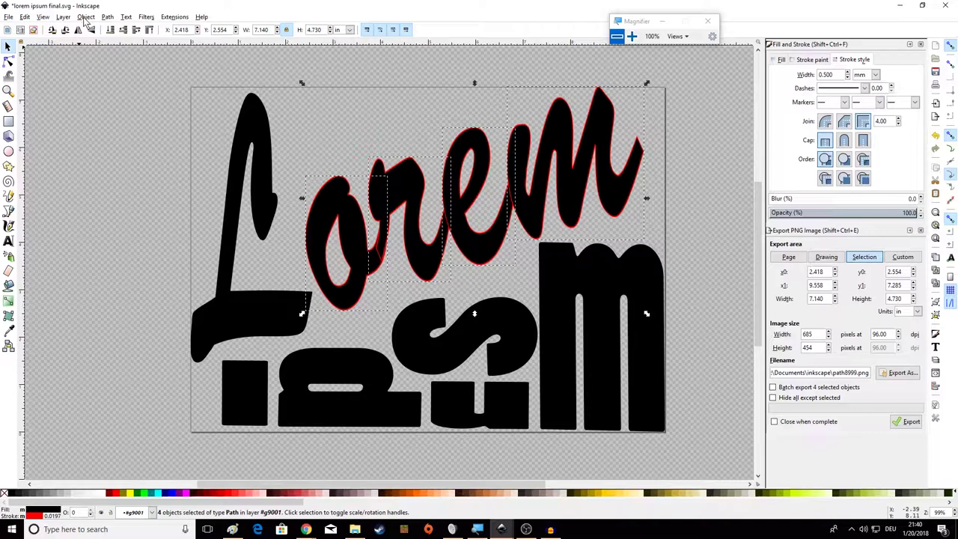
{"action": "left_click", "coordinate": [109, 18]}
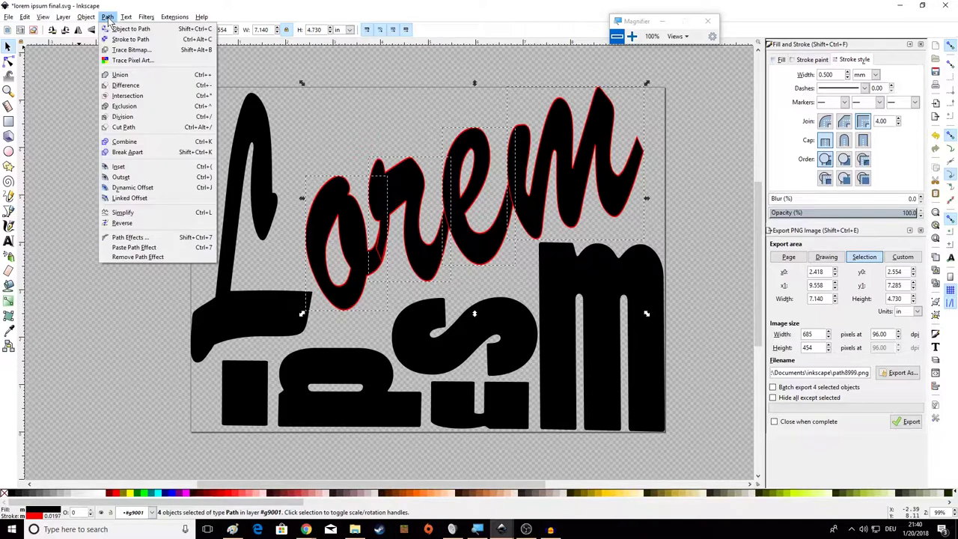
{"action": "left_click", "coordinate": [121, 75]}
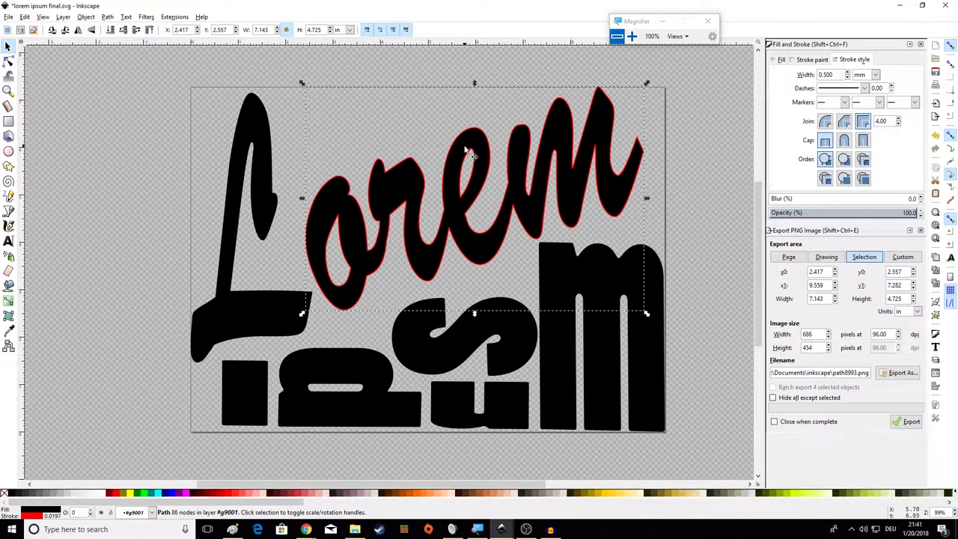
- Remove the red stroke from the merged "orem" path and deselect it
{"action": "left_click_drag", "start_coordinate": [463, 223], "coordinate": [434, 214]}
{"action": "left_click", "coordinate": [811, 60]}
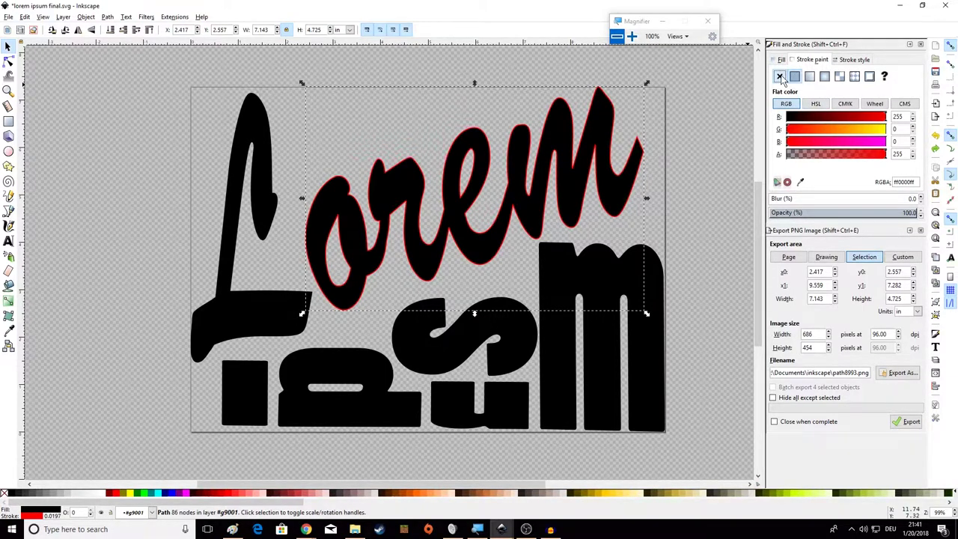
{"action": "left_click", "coordinate": [780, 76]}
{"action": "left_click", "coordinate": [723, 133]}
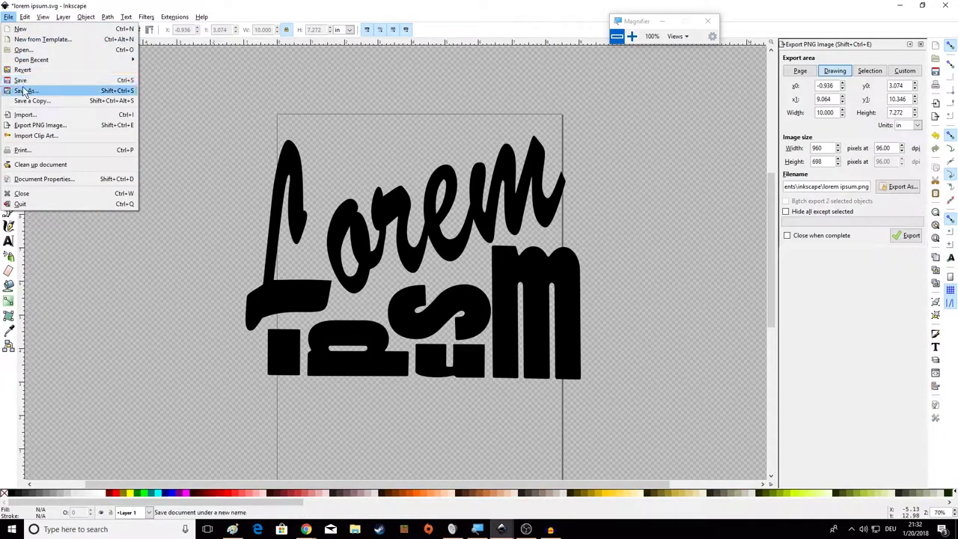
- Save the document in the inkscape folder as a Plain SVG named "lorem ipsum final"
{"action": "left_click", "coordinate": [24, 90]}
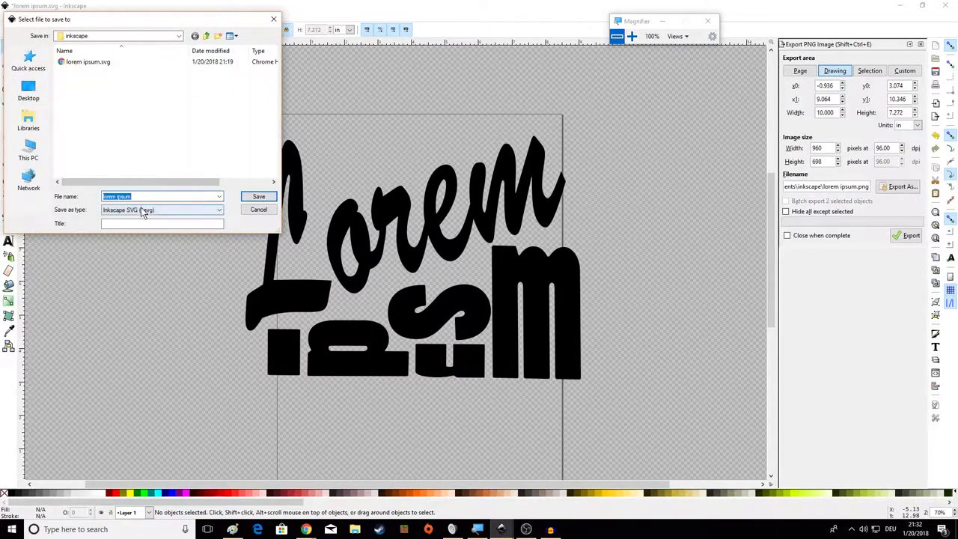
{"action": "left_click", "coordinate": [143, 211]}
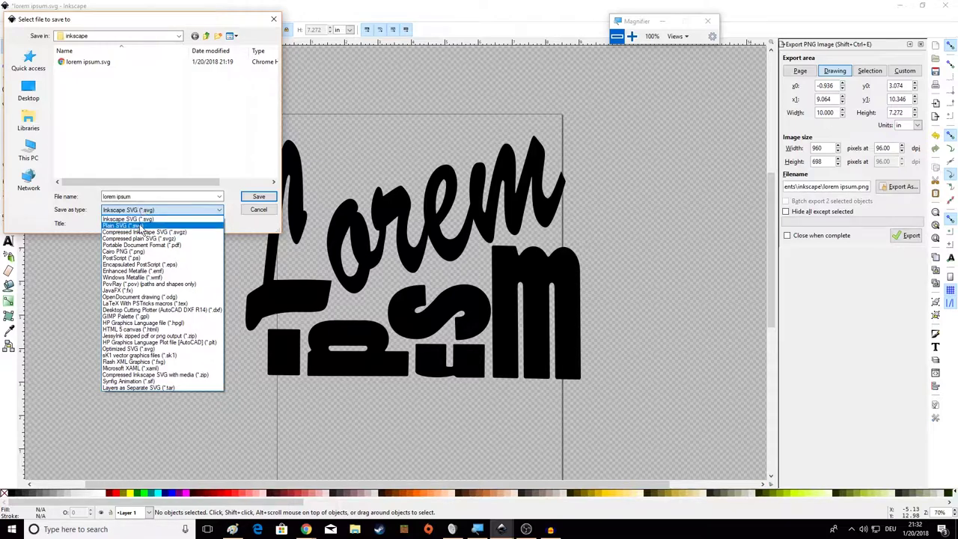
{"action": "left_click", "coordinate": [139, 226]}
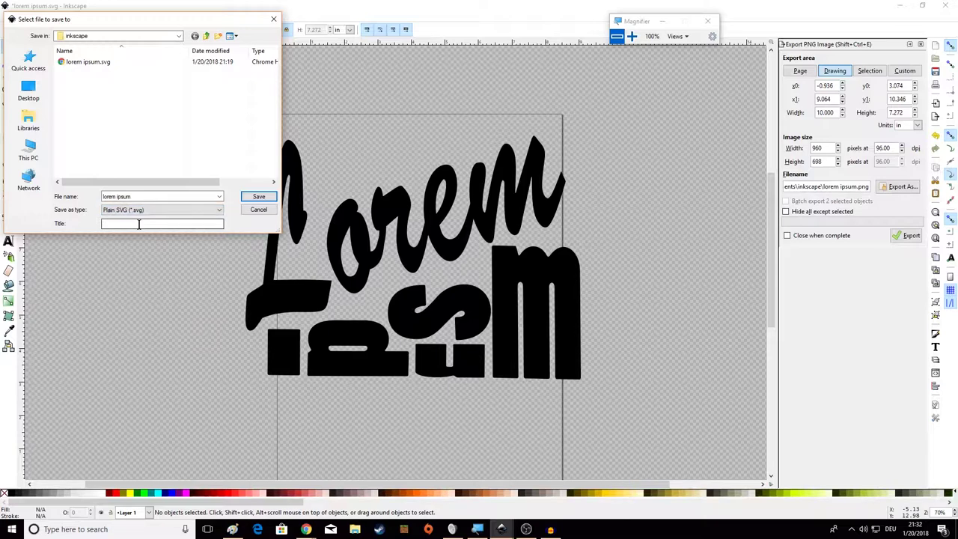
{"action": "left_click", "coordinate": [138, 196]}
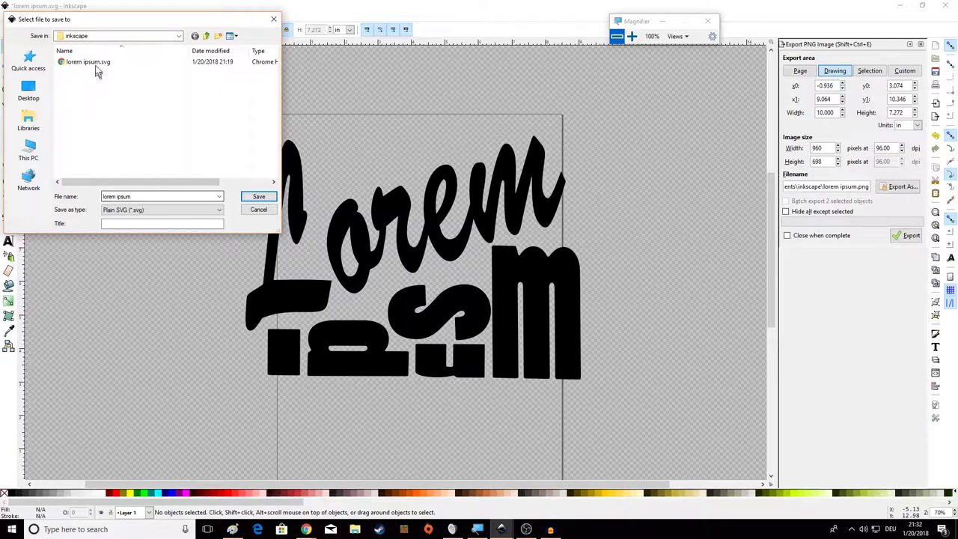
{"action": "left_click", "coordinate": [140, 195]}
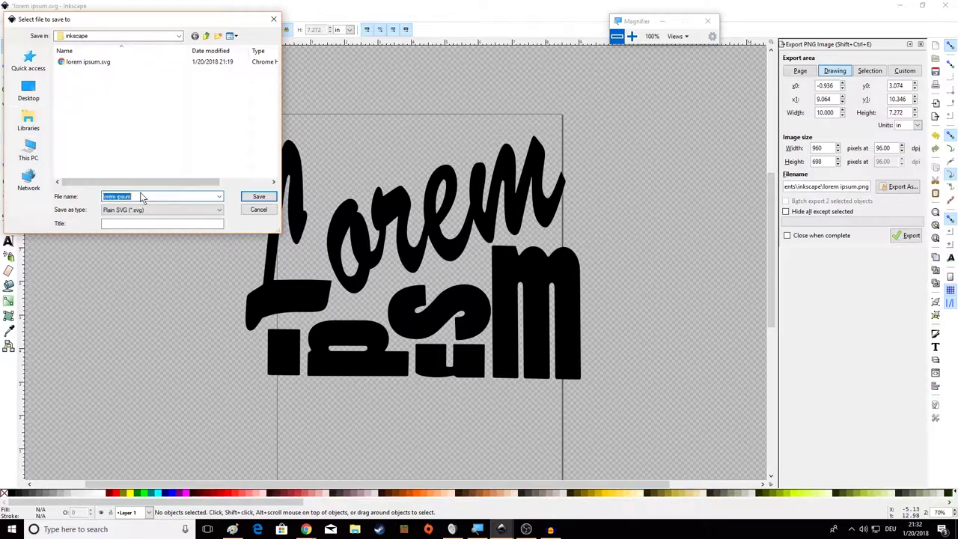
{"action": "left_click", "coordinate": [141, 196]}
{"action": "type", "text": "fia"}
{"action": "key", "text": "BackSpace"}
{"action": "key", "text": "BackSpace"}
{"action": "type", "text": "na"}
{"action": "left_click", "coordinate": [264, 196]}
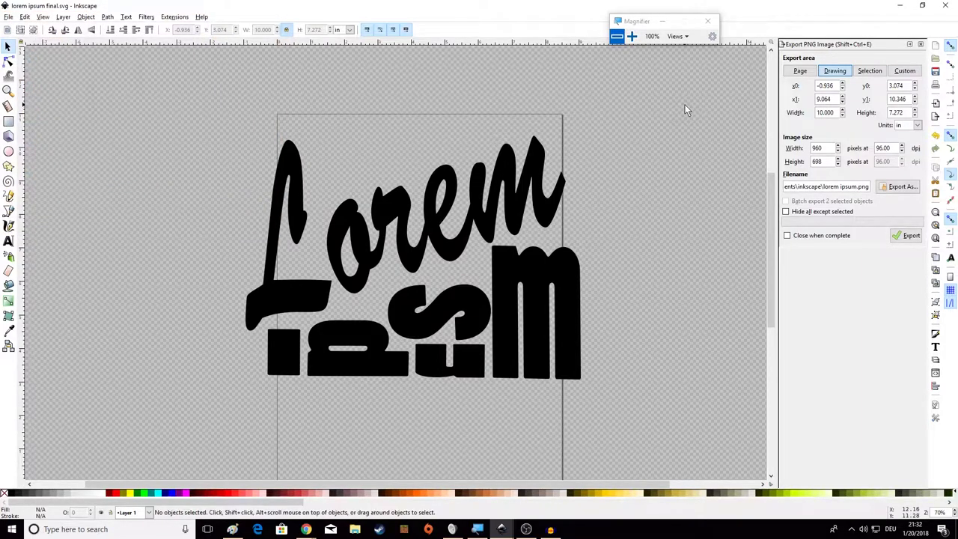
- View lorem ipsum final.svg from the inkscape folder in Chrome, close its tab, and return to Inkscape
{"action": "left_click", "coordinate": [356, 529]}
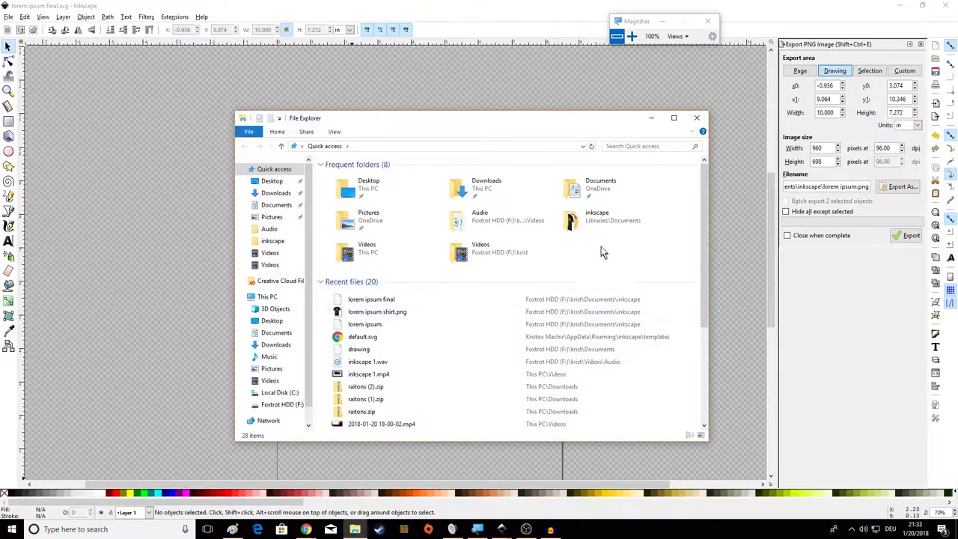
{"action": "double_click", "coordinate": [604, 227]}
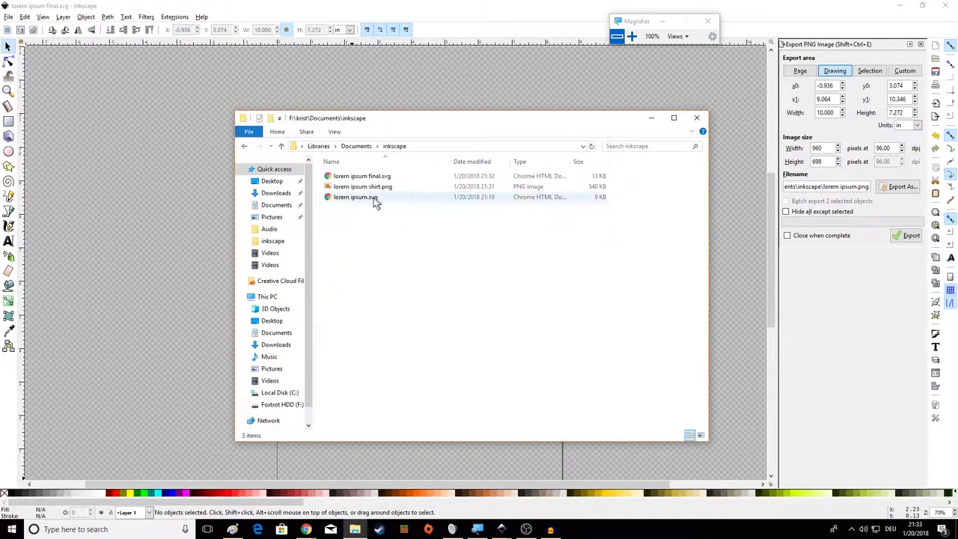
{"action": "double_click", "coordinate": [374, 181]}
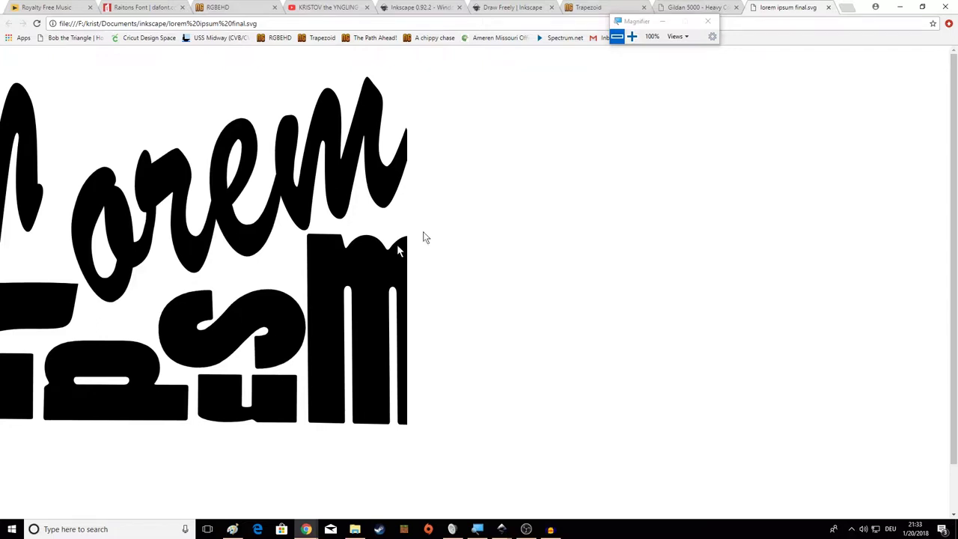
{"action": "left_click", "coordinate": [829, 8]}
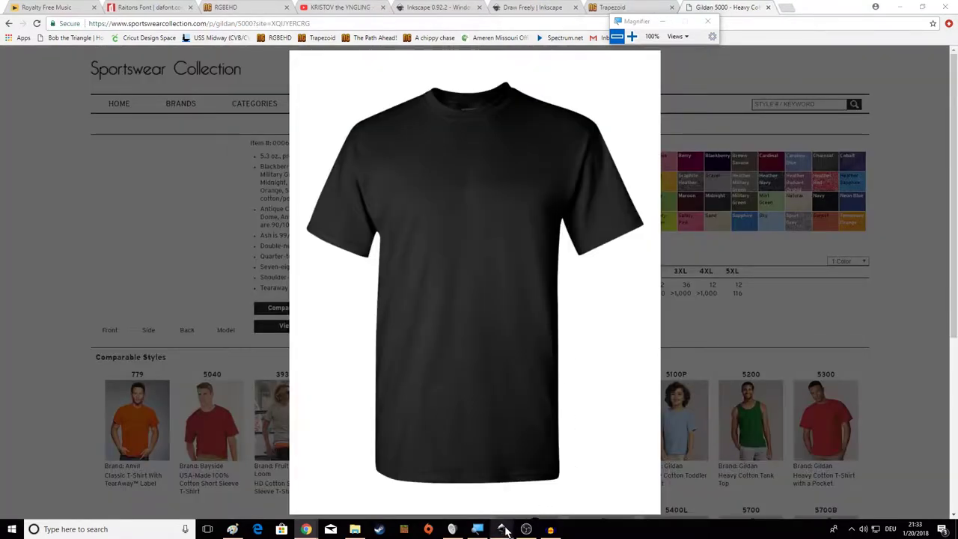
{"action": "mouse_move", "coordinate": [505, 531]}
{"action": "left_click", "coordinate": [563, 494]}
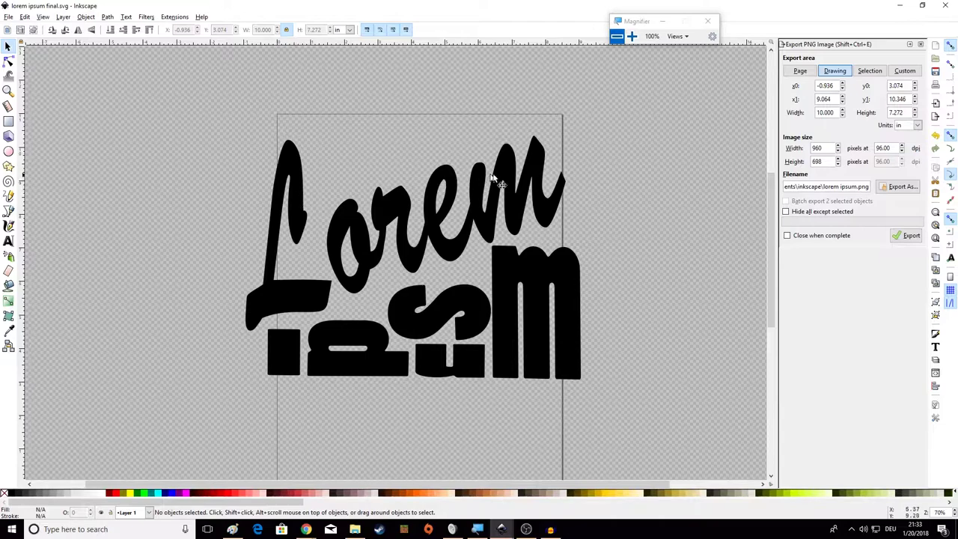
- Resize the page to the Lorem Ipsum drawing with zero margins in Document Properties and close the dialog
{"action": "key", "text": "ctrl+shift+r"}
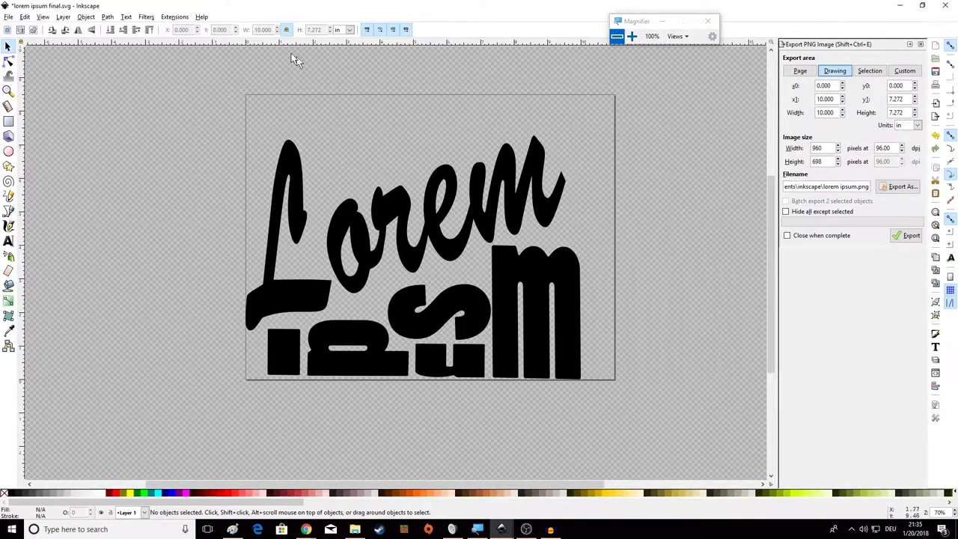
{"action": "left_click", "coordinate": [10, 17]}
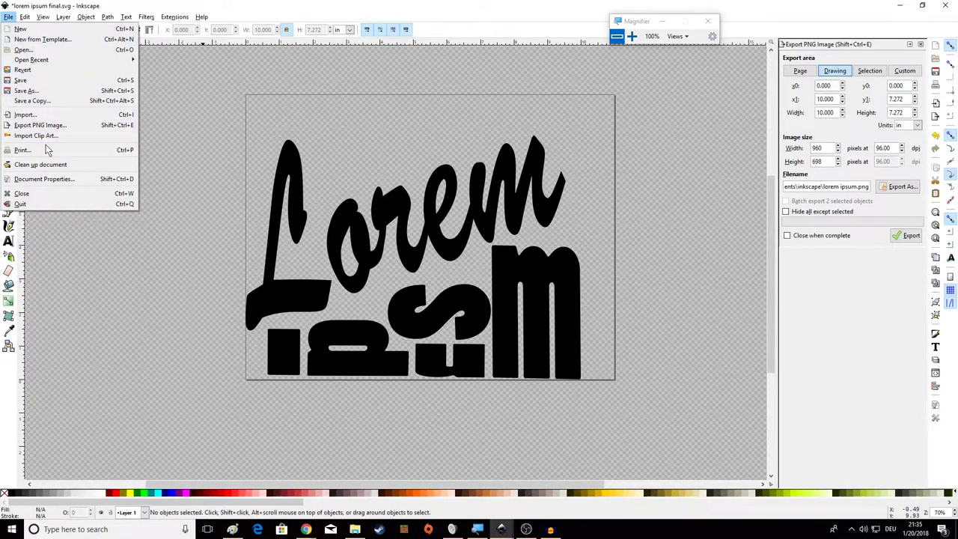
{"action": "left_click", "coordinate": [42, 181]}
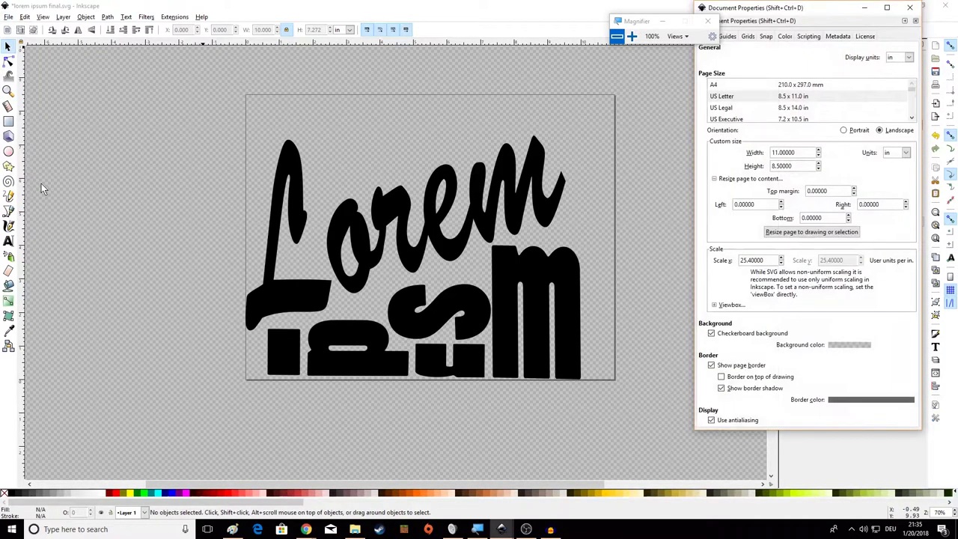
{"action": "left_click_drag", "start_coordinate": [782, 11], "coordinate": [528, 91]}
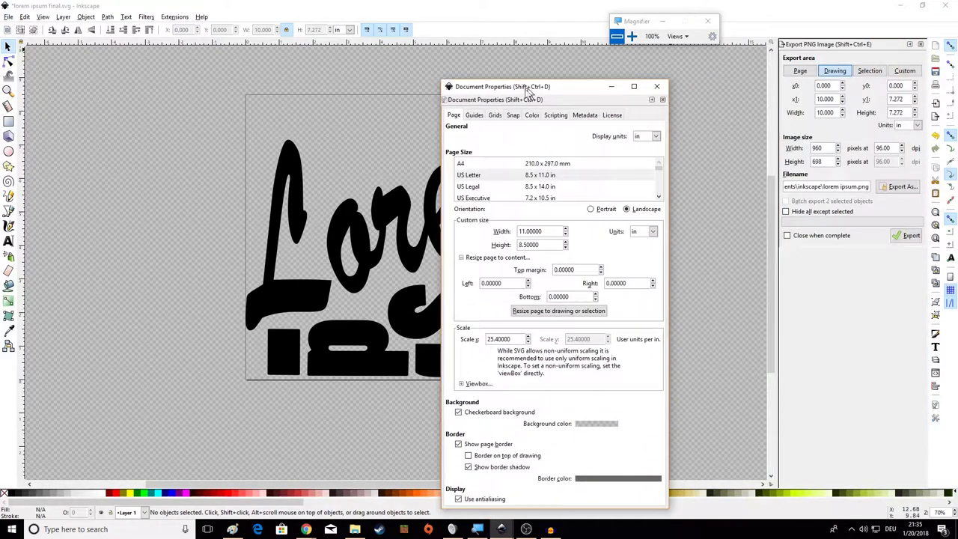
{"action": "left_click", "coordinate": [478, 176]}
{"action": "left_click", "coordinate": [462, 257]}
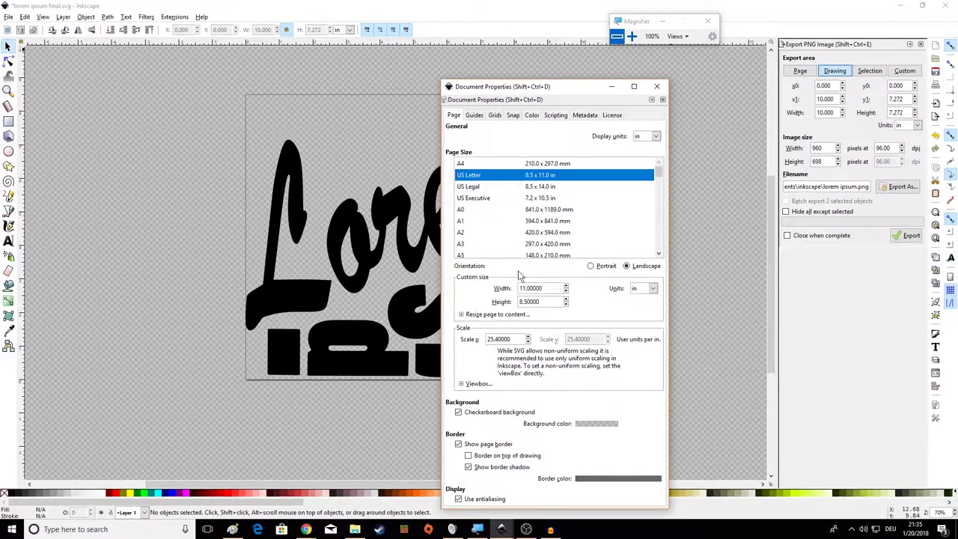
{"action": "left_click", "coordinate": [462, 315]}
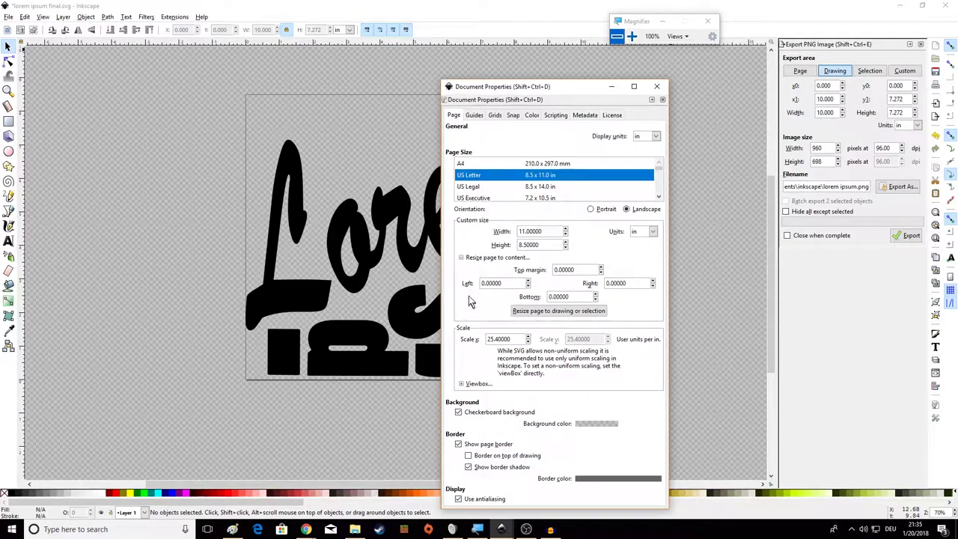
{"action": "left_click", "coordinate": [529, 318]}
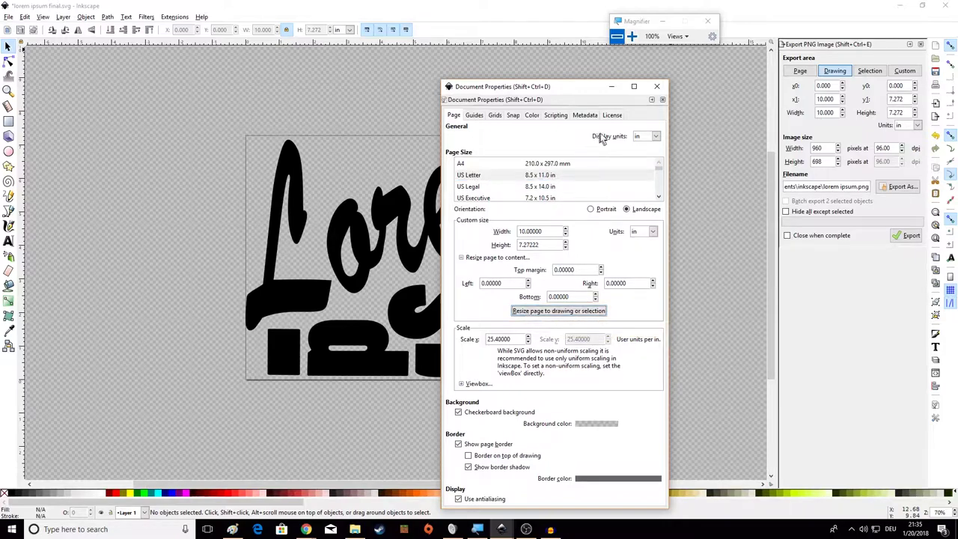
{"action": "left_click", "coordinate": [655, 90]}
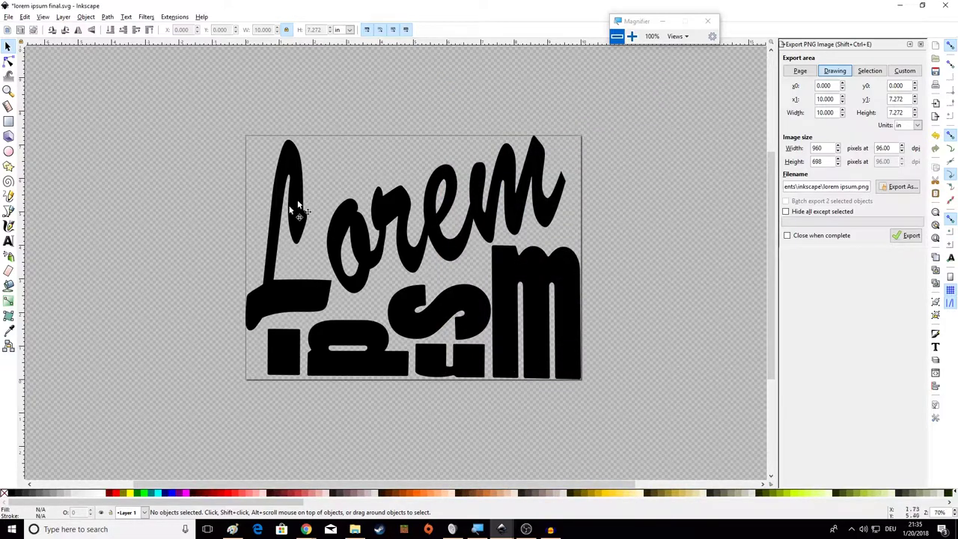
- Save the document, then save it again as "lorem ipsum final" in the inkscape folder, replacing the existing file
{"action": "left_click", "coordinate": [9, 17]}
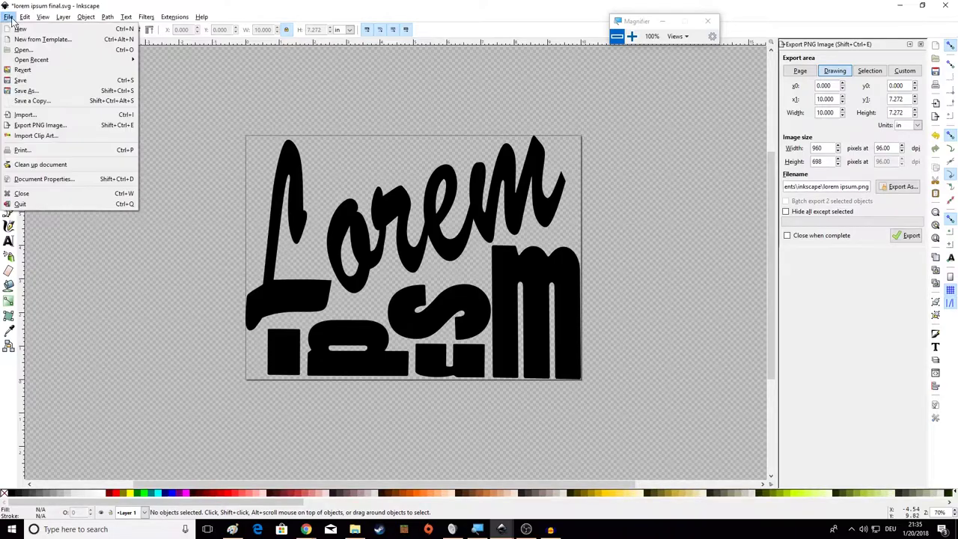
{"action": "left_click", "coordinate": [22, 80]}
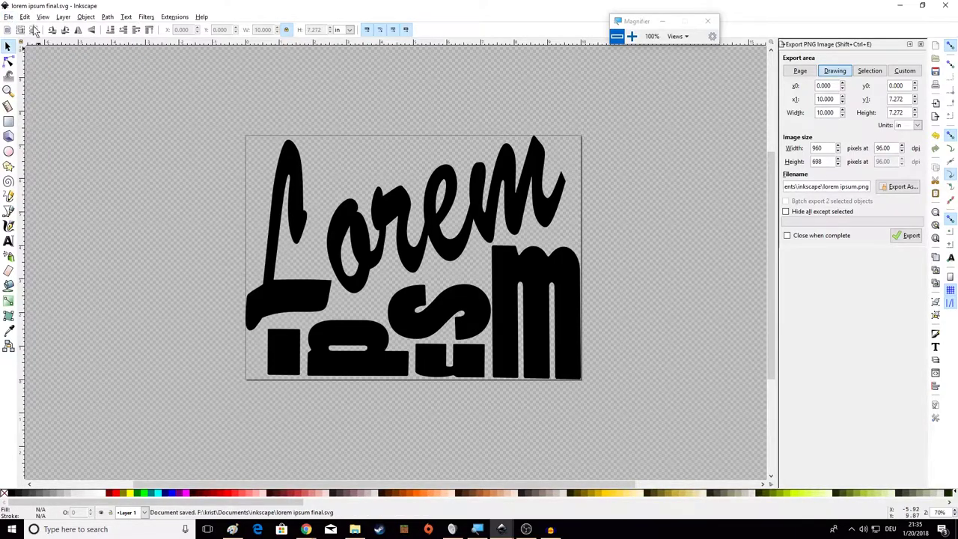
{"action": "left_click", "coordinate": [10, 17]}
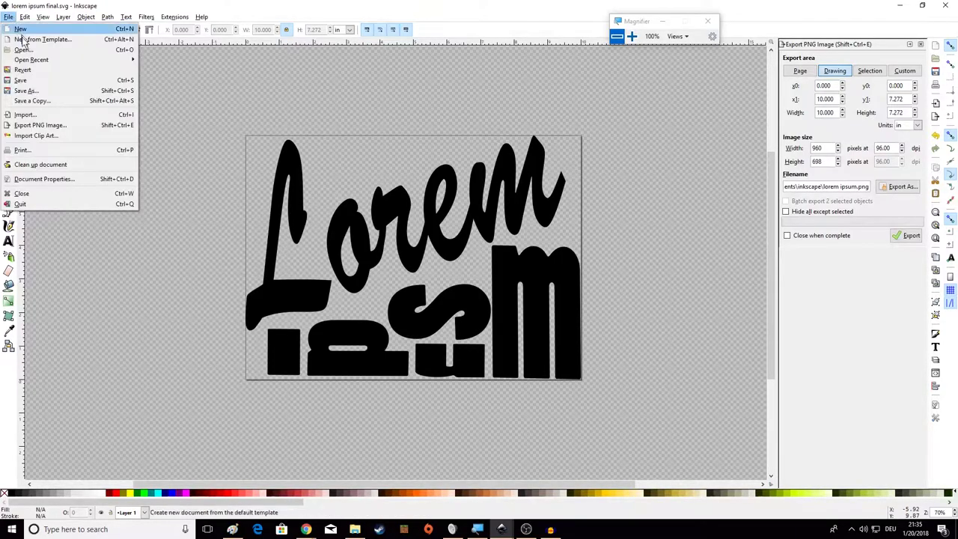
{"action": "left_click", "coordinate": [27, 91]}
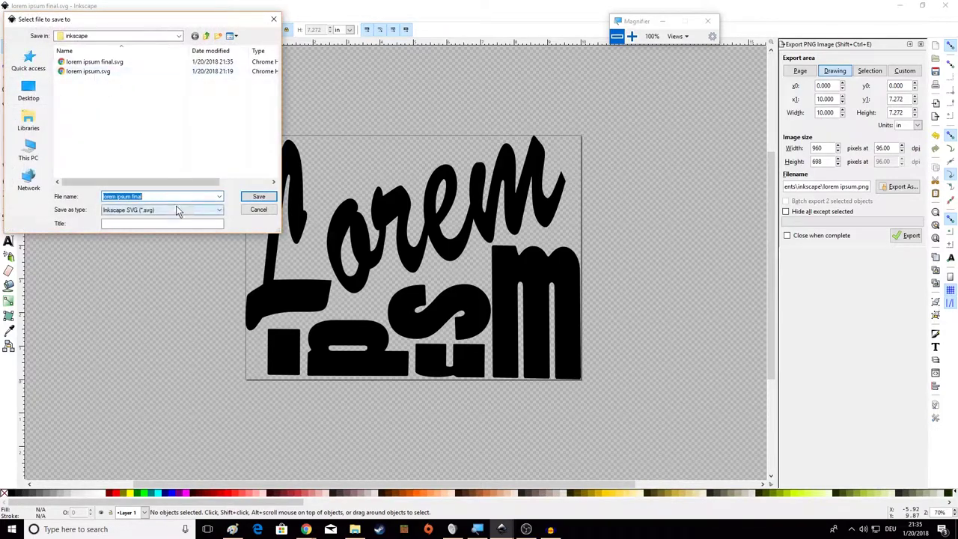
{"action": "left_click", "coordinate": [256, 200]}
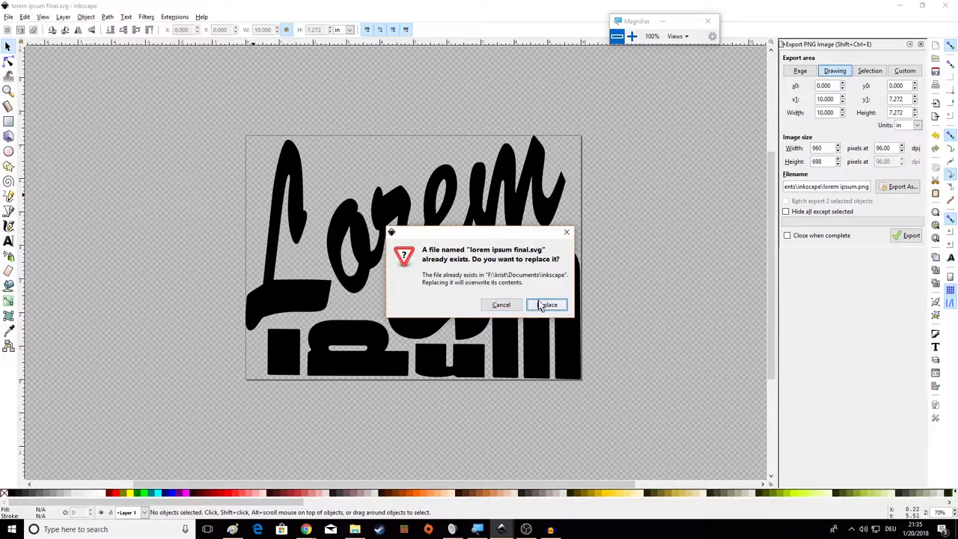
{"action": "left_click", "coordinate": [540, 305]}
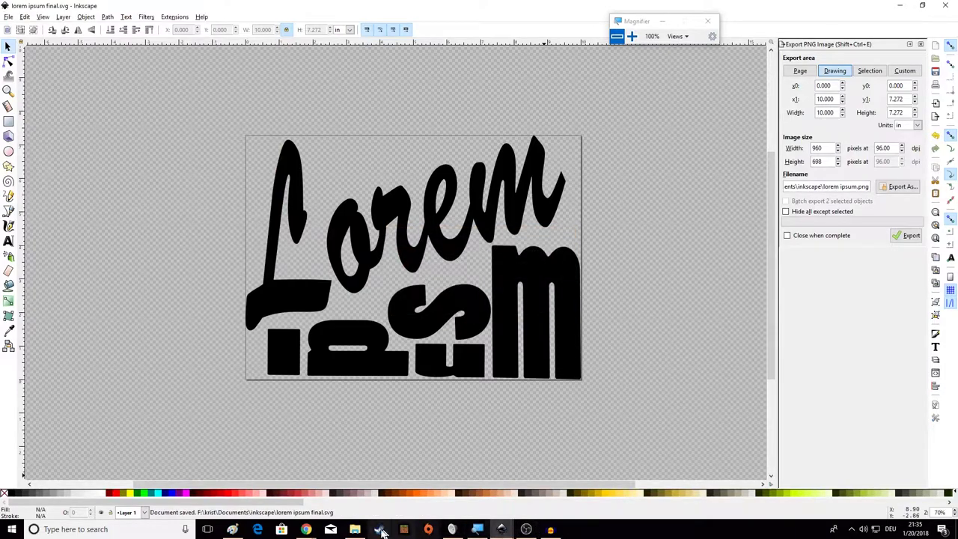
- Open the resaved lorem ipsum final.svg in Chrome to check the page fit, and switch back to its Inkscape window
{"action": "left_click", "coordinate": [354, 529]}
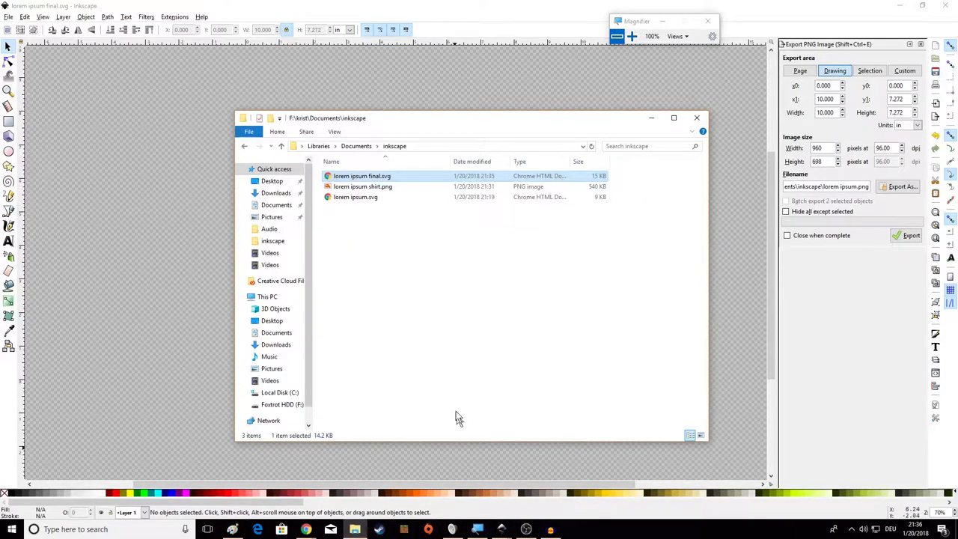
{"action": "double_click", "coordinate": [373, 180]}
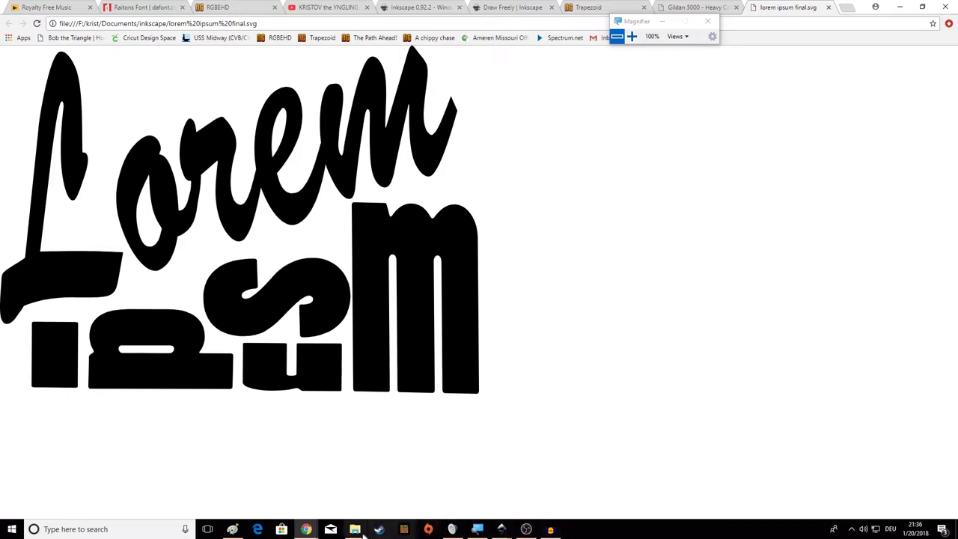
{"action": "mouse_move", "coordinate": [502, 529]}
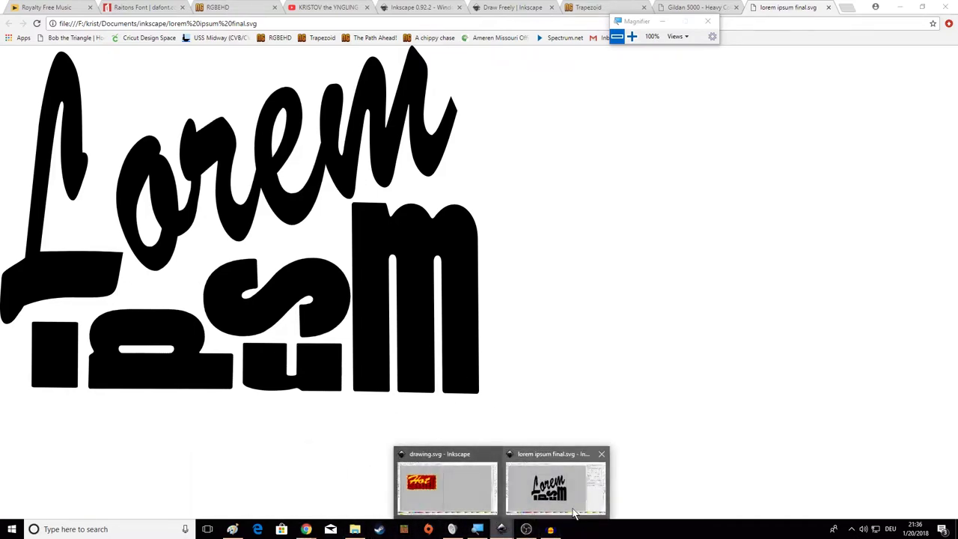
{"action": "left_click", "coordinate": [577, 506]}
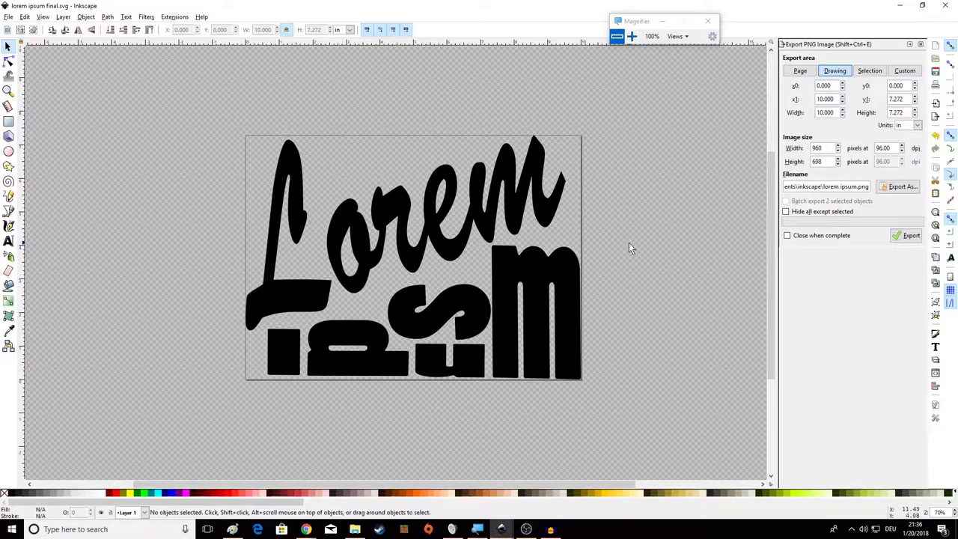